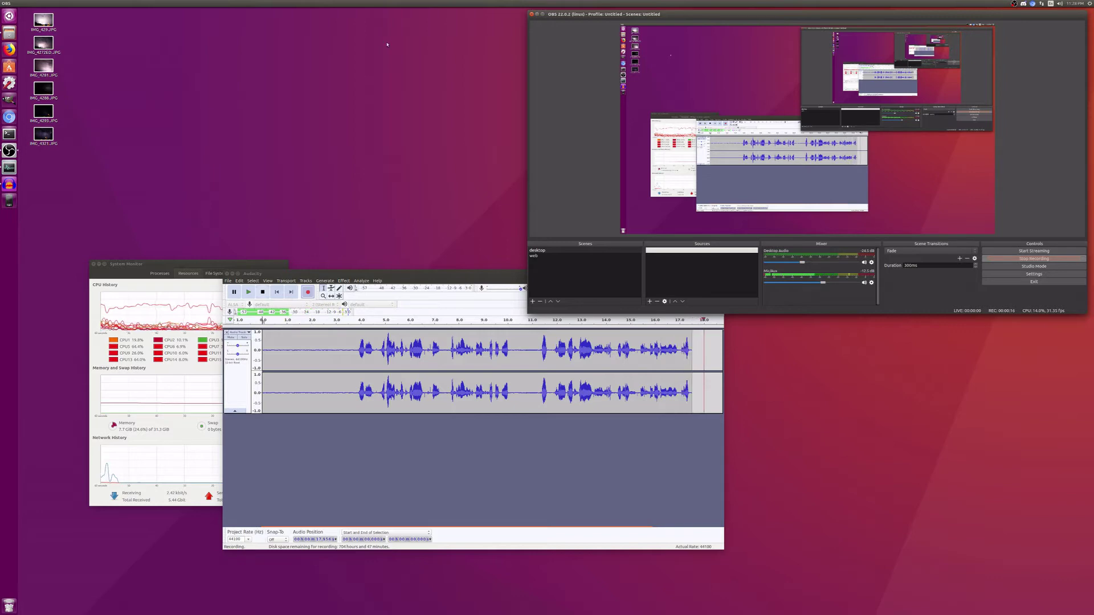
Step: Review the recording output settings in OBS, then leave the settings without changing anything
{"action": "left_click", "coordinate": [1034, 274]}
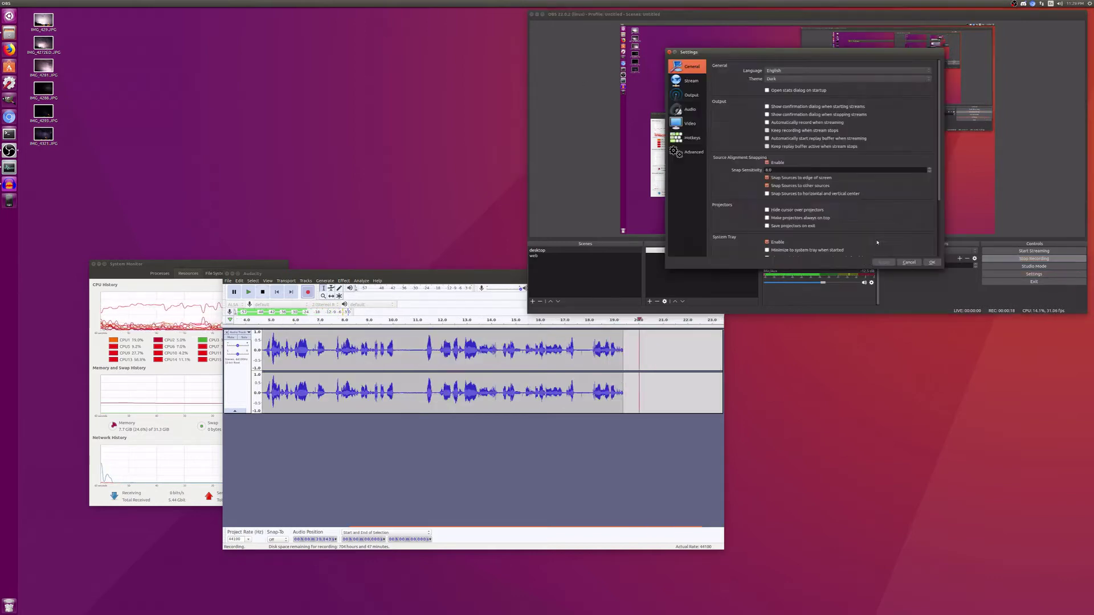
{"action": "left_click", "coordinate": [688, 94]}
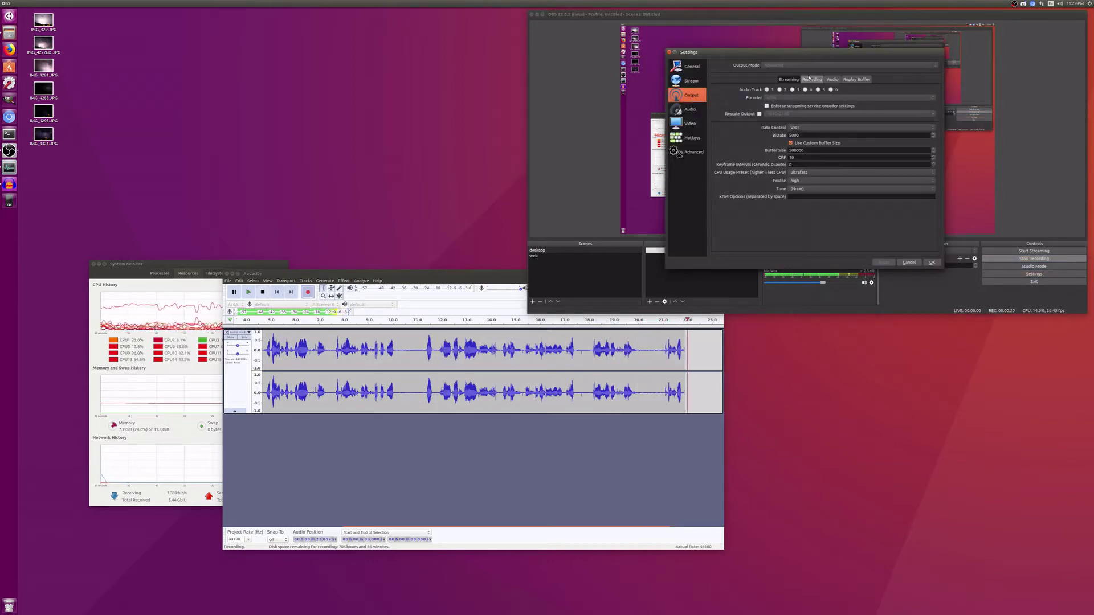
{"action": "left_click", "coordinate": [812, 79]}
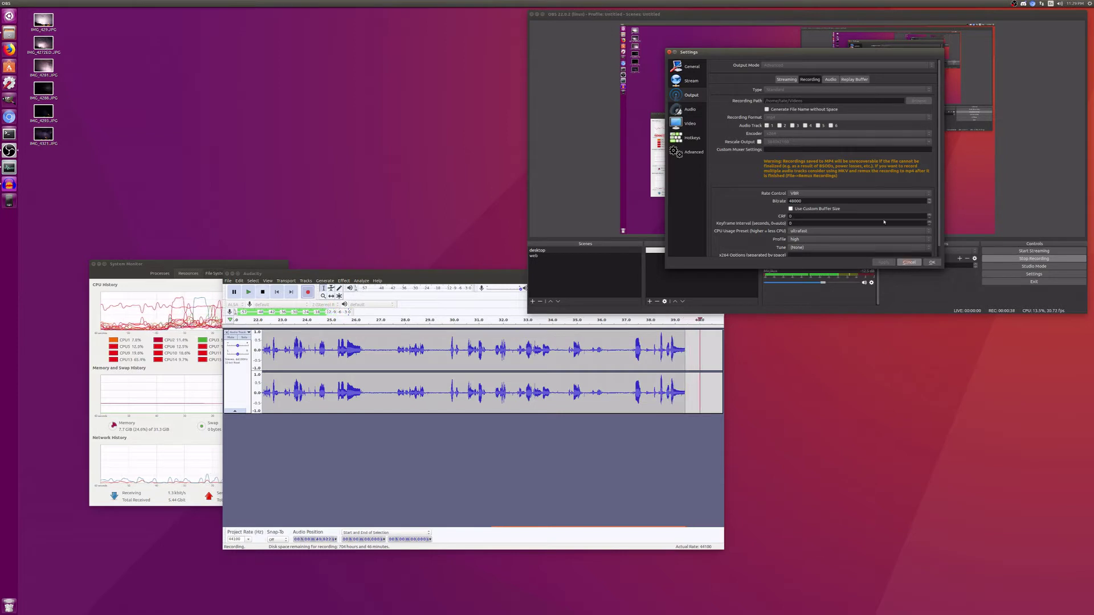
{"action": "left_click", "coordinate": [909, 263]}
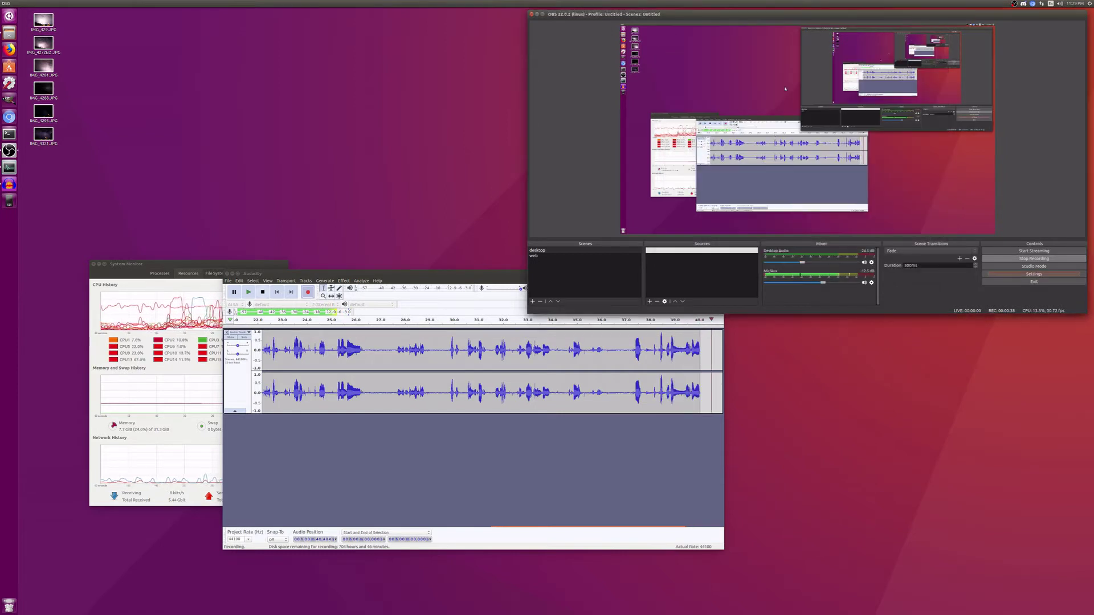
Step: Minimize the OBS and Audacity windows and open IMG_3792.jpeg from the Pictures folder
{"action": "left_click", "coordinate": [537, 14]}
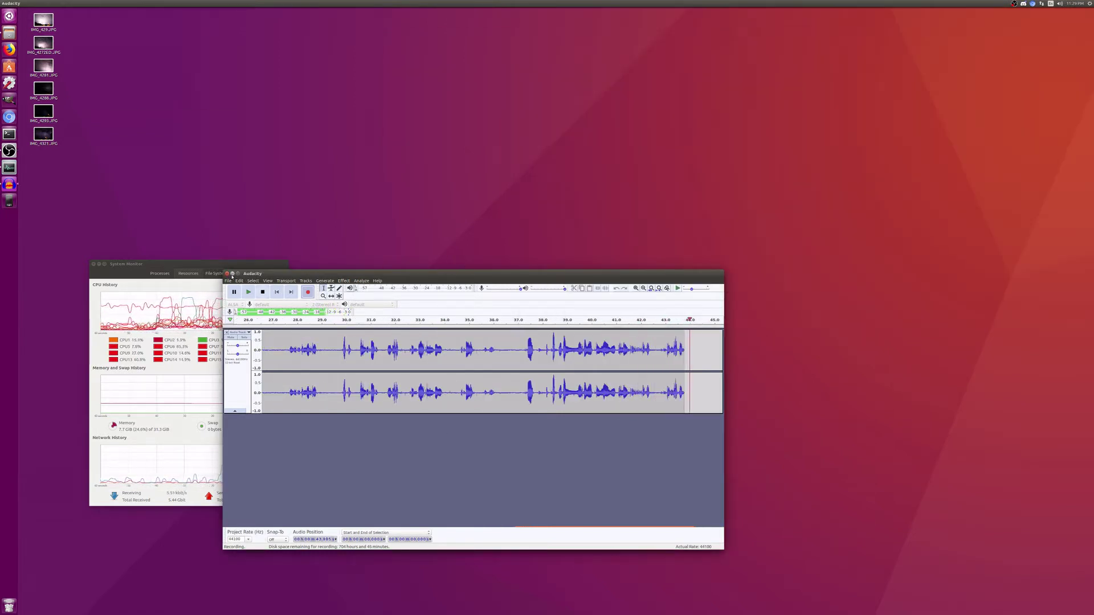
{"action": "left_click", "coordinate": [233, 274]}
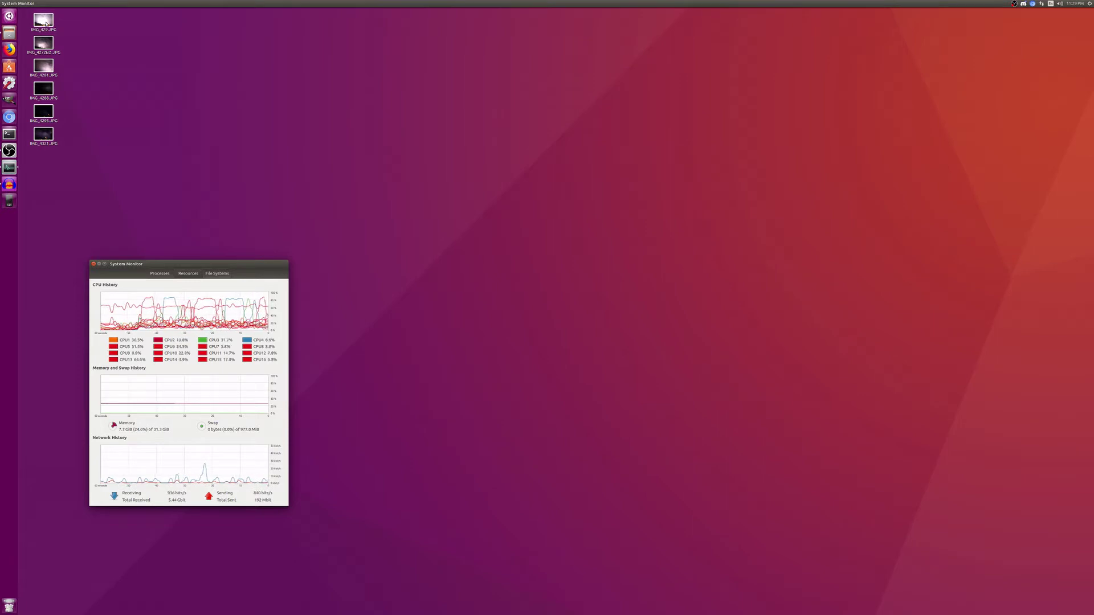
{"action": "left_click", "coordinate": [2, 33]}
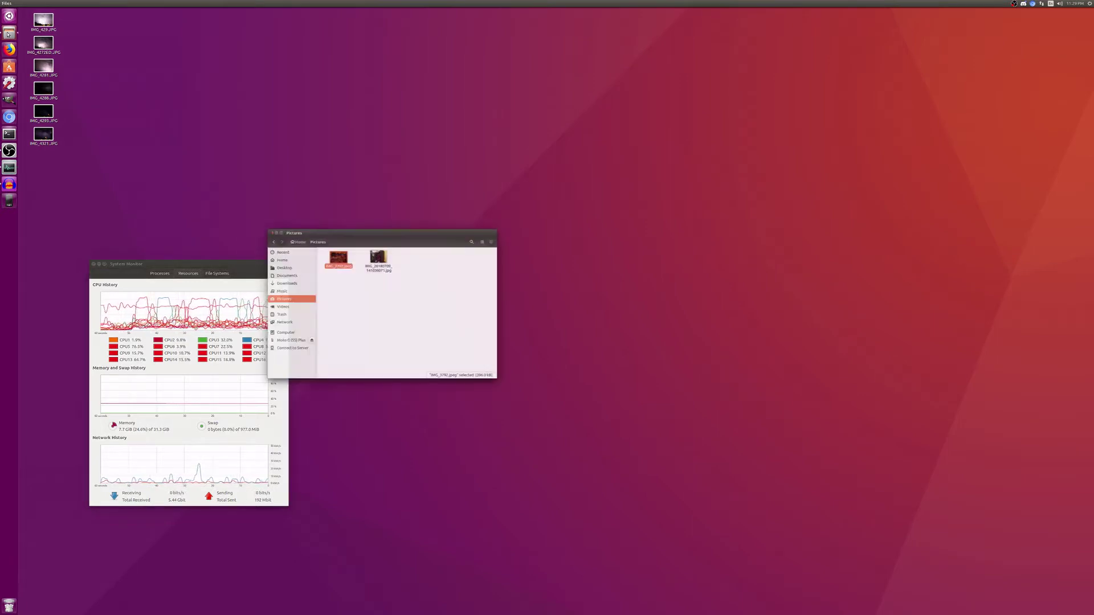
{"action": "double_click", "coordinate": [329, 251]}
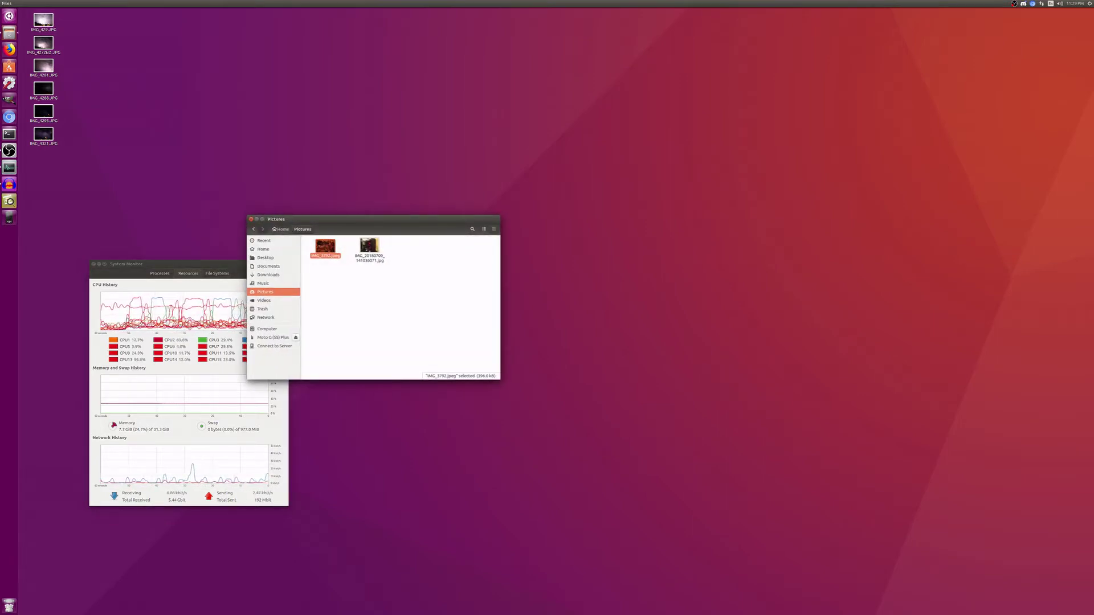
Step: Examine the IMG_3792.jpeg photo of the old computer parts maximized and enlarged, then close it
{"action": "left_click_drag", "start_coordinate": [439, 111], "coordinate": [432, 1]}
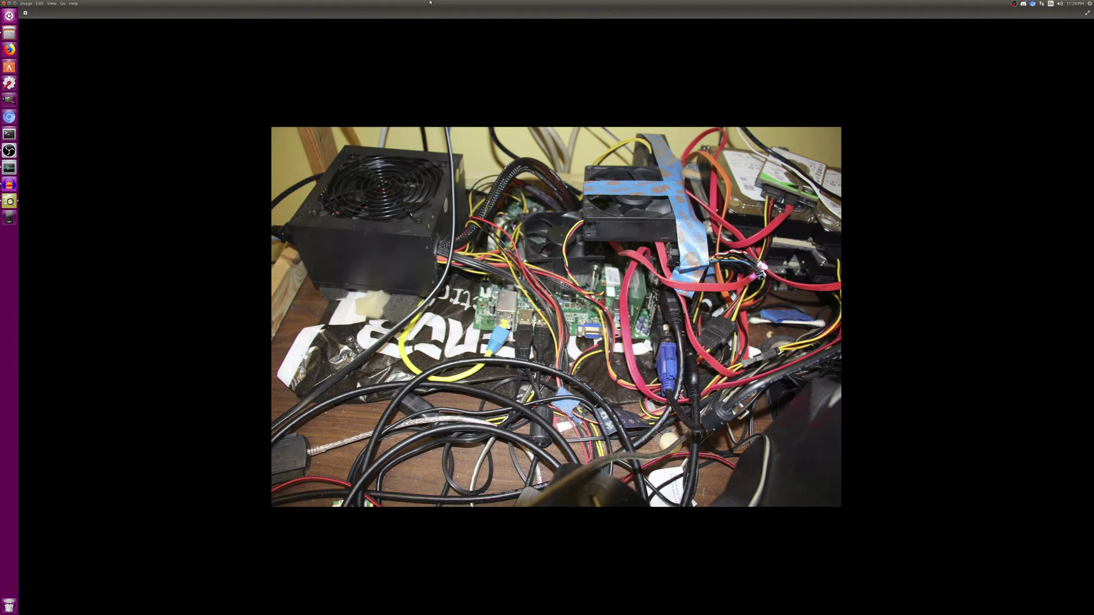
{"action": "double_click", "coordinate": [306, 4]}
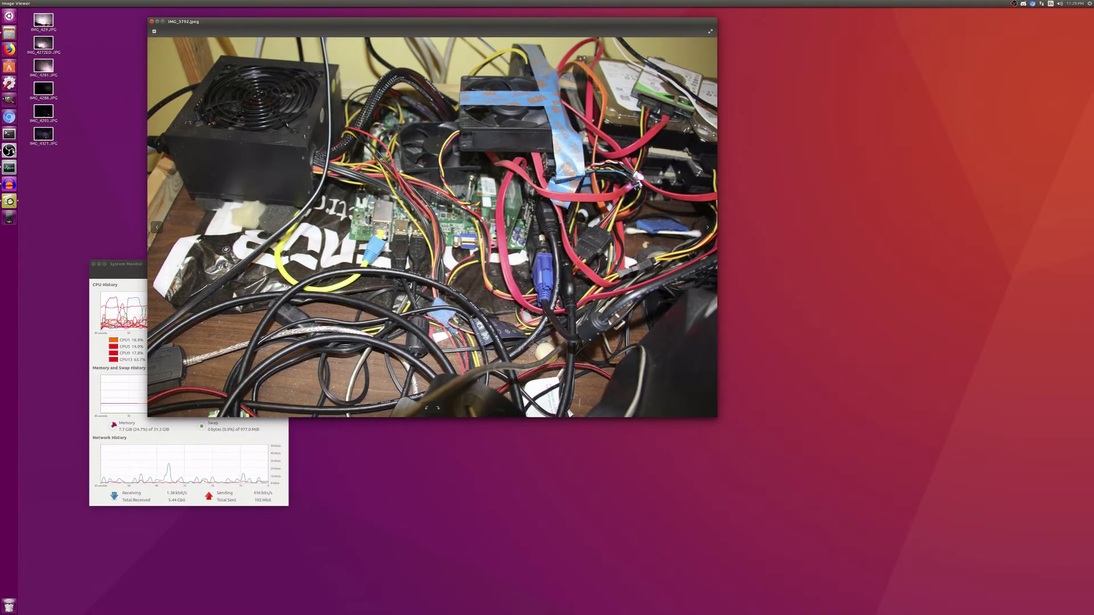
{"action": "left_click", "coordinate": [12, 151]}
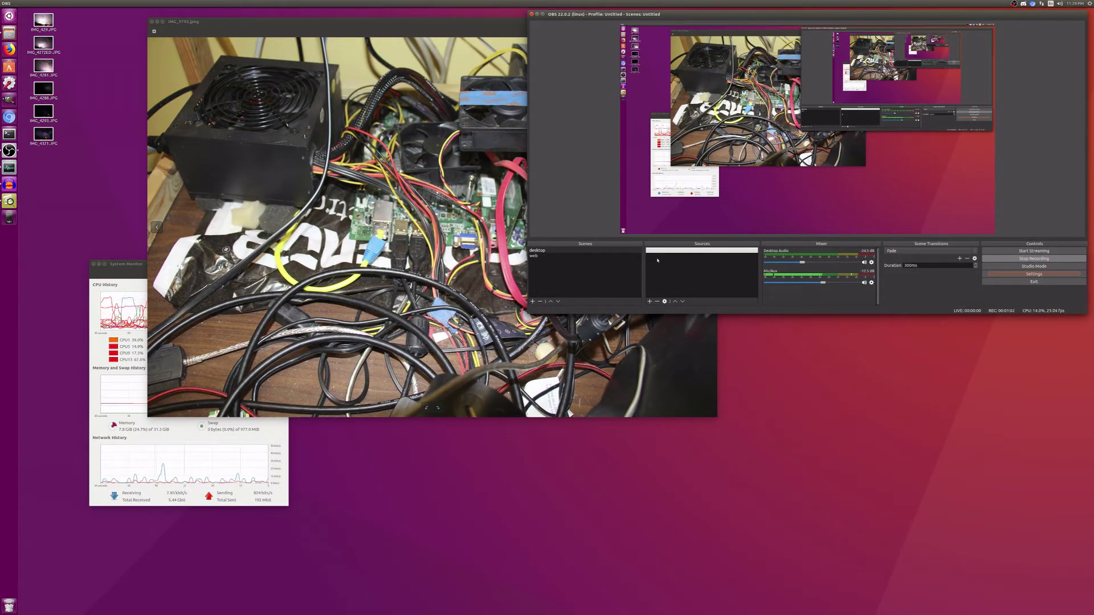
{"action": "left_click", "coordinate": [538, 14]}
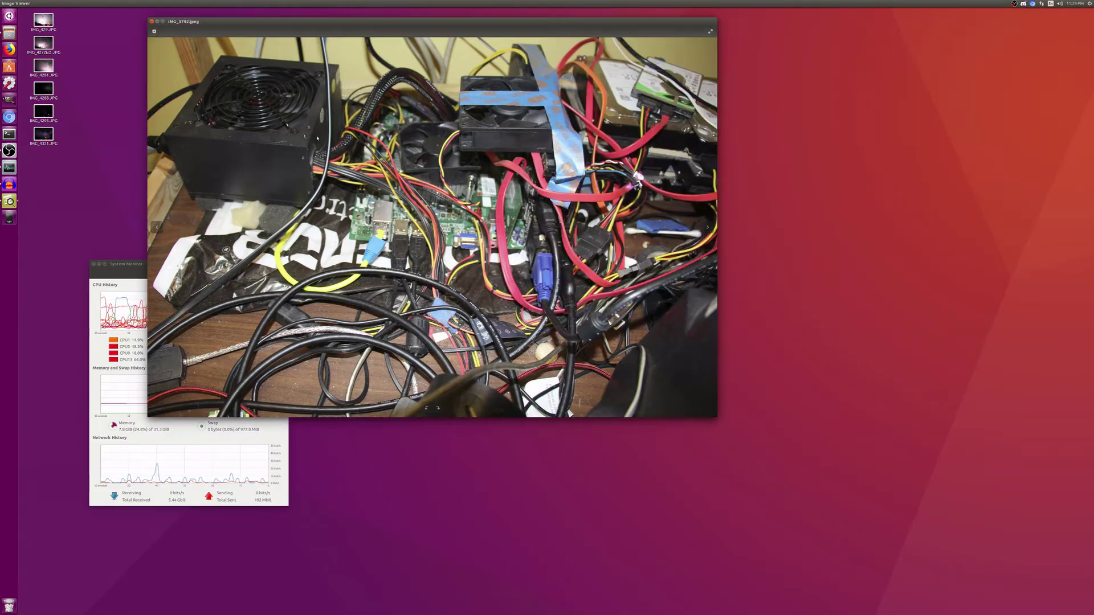
{"action": "key", "text": "ctrl+super+Up"}
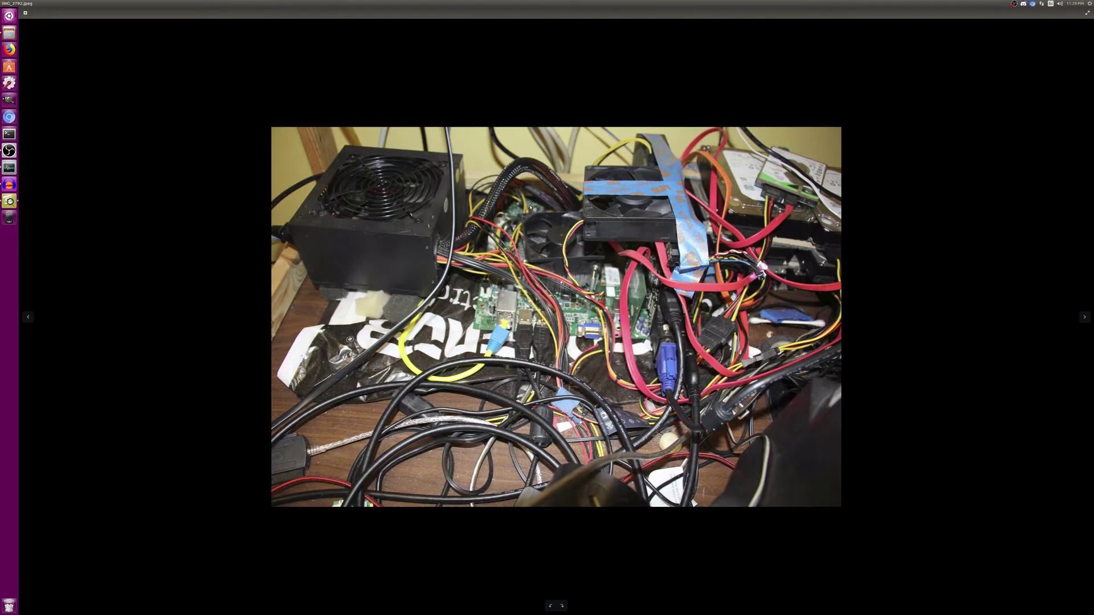
{"action": "scroll", "coordinate": [639, 229], "scroll_direction": "up", "scroll_amount": 3}
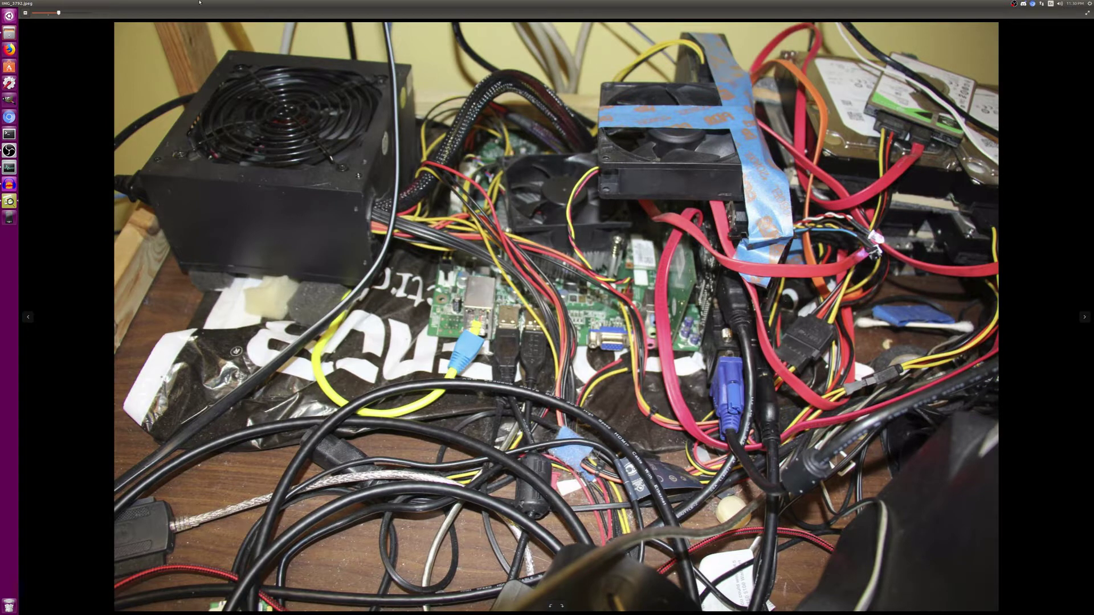
{"action": "mouse_move", "coordinate": [24, 3]}
{"action": "left_click", "coordinate": [4, 3]}
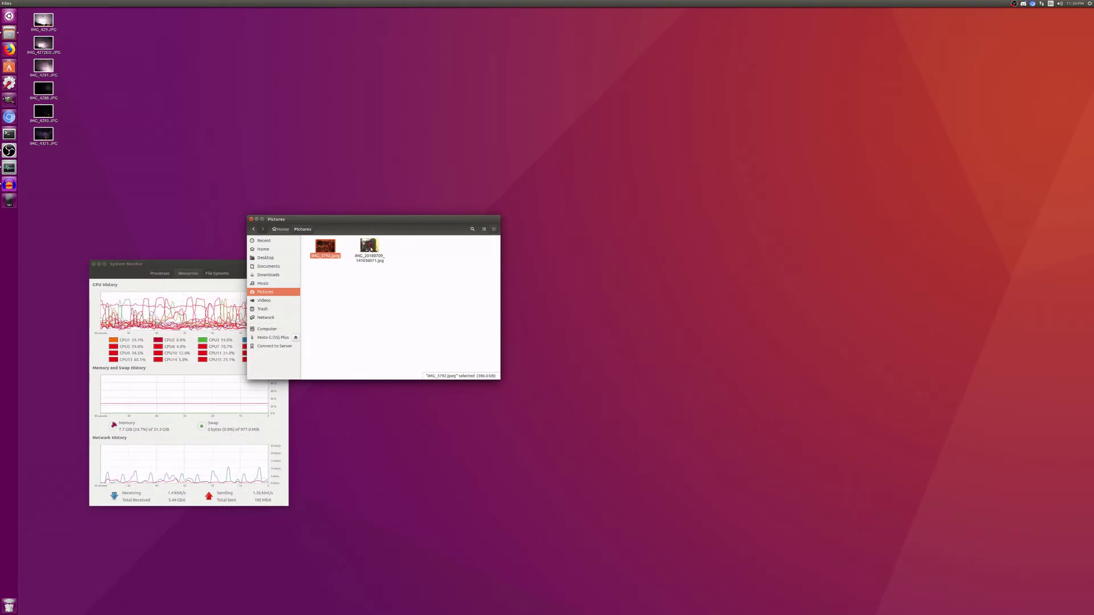
Step: View the second photo in the Pictures folder, then close it and the folder window
{"action": "double_click", "coordinate": [370, 247]}
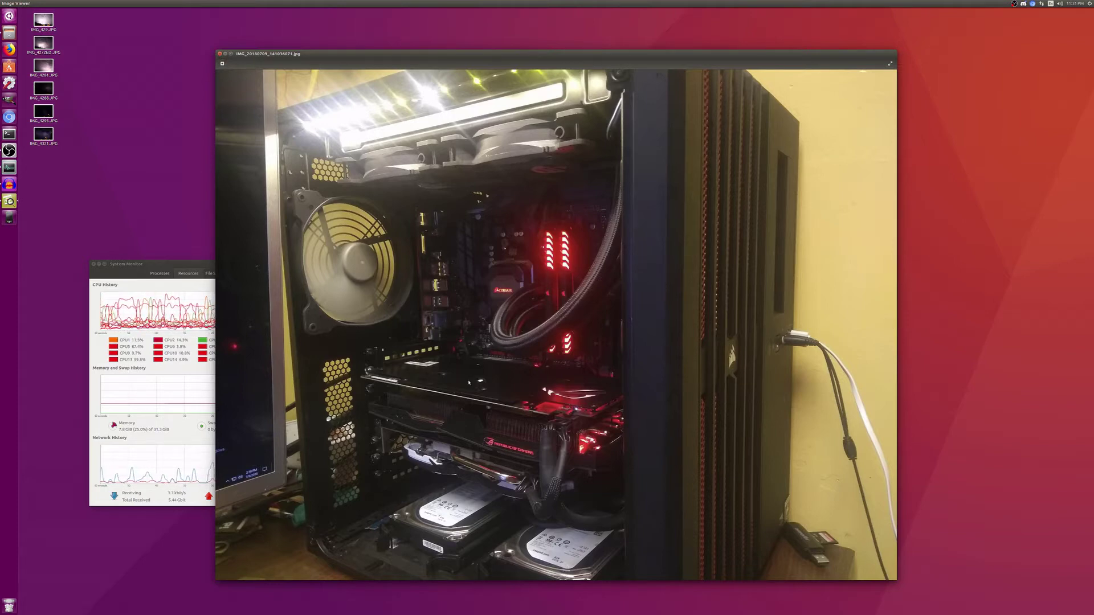
{"action": "left_click", "coordinate": [220, 54]}
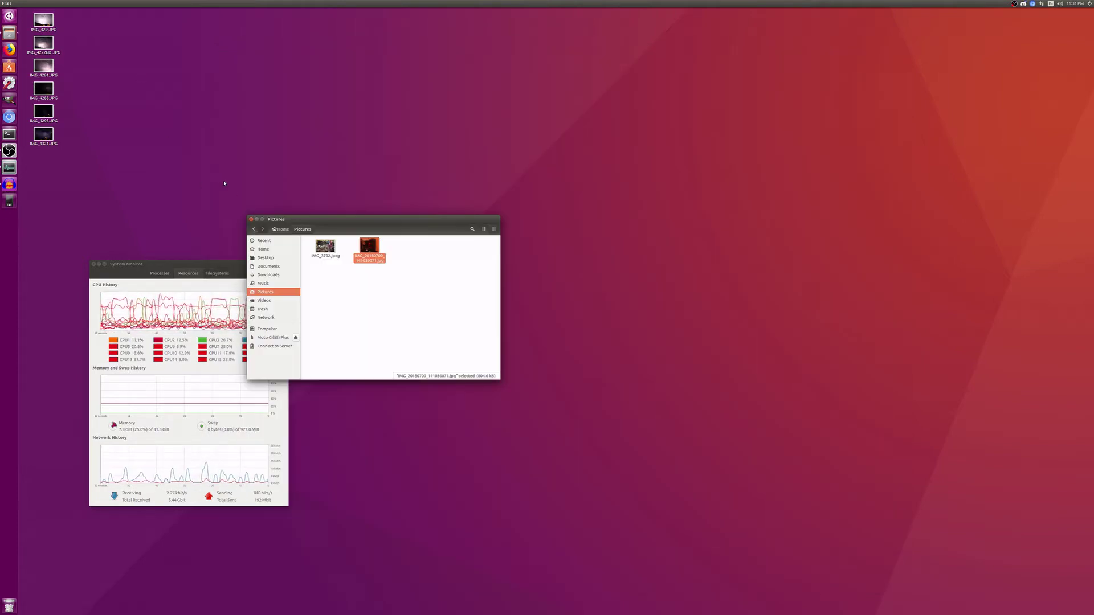
{"action": "left_click_drag", "start_coordinate": [188, 267], "coordinate": [195, 249]}
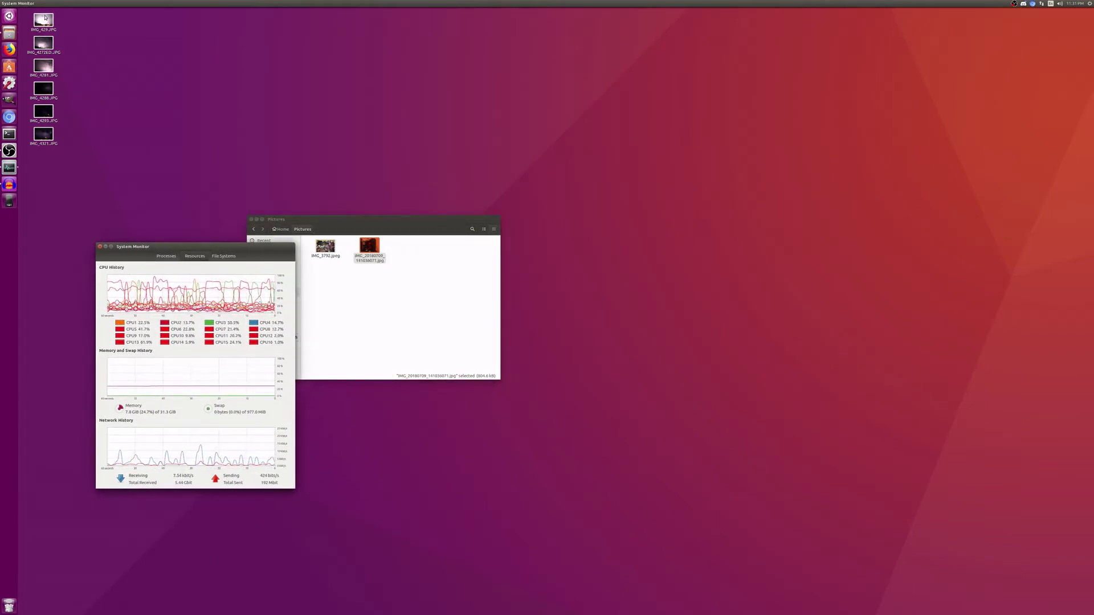
{"action": "left_click", "coordinate": [252, 219]}
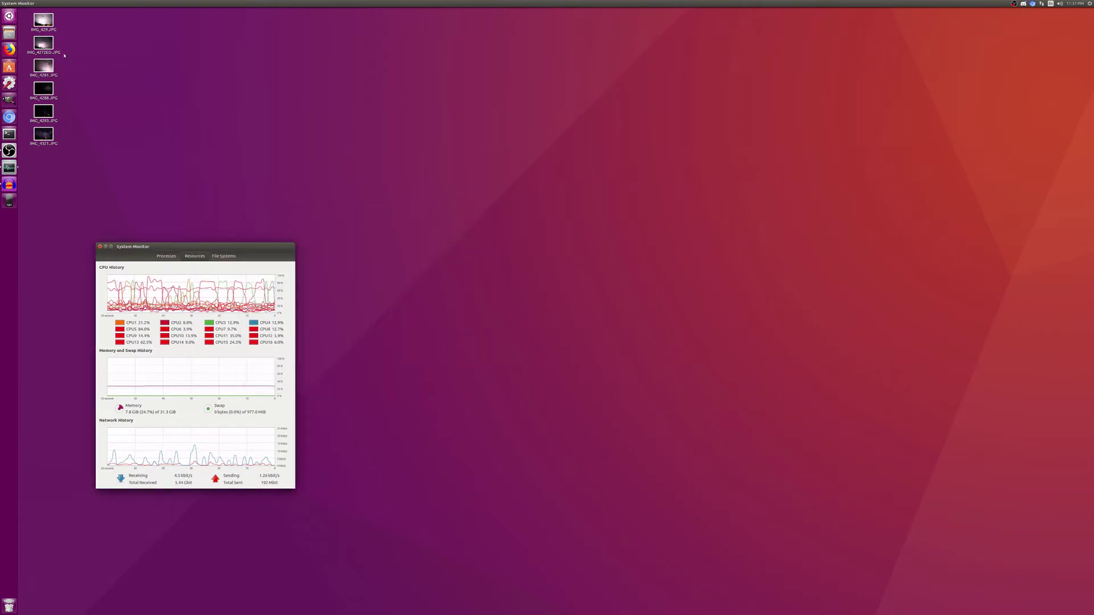
Step: Open the first lightning photo on the desktop, look through the whole set in the viewer, and close it
{"action": "double_click", "coordinate": [43, 20]}
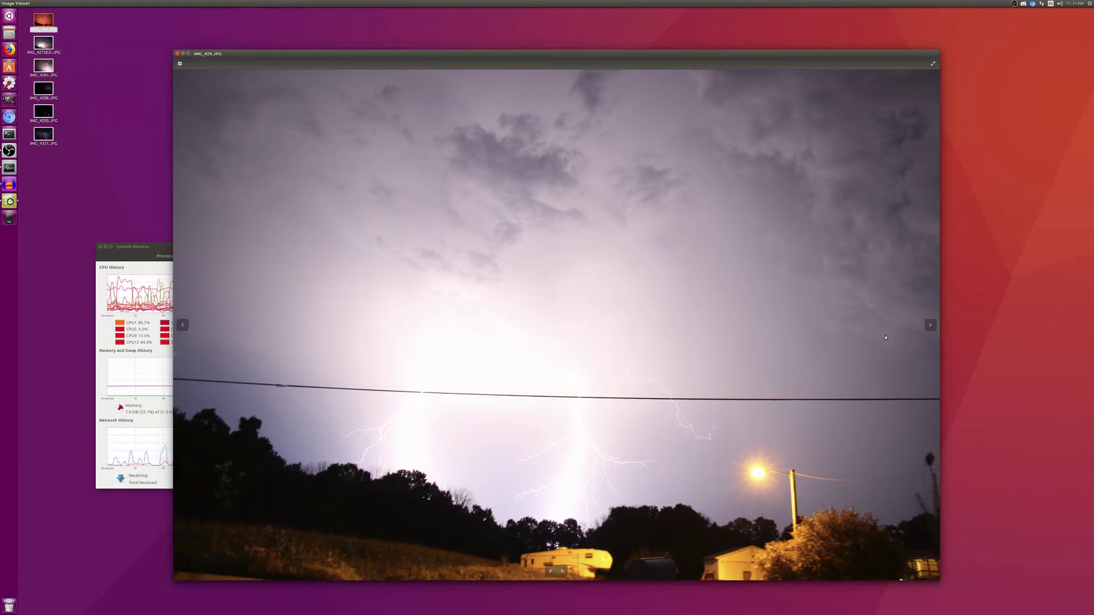
{"action": "left_click", "coordinate": [928, 326]}
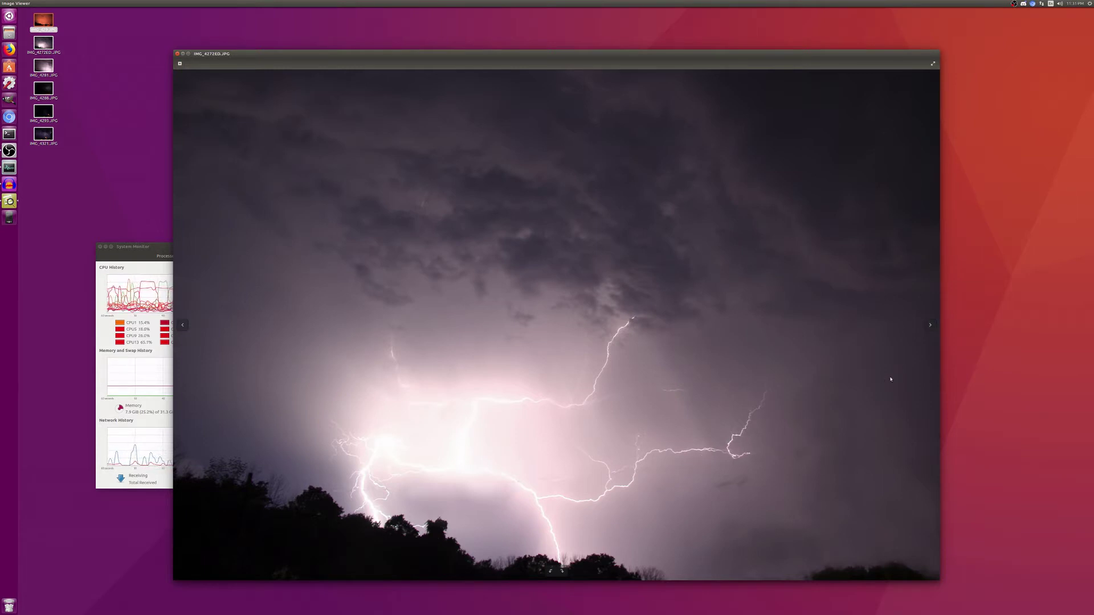
{"action": "left_click", "coordinate": [929, 326]}
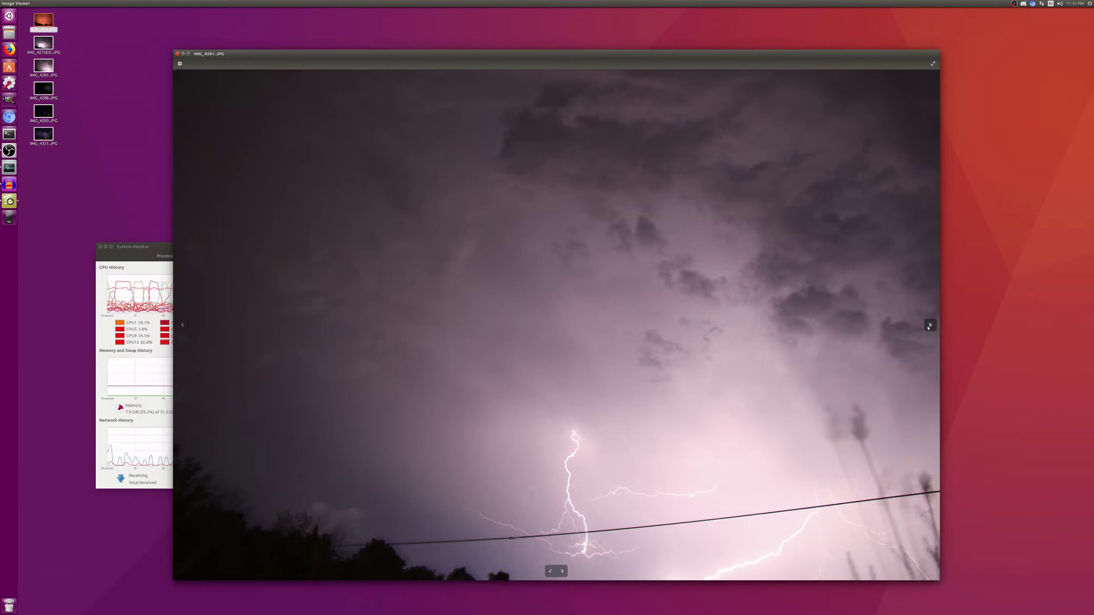
{"action": "left_click", "coordinate": [930, 326]}
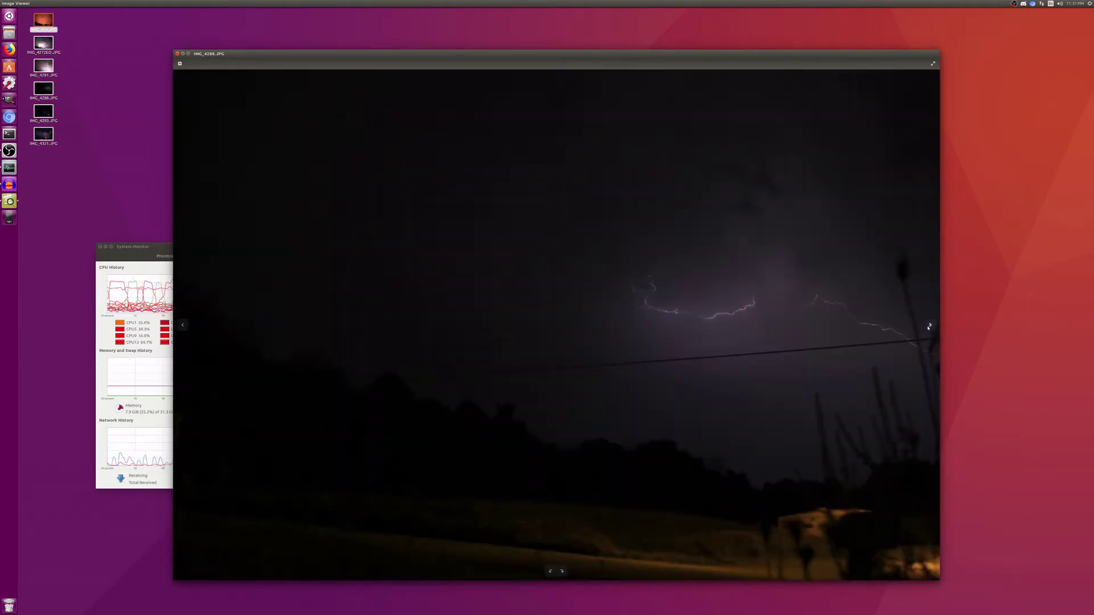
{"action": "left_click", "coordinate": [930, 326]}
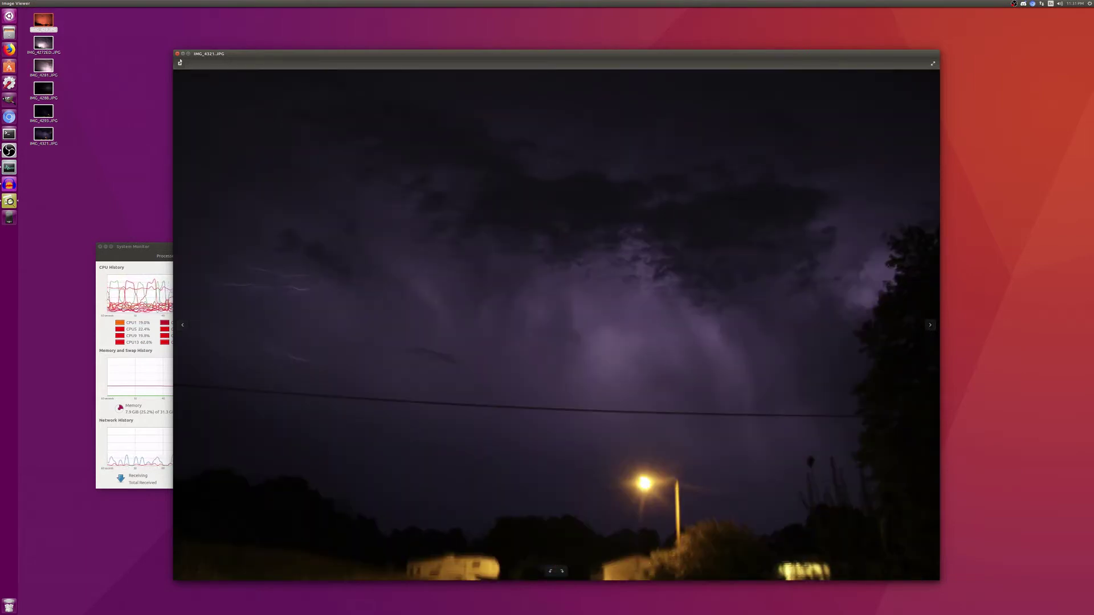
{"action": "left_click", "coordinate": [930, 326]}
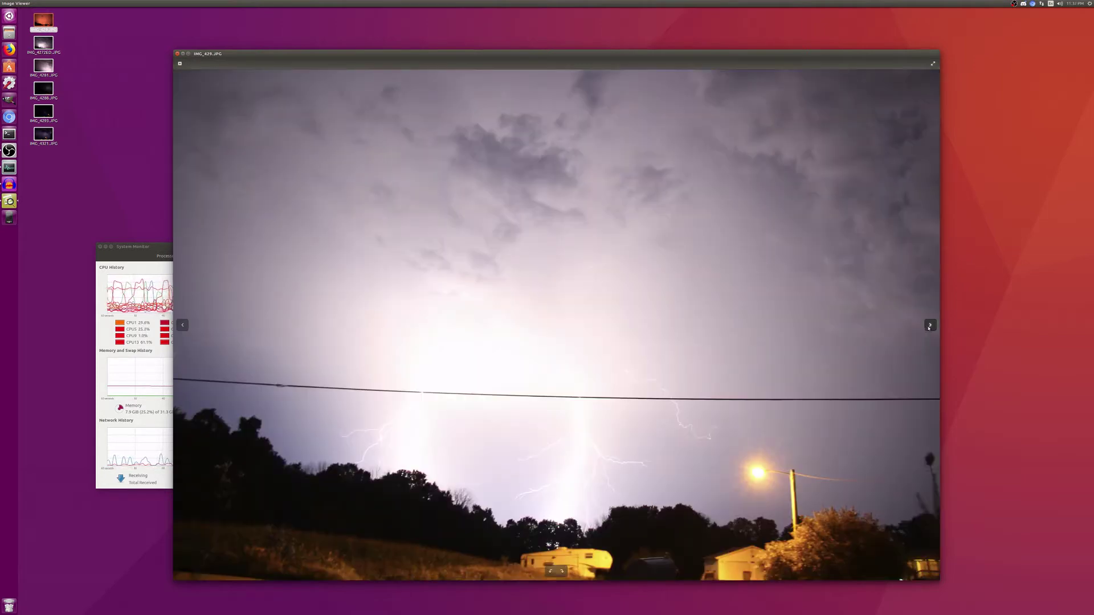
{"action": "left_click", "coordinate": [930, 326]}
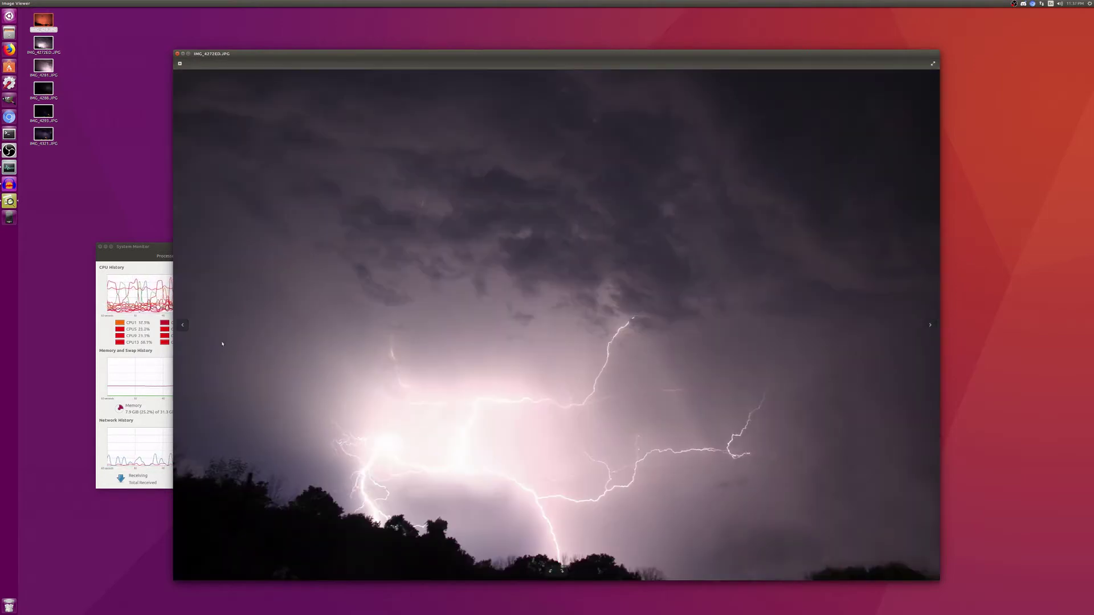
{"action": "left_click", "coordinate": [183, 327]}
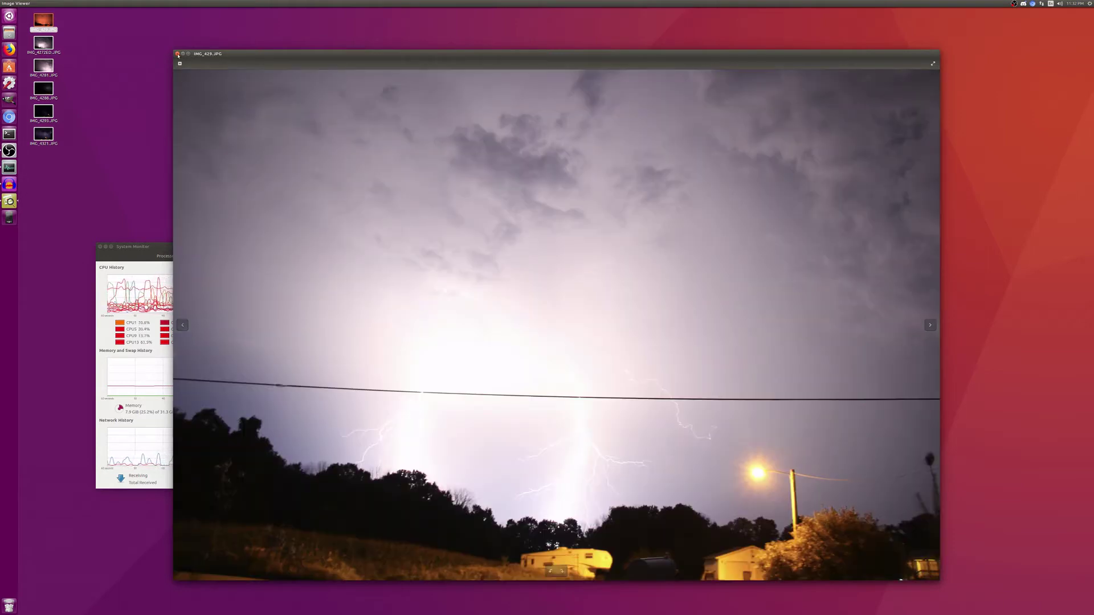
{"action": "left_click", "coordinate": [177, 53]}
Step: Open the second lightning photo on the desktop, compare it with the two that follow, and close the viewer
{"action": "double_click", "coordinate": [51, 41]}
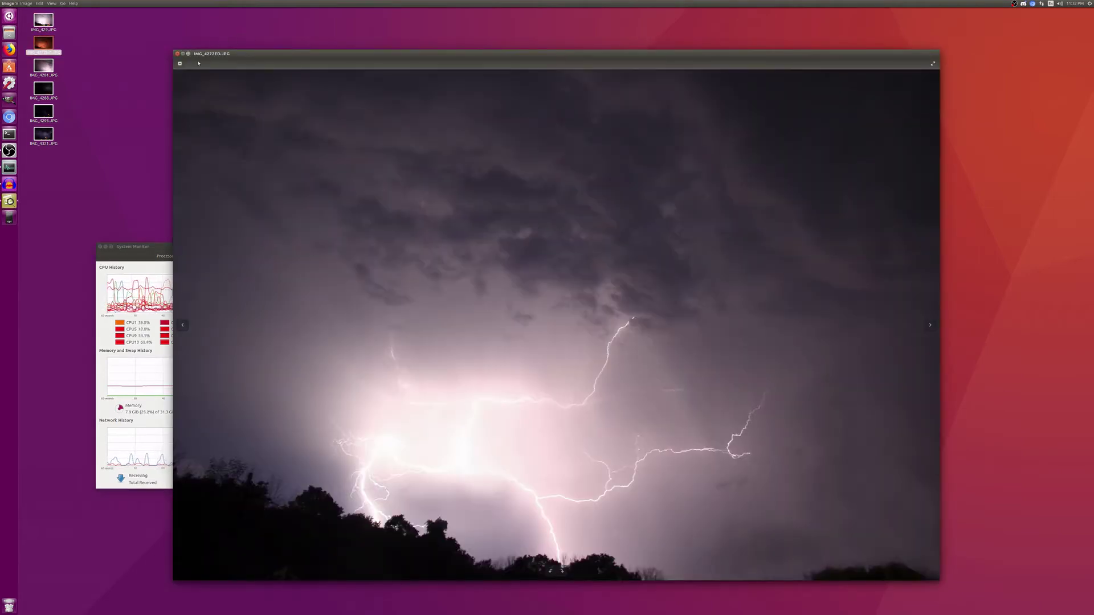
{"action": "left_click", "coordinate": [931, 326]}
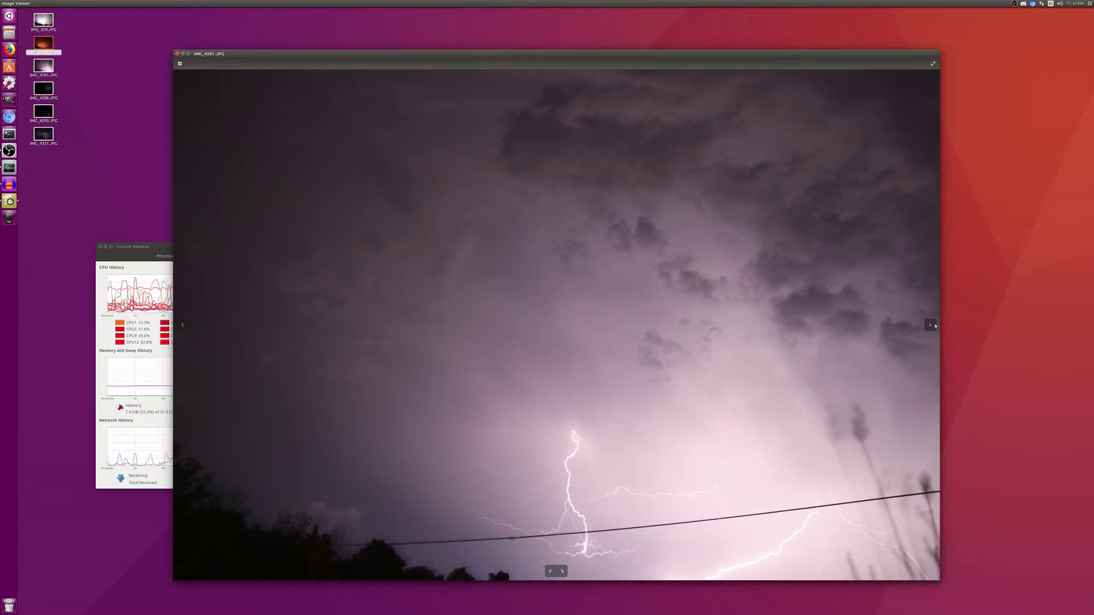
{"action": "left_click", "coordinate": [936, 326]}
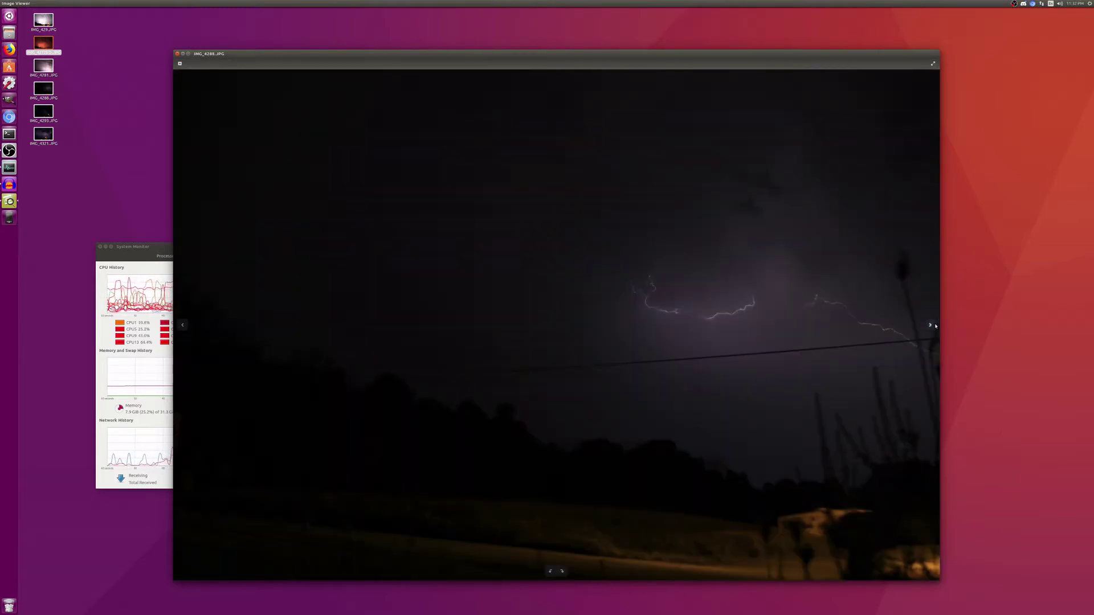
{"action": "left_click", "coordinate": [182, 326]}
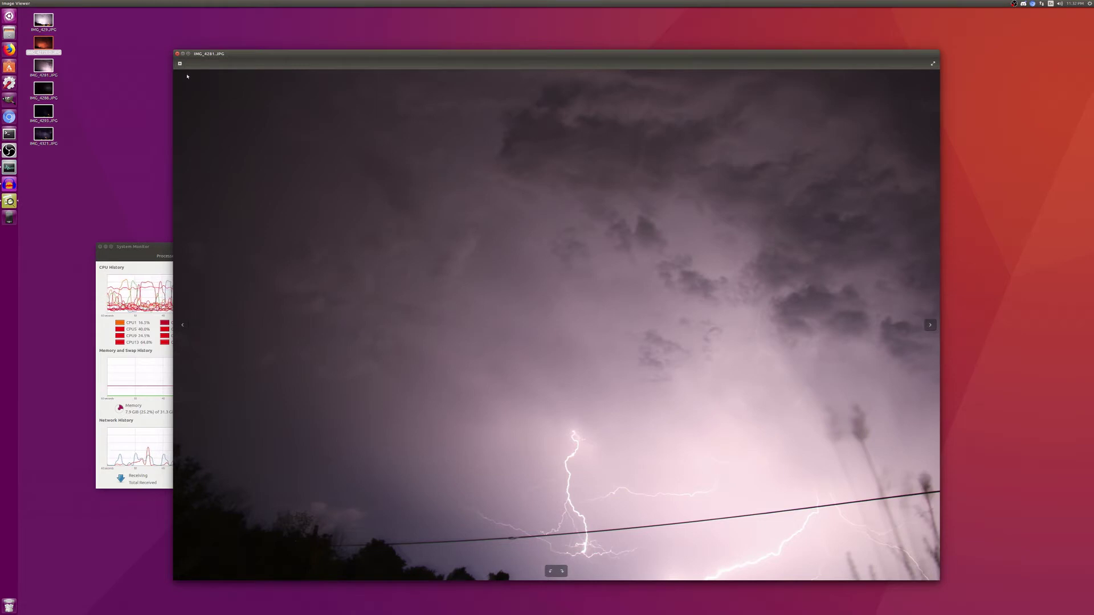
{"action": "left_click", "coordinate": [178, 54]}
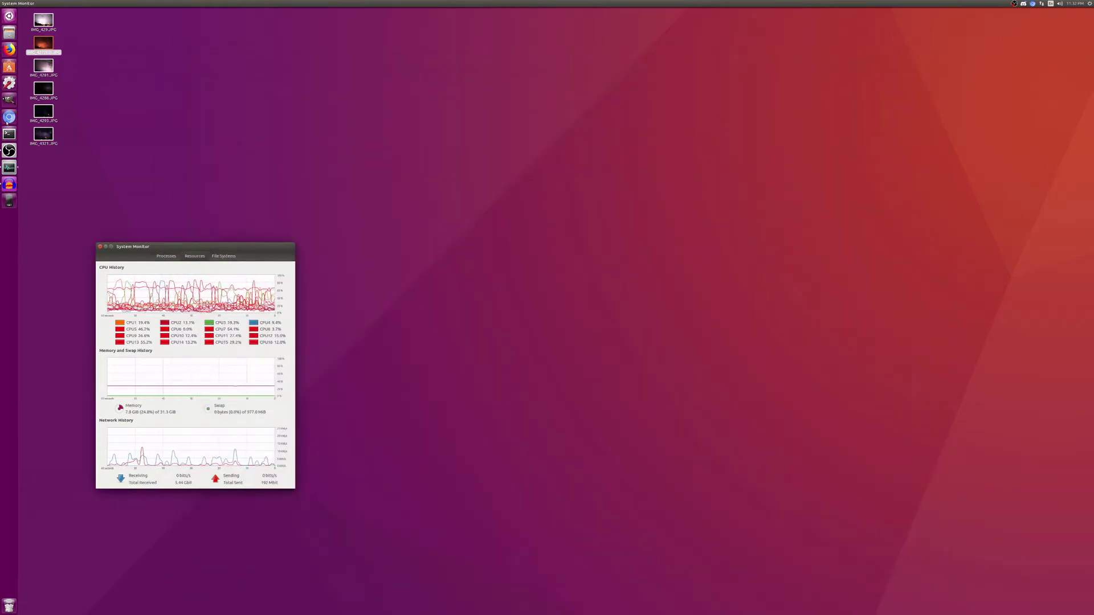
Step: View the fourth and fifth lightning photos from the desktop one after the other, closing each
{"action": "double_click", "coordinate": [43, 89]}
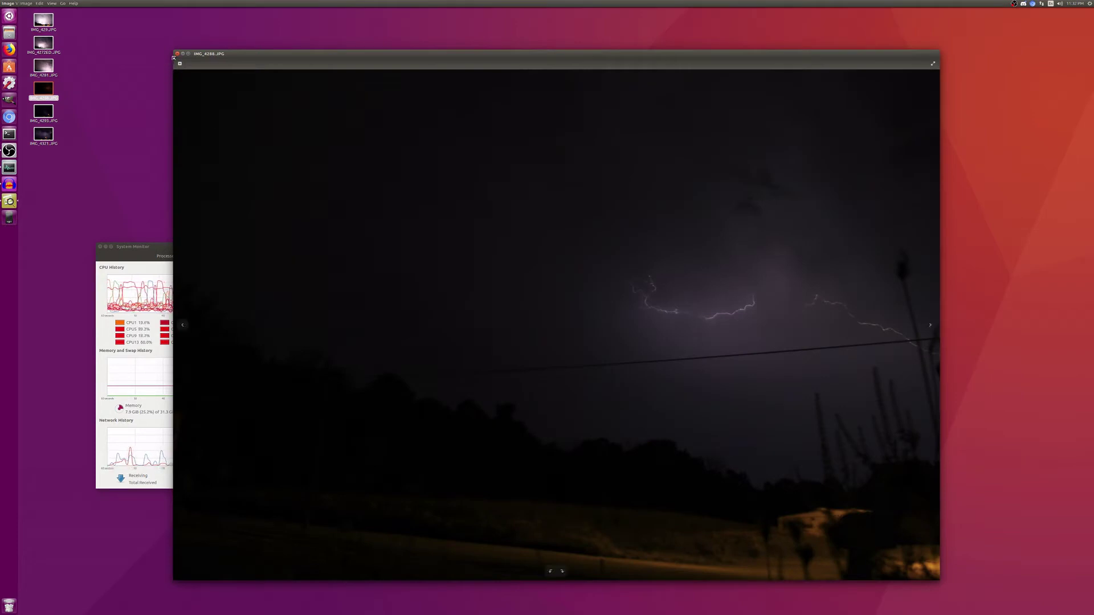
{"action": "left_click", "coordinate": [177, 54]}
{"action": "double_click", "coordinate": [43, 111]}
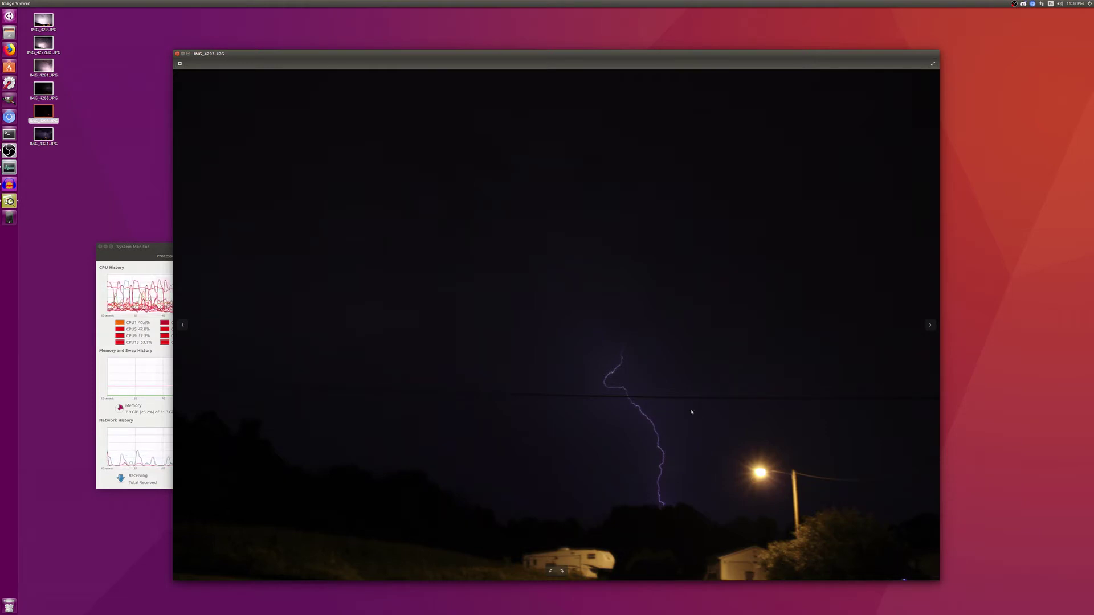
{"action": "left_click", "coordinate": [178, 55]}
Step: Open the fifth lightning photo on the desktop in GIMP and move the image and Layers windows closer together
{"action": "right_click", "coordinate": [48, 113]}
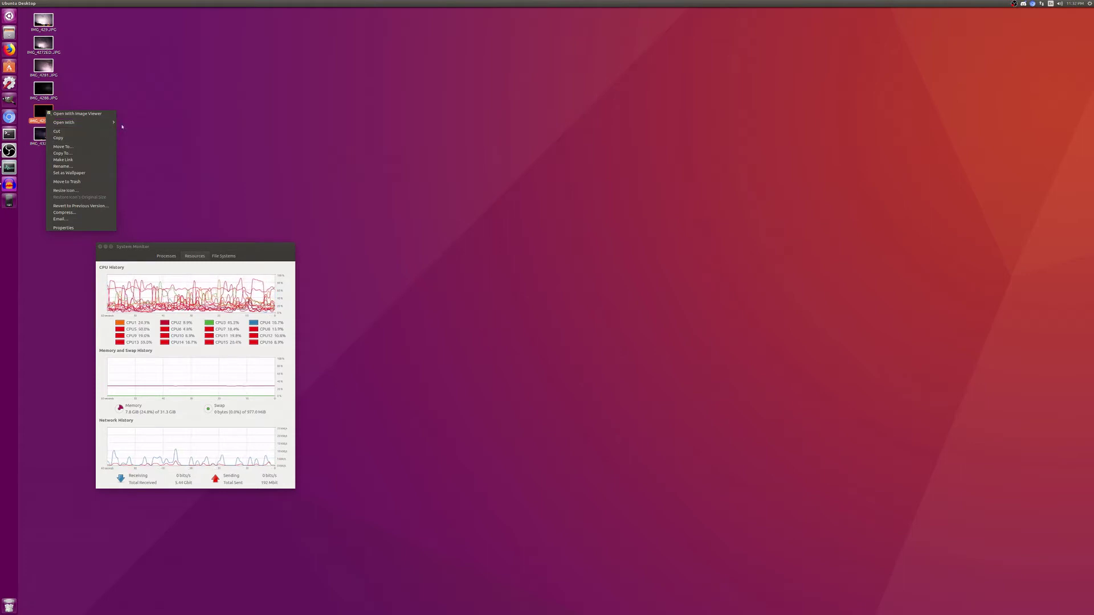
{"action": "left_click", "coordinate": [143, 127]}
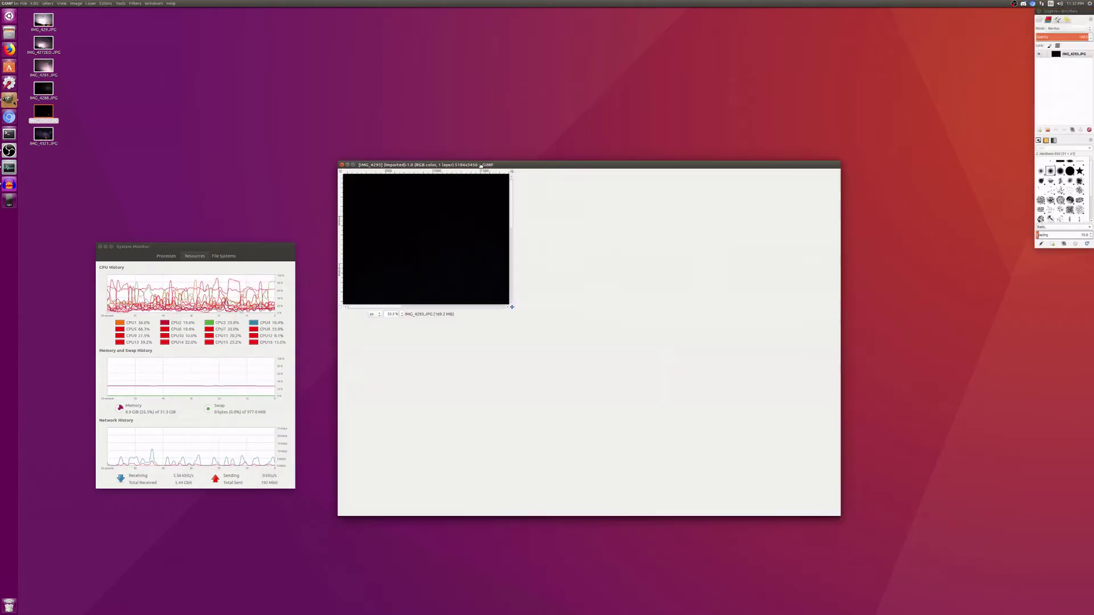
{"action": "left_click_drag", "start_coordinate": [528, 165], "coordinate": [526, 108]}
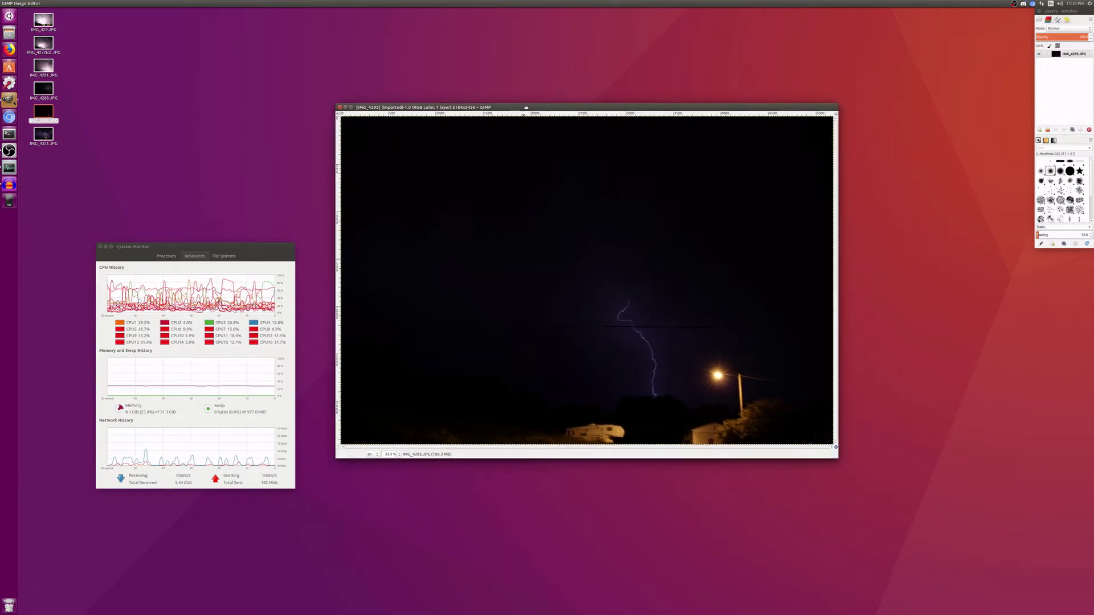
{"action": "left_click_drag", "start_coordinate": [1064, 11], "coordinate": [283, 135]}
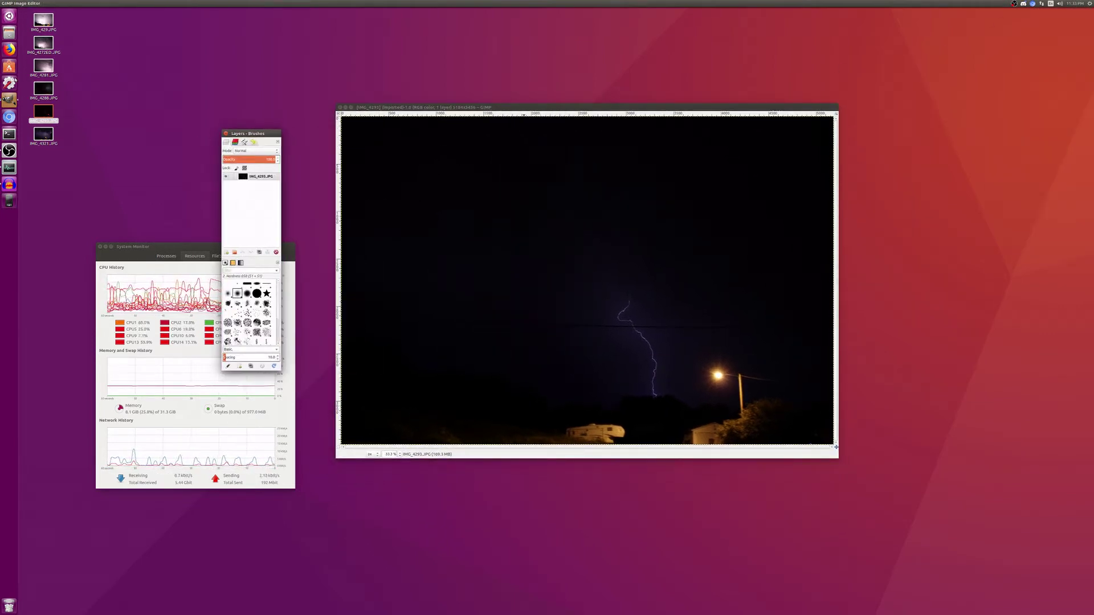
Step: Bring up the GIMP windows and move the System Monitor, image and Layers windows apart to look for the missing toolbox
{"action": "left_click", "coordinate": [8, 97]}
{"action": "left_click", "coordinate": [6, 100]}
{"action": "left_click", "coordinate": [5, 101]}
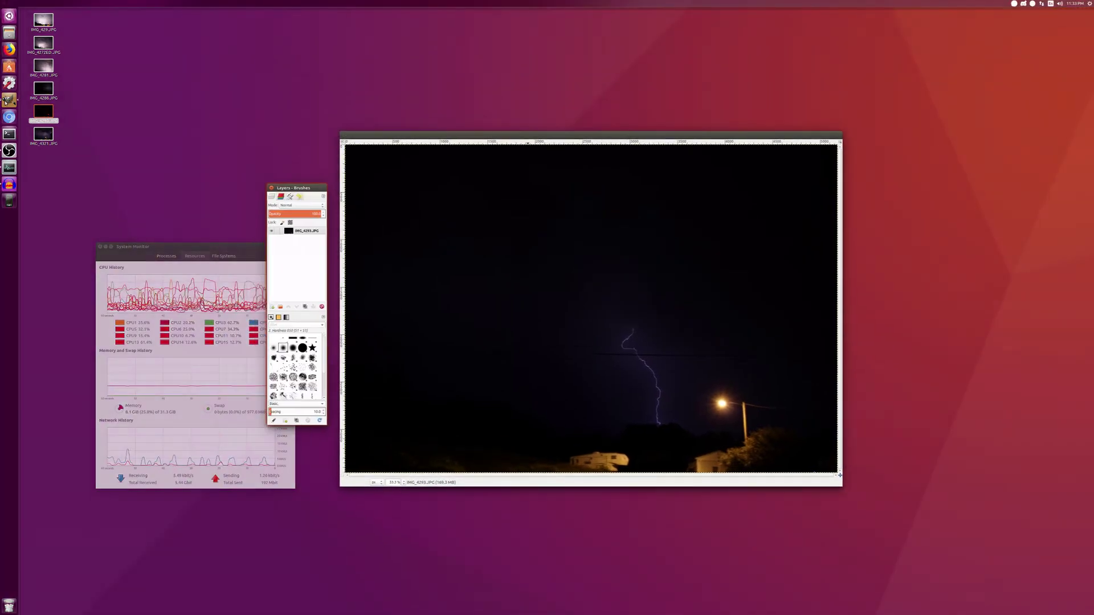
{"action": "left_click", "coordinate": [5, 100]}
{"action": "left_click_drag", "start_coordinate": [174, 247], "coordinate": [242, 285]}
{"action": "left_click_drag", "start_coordinate": [501, 107], "coordinate": [628, 79]}
{"action": "left_click_drag", "start_coordinate": [242, 133], "coordinate": [285, 118]}
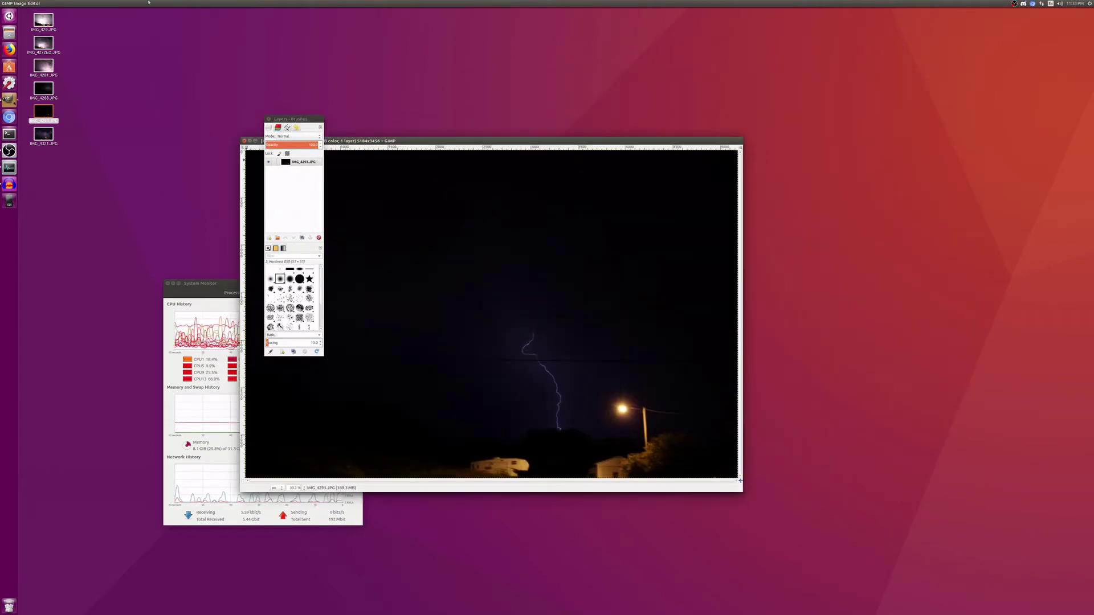
{"action": "left_click_drag", "start_coordinate": [567, 80], "coordinate": [344, 141]}
Step: Restore the recently closed Toolbox and Tool Options dock
{"action": "left_click", "coordinate": [121, 3]}
{"action": "mouse_move", "coordinate": [133, 11]}
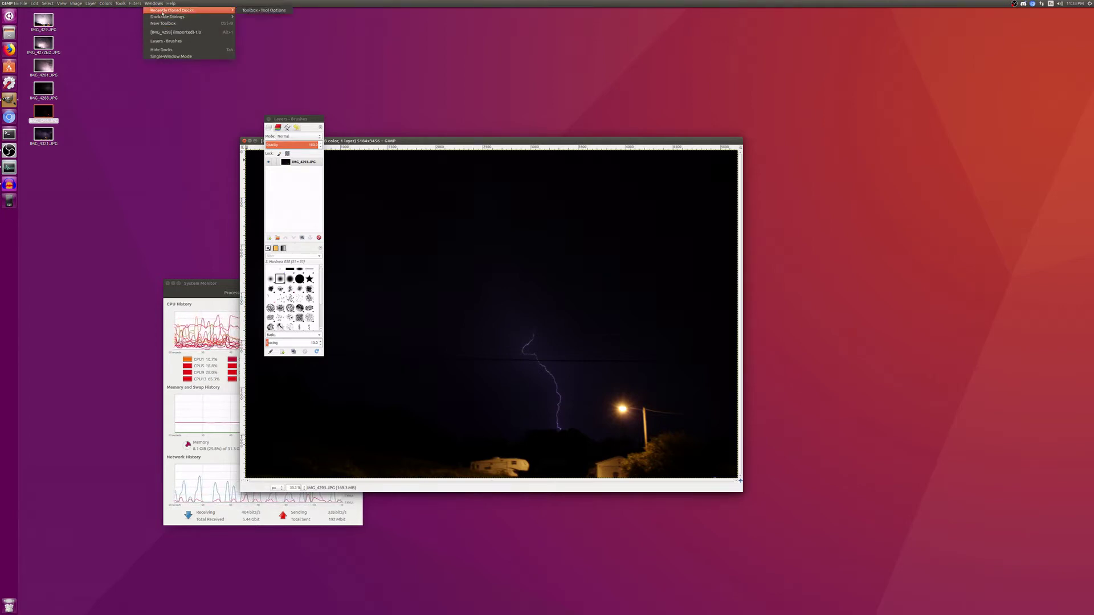
{"action": "left_click", "coordinate": [266, 10]}
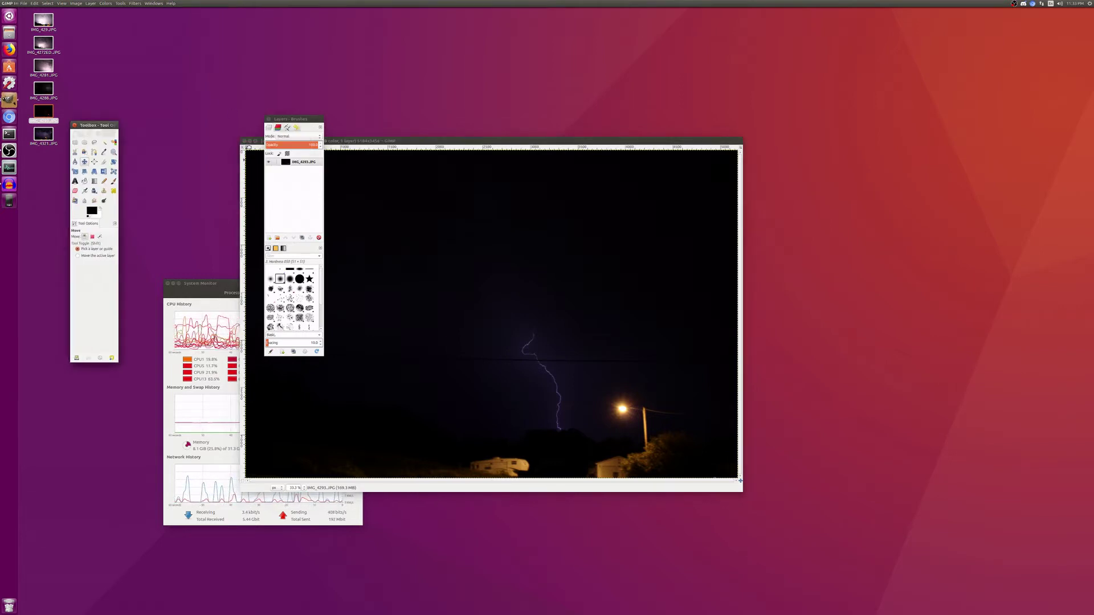
Step: Enlarge the image window and arrange the Toolbox and the Layers dock on either side of it
{"action": "left_click_drag", "start_coordinate": [100, 120], "coordinate": [230, 186]}
{"action": "mouse_move", "coordinate": [317, 118]}
{"action": "left_mouse_down"}
{"action": "mouse_move", "coordinate": [586, 145]}
{"action": "mouse_move", "coordinate": [877, 212]}
{"action": "left_mouse_up"}
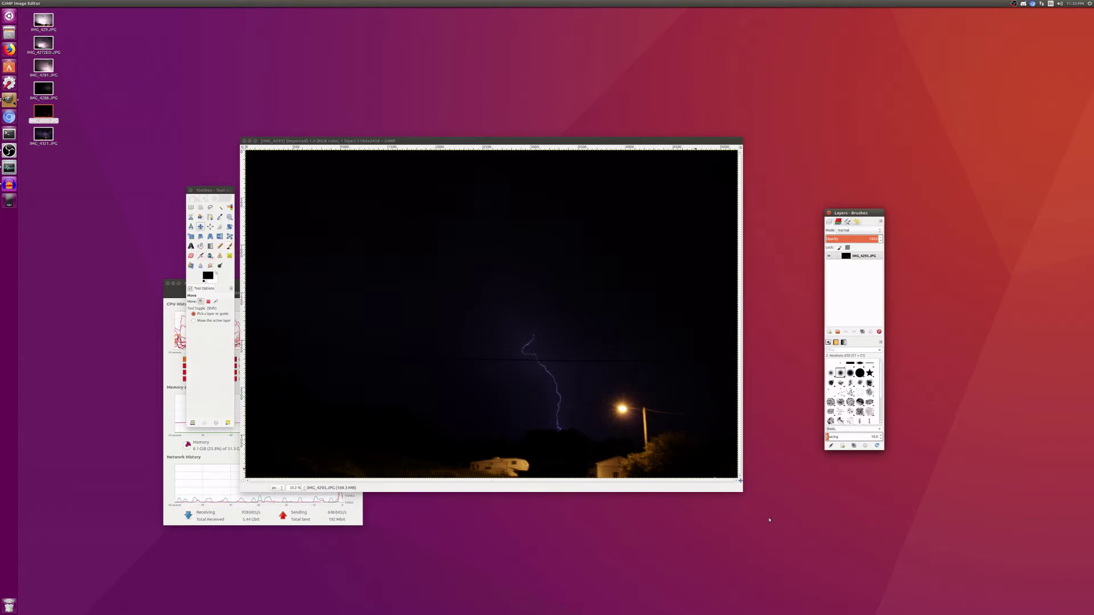
{"action": "left_click_drag", "start_coordinate": [742, 491], "coordinate": [1009, 573]}
{"action": "left_click_drag", "start_coordinate": [213, 191], "coordinate": [68, 160]}
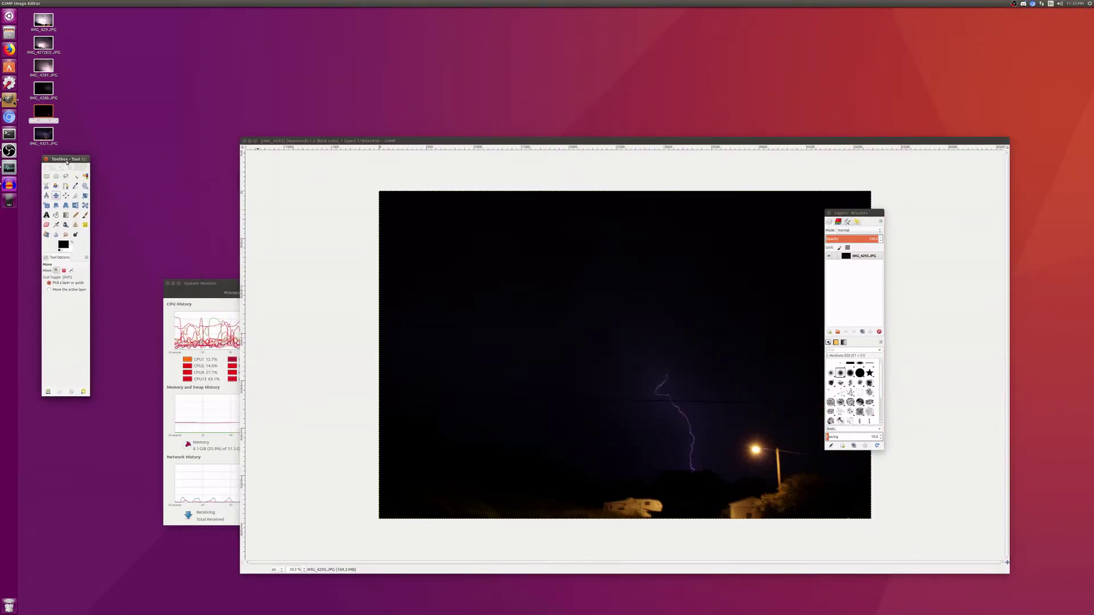
{"action": "left_click_drag", "start_coordinate": [346, 141], "coordinate": [203, 46]}
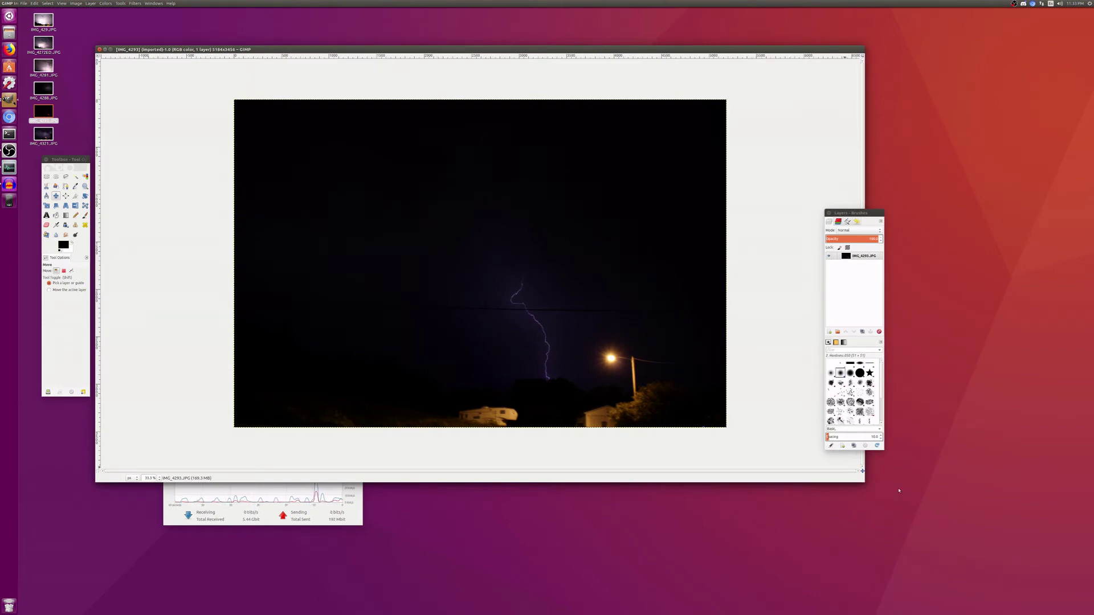
{"action": "left_click_drag", "start_coordinate": [863, 481], "coordinate": [1004, 561]}
{"action": "left_click_drag", "start_coordinate": [850, 210], "coordinate": [1039, 220]}
Step: Zoom in on the faint power line beside the lightning and select the Clone tool with a much larger brush
{"action": "scroll", "coordinate": [552, 272], "scroll_direction": "up", "scroll_amount": 1}
{"action": "scroll", "coordinate": [552, 273], "scroll_direction": "up", "scroll_amount": 1}
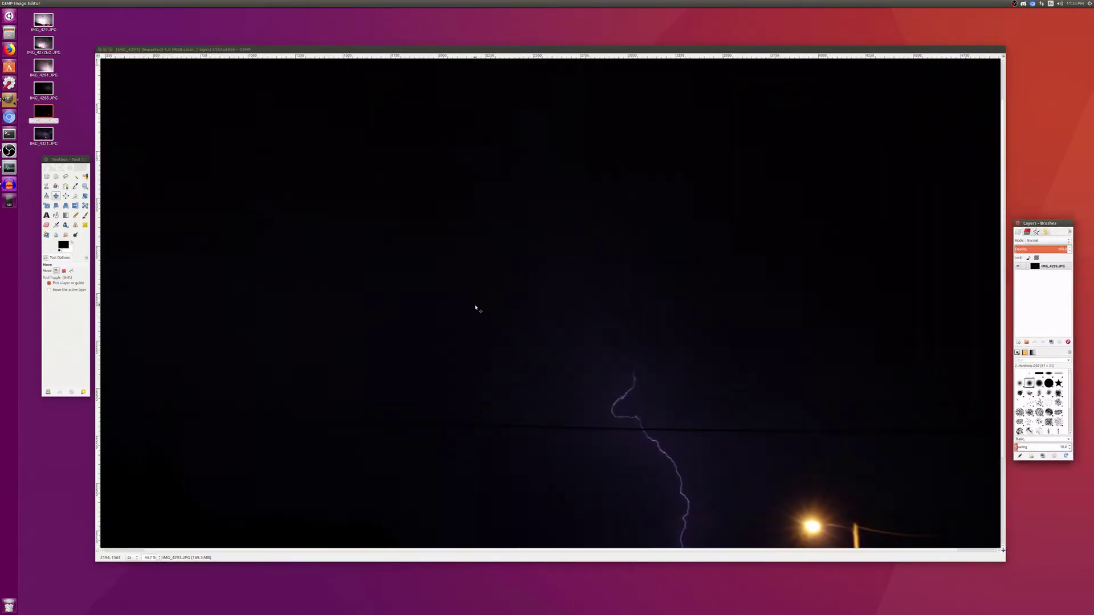
{"action": "left_click_drag", "start_coordinate": [440, 551], "coordinate": [290, 529]}
{"action": "scroll", "coordinate": [271, 431], "scroll_direction": "up", "scroll_amount": 1}
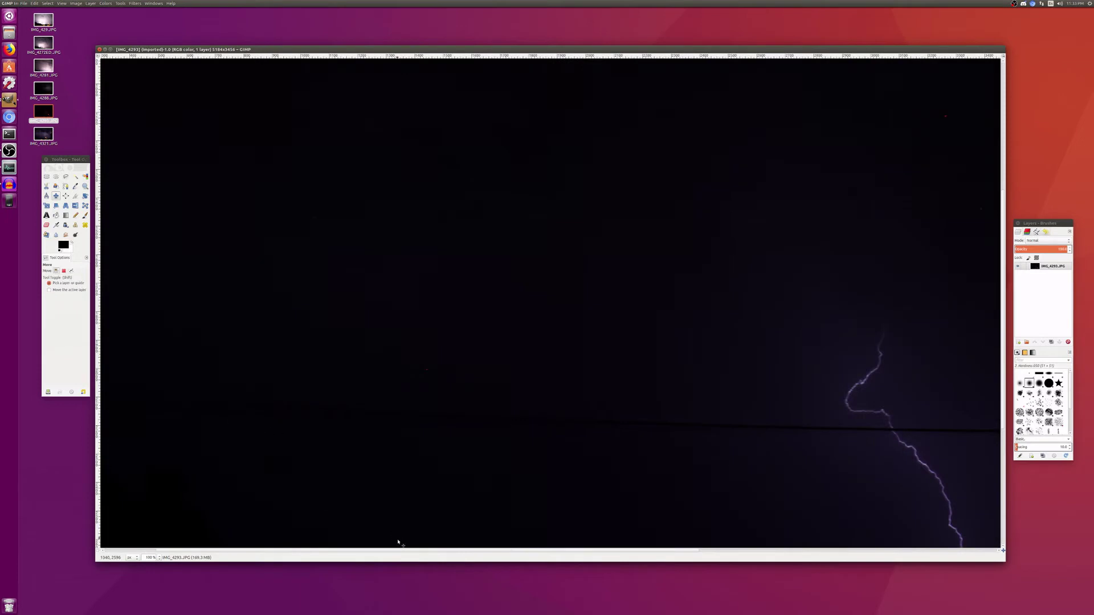
{"action": "scroll", "coordinate": [398, 541], "scroll_direction": "left", "scroll_amount": 3}
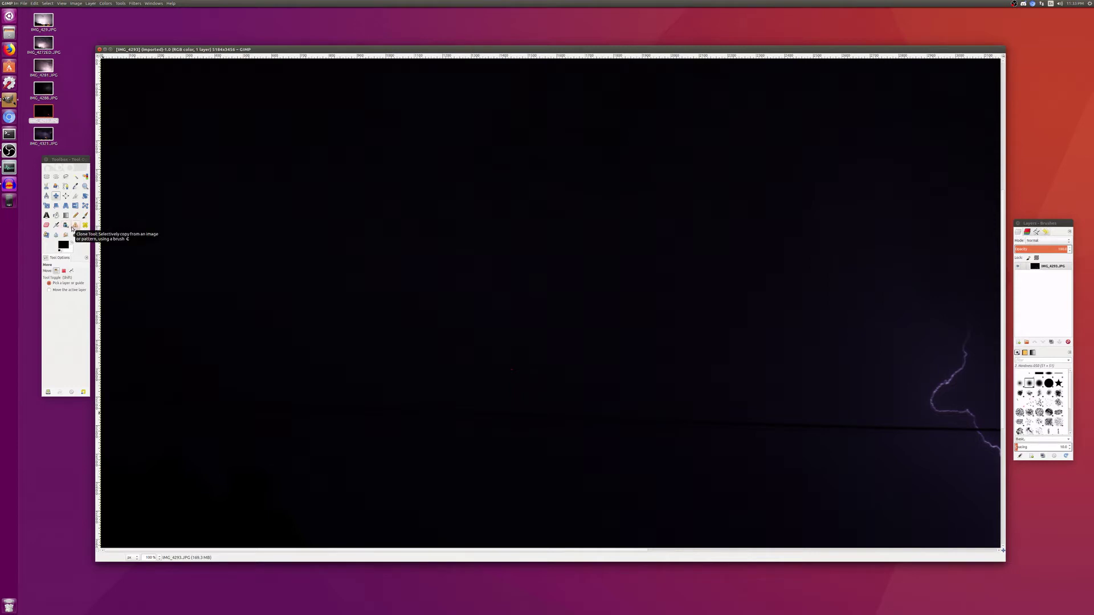
{"action": "left_click", "coordinate": [73, 227]}
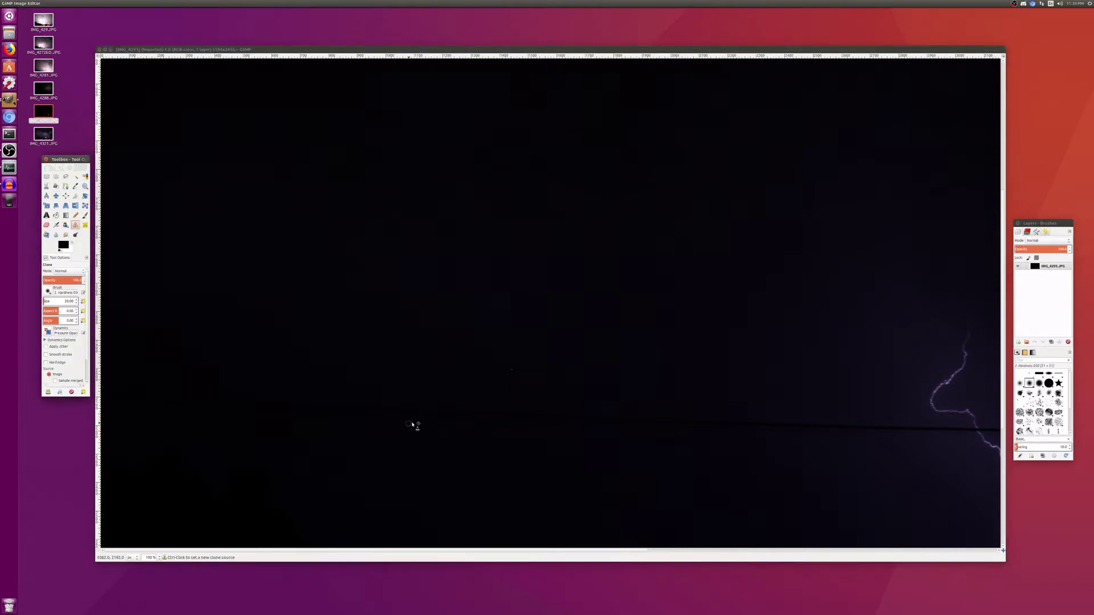
{"action": "scroll", "coordinate": [446, 396], "scroll_direction": "up", "scroll_amount": 5}
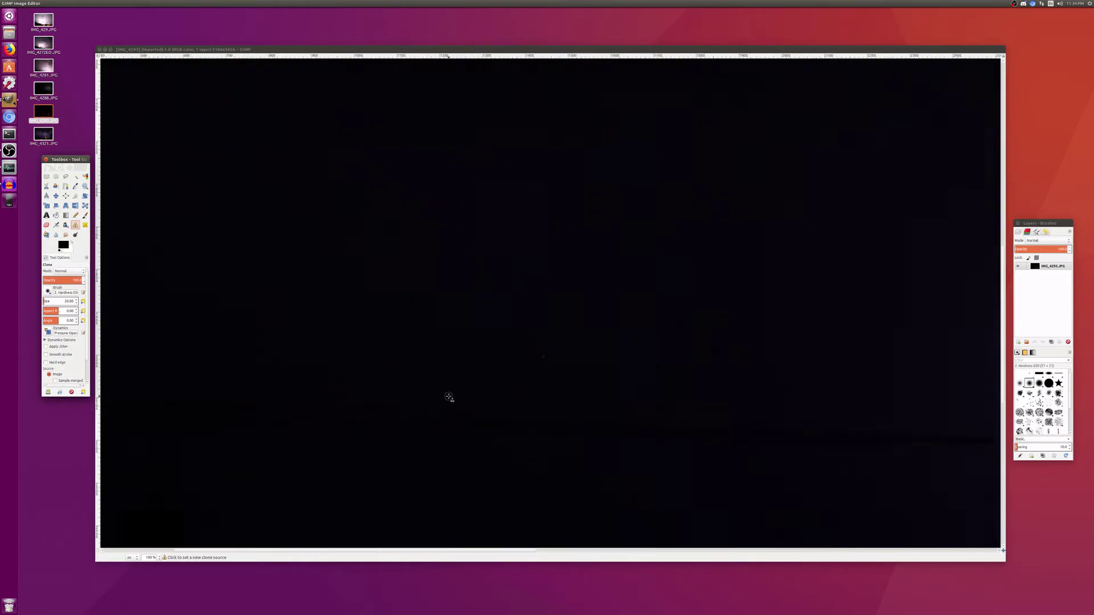
{"action": "scroll", "coordinate": [465, 392], "scroll_direction": "down", "scroll_amount": 2}
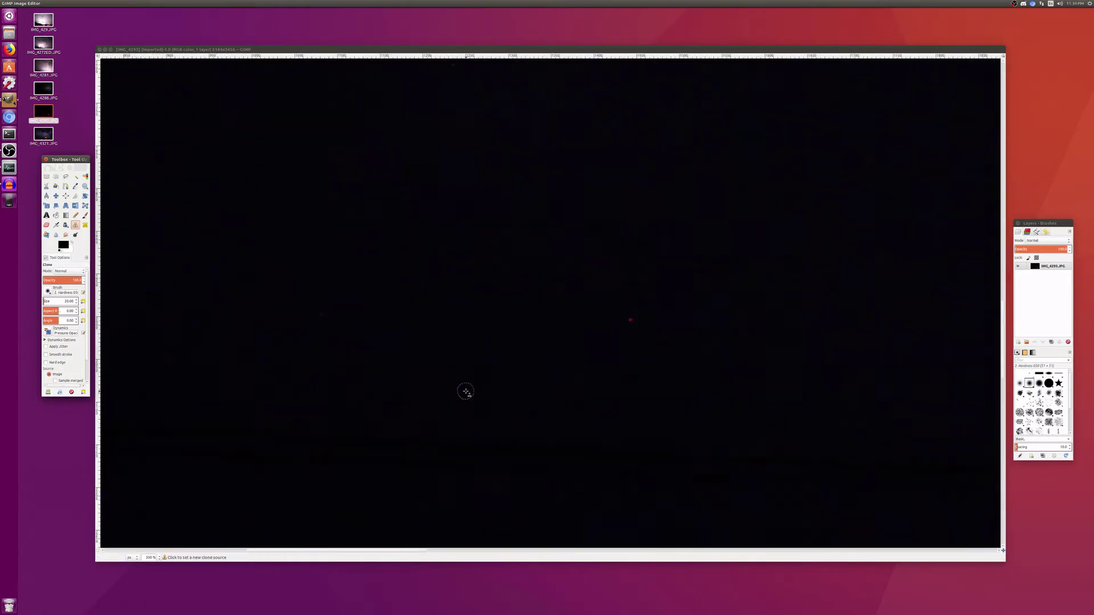
{"action": "scroll", "coordinate": [466, 392], "scroll_direction": "down", "scroll_amount": 2}
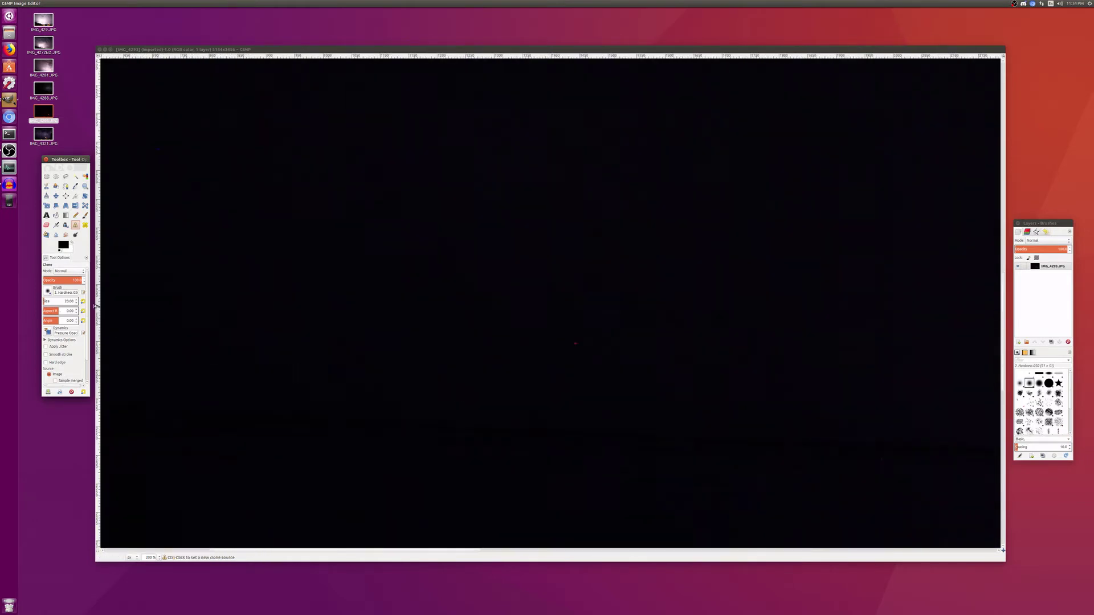
{"action": "left_click", "coordinate": [61, 302]}
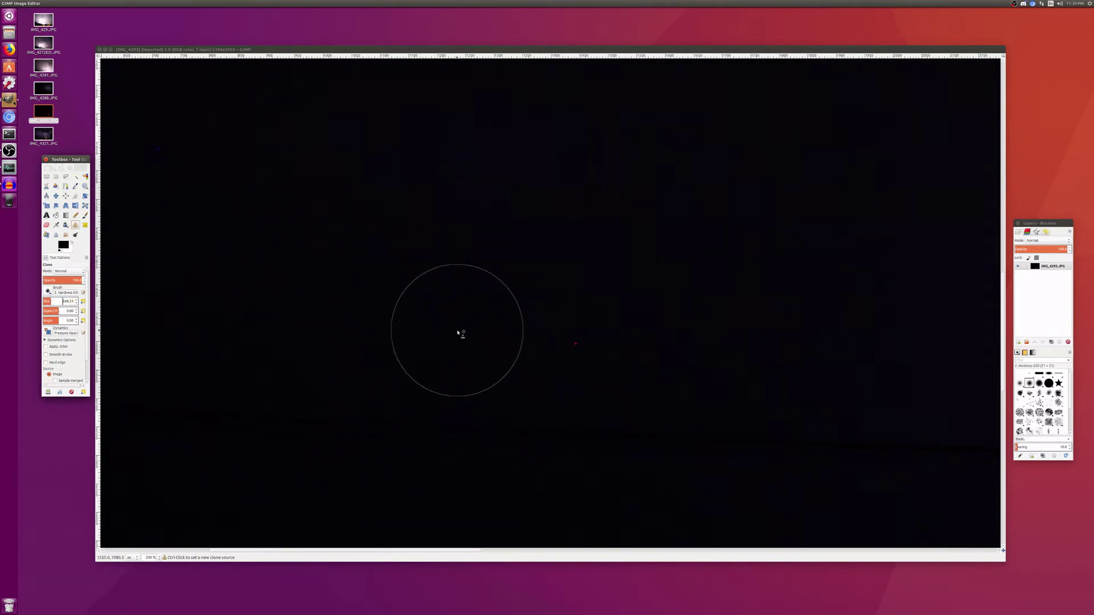
{"action": "right_click", "coordinate": [457, 331]}
{"action": "left_click", "coordinate": [453, 334]}
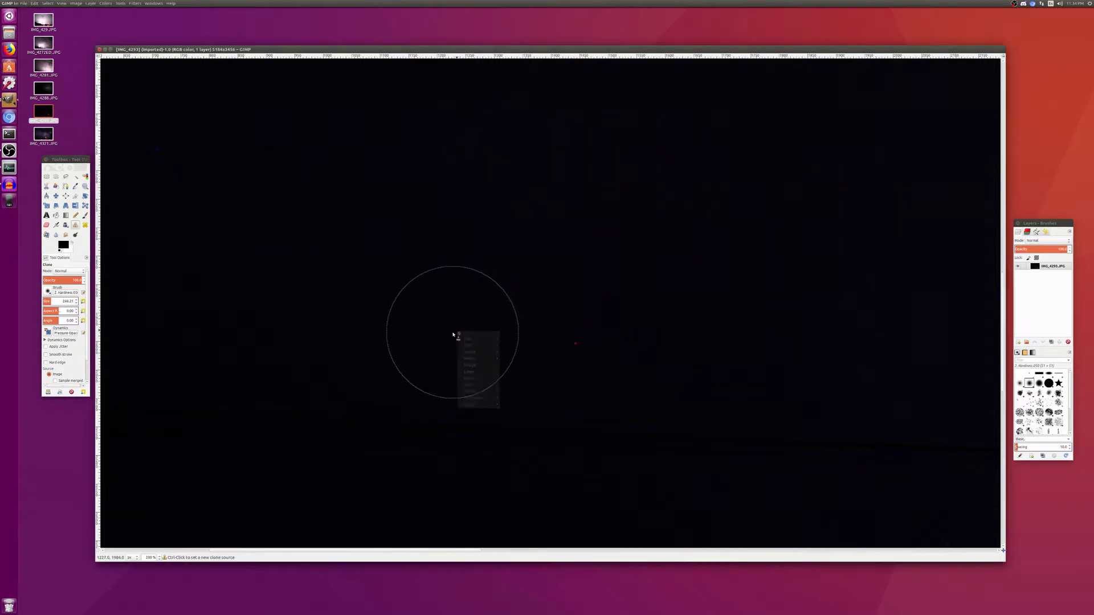
{"action": "right_click", "coordinate": [446, 323]}
{"action": "key", "text": "Escape"}
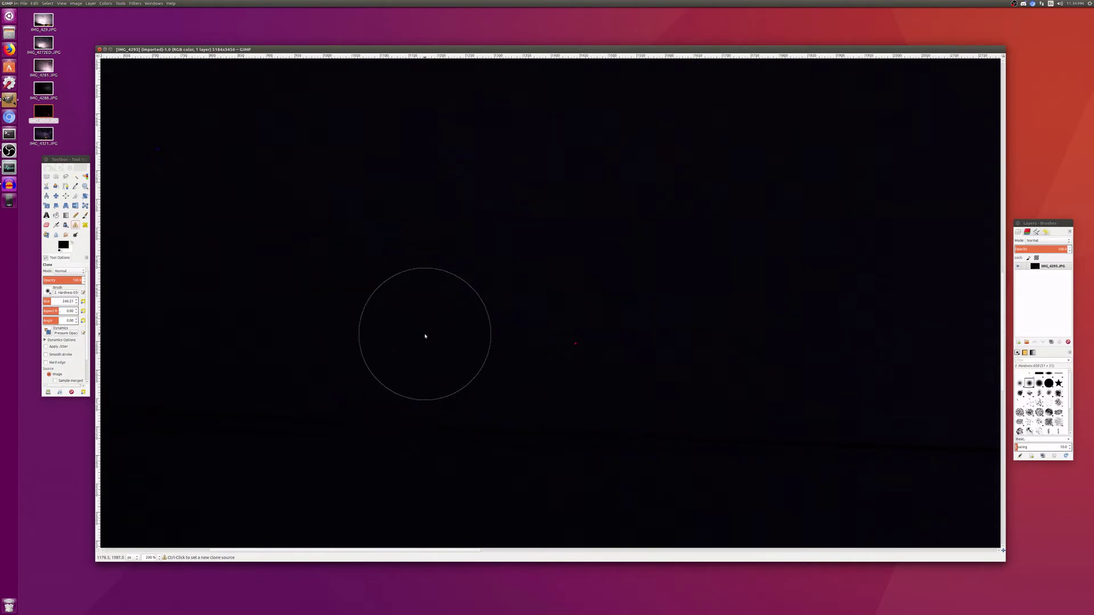
{"action": "right_click", "coordinate": [425, 335]}
{"action": "left_click", "coordinate": [400, 329]}
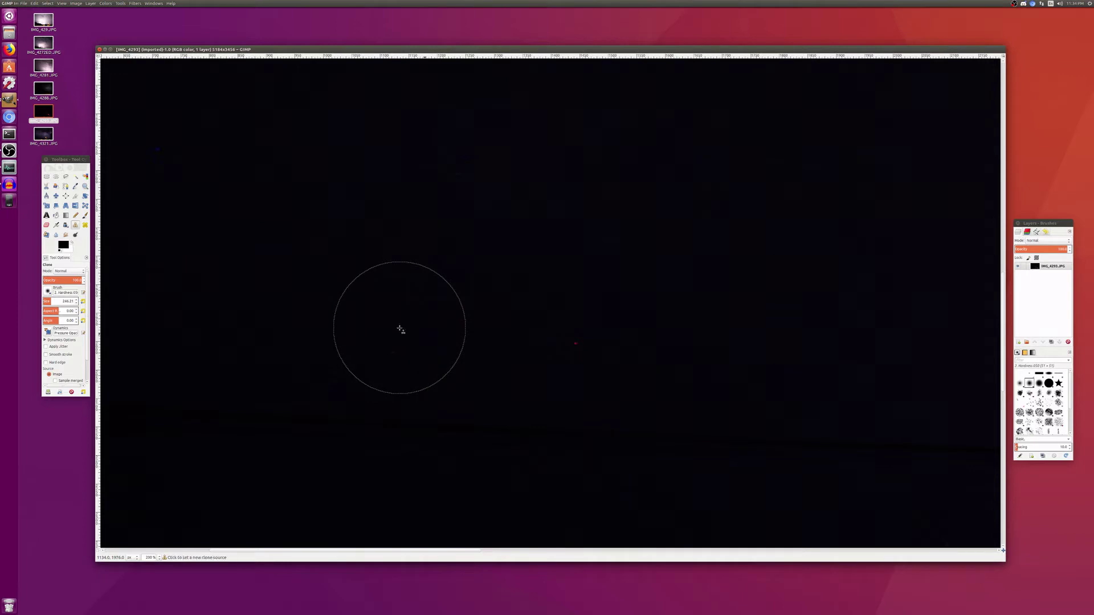
Step: Sample the dark sky above the power line and clone it over the line's faint stretch out to the photo's left edge
{"action": "left_click", "coordinate": [400, 329], "text": "ctrl"}
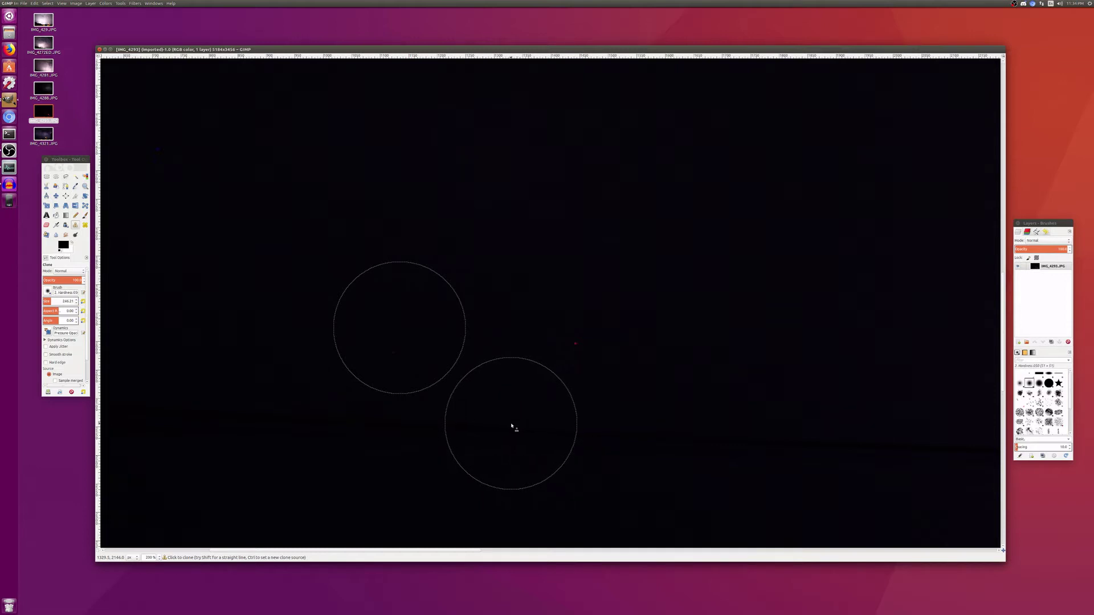
{"action": "left_click_drag", "start_coordinate": [511, 426], "coordinate": [613, 432]}
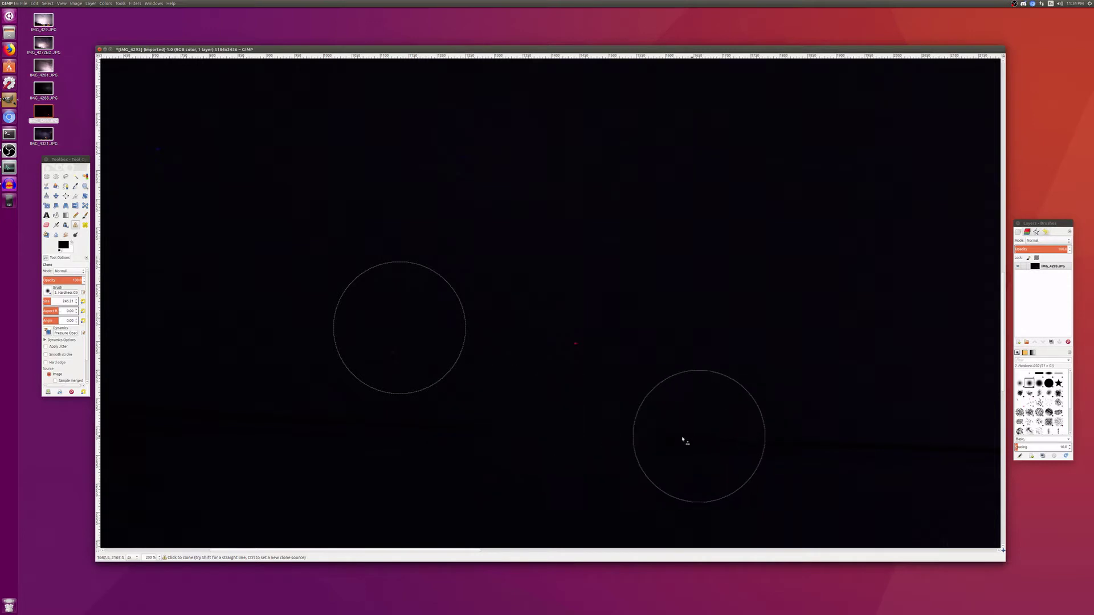
{"action": "left_click_drag", "start_coordinate": [524, 437], "coordinate": [267, 422]}
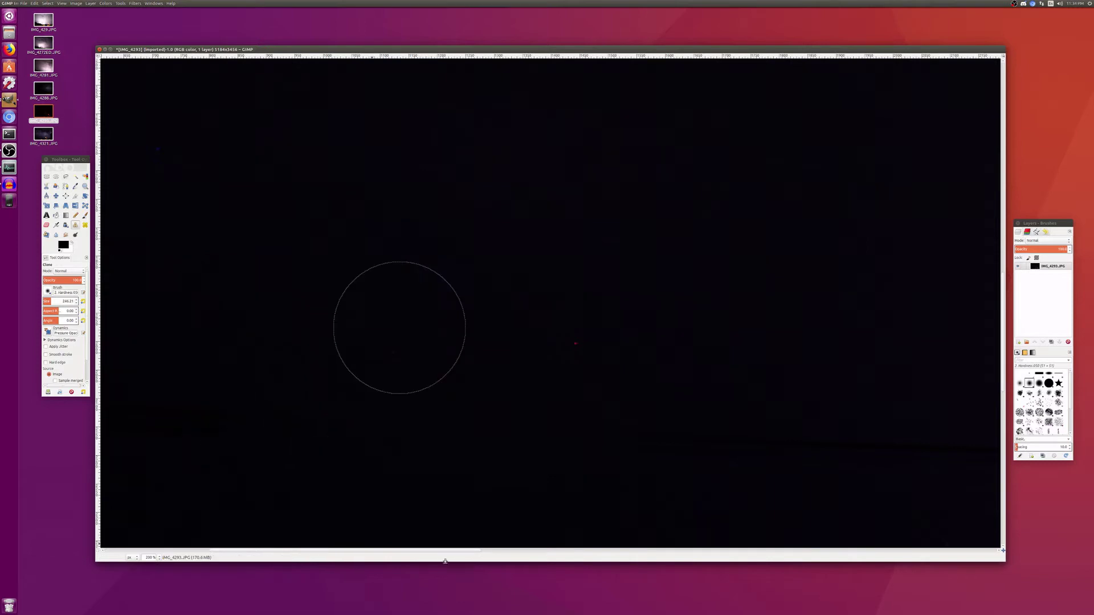
{"action": "left_click_drag", "start_coordinate": [452, 551], "coordinate": [328, 553]}
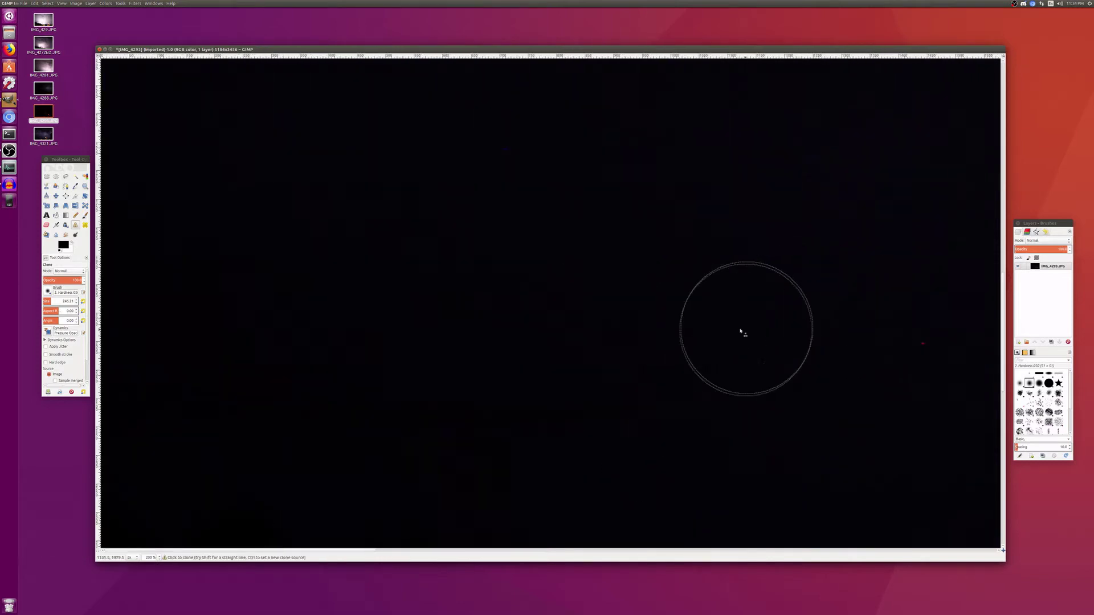
{"action": "left_click_drag", "start_coordinate": [674, 418], "coordinate": [125, 391]}
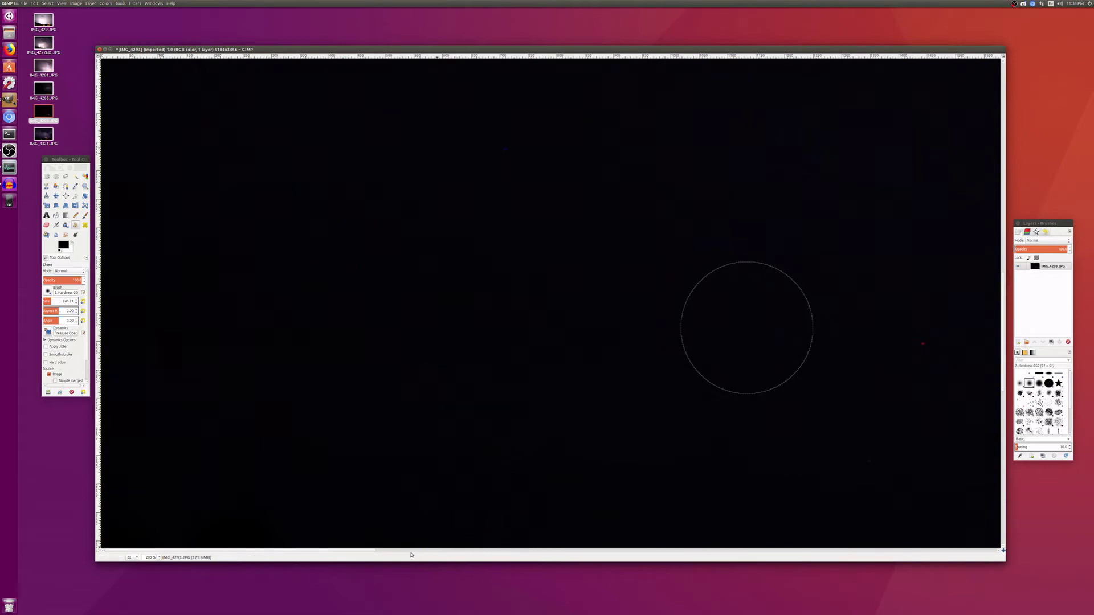
Step: Clone over the power line towards the lightning bolt, resampling the sky just above it for each darker or brighter stretch
{"action": "mouse_move", "coordinate": [363, 554]}
{"action": "left_mouse_down"}
{"action": "mouse_move", "coordinate": [542, 550]}
{"action": "mouse_move", "coordinate": [491, 539]}
{"action": "mouse_move", "coordinate": [510, 533]}
{"action": "left_mouse_up"}
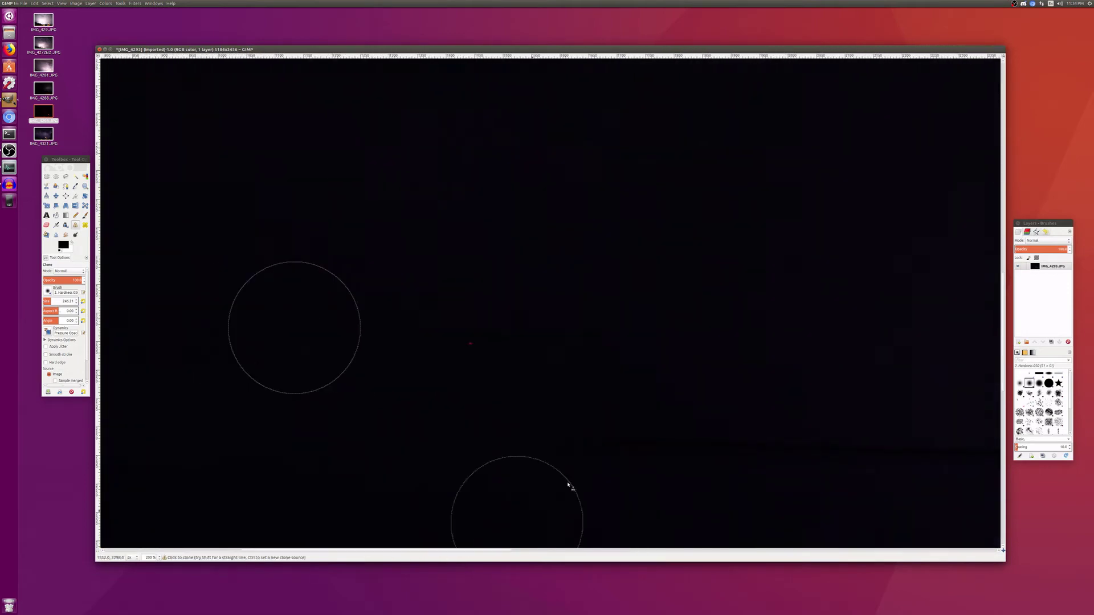
{"action": "key", "text": "ctrl"}
{"action": "left_click", "coordinate": [565, 355], "text": "ctrl"}
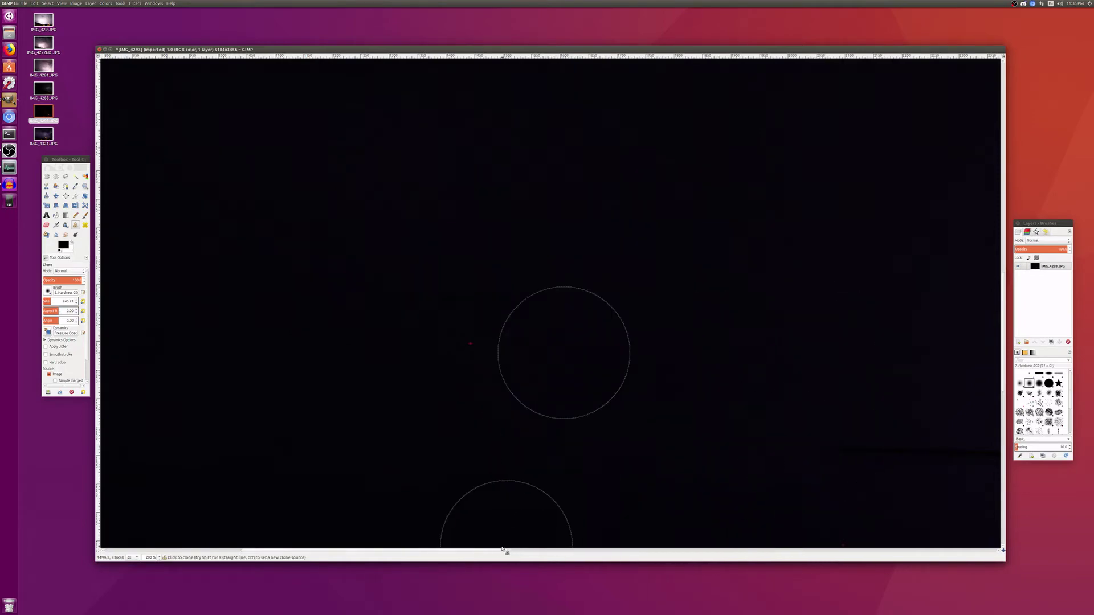
{"action": "mouse_move", "coordinate": [501, 551]}
{"action": "left_mouse_down"}
{"action": "mouse_move", "coordinate": [624, 553]}
{"action": "mouse_move", "coordinate": [602, 552]}
{"action": "left_mouse_up"}
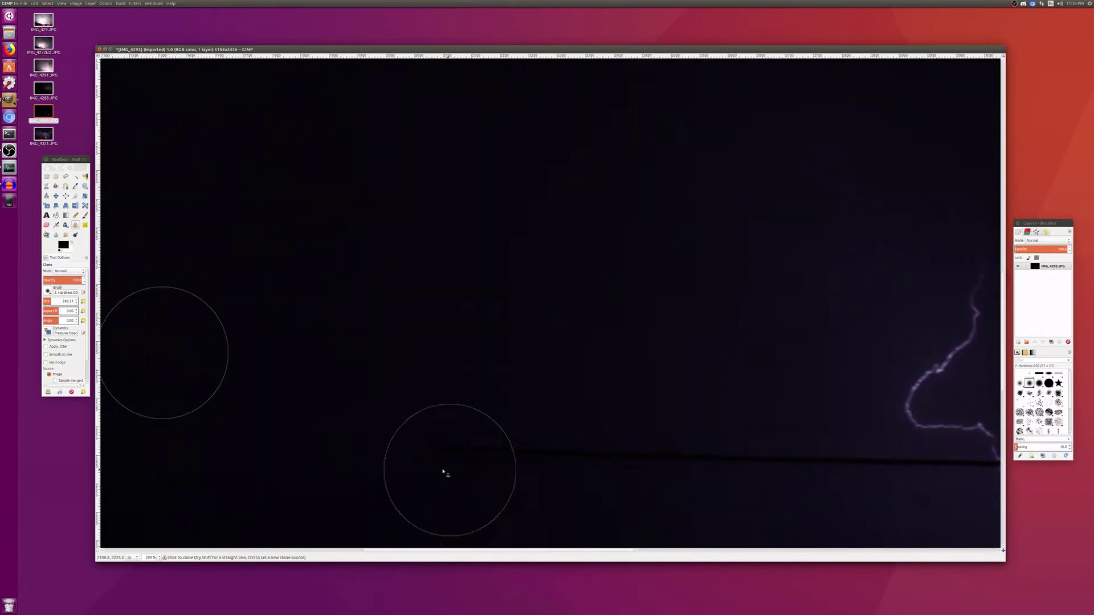
{"action": "left_click", "coordinate": [459, 354], "text": "ctrl"}
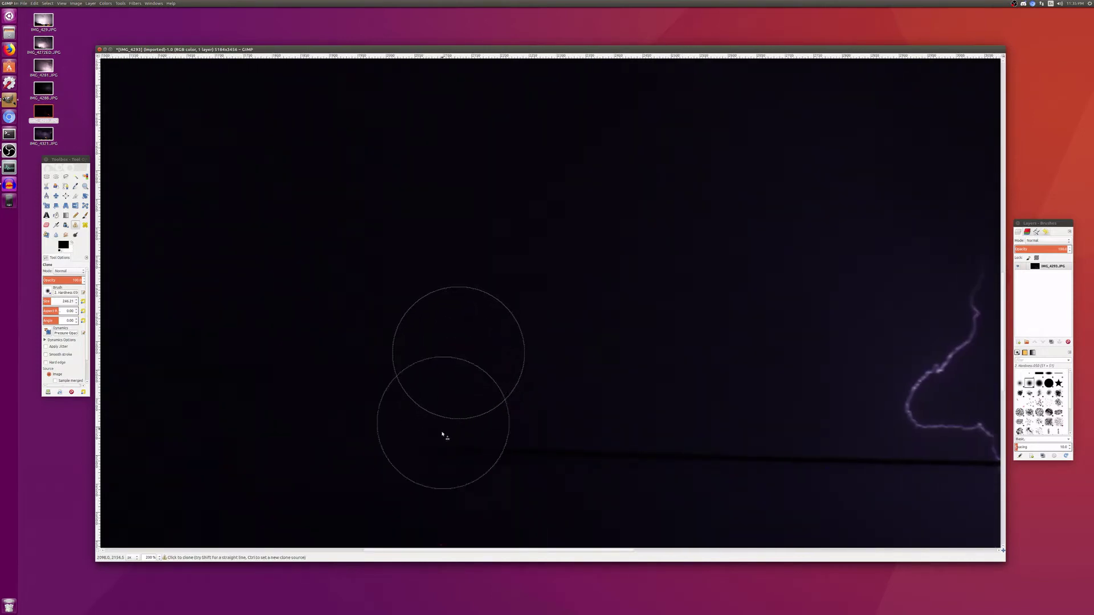
{"action": "left_click_drag", "start_coordinate": [436, 448], "coordinate": [786, 452]}
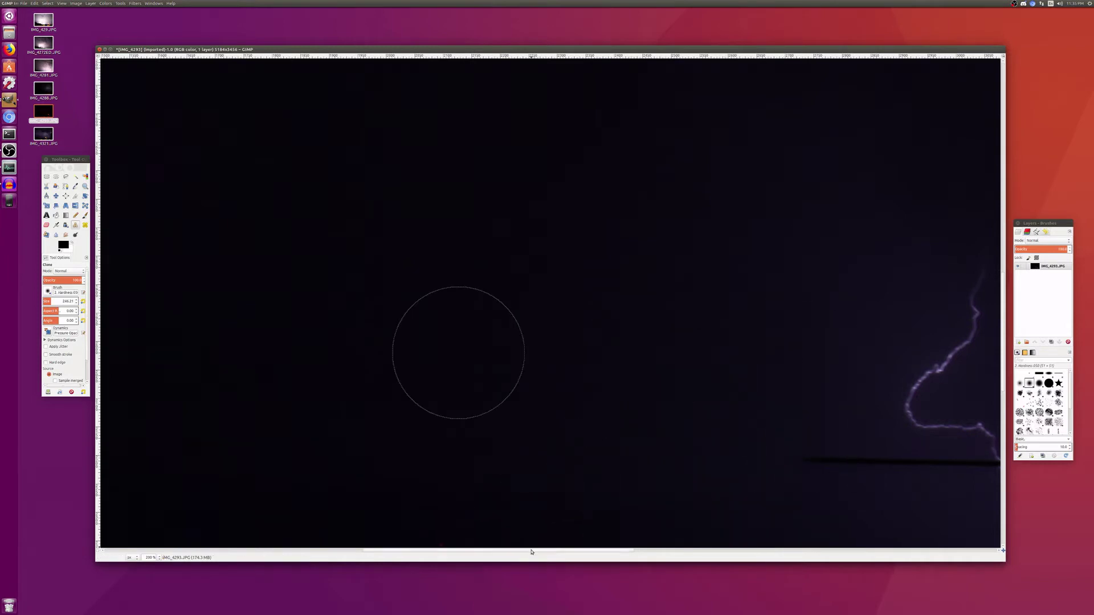
Step: Sample the sky above the power line's remaining end and clone it over the line towards the lightning bolt
{"action": "mouse_move", "coordinate": [532, 551]}
{"action": "left_mouse_down"}
{"action": "mouse_move", "coordinate": [647, 551]}
{"action": "mouse_move", "coordinate": [604, 551]}
{"action": "left_mouse_up"}
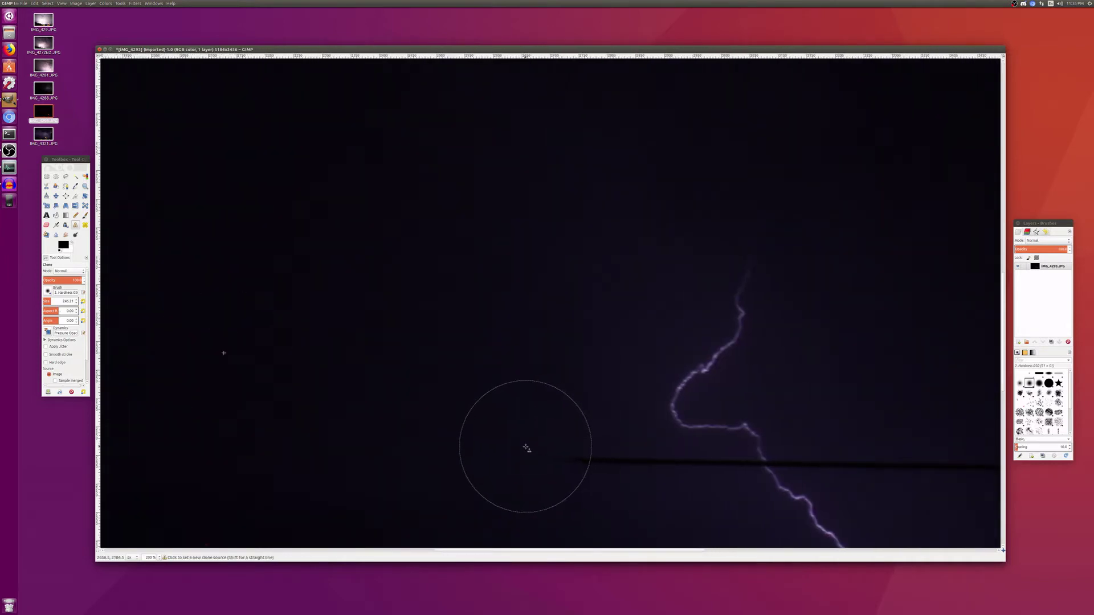
{"action": "left_click", "coordinate": [579, 454], "text": "ctrl"}
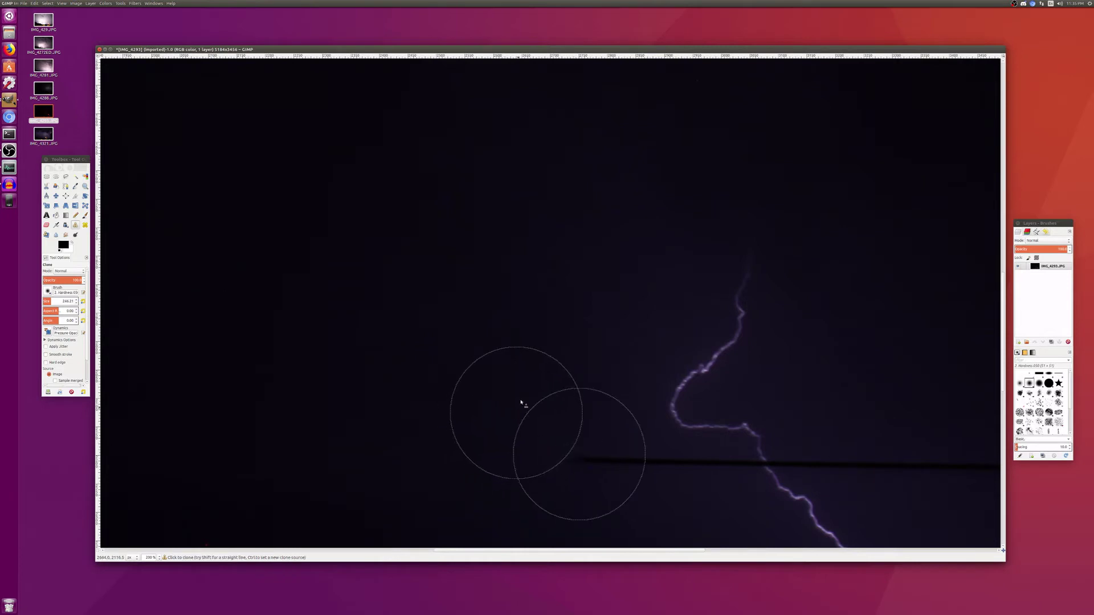
{"action": "left_click", "coordinate": [521, 348], "text": "ctrl"}
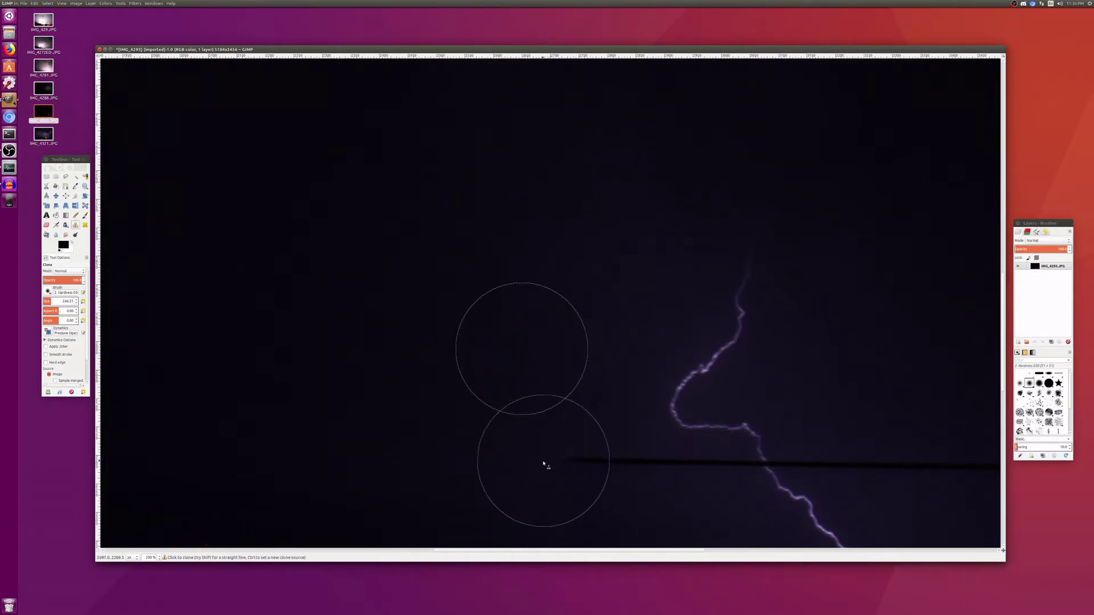
{"action": "left_click_drag", "start_coordinate": [545, 464], "coordinate": [622, 463]}
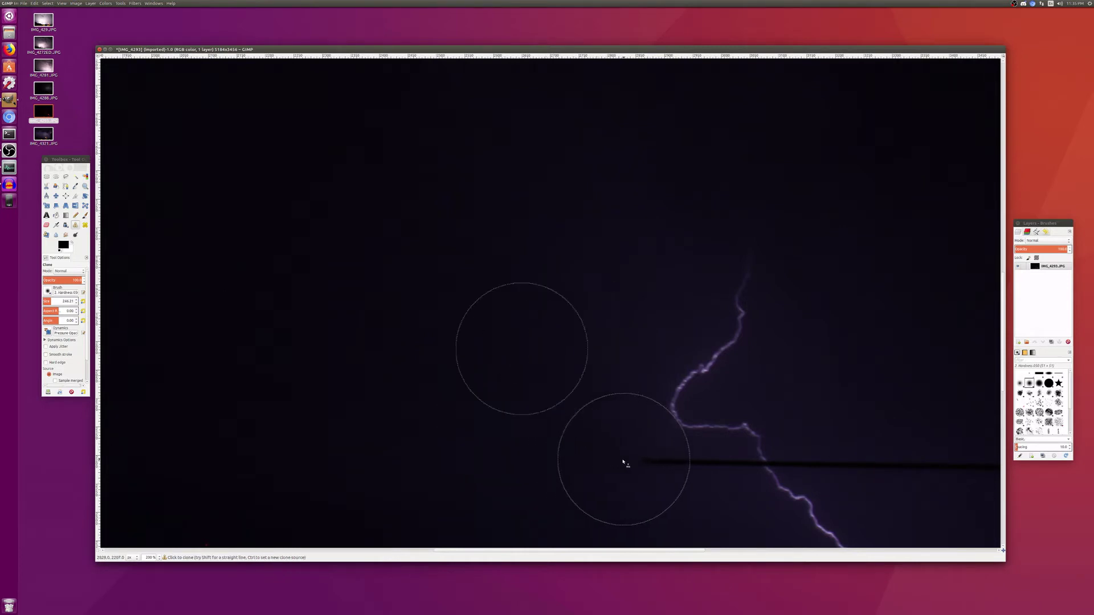
Step: Sample the sky above the power line just right of the lightning bolt and clone it over the line heading right
{"action": "mouse_move", "coordinate": [549, 551]}
{"action": "left_mouse_down"}
{"action": "mouse_move", "coordinate": [671, 543]}
{"action": "mouse_move", "coordinate": [661, 543]}
{"action": "left_mouse_up"}
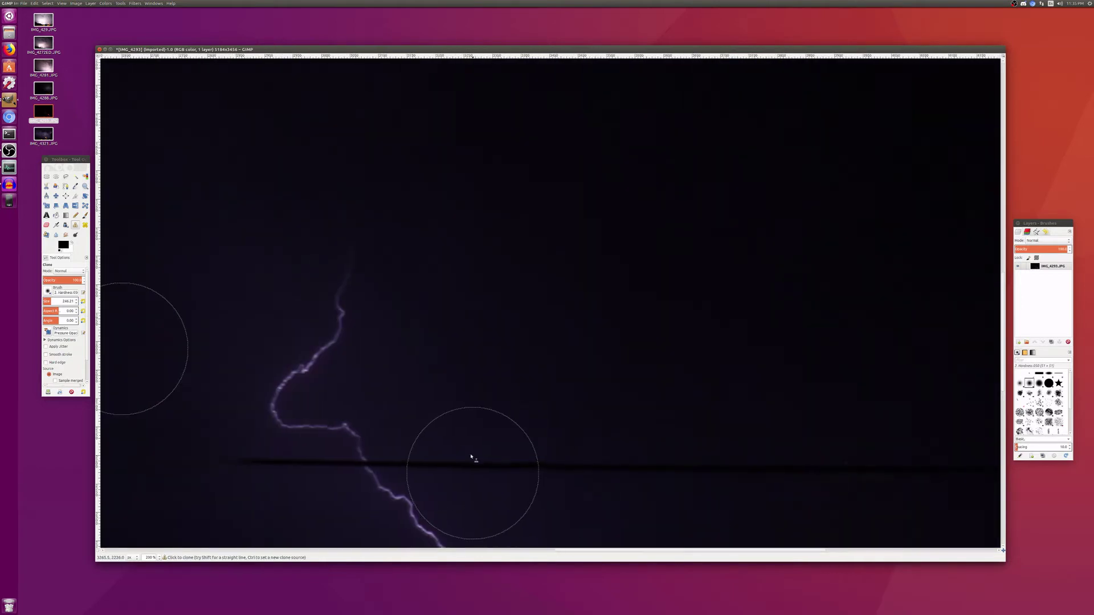
{"action": "left_click", "coordinate": [472, 396], "text": "ctrl"}
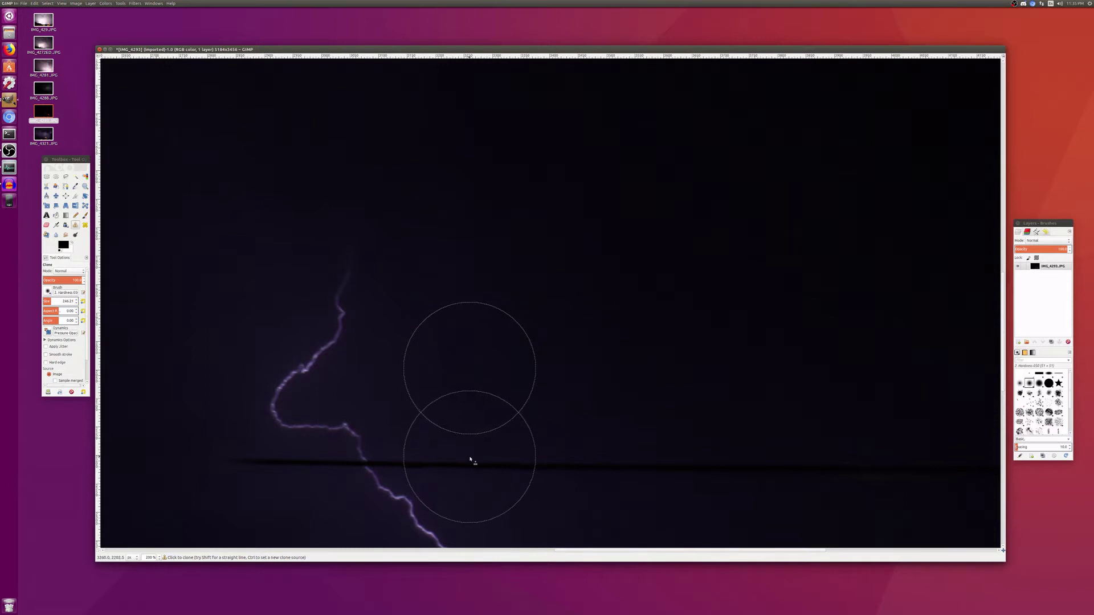
{"action": "left_click_drag", "start_coordinate": [476, 462], "coordinate": [867, 457]}
Step: Clone over the faint remainder of the power line out to the photo's right edge, resampling the darker sky above it
{"action": "mouse_move", "coordinate": [564, 551]}
{"action": "left_mouse_down"}
{"action": "mouse_move", "coordinate": [687, 548]}
{"action": "mouse_move", "coordinate": [674, 547]}
{"action": "left_mouse_up"}
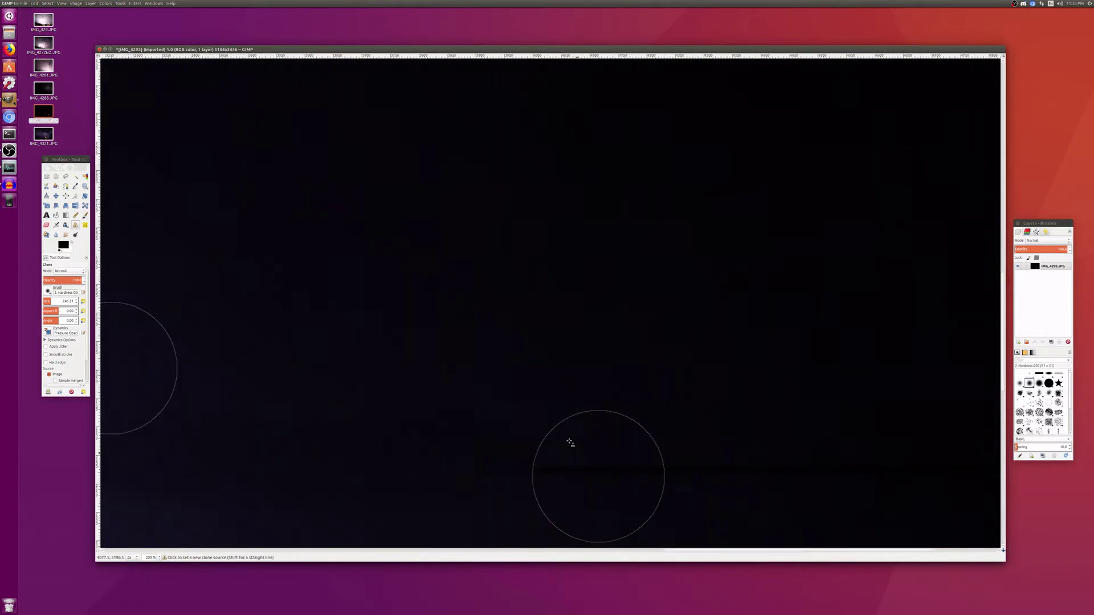
{"action": "left_click", "coordinate": [494, 381], "text": "ctrl"}
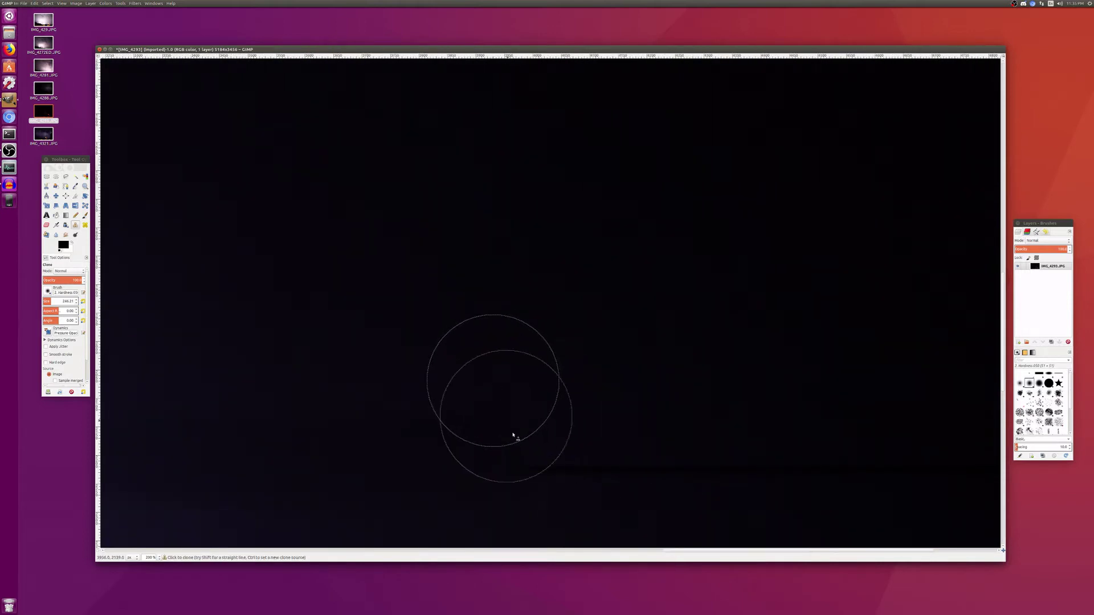
{"action": "left_click_drag", "start_coordinate": [514, 466], "coordinate": [727, 471]}
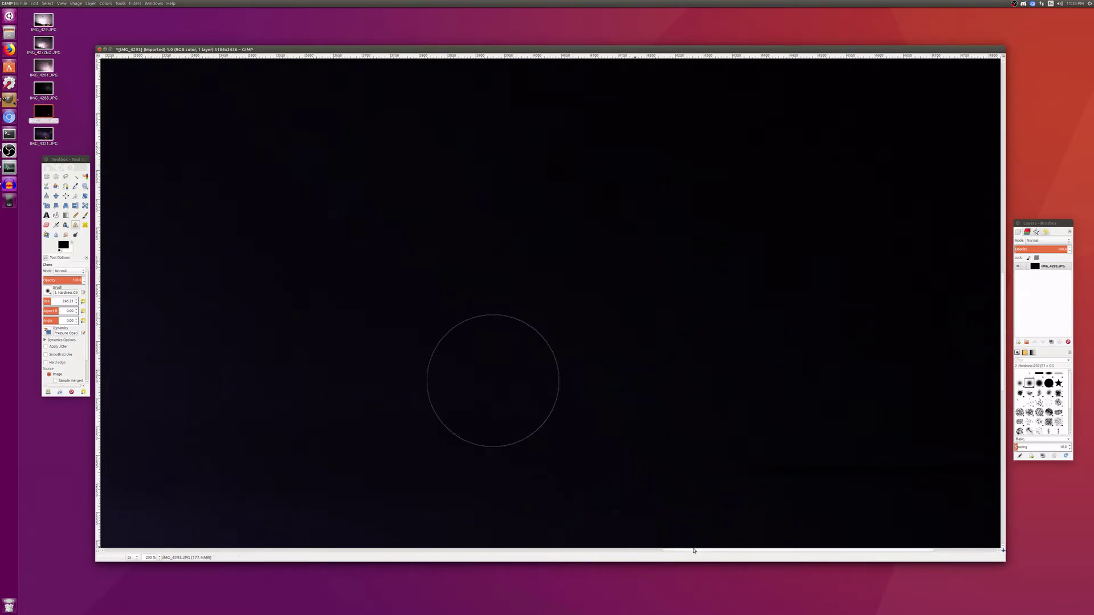
{"action": "left_click_drag", "start_coordinate": [701, 552], "coordinate": [800, 552]}
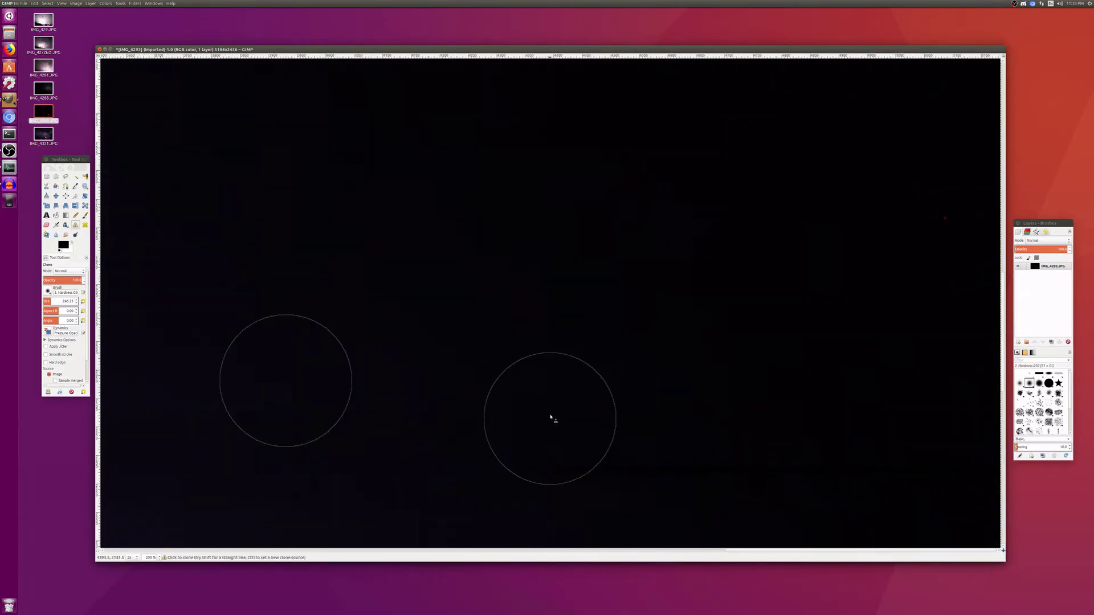
{"action": "left_click", "coordinate": [545, 387], "text": "ctrl"}
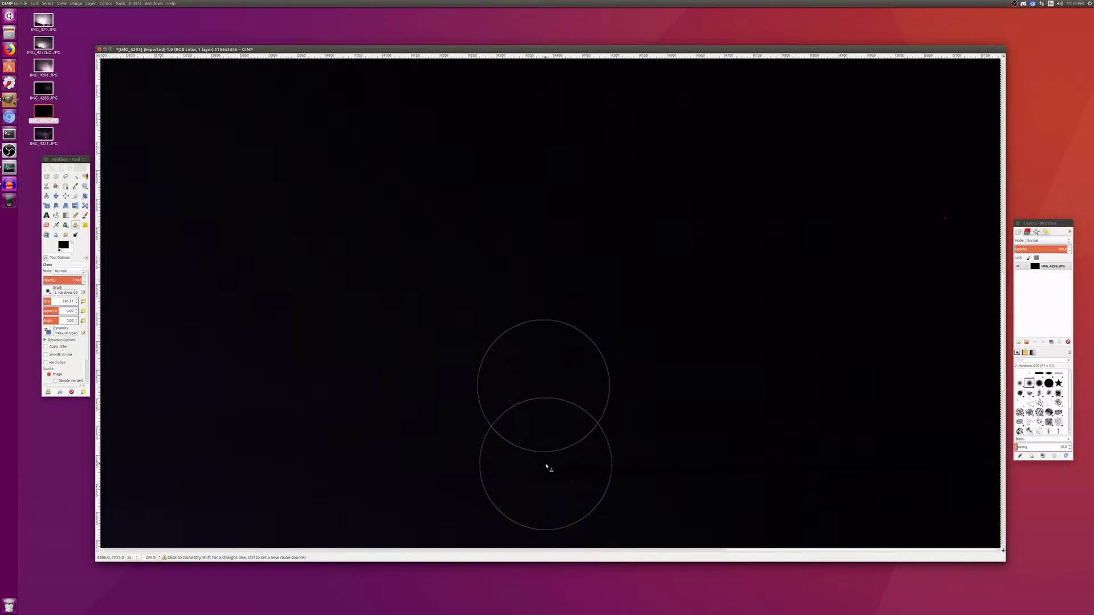
{"action": "mouse_move", "coordinate": [572, 467]}
{"action": "left_mouse_down"}
{"action": "mouse_move", "coordinate": [842, 465]}
{"action": "mouse_move", "coordinate": [970, 446]}
{"action": "left_mouse_up"}
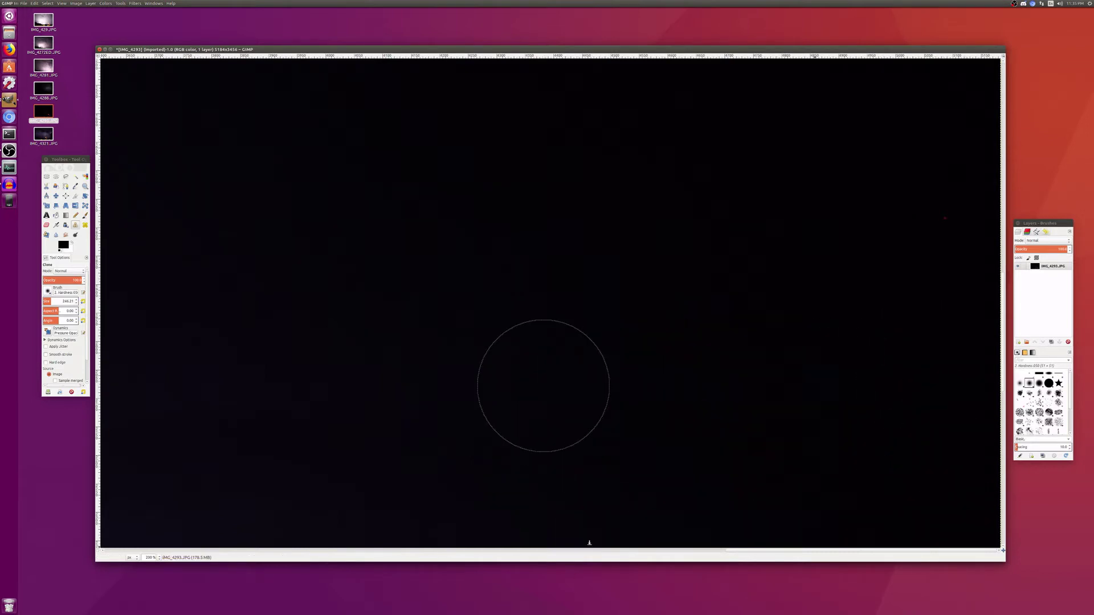
Step: Reduce the Clone brush size to 50 for the short stretch of power line left across the lightning bolt
{"action": "scroll", "coordinate": [624, 442], "scroll_direction": "down", "scroll_amount": 5}
{"action": "scroll", "coordinate": [630, 403], "scroll_direction": "up", "scroll_amount": 1}
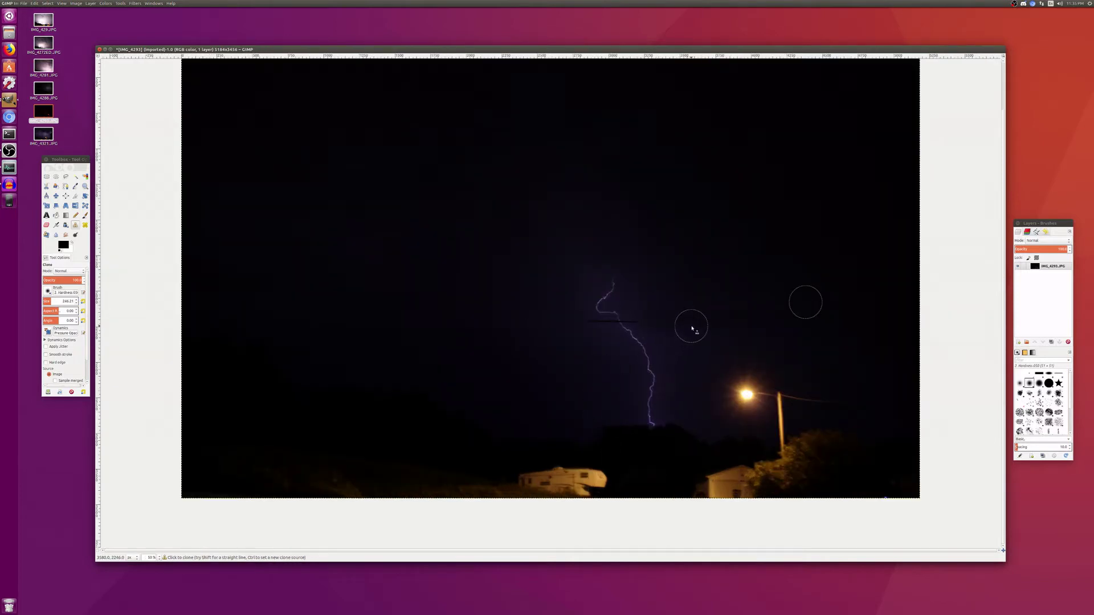
{"action": "scroll", "coordinate": [690, 331], "scroll_direction": "up", "scroll_amount": 3}
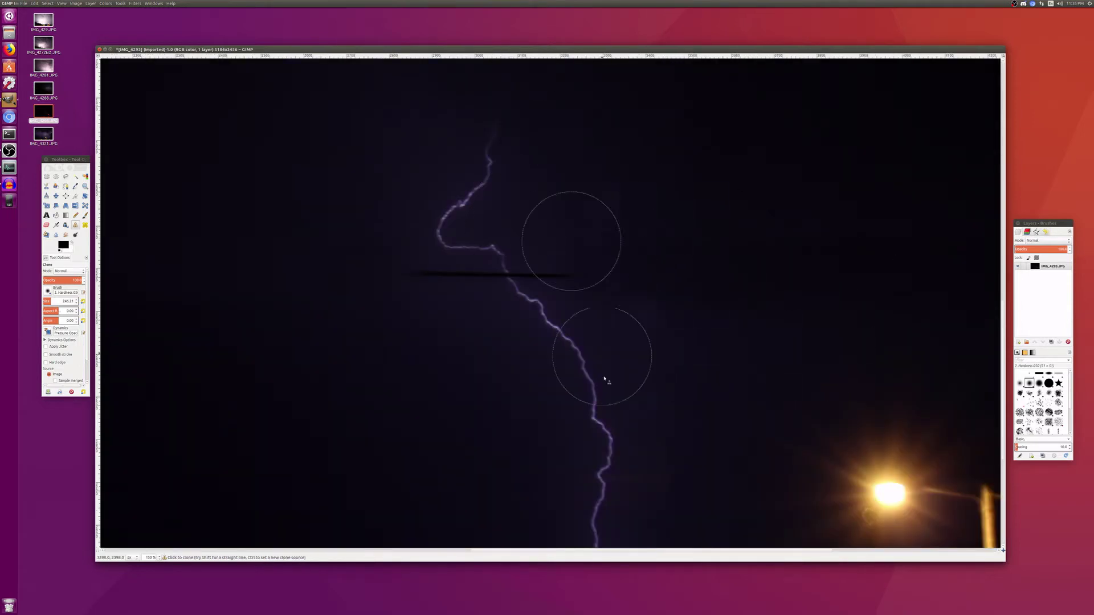
{"action": "scroll", "coordinate": [484, 288], "scroll_direction": "up", "scroll_amount": 2}
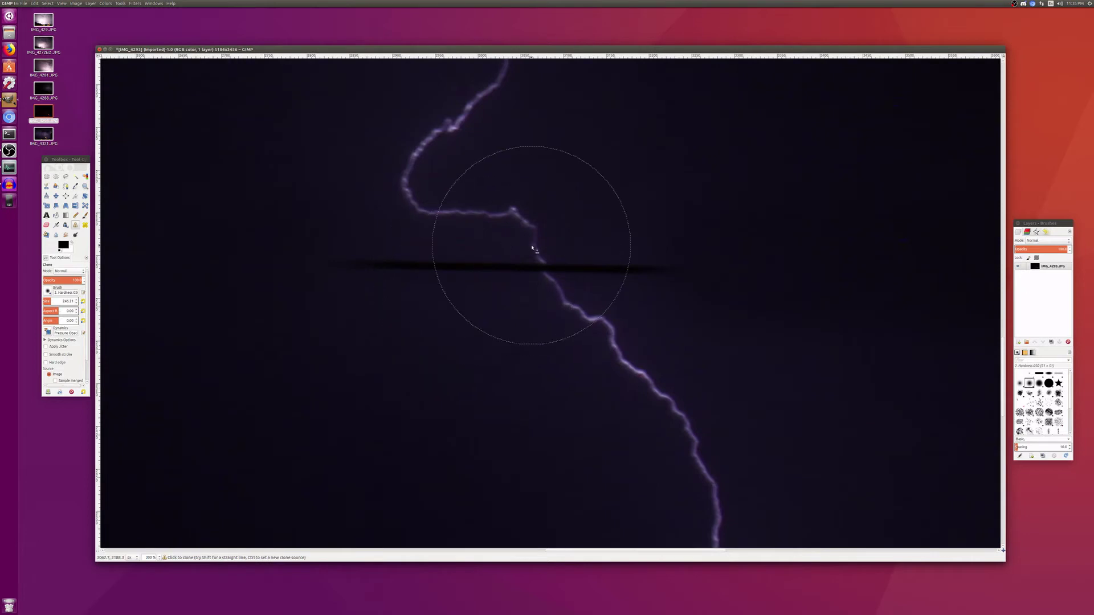
{"action": "left_click", "coordinate": [49, 311]}
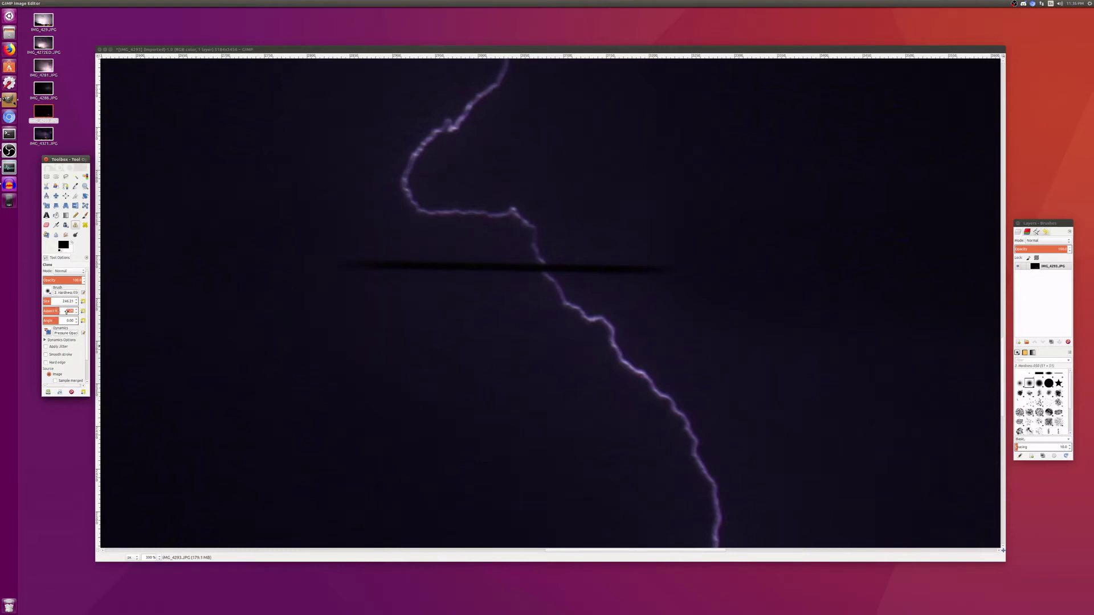
{"action": "left_click", "coordinate": [401, 376]}
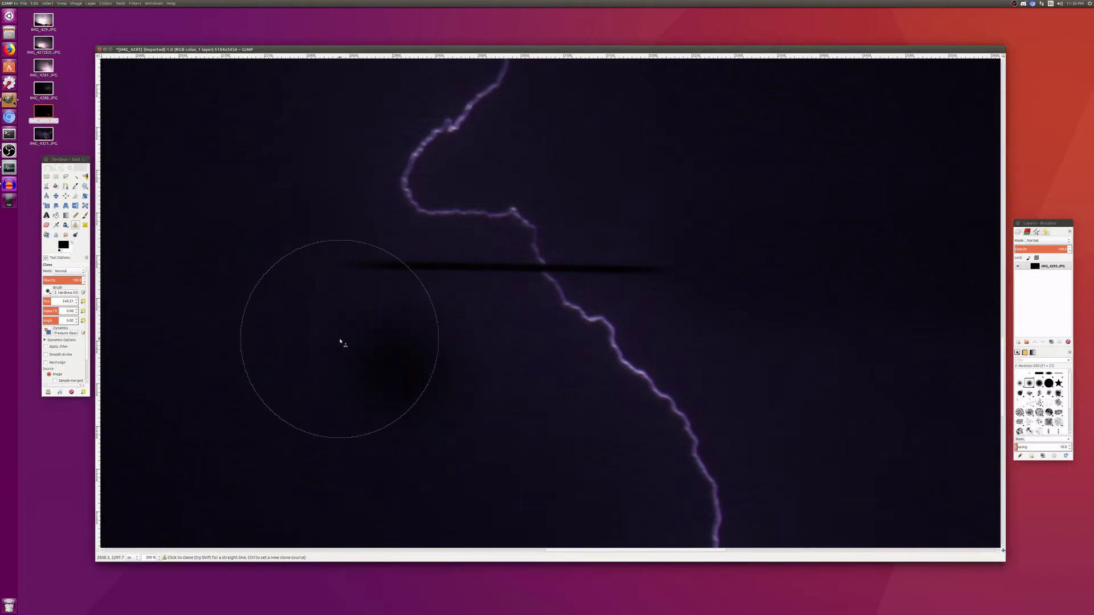
{"action": "key", "text": "ctrl+z"}
{"action": "left_click", "coordinate": [68, 301]}
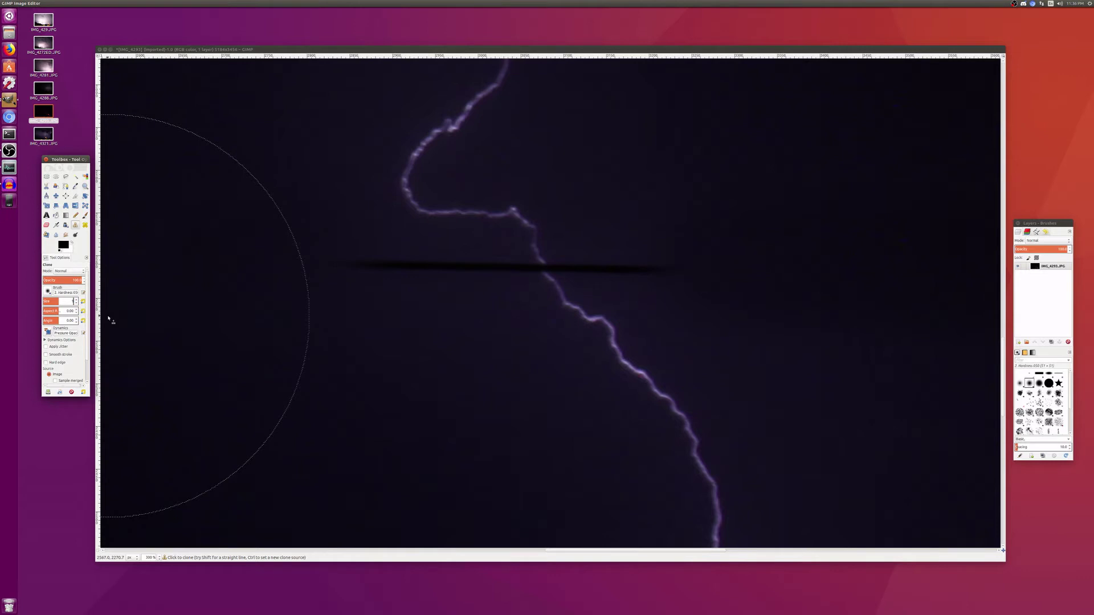
{"action": "key", "text": "Return"}
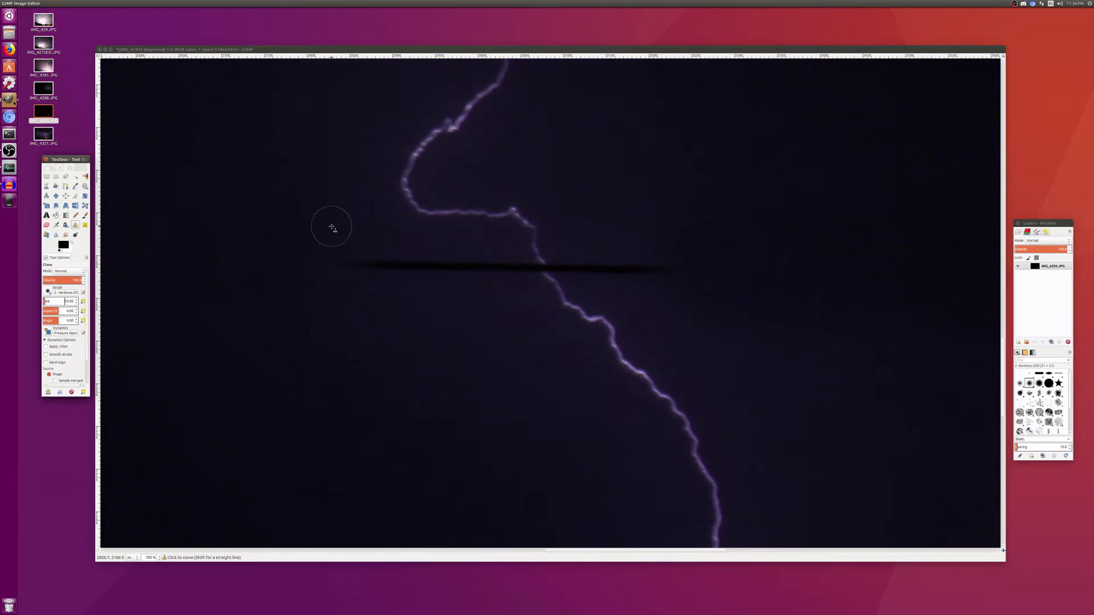
Step: Clone nearby sky over the leftover power line on both sides of the lightning bolt, stopping close to the bolt
{"action": "left_click", "coordinate": [330, 226], "text": "ctrl"}
{"action": "left_click_drag", "start_coordinate": [344, 245], "coordinate": [416, 263]}
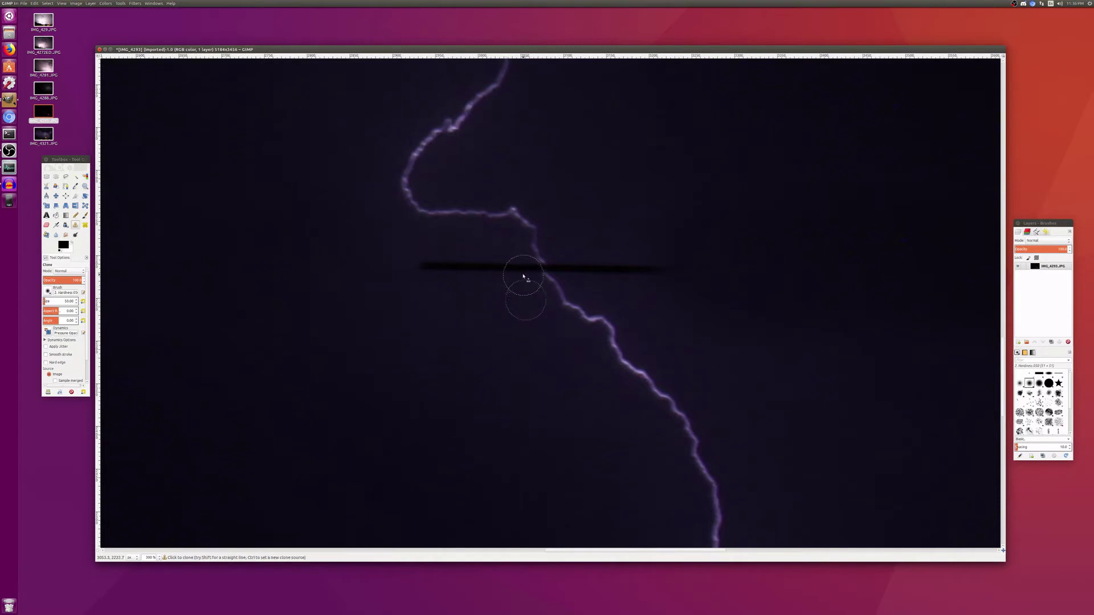
{"action": "left_click_drag", "start_coordinate": [518, 276], "coordinate": [427, 277]}
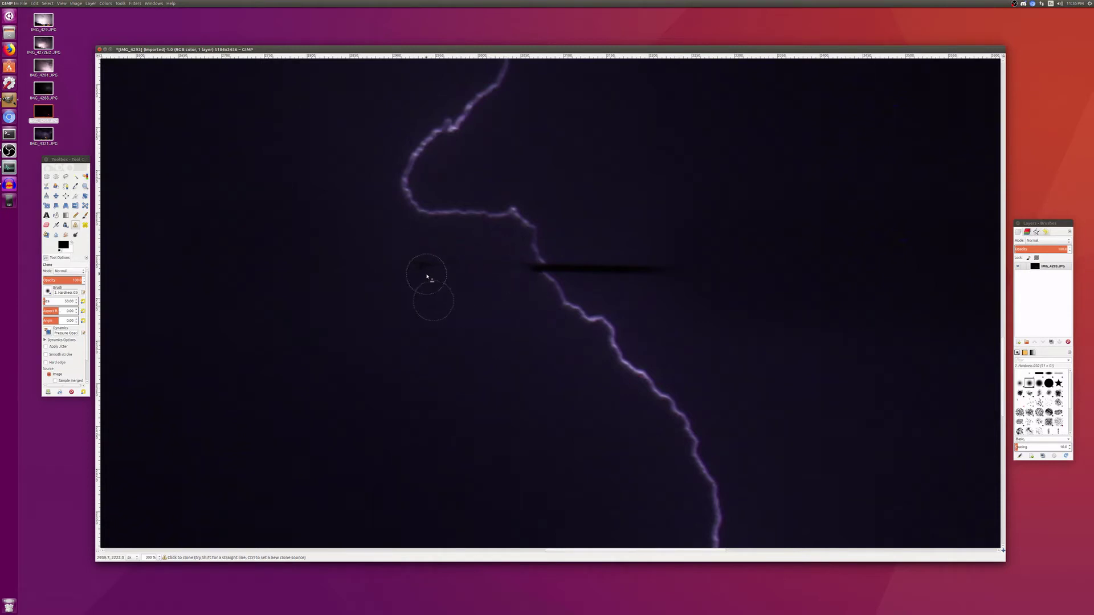
{"action": "left_click", "coordinate": [402, 244], "text": "ctrl"}
{"action": "left_click", "coordinate": [669, 241], "text": "ctrl"}
{"action": "mouse_move", "coordinate": [684, 272]}
{"action": "left_mouse_down"}
{"action": "mouse_move", "coordinate": [584, 273]}
{"action": "mouse_move", "coordinate": [602, 286]}
{"action": "mouse_move", "coordinate": [567, 267]}
{"action": "left_mouse_up"}
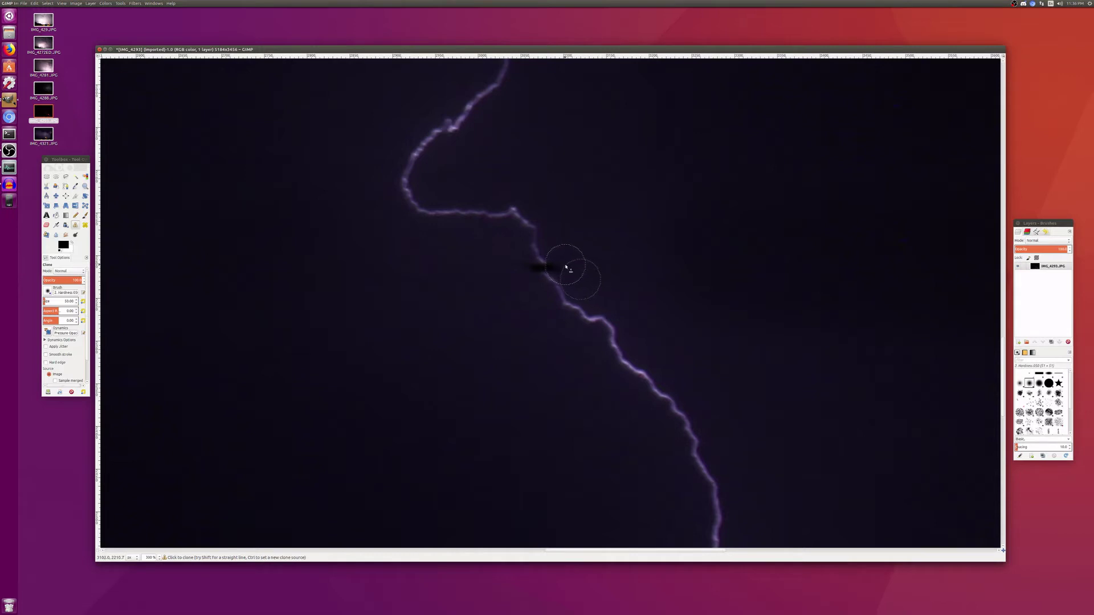
Step: Trim the dark stub around the lightning bolt by cloning sky sampled below left and above right of it
{"action": "scroll", "coordinate": [566, 273], "scroll_direction": "up", "scroll_amount": 4}
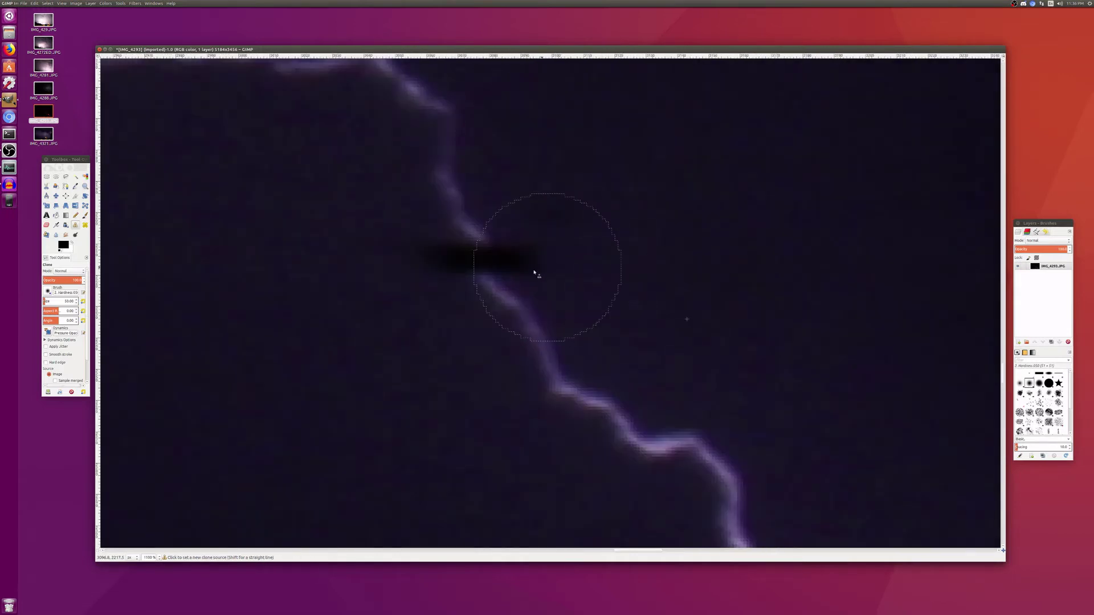
{"action": "left_click", "coordinate": [335, 394], "text": "ctrl"}
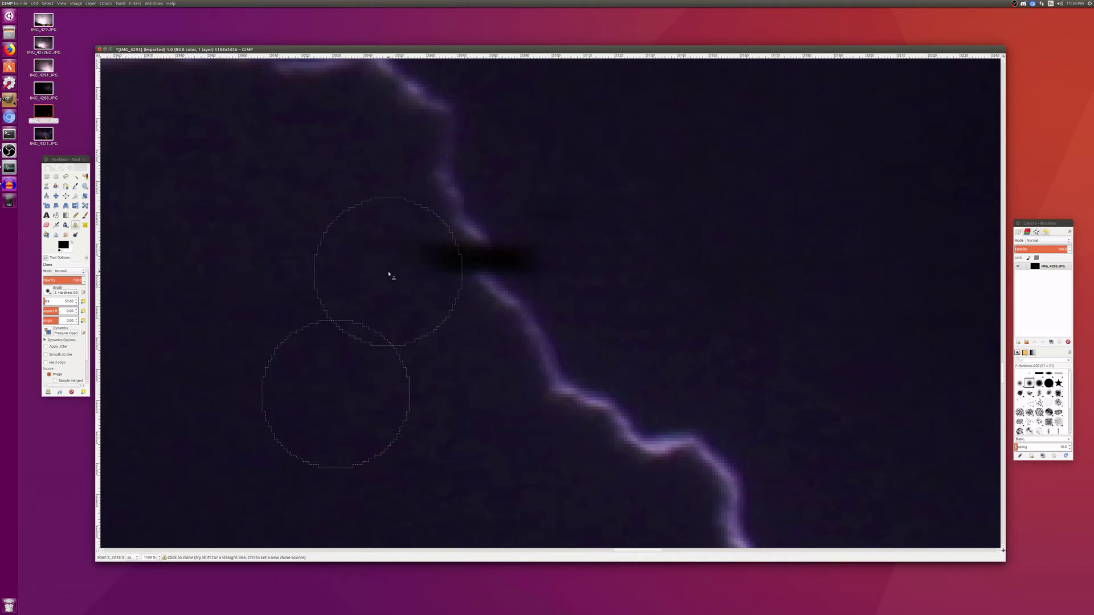
{"action": "left_click_drag", "start_coordinate": [399, 271], "coordinate": [442, 271]}
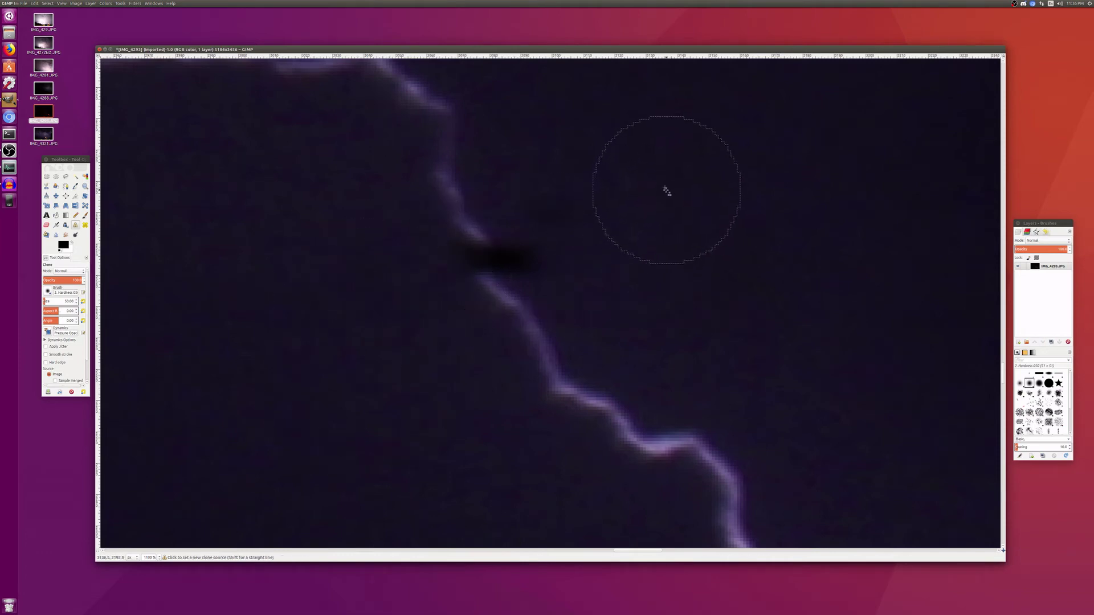
{"action": "left_click", "coordinate": [666, 189], "text": "ctrl"}
{"action": "left_click_drag", "start_coordinate": [580, 258], "coordinate": [530, 251]}
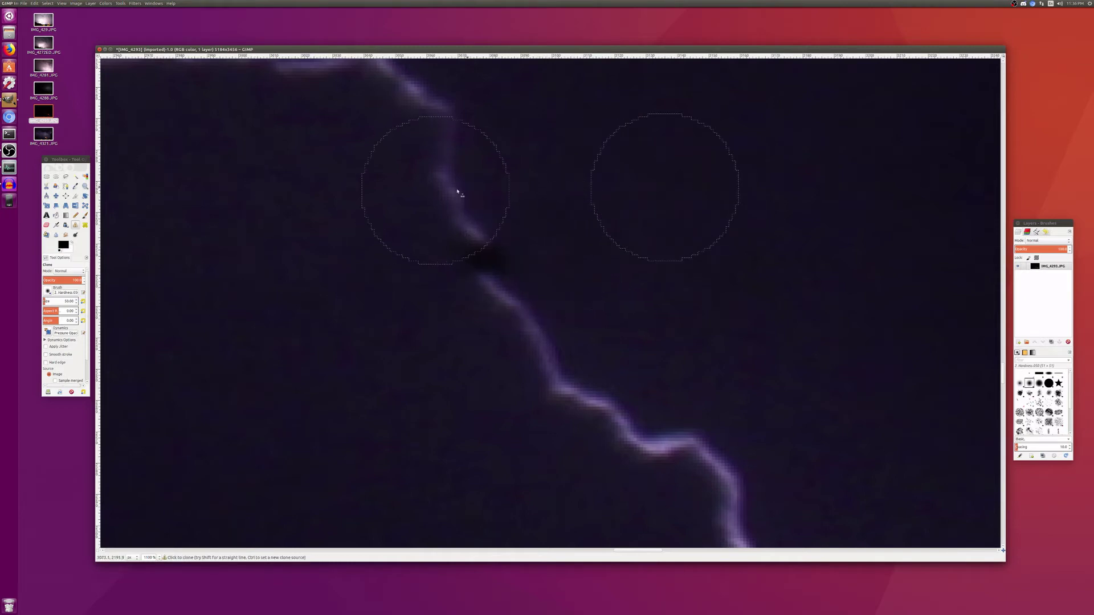
Step: Shrink the Clone brush to a few pixels and rebuild the gap in the lightning bolt from the bolt just above it
{"action": "left_click", "coordinate": [53, 303]}
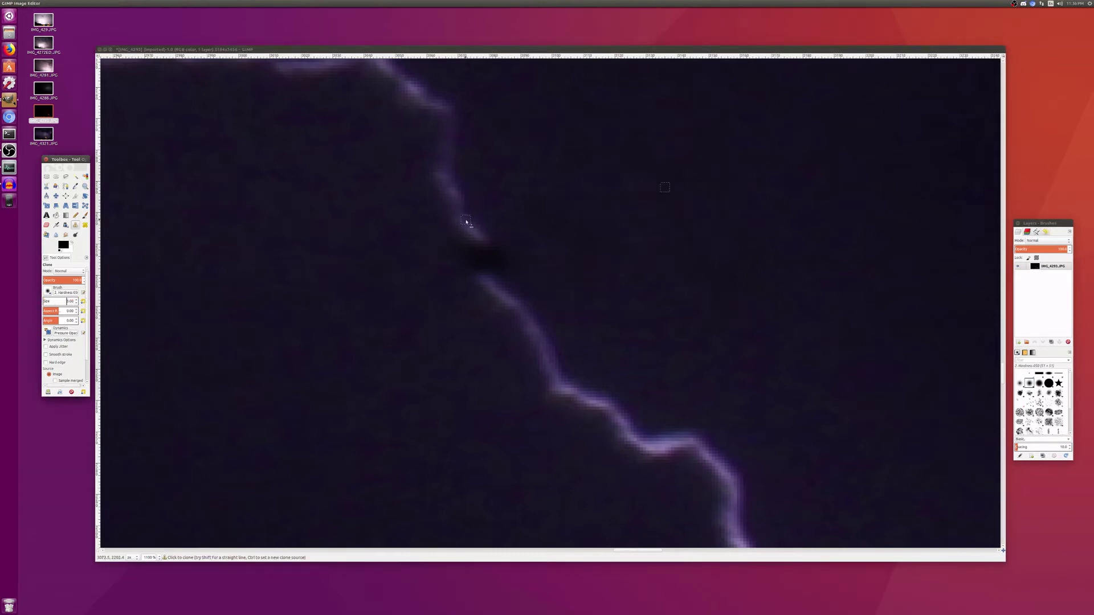
{"action": "left_click", "coordinate": [469, 228], "text": "ctrl"}
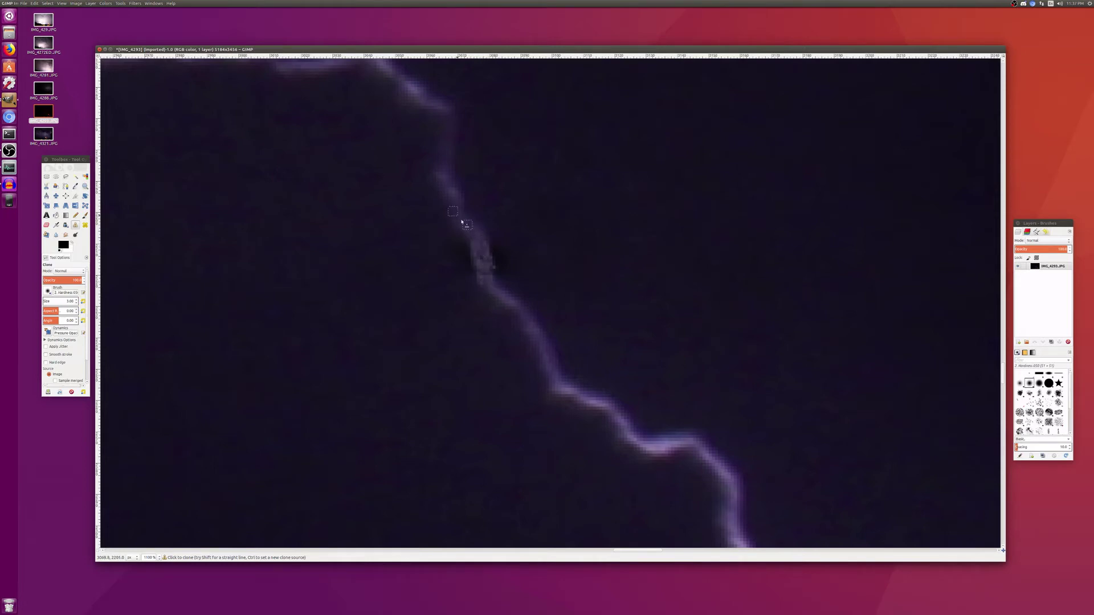
{"action": "left_click", "coordinate": [507, 232], "text": "ctrl"}
{"action": "left_click", "coordinate": [438, 231], "text": "ctrl"}
Step: Set the Clone brush size to 100 for retouching the wire beside the street lamp
{"action": "scroll", "coordinate": [472, 281], "scroll_direction": "down", "scroll_amount": 6}
{"action": "scroll", "coordinate": [496, 277], "scroll_direction": "down", "scroll_amount": 2}
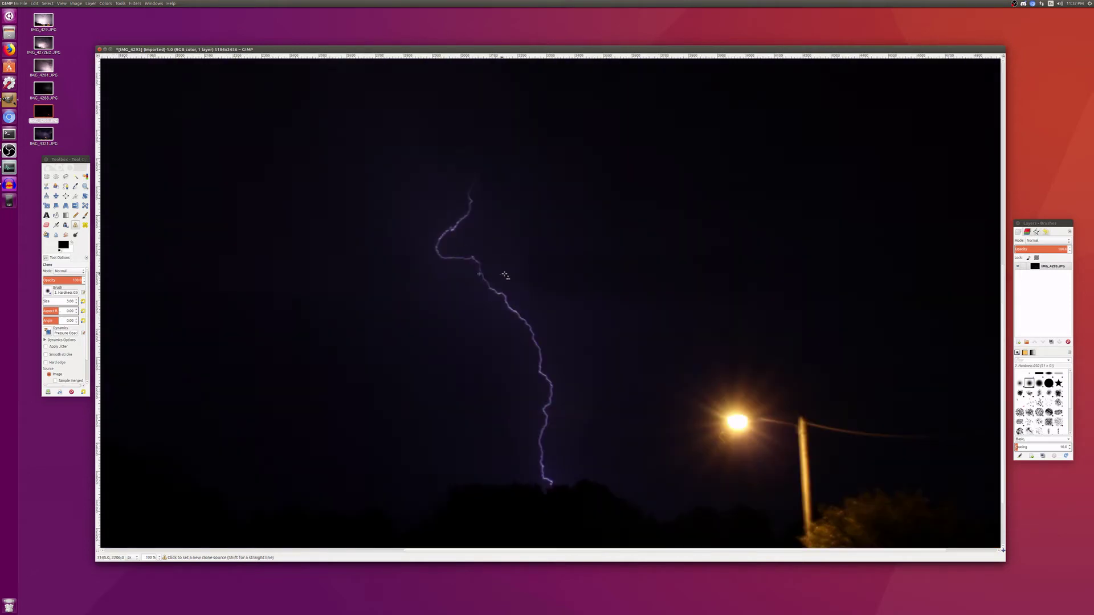
{"action": "scroll", "coordinate": [524, 275], "scroll_direction": "down", "scroll_amount": 2}
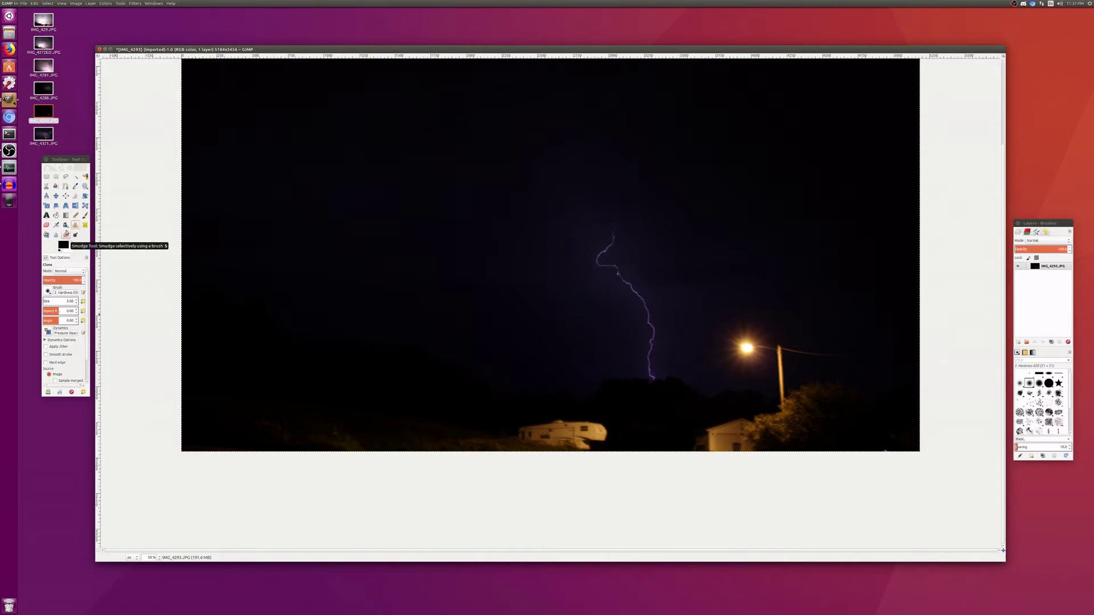
{"action": "left_click", "coordinate": [74, 226]}
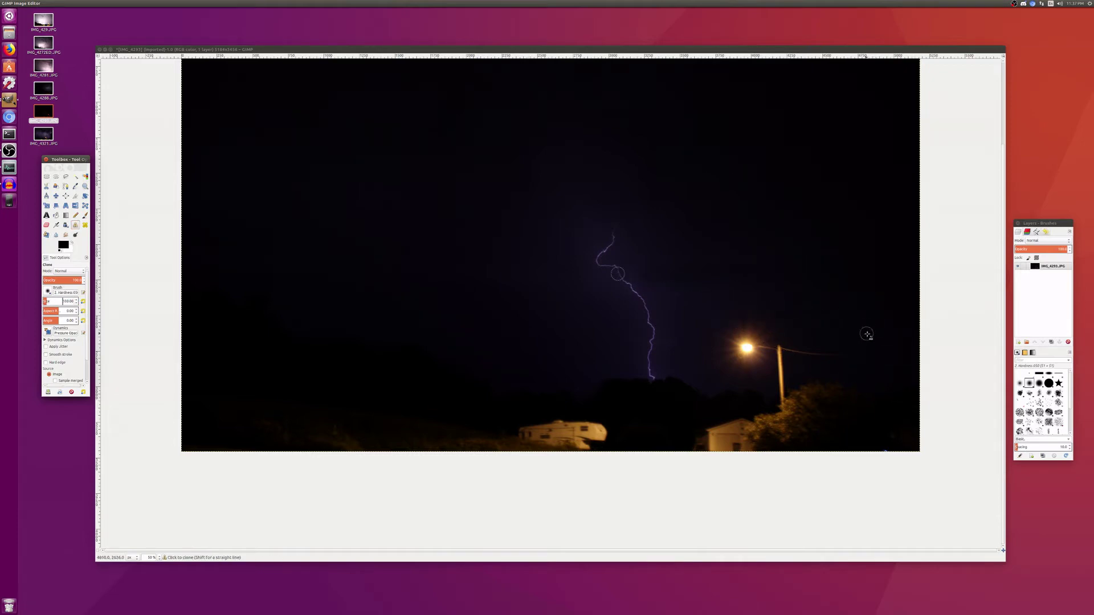
{"action": "scroll", "coordinate": [867, 334], "scroll_direction": "up", "scroll_amount": 1}
{"action": "scroll", "coordinate": [867, 336], "scroll_direction": "up", "scroll_amount": 4}
{"action": "scroll", "coordinate": [816, 356], "scroll_direction": "down", "scroll_amount": 1}
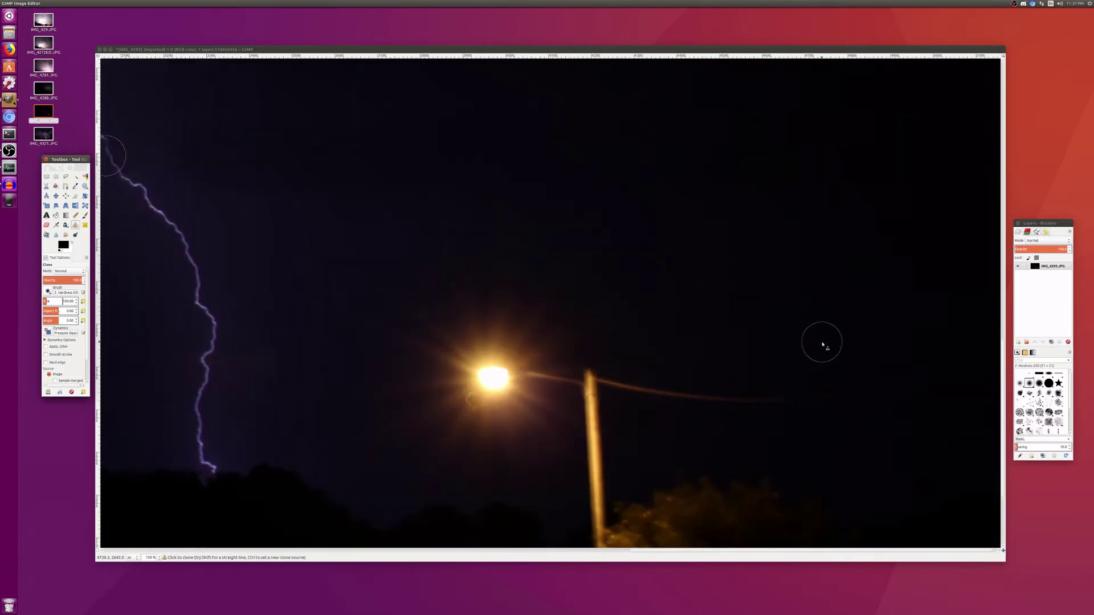
Step: Sample the dark sky right of the street lamp and clone it over the wire, the pole's top and the upper glow
{"action": "left_click", "coordinate": [870, 327], "text": "ctrl"}
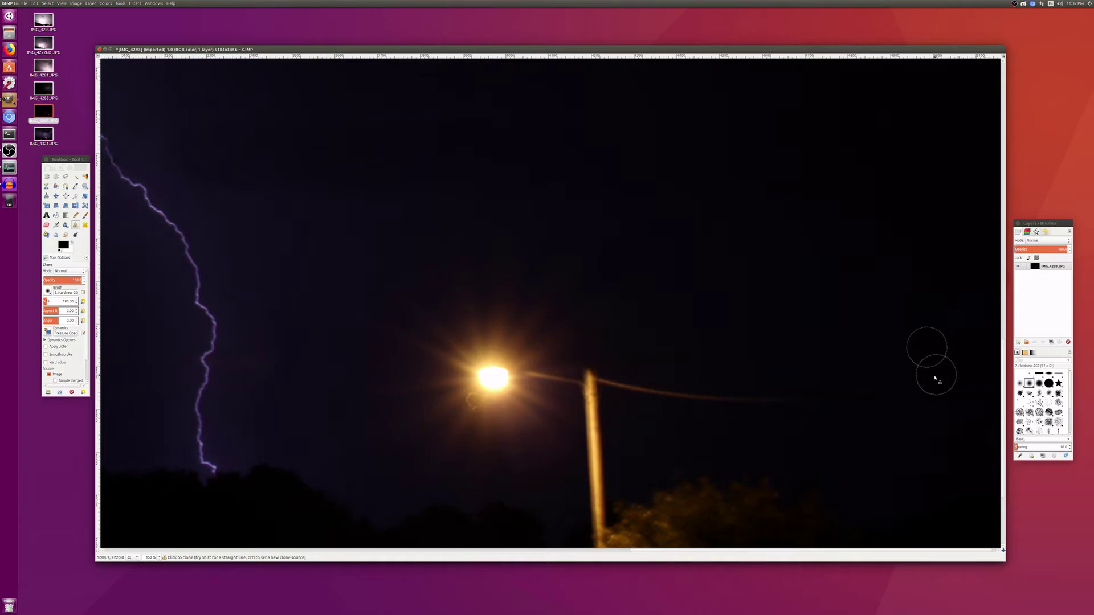
{"action": "mouse_move", "coordinate": [935, 376]}
{"action": "left_mouse_down"}
{"action": "mouse_move", "coordinate": [795, 402]}
{"action": "mouse_move", "coordinate": [630, 392]}
{"action": "mouse_move", "coordinate": [588, 378]}
{"action": "mouse_move", "coordinate": [548, 327]}
{"action": "mouse_move", "coordinate": [500, 308]}
{"action": "left_mouse_up"}
{"action": "left_click", "coordinate": [648, 358], "text": "ctrl"}
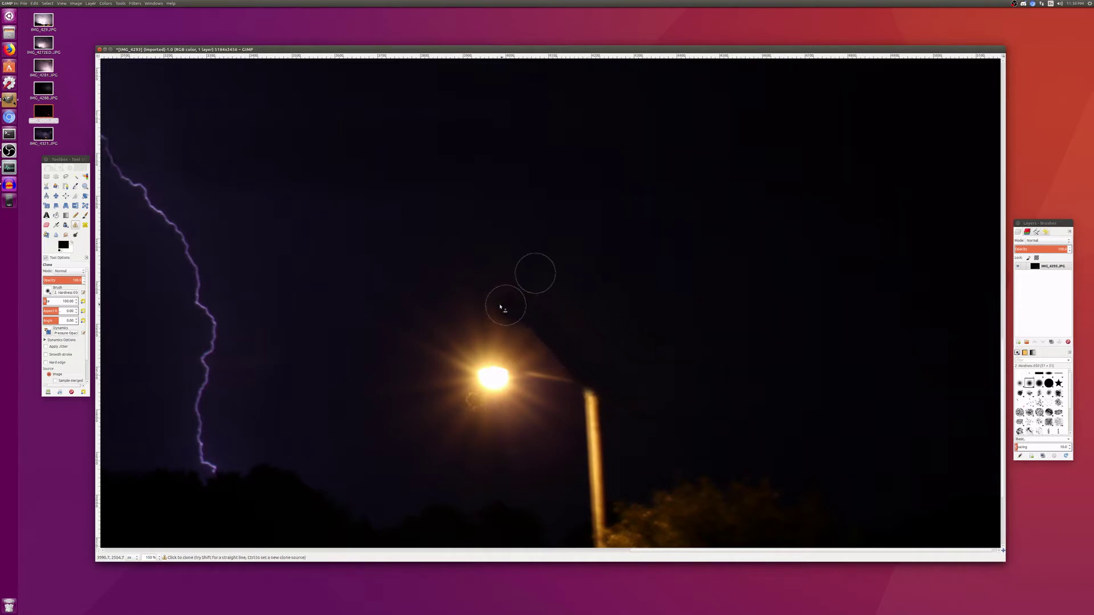
Step: Sample dark sky on both sides of the street lamp and clone it over the upper and left edges of the glow
{"action": "left_click", "coordinate": [657, 312], "text": "ctrl"}
{"action": "mouse_move", "coordinate": [621, 341]}
{"action": "left_mouse_down"}
{"action": "mouse_move", "coordinate": [521, 285]}
{"action": "mouse_move", "coordinate": [479, 277]}
{"action": "mouse_move", "coordinate": [627, 332]}
{"action": "mouse_move", "coordinate": [616, 317]}
{"action": "mouse_move", "coordinate": [607, 342]}
{"action": "mouse_move", "coordinate": [505, 293]}
{"action": "mouse_move", "coordinate": [433, 288]}
{"action": "left_mouse_up"}
{"action": "left_click", "coordinate": [616, 330], "text": "ctrl"}
{"action": "left_click", "coordinate": [335, 305], "text": "ctrl"}
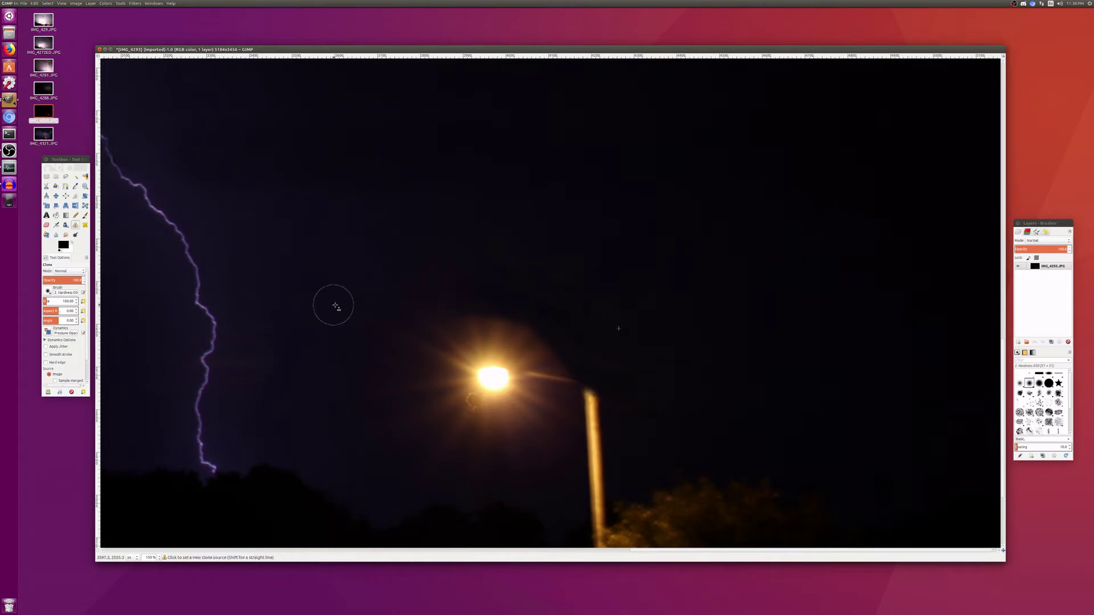
{"action": "mouse_move", "coordinate": [368, 337]}
{"action": "left_mouse_down"}
{"action": "mouse_move", "coordinate": [430, 306]}
{"action": "mouse_move", "coordinate": [472, 309]}
{"action": "left_mouse_up"}
{"action": "left_click", "coordinate": [367, 348], "text": "ctrl"}
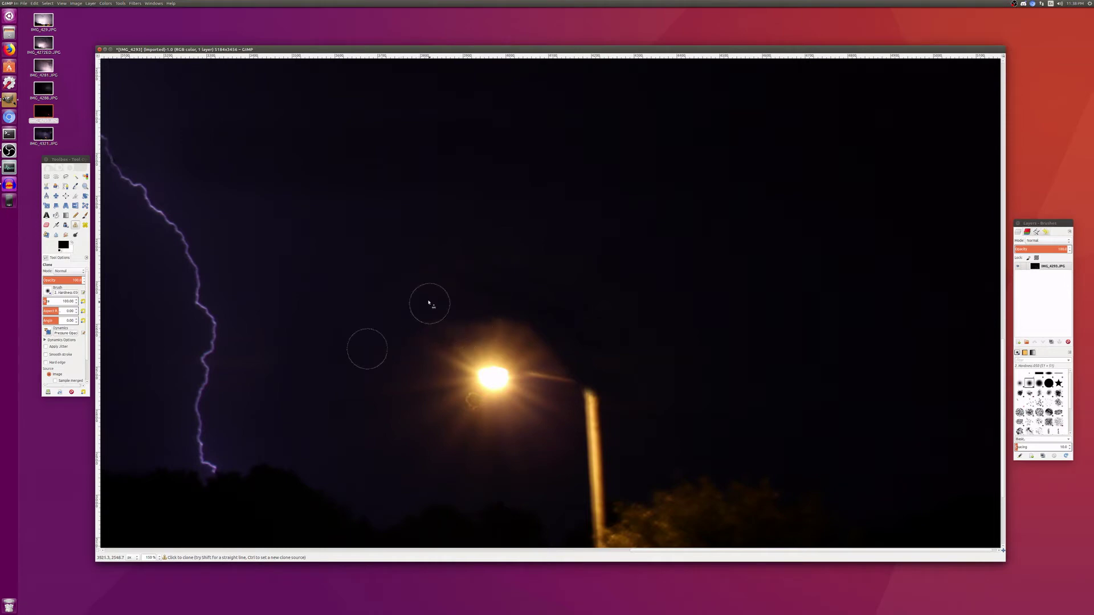
{"action": "left_click", "coordinate": [425, 298], "text": "ctrl"}
{"action": "left_click_drag", "start_coordinate": [439, 317], "coordinate": [466, 353]}
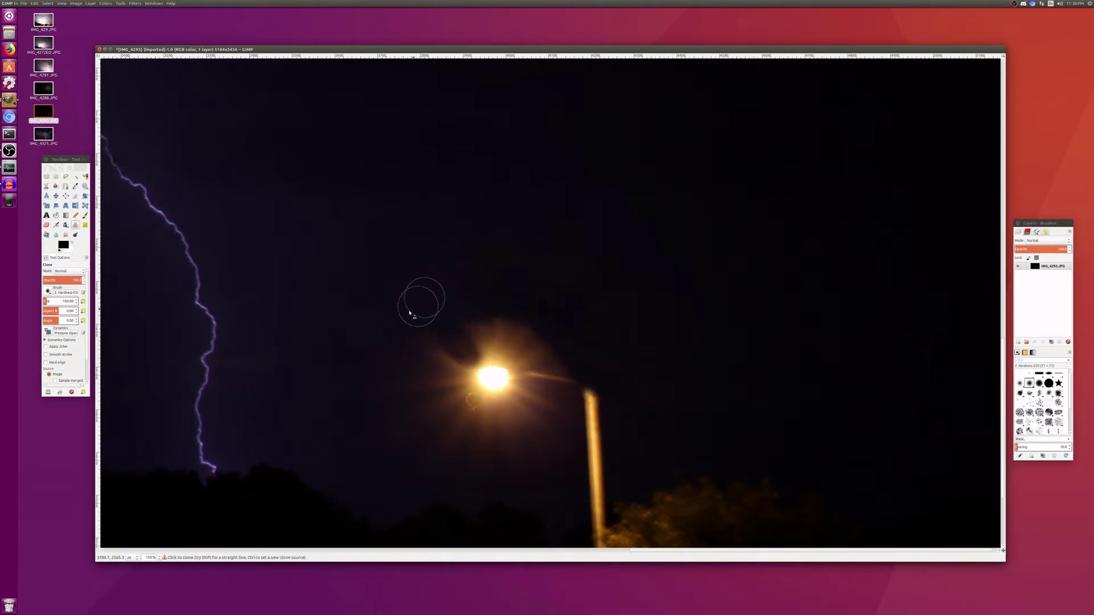
Step: Sample the sky right of the pole above the bush and clone it over the pole's upper part, the lamp arm and upper-right glow
{"action": "scroll", "coordinate": [561, 351], "scroll_direction": "down", "scroll_amount": 1, "text": "ctrl"}
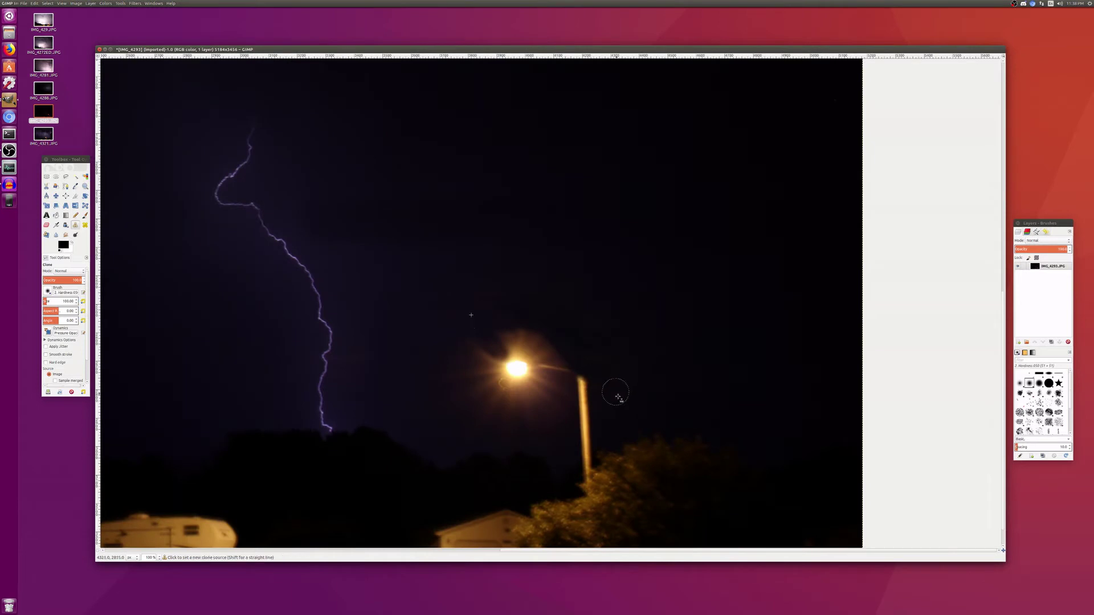
{"action": "left_click", "coordinate": [609, 430], "text": "ctrl"}
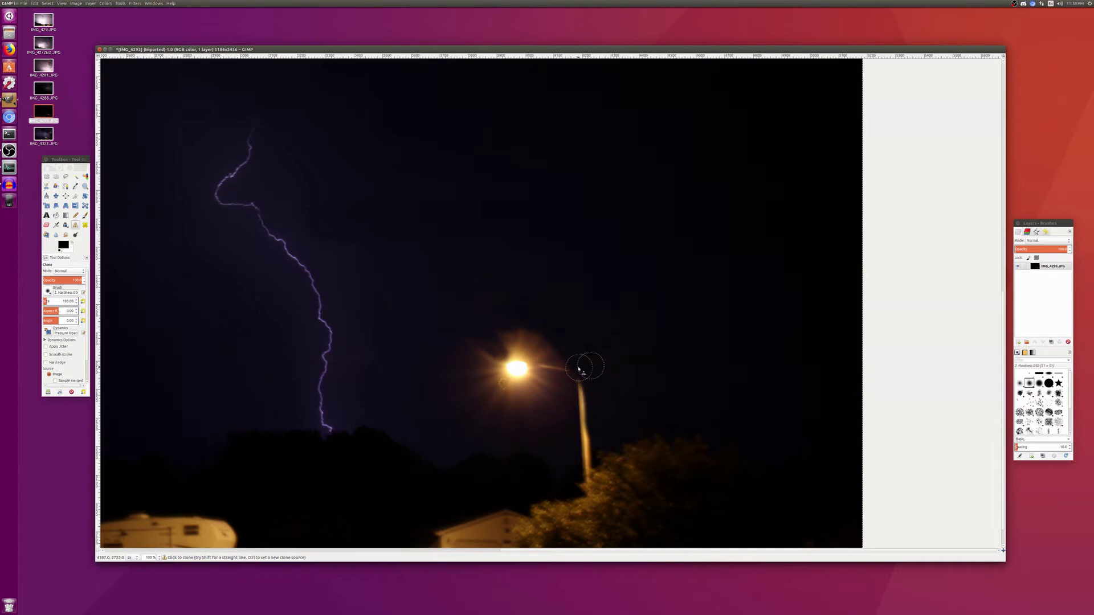
{"action": "left_click_drag", "start_coordinate": [574, 363], "coordinate": [576, 350]}
{"action": "key", "text": "ctrl"}
{"action": "left_click", "coordinate": [624, 421], "text": "ctrl"}
{"action": "mouse_move", "coordinate": [603, 432]}
{"action": "left_mouse_down"}
{"action": "mouse_move", "coordinate": [553, 353]}
{"action": "mouse_move", "coordinate": [502, 334]}
{"action": "left_mouse_up"}
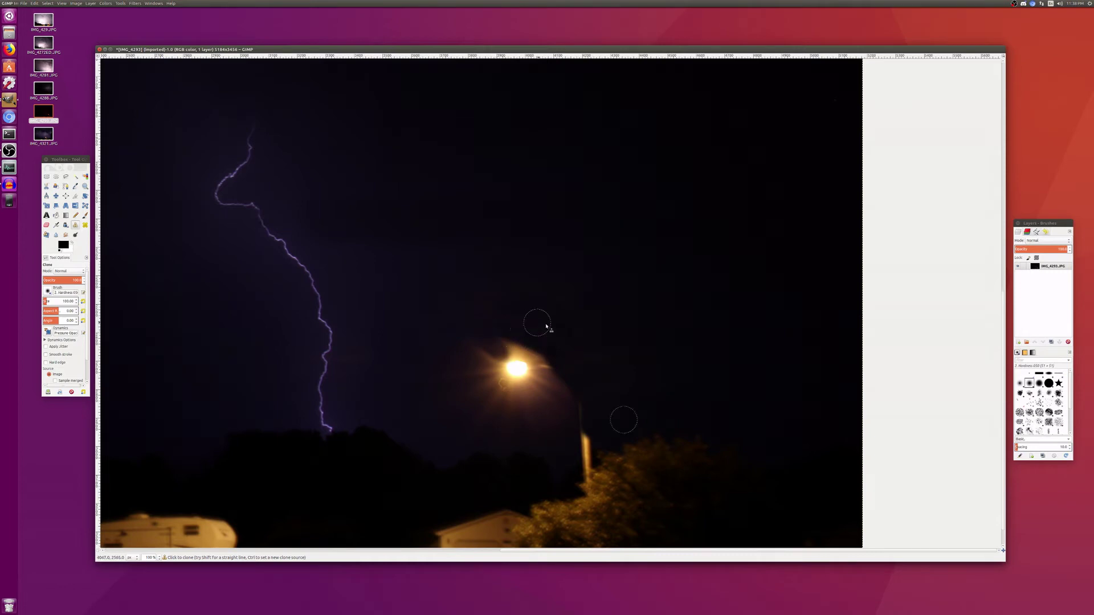
Step: Clone sky sampled around the street lamp over the left side of the bulb and the left and lower rays of its glow
{"action": "left_click", "coordinate": [435, 425], "text": "ctrl"}
{"action": "mouse_move", "coordinate": [457, 420]}
{"action": "left_mouse_down"}
{"action": "mouse_move", "coordinate": [501, 389]}
{"action": "mouse_move", "coordinate": [482, 404]}
{"action": "mouse_move", "coordinate": [471, 389]}
{"action": "mouse_move", "coordinate": [483, 374]}
{"action": "mouse_move", "coordinate": [482, 397]}
{"action": "mouse_move", "coordinate": [489, 345]}
{"action": "mouse_move", "coordinate": [459, 388]}
{"action": "mouse_move", "coordinate": [472, 306]}
{"action": "mouse_move", "coordinate": [444, 432]}
{"action": "left_mouse_up"}
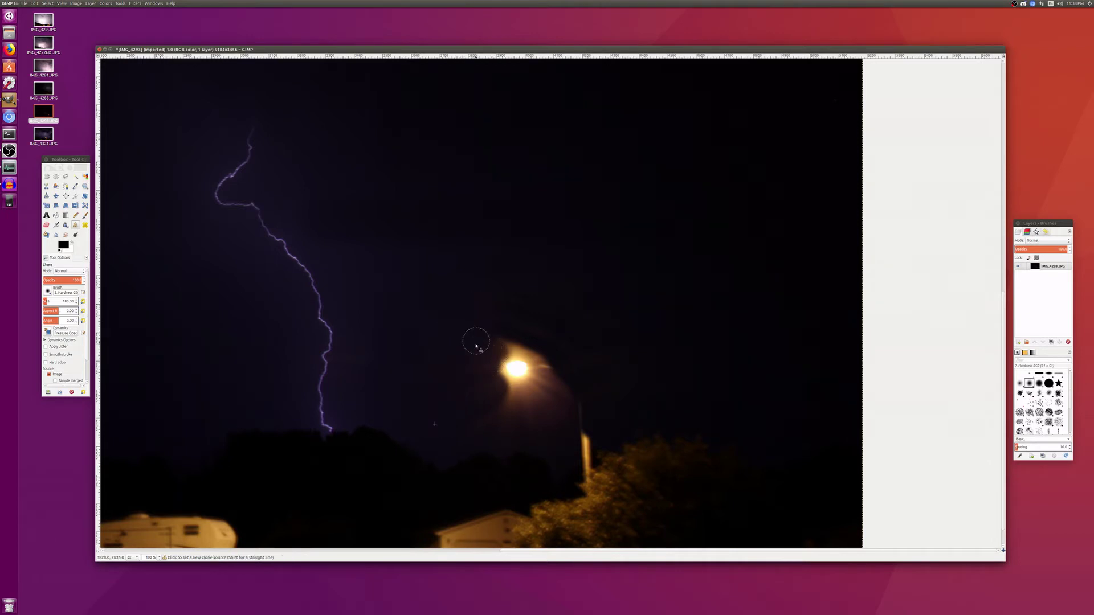
{"action": "mouse_move", "coordinate": [501, 350]}
{"action": "left_mouse_down"}
{"action": "mouse_move", "coordinate": [499, 378]}
{"action": "mouse_move", "coordinate": [475, 380]}
{"action": "mouse_move", "coordinate": [520, 369]}
{"action": "mouse_move", "coordinate": [497, 328]}
{"action": "mouse_move", "coordinate": [510, 347]}
{"action": "left_mouse_up"}
{"action": "left_click", "coordinate": [488, 312], "text": "ctrl"}
{"action": "left_click", "coordinate": [555, 445], "text": "ctrl"}
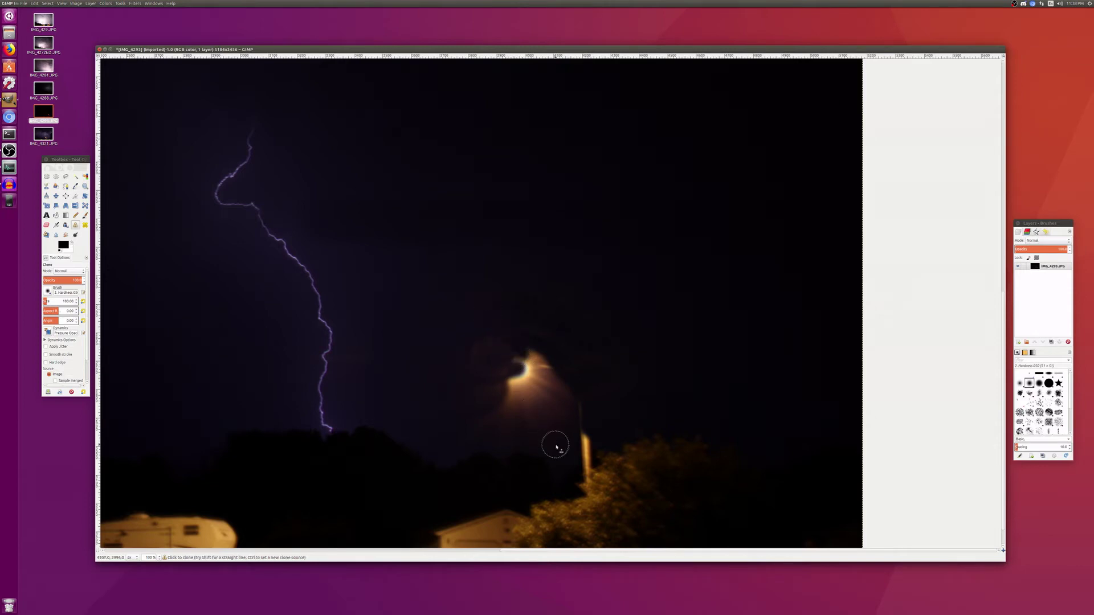
{"action": "left_click_drag", "start_coordinate": [557, 444], "coordinate": [533, 401]}
{"action": "left_click", "coordinate": [445, 433], "text": "ctrl"}
Step: Clone dark sky over the edge of the remaining pole and, from above the lamp, over the rest of the bulb and glow
{"action": "left_click", "coordinate": [608, 432], "text": "ctrl"}
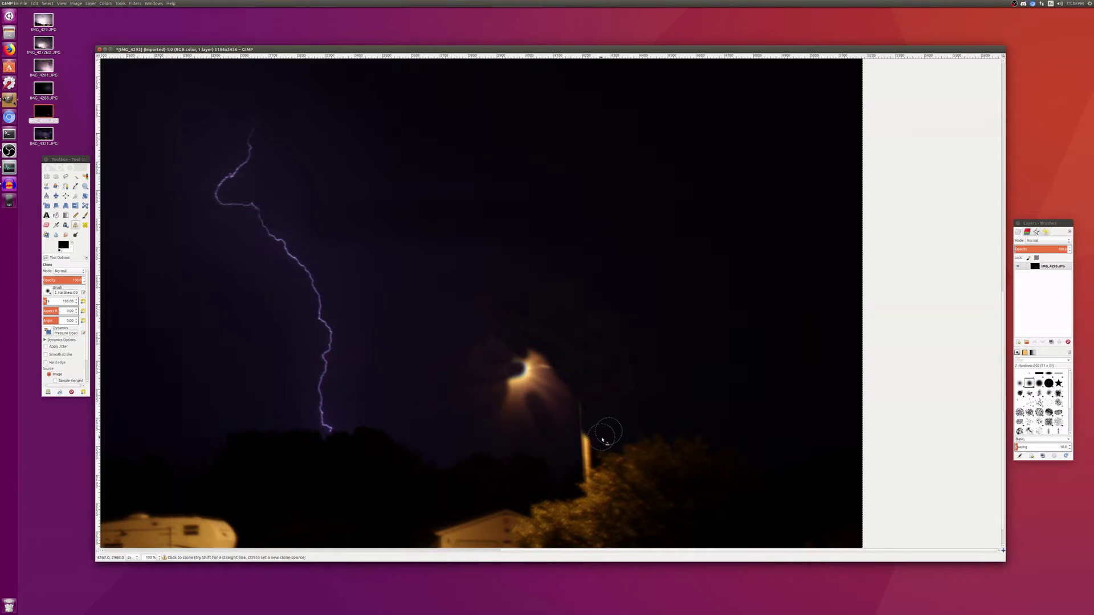
{"action": "mouse_move", "coordinate": [601, 438]}
{"action": "left_mouse_down"}
{"action": "mouse_move", "coordinate": [589, 444]}
{"action": "mouse_move", "coordinate": [601, 441]}
{"action": "left_mouse_up"}
{"action": "left_click_drag", "start_coordinate": [525, 334], "coordinate": [546, 364]}
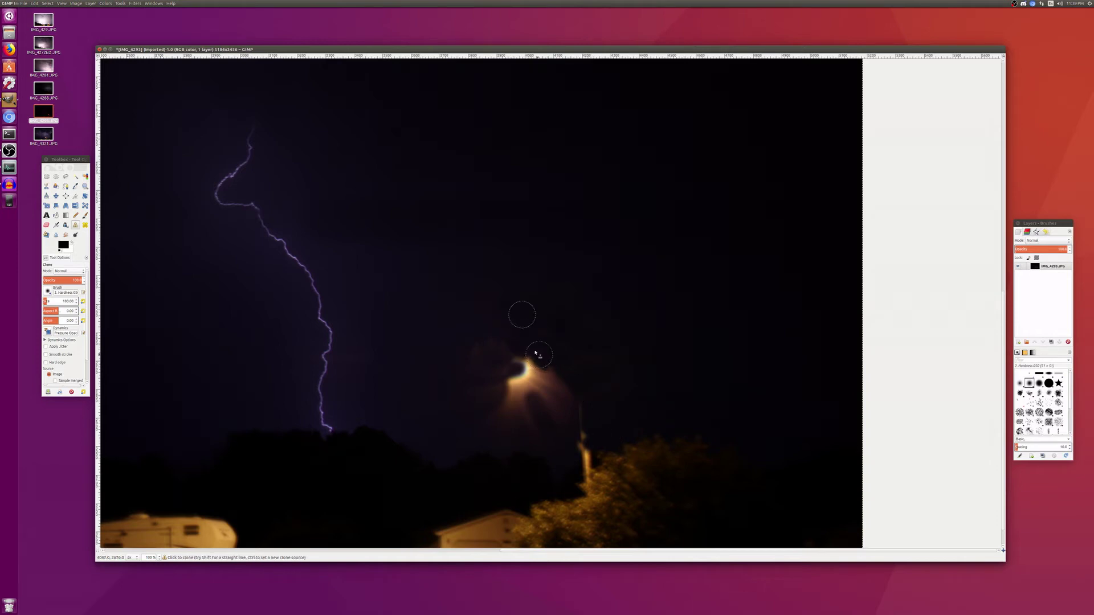
{"action": "left_click", "coordinate": [523, 338], "text": "ctrl"}
{"action": "left_click", "coordinate": [518, 310], "text": "ctrl"}
{"action": "mouse_move", "coordinate": [527, 351]}
{"action": "left_mouse_down"}
{"action": "mouse_move", "coordinate": [487, 345]}
{"action": "mouse_move", "coordinate": [474, 369]}
{"action": "mouse_move", "coordinate": [494, 364]}
{"action": "mouse_move", "coordinate": [486, 383]}
{"action": "mouse_move", "coordinate": [501, 368]}
{"action": "mouse_move", "coordinate": [489, 393]}
{"action": "mouse_move", "coordinate": [530, 369]}
{"action": "mouse_move", "coordinate": [492, 413]}
{"action": "mouse_move", "coordinate": [534, 367]}
{"action": "mouse_move", "coordinate": [481, 390]}
{"action": "mouse_move", "coordinate": [547, 366]}
{"action": "mouse_move", "coordinate": [545, 384]}
{"action": "mouse_move", "coordinate": [511, 411]}
{"action": "mouse_move", "coordinate": [562, 383]}
{"action": "mouse_move", "coordinate": [528, 407]}
{"action": "mouse_move", "coordinate": [529, 367]}
{"action": "mouse_move", "coordinate": [498, 355]}
{"action": "mouse_move", "coordinate": [546, 413]}
{"action": "mouse_move", "coordinate": [528, 388]}
{"action": "mouse_move", "coordinate": [558, 414]}
{"action": "mouse_move", "coordinate": [556, 391]}
{"action": "mouse_move", "coordinate": [566, 399]}
{"action": "mouse_move", "coordinate": [557, 414]}
{"action": "mouse_move", "coordinate": [531, 411]}
{"action": "mouse_move", "coordinate": [508, 425]}
{"action": "left_mouse_up"}
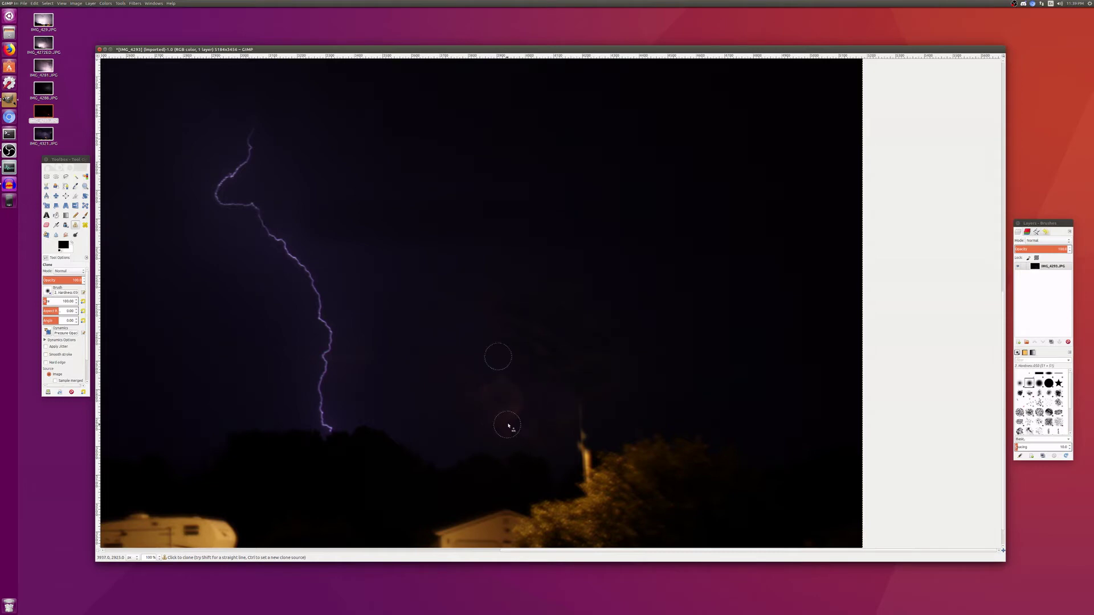
Step: Sample the sky right of the pole and clone it over the remaining pole stub above the bush
{"action": "left_click", "coordinate": [614, 387], "text": "ctrl"}
{"action": "mouse_move", "coordinate": [582, 392]}
{"action": "left_mouse_down"}
{"action": "mouse_move", "coordinate": [579, 423]}
{"action": "mouse_move", "coordinate": [608, 423]}
{"action": "mouse_move", "coordinate": [590, 446]}
{"action": "left_mouse_up"}
{"action": "left_click", "coordinate": [608, 423], "text": "ctrl"}
{"action": "scroll", "coordinate": [577, 408], "scroll_direction": "down", "scroll_amount": 3}
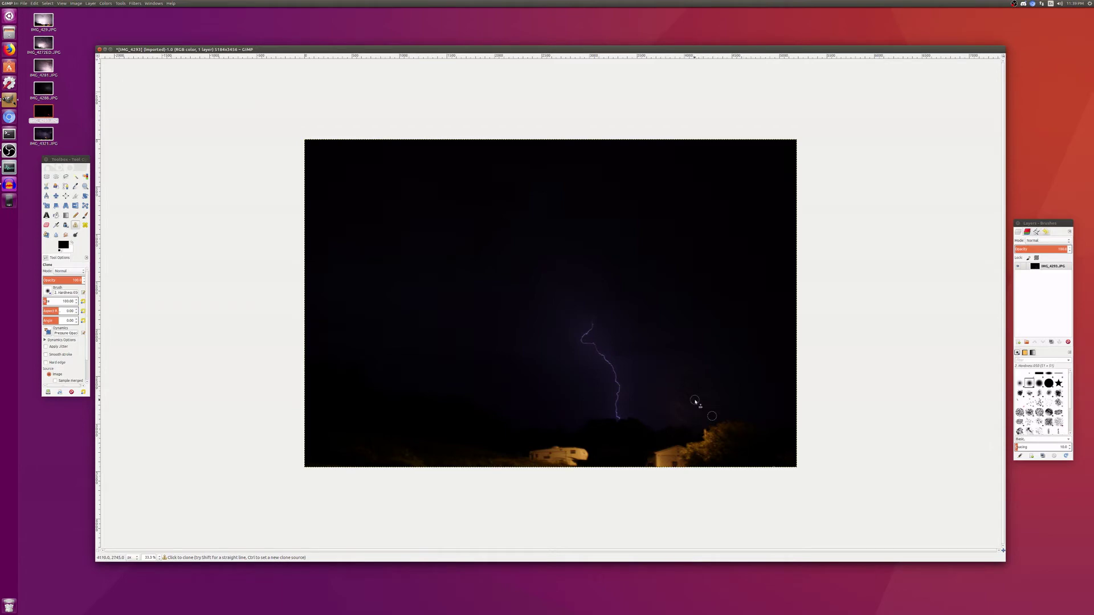
{"action": "key", "text": "plus"}
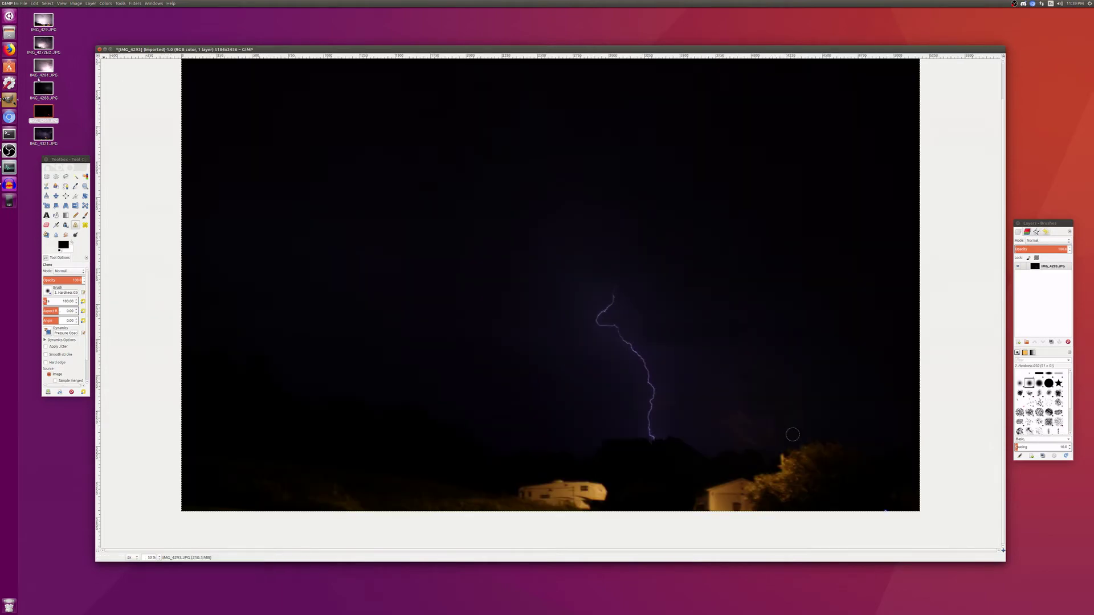
Step: Open the original IMG_4293.JPG in the image viewer, compare it side by side with the retouched photo, and close it
{"action": "double_click", "coordinate": [43, 112]}
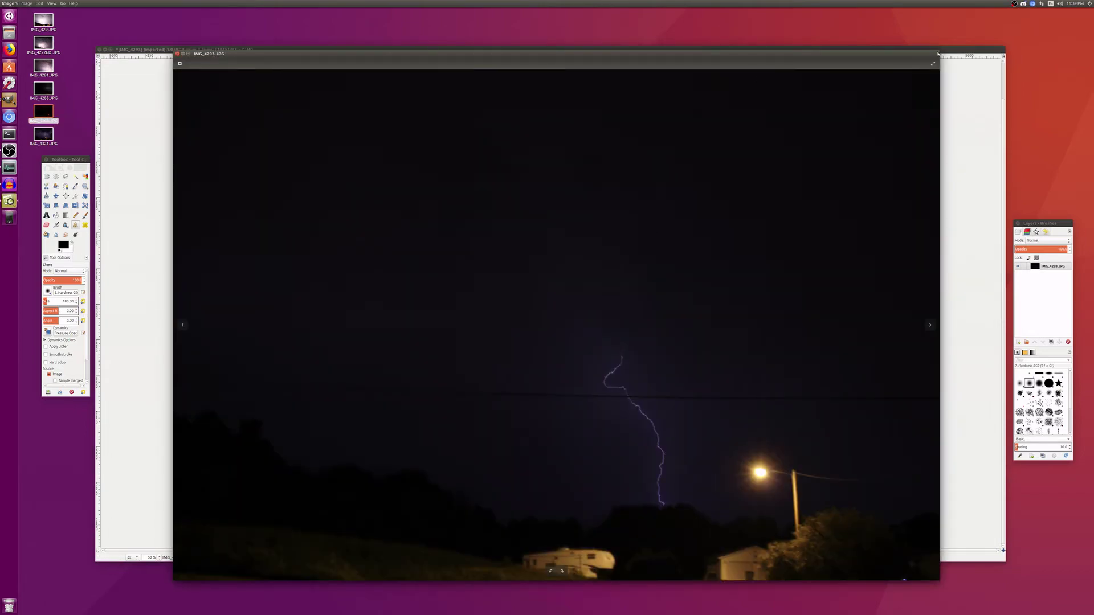
{"action": "left_click_drag", "start_coordinate": [940, 51], "coordinate": [557, 186]}
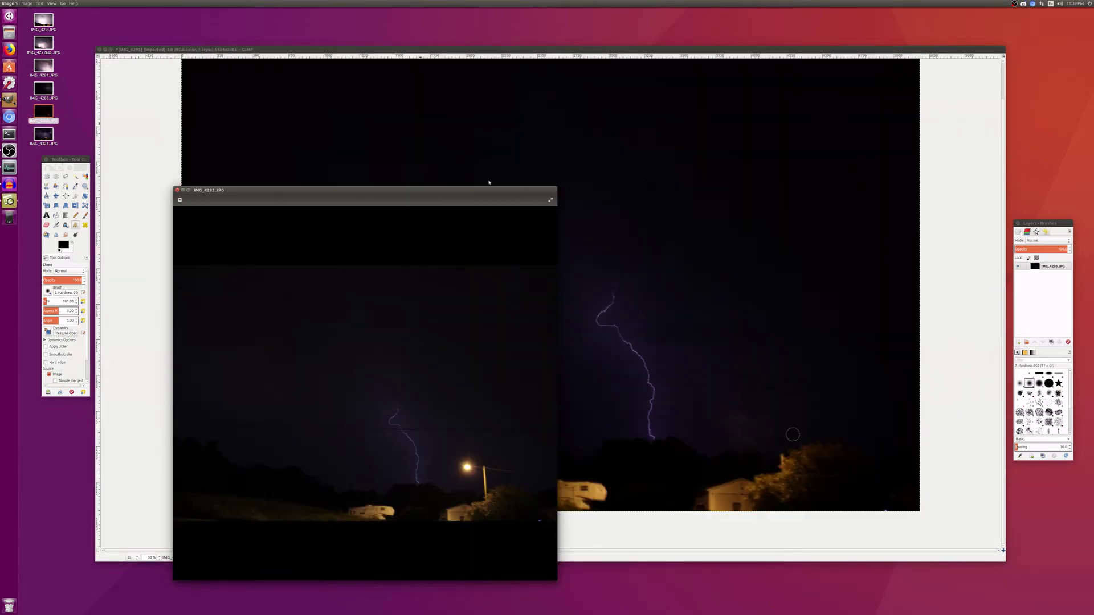
{"action": "left_click_drag", "start_coordinate": [445, 192], "coordinate": [261, 175]}
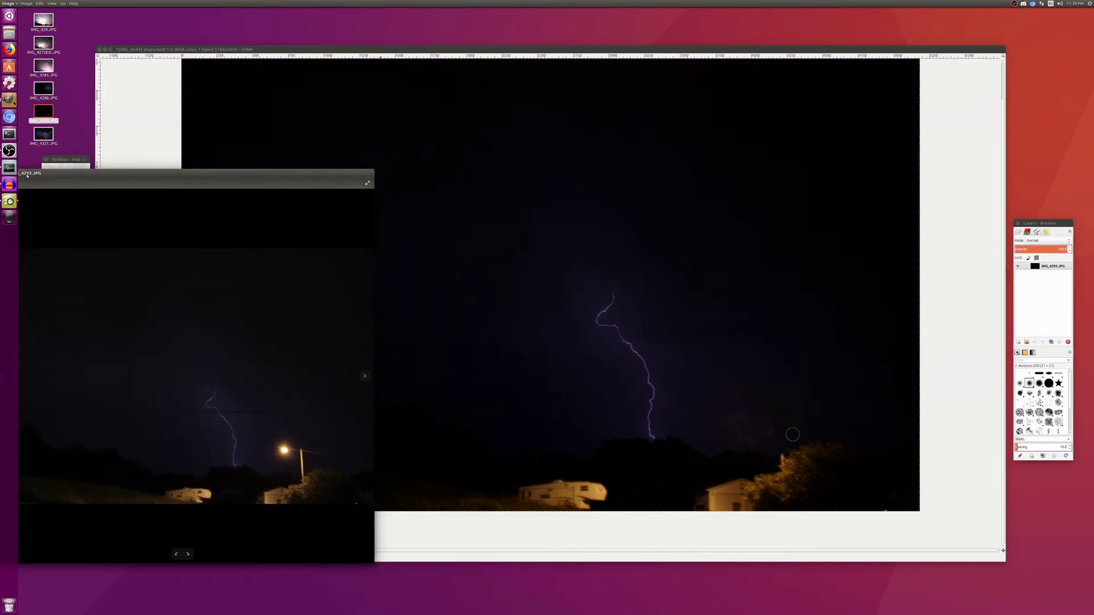
{"action": "left_click_drag", "start_coordinate": [27, 176], "coordinate": [94, 195]}
{"action": "left_click", "coordinate": [77, 191]}
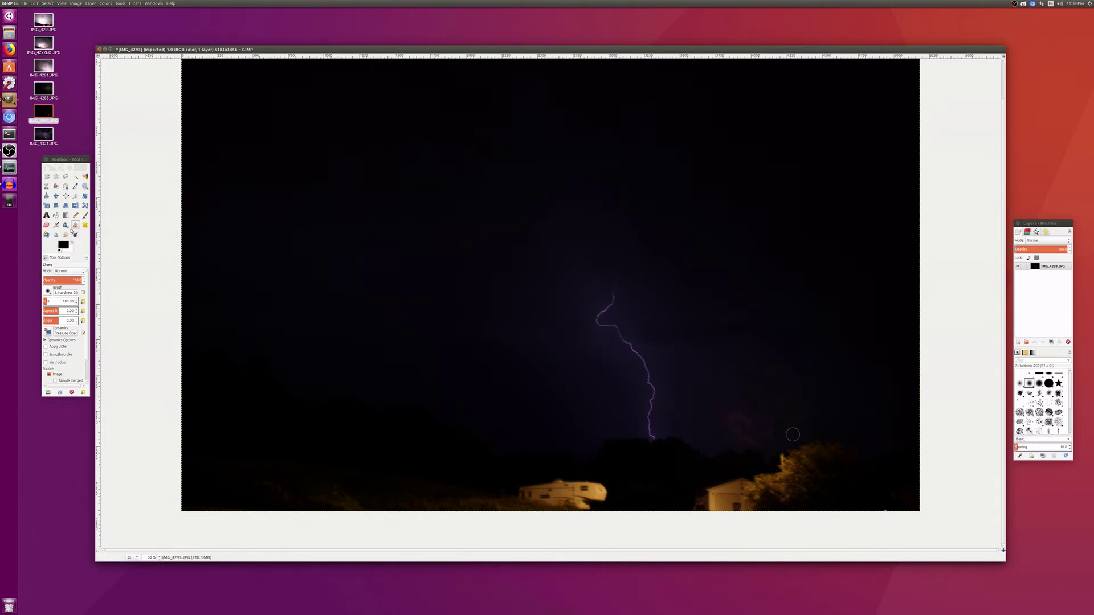
Step: Enlarge the brush and paint the lit grass, camper, house and bush along the photo's bottom black with the Paintbrush
{"action": "left_click", "coordinate": [56, 226]}
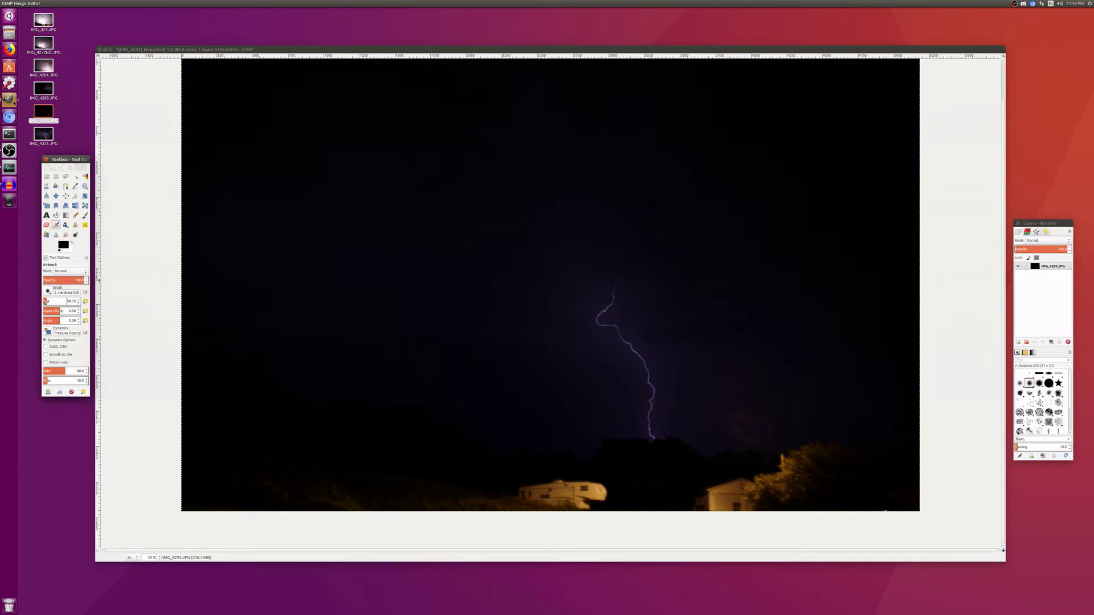
{"action": "left_click", "coordinate": [411, 482]}
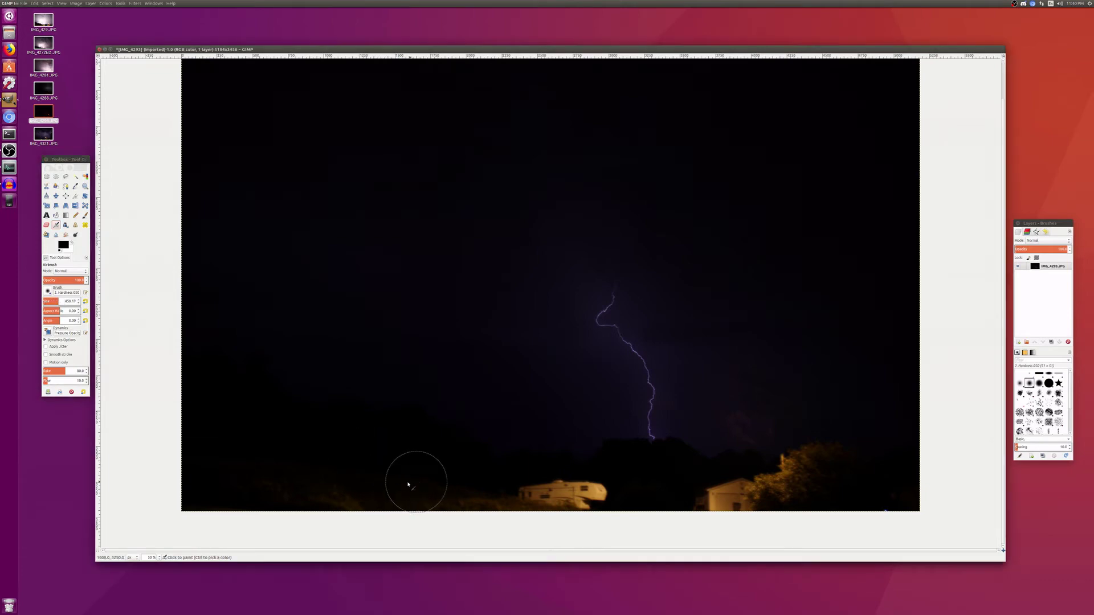
{"action": "left_click", "coordinate": [85, 216]}
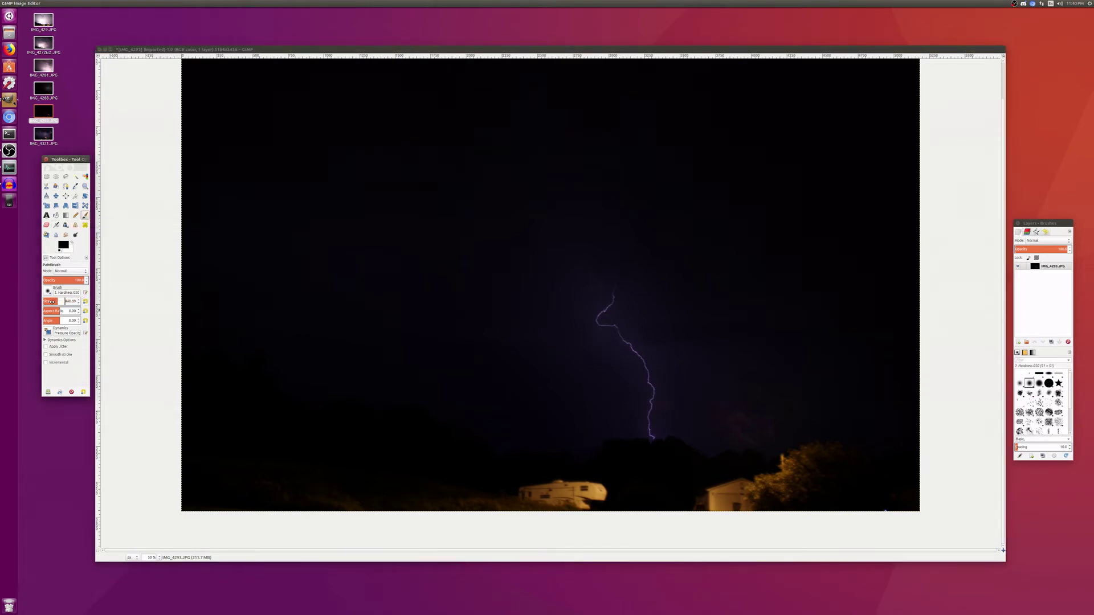
{"action": "mouse_move", "coordinate": [326, 470]}
{"action": "left_mouse_down"}
{"action": "mouse_move", "coordinate": [357, 483]}
{"action": "mouse_move", "coordinate": [323, 492]}
{"action": "mouse_move", "coordinate": [352, 501]}
{"action": "mouse_move", "coordinate": [245, 482]}
{"action": "mouse_move", "coordinate": [285, 477]}
{"action": "mouse_move", "coordinate": [304, 493]}
{"action": "mouse_move", "coordinate": [271, 476]}
{"action": "mouse_move", "coordinate": [313, 469]}
{"action": "mouse_move", "coordinate": [522, 501]}
{"action": "mouse_move", "coordinate": [409, 502]}
{"action": "mouse_move", "coordinate": [599, 501]}
{"action": "mouse_move", "coordinate": [587, 485]}
{"action": "mouse_move", "coordinate": [555, 486]}
{"action": "mouse_move", "coordinate": [689, 510]}
{"action": "mouse_move", "coordinate": [722, 509]}
{"action": "mouse_move", "coordinate": [715, 500]}
{"action": "mouse_move", "coordinate": [734, 492]}
{"action": "mouse_move", "coordinate": [878, 494]}
{"action": "mouse_move", "coordinate": [855, 472]}
{"action": "mouse_move", "coordinate": [764, 480]}
{"action": "mouse_move", "coordinate": [796, 456]}
{"action": "mouse_move", "coordinate": [867, 464]}
{"action": "mouse_move", "coordinate": [812, 467]}
{"action": "left_mouse_up"}
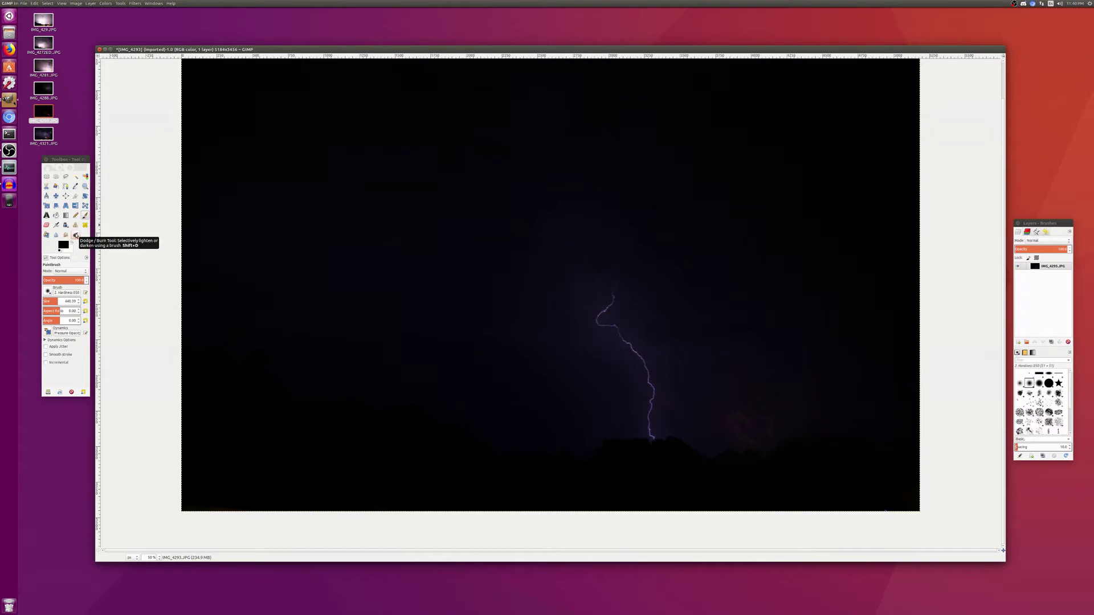
Step: Undo a trial Dodge stroke and smudge the reddish patch where the street lamp was until it blends into the sky
{"action": "left_click", "coordinate": [76, 235]}
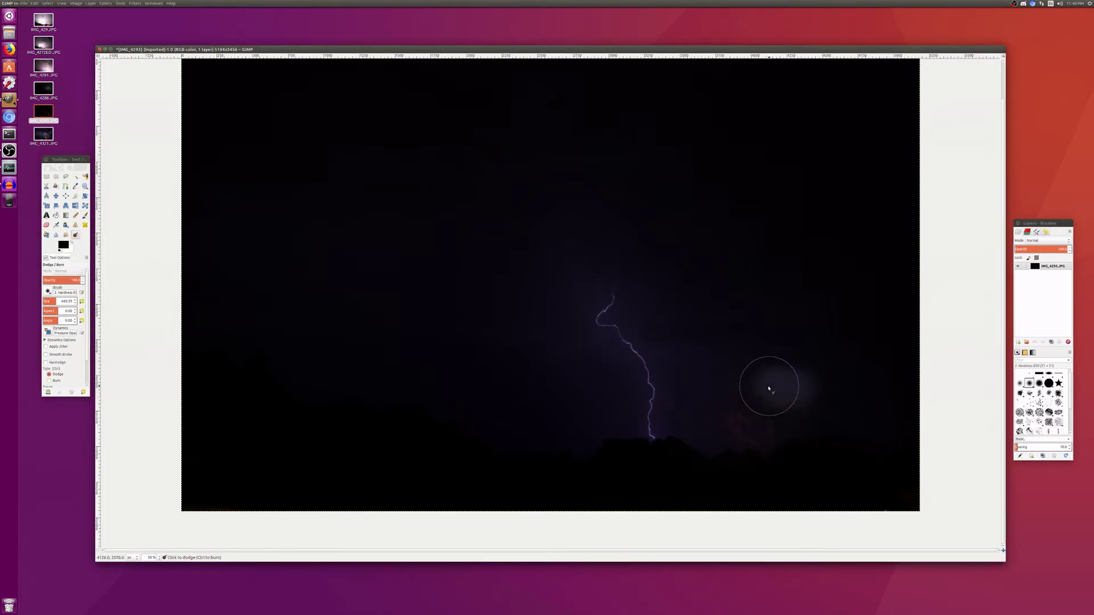
{"action": "key", "text": "ctrl+z"}
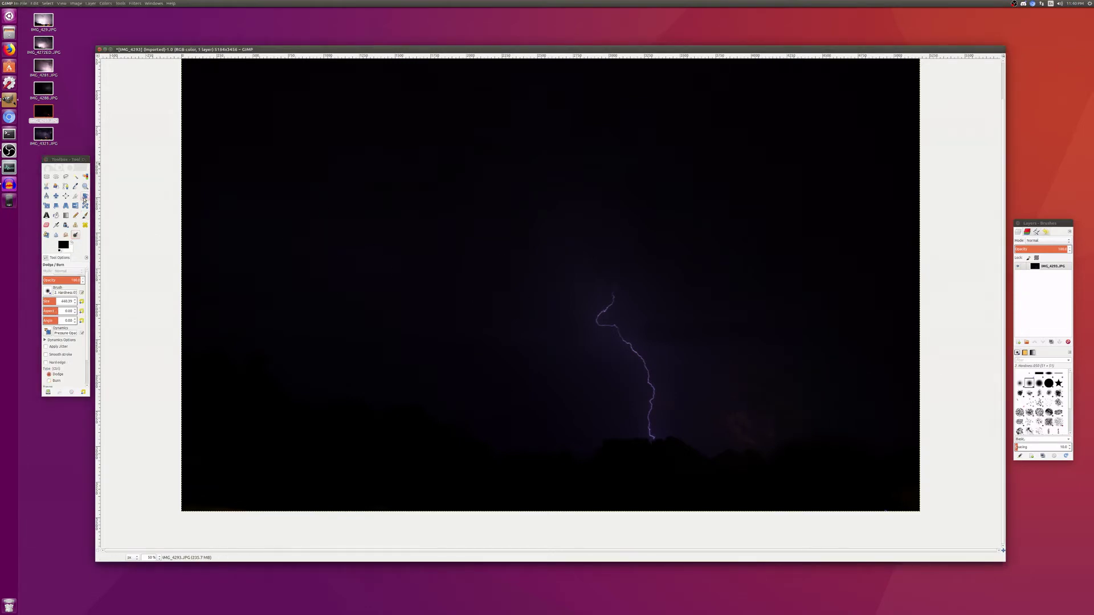
{"action": "left_click", "coordinate": [65, 234]}
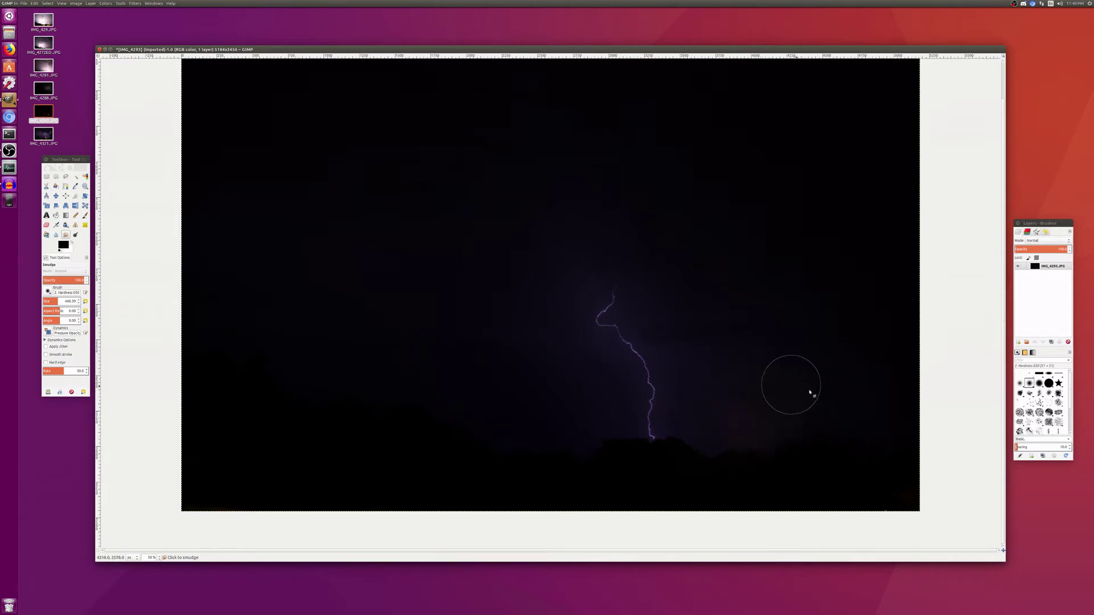
{"action": "left_click_drag", "start_coordinate": [786, 379], "coordinate": [794, 357]}
{"action": "scroll", "coordinate": [434, 313], "scroll_direction": "down", "scroll_amount": 2, "text": "ctrl"}
{"action": "scroll", "coordinate": [440, 313], "scroll_direction": "up", "scroll_amount": 2, "text": "ctrl"}
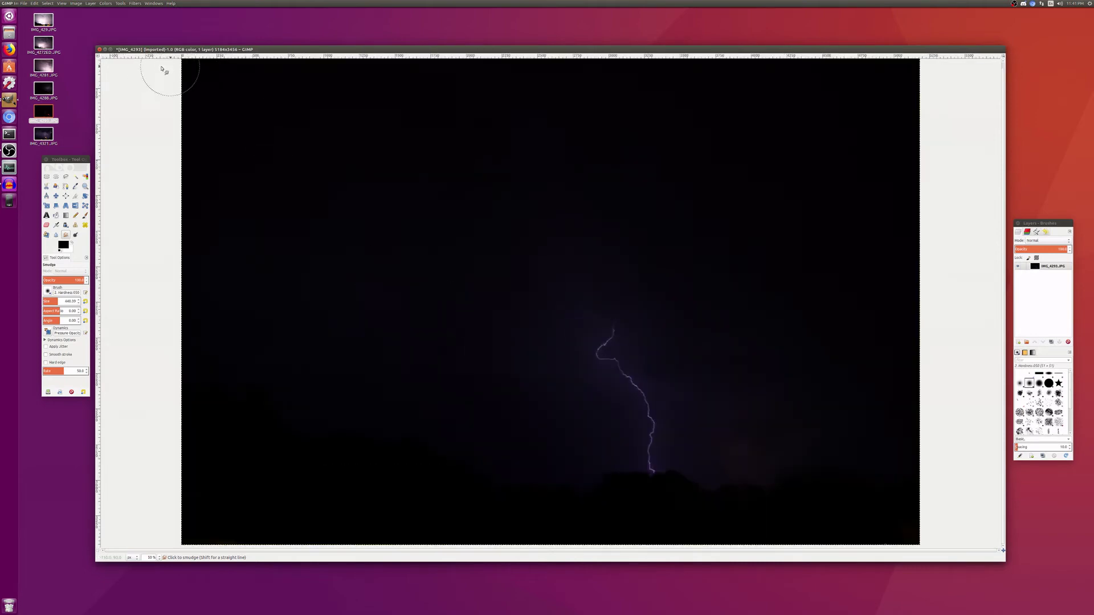
Step: Export the photo to the Desktop as IMG_4293-ed.JPG at JPEG quality 100
{"action": "left_click", "coordinate": [23, 4]}
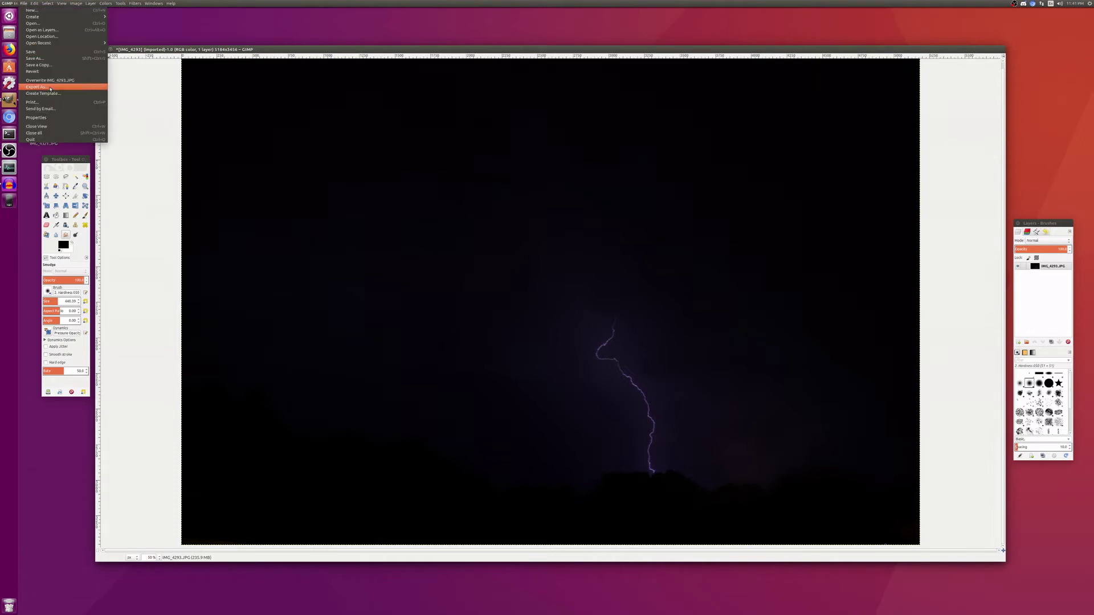
{"action": "left_click", "coordinate": [49, 87]}
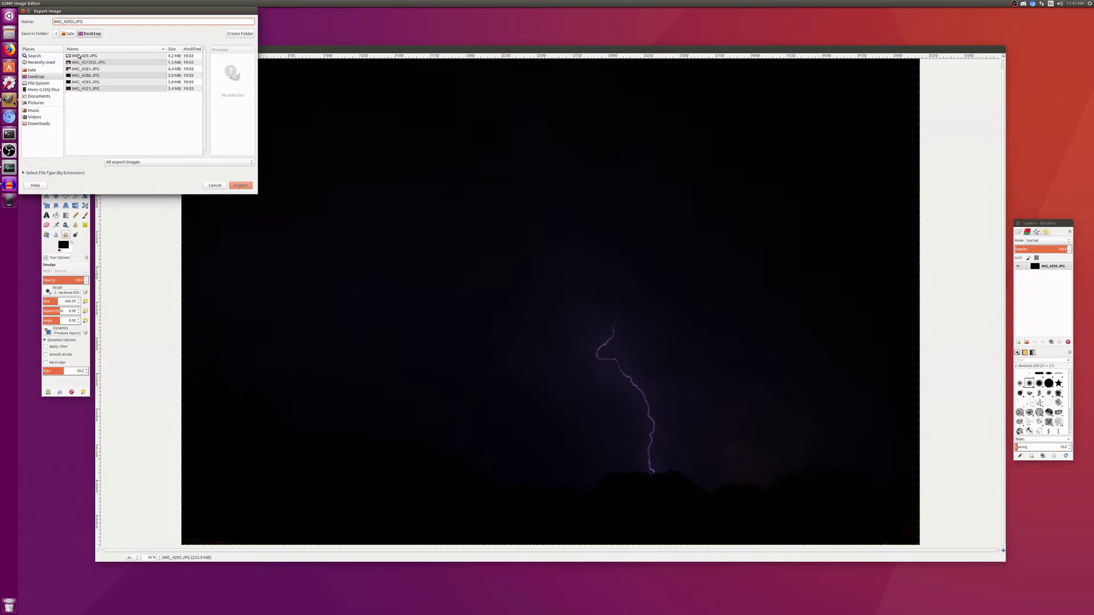
{"action": "type", "text": "-ed"}
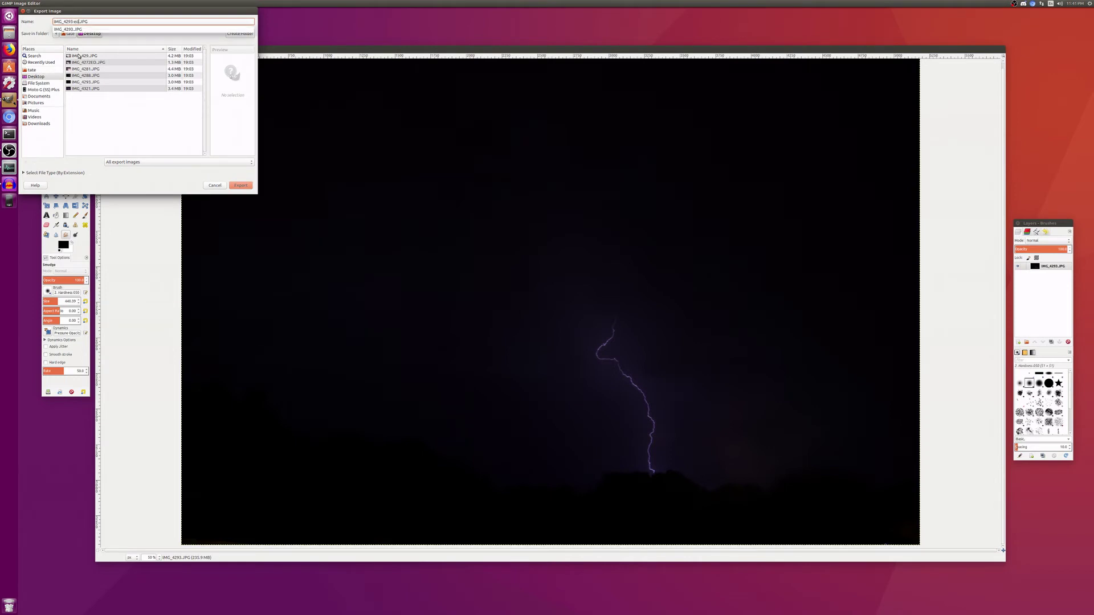
{"action": "left_click", "coordinate": [249, 187]}
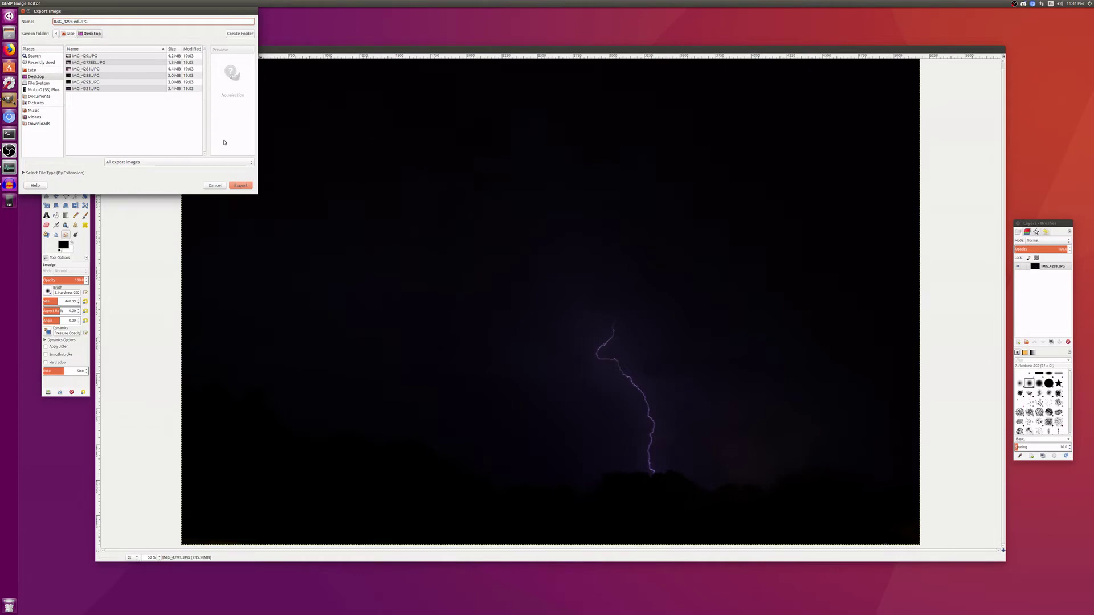
{"action": "left_click", "coordinate": [240, 185]}
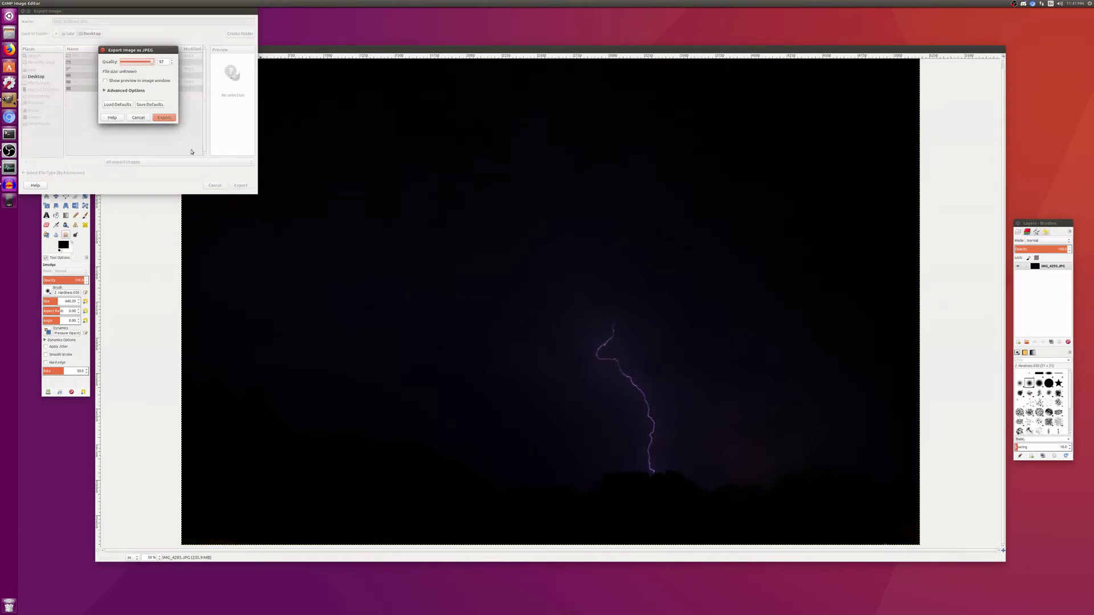
{"action": "left_click", "coordinate": [116, 91]}
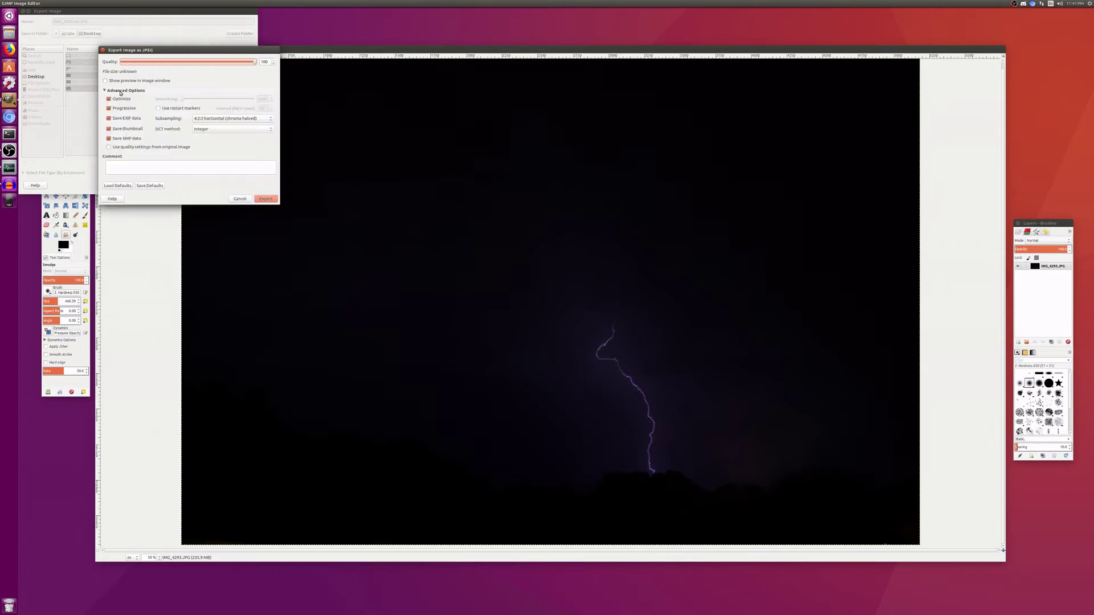
{"action": "left_click", "coordinate": [266, 199]}
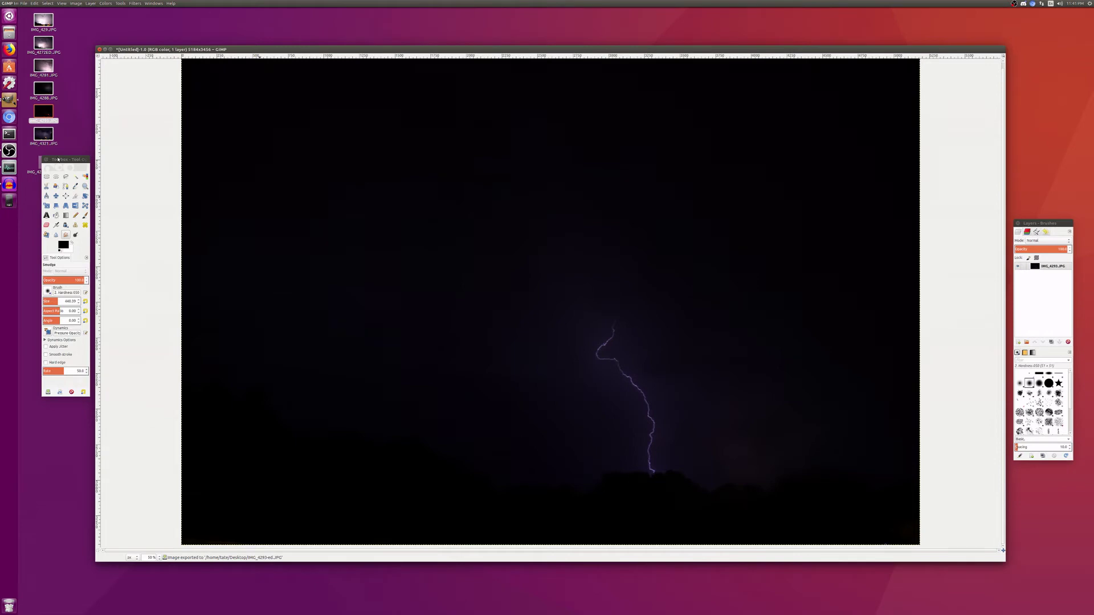
Step: Close the image discarding its unsaved changes, and open the exported IMG_4293-ed.JPG from the desktop in the image viewer
{"action": "left_click_drag", "start_coordinate": [59, 160], "coordinate": [71, 158]}
{"action": "left_click", "coordinate": [100, 50]}
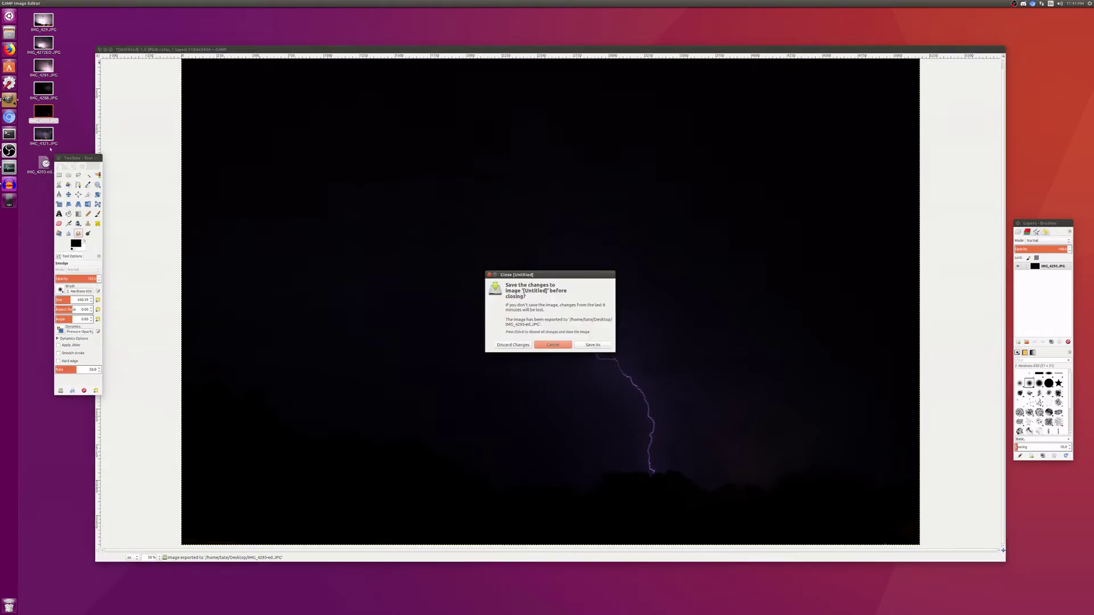
{"action": "left_click", "coordinate": [522, 347]}
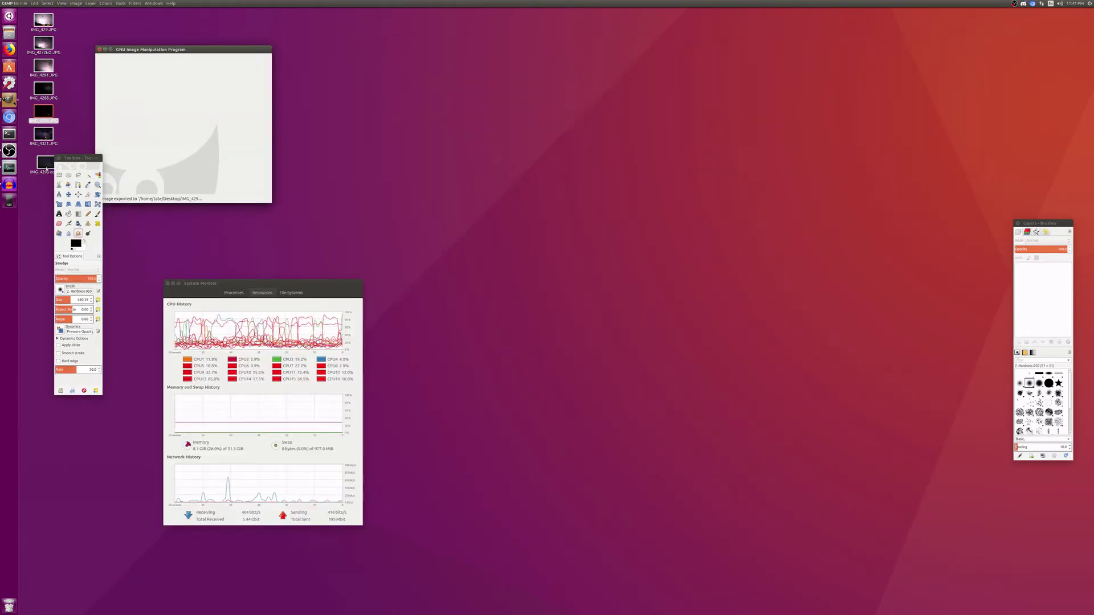
{"action": "double_click", "coordinate": [44, 164]}
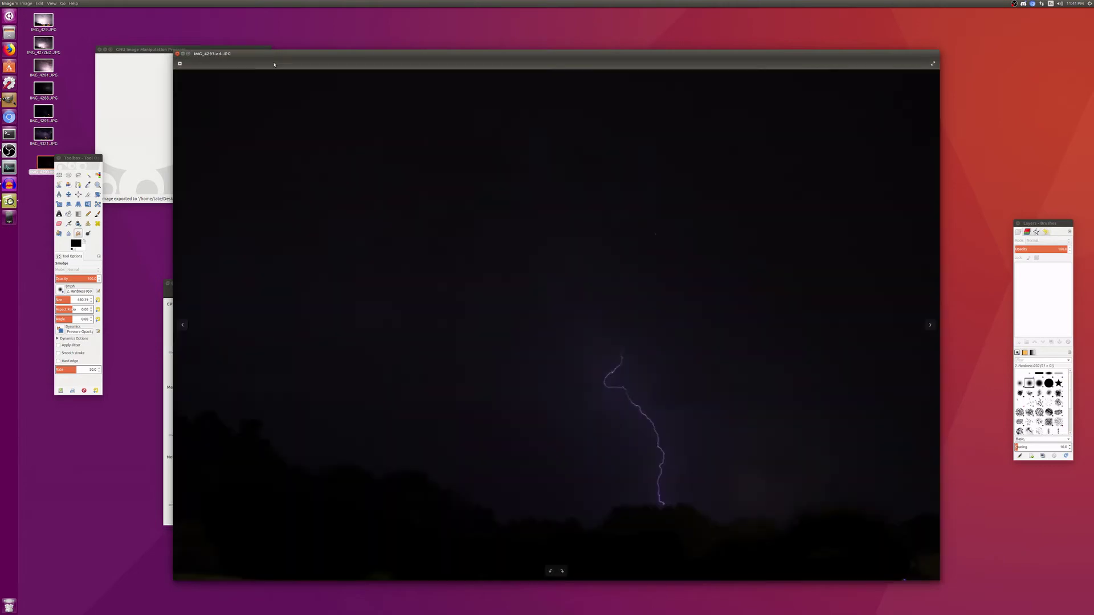
{"action": "left_click_drag", "start_coordinate": [279, 55], "coordinate": [344, 41]}
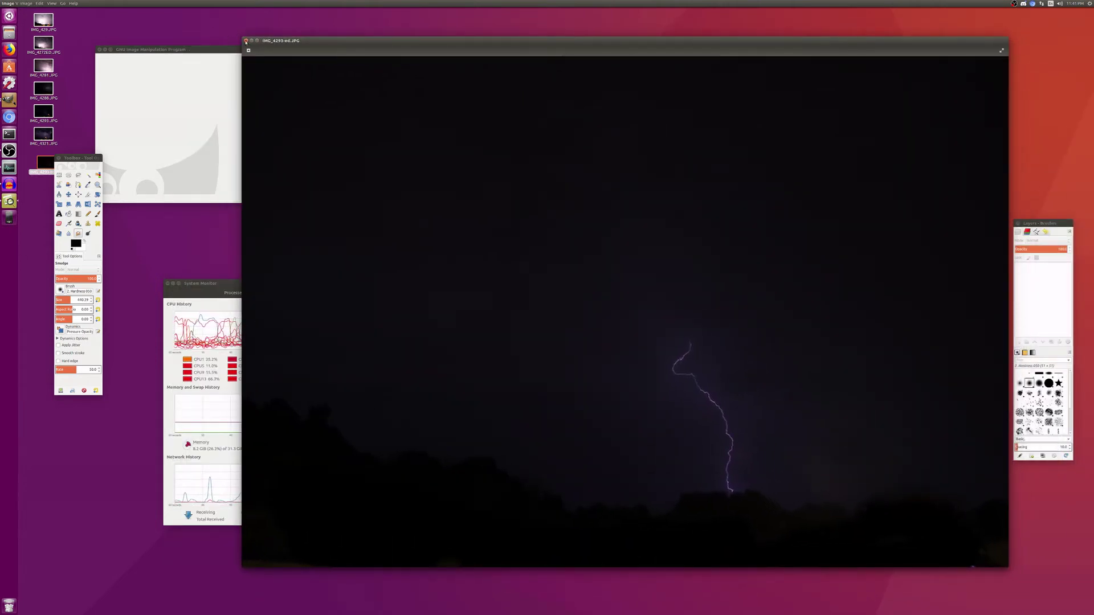
Step: Close the image viewer, open IMG_4293-ed.JPG in Shotwell Viewer and fit its window to one half of the screen
{"action": "left_click", "coordinate": [246, 41]}
{"action": "right_click", "coordinate": [42, 161]}
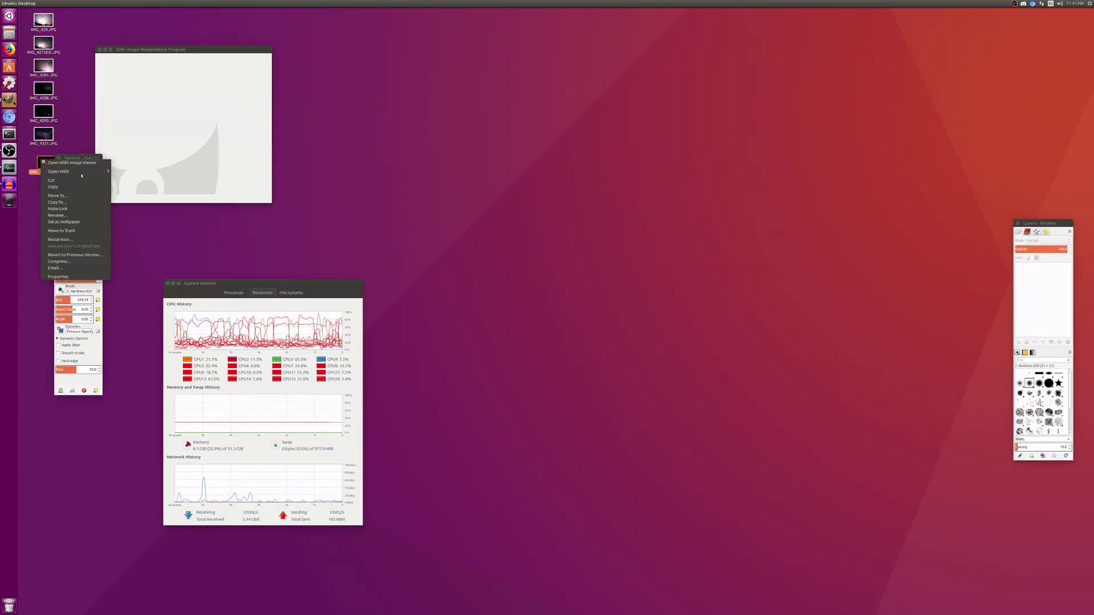
{"action": "mouse_move", "coordinate": [83, 174]}
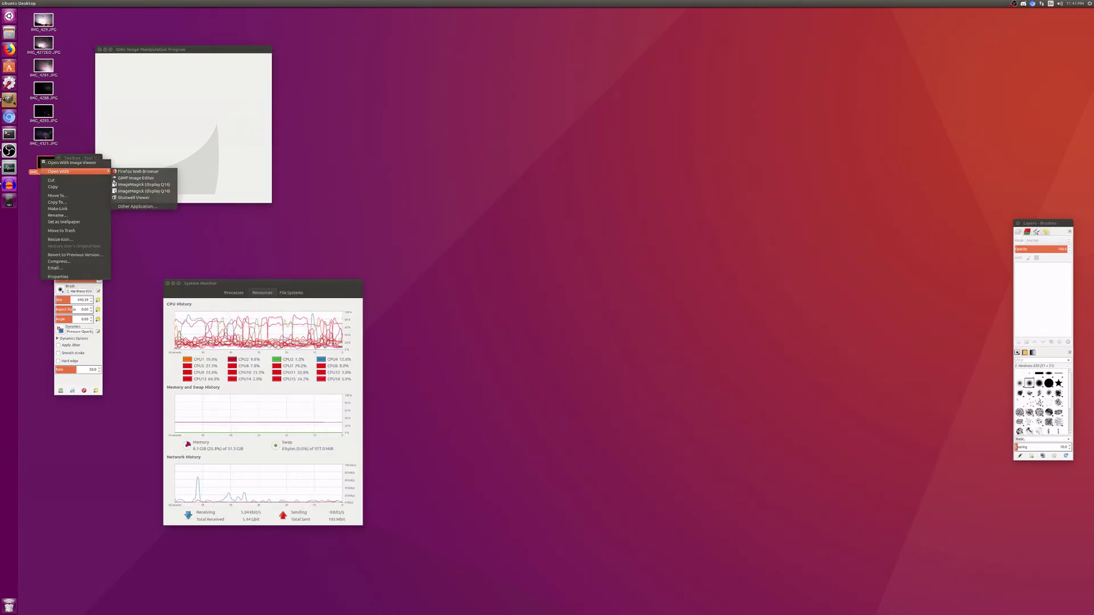
{"action": "left_click", "coordinate": [118, 179]}
{"action": "mouse_move", "coordinate": [109, 172]}
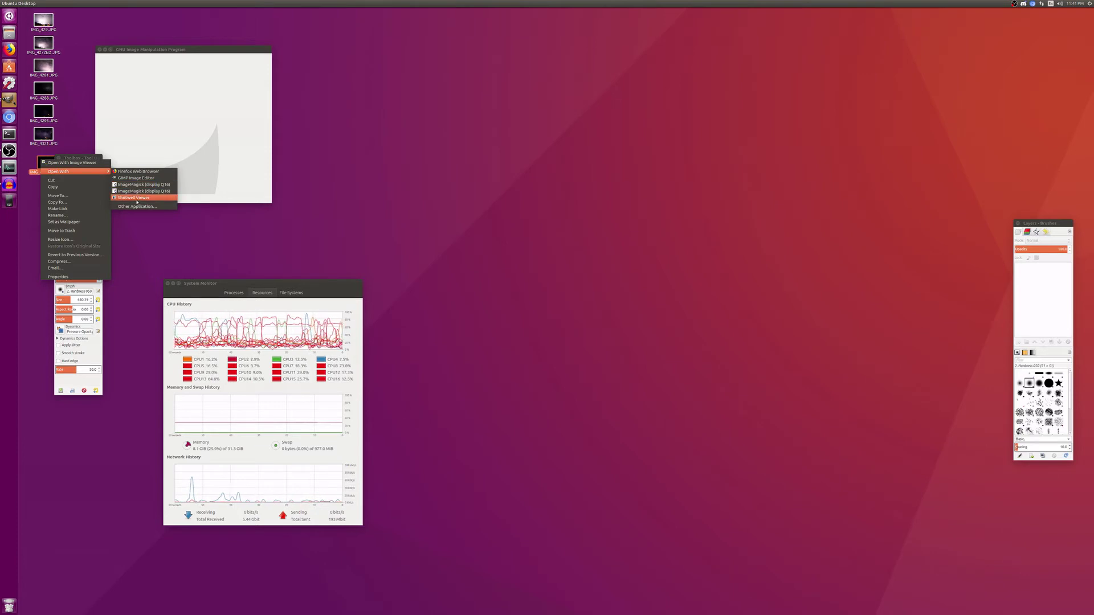
{"action": "left_click", "coordinate": [168, 200]}
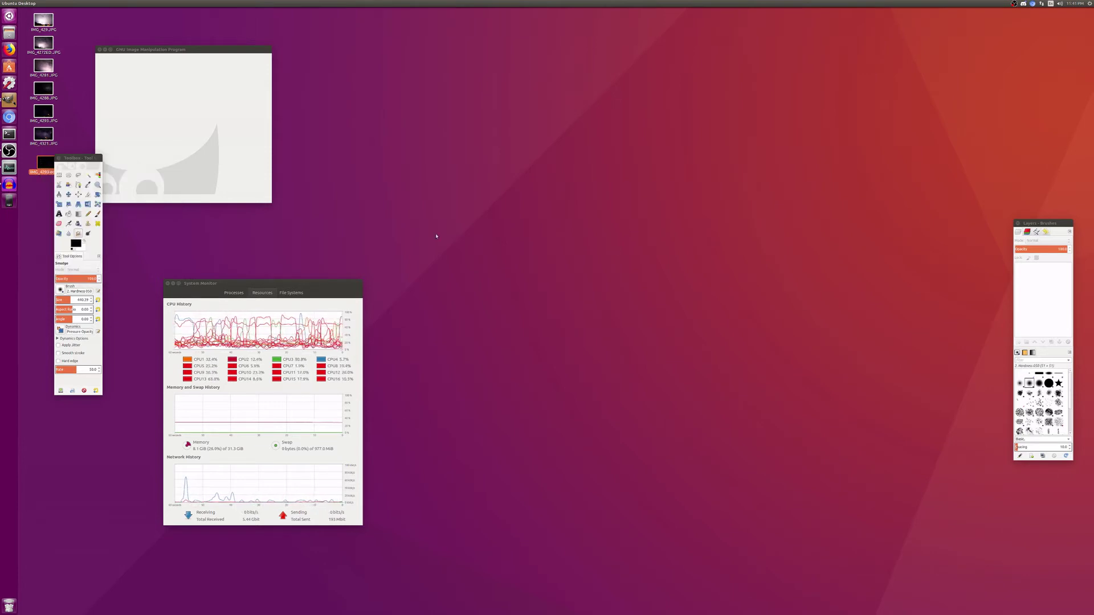
{"action": "left_click_drag", "start_coordinate": [884, 394], "coordinate": [1090, 13]}
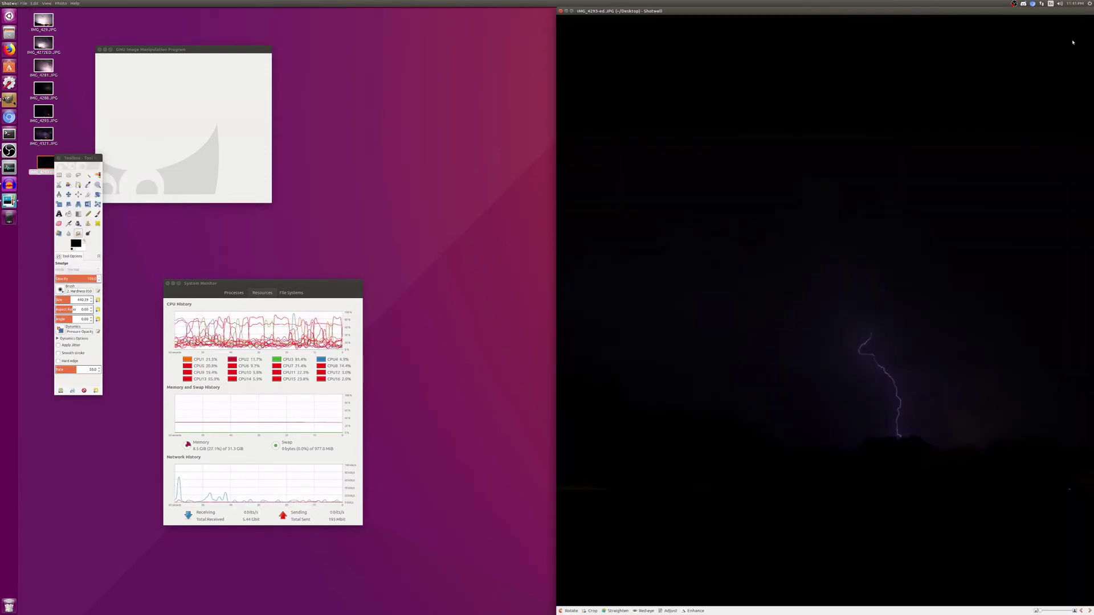
Step: Open the original IMG_4293.JPG in Shotwell beside the edited version, compare the two photos, and close the comparison
{"action": "right_click", "coordinate": [43, 113]}
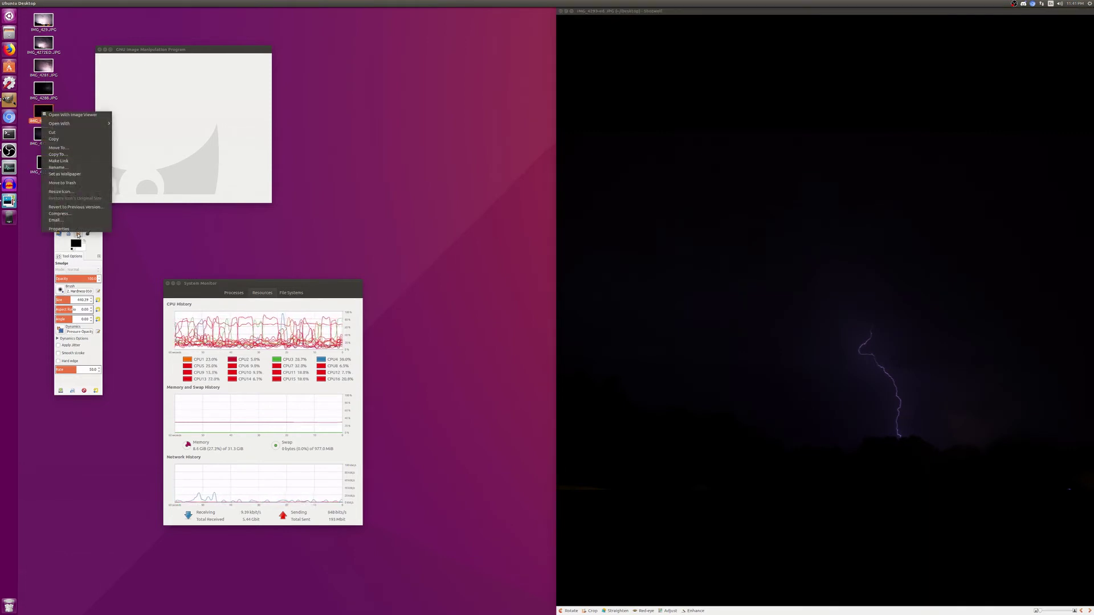
{"action": "mouse_move", "coordinate": [85, 124]}
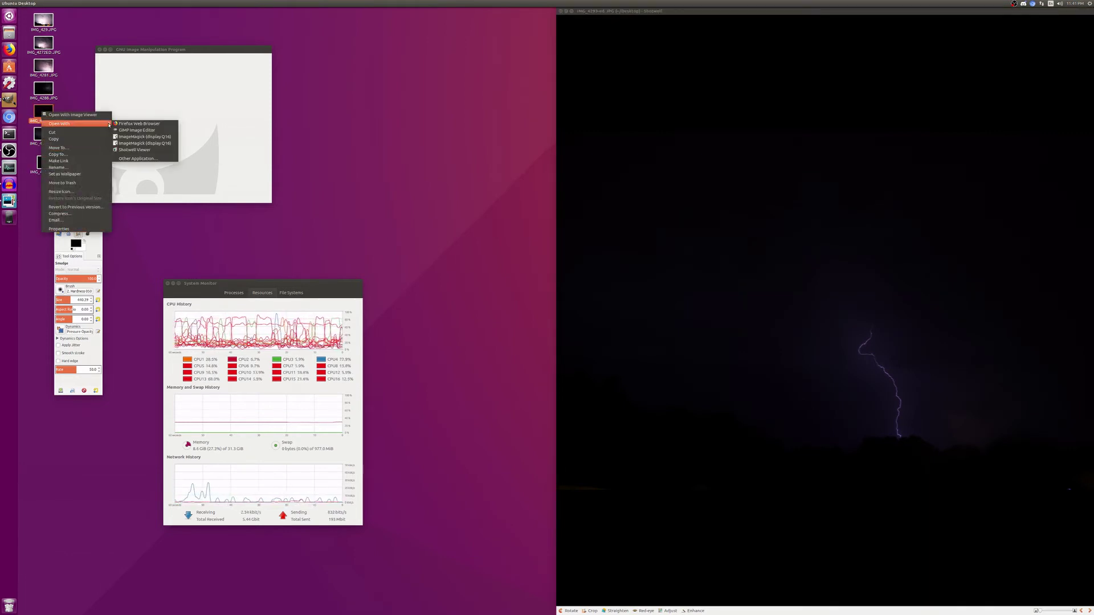
{"action": "left_click", "coordinate": [146, 150]}
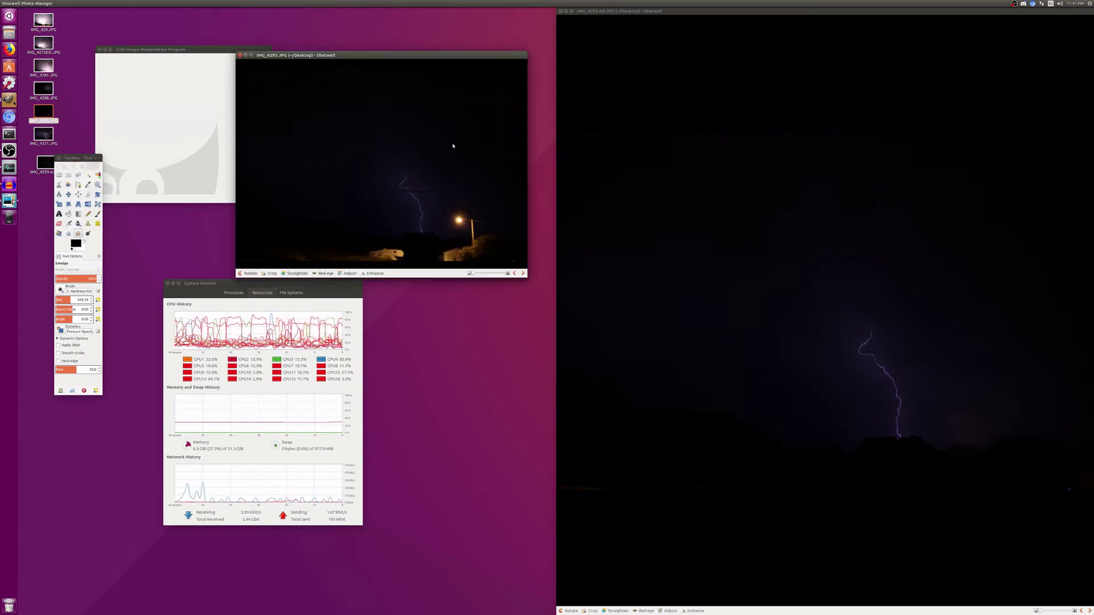
{"action": "left_click_drag", "start_coordinate": [466, 55], "coordinate": [23, 176]}
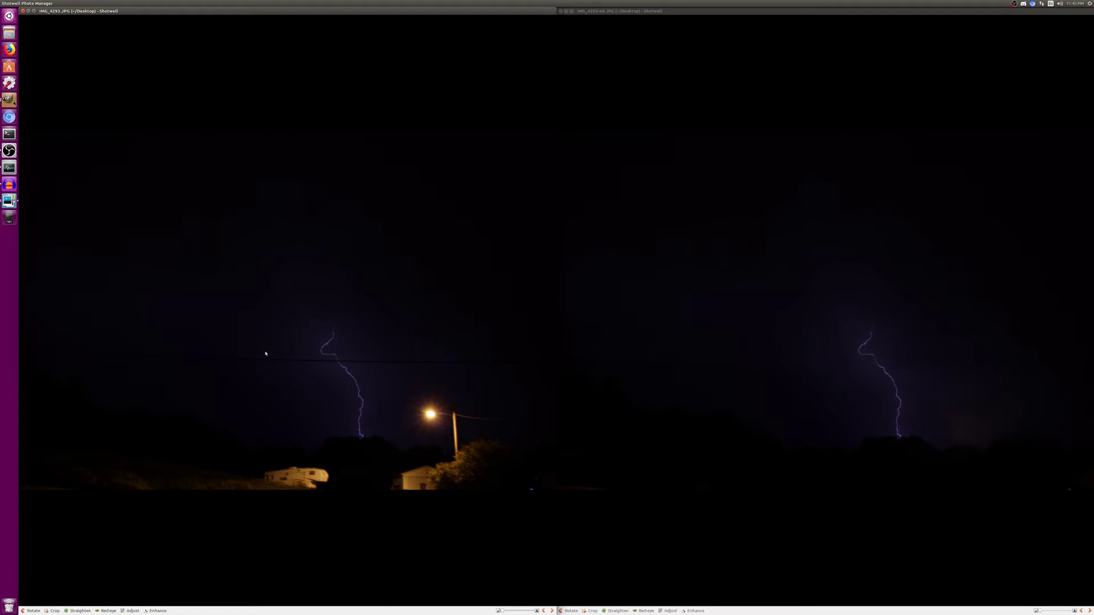
{"action": "left_click", "coordinate": [24, 11]}
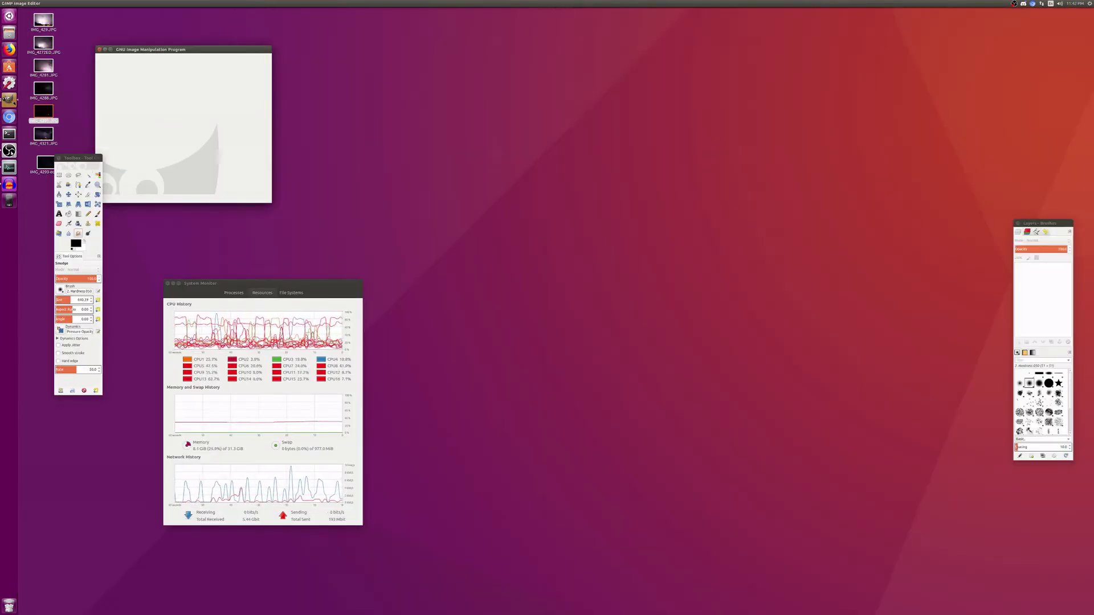
{"action": "left_click", "coordinate": [9, 150]}
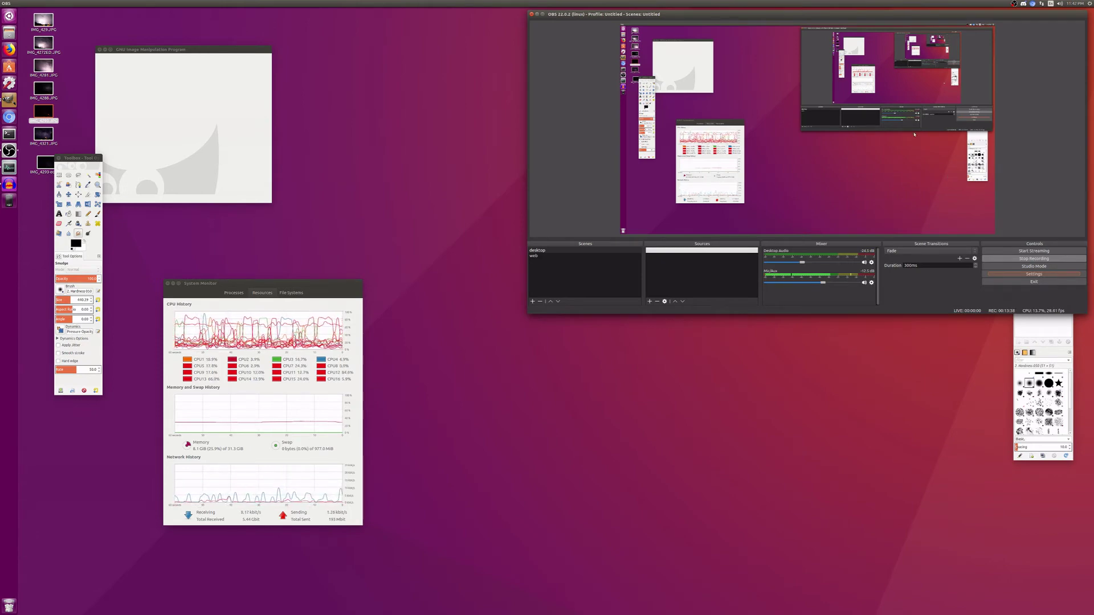
{"action": "left_click", "coordinate": [537, 14]}
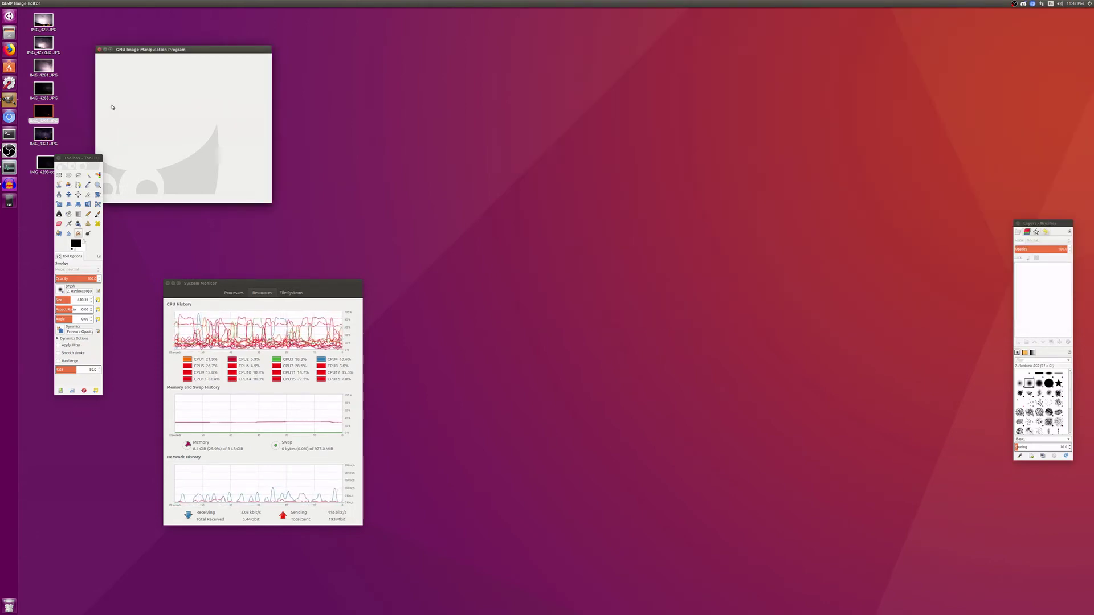
Step: Open the second desktop photo in the image viewer, compare it with IMG_4281.JPG, and close the viewer
{"action": "double_click", "coordinate": [43, 44]}
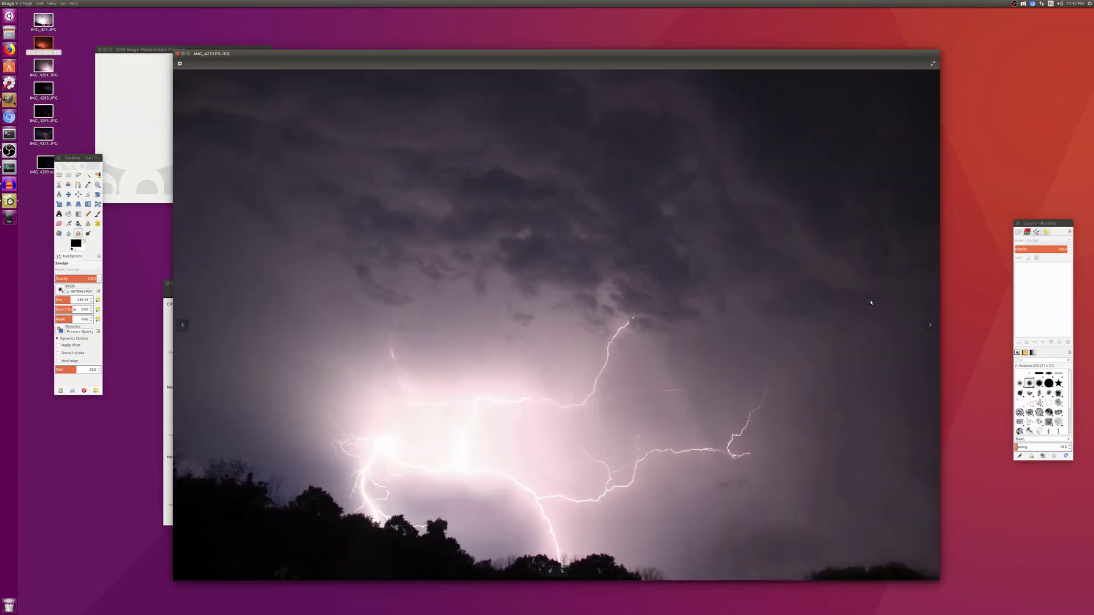
{"action": "left_click", "coordinate": [929, 326]}
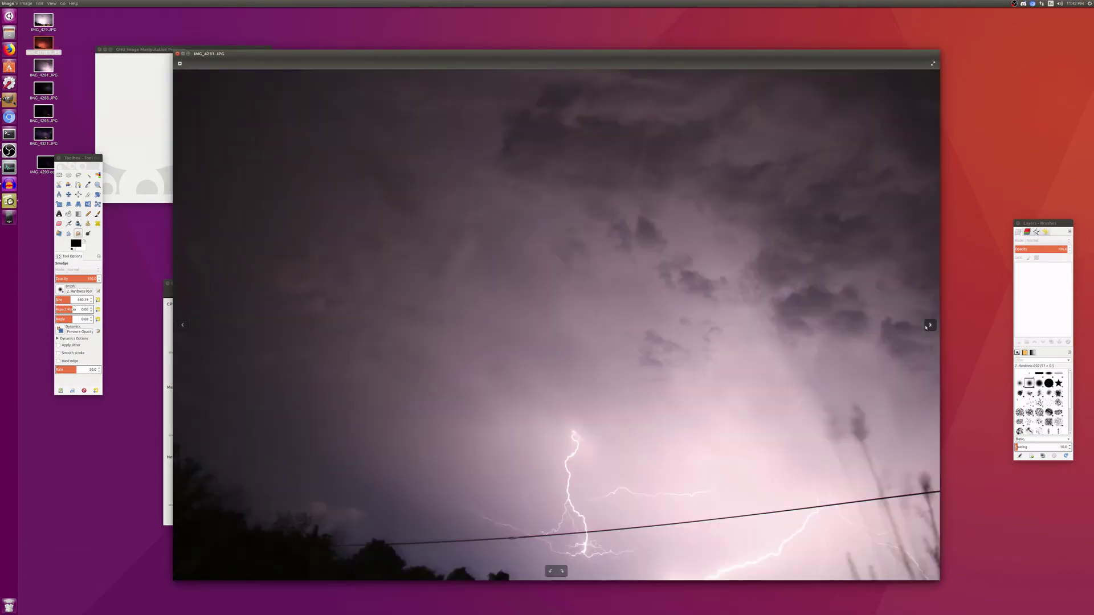
{"action": "left_click", "coordinate": [183, 326]}
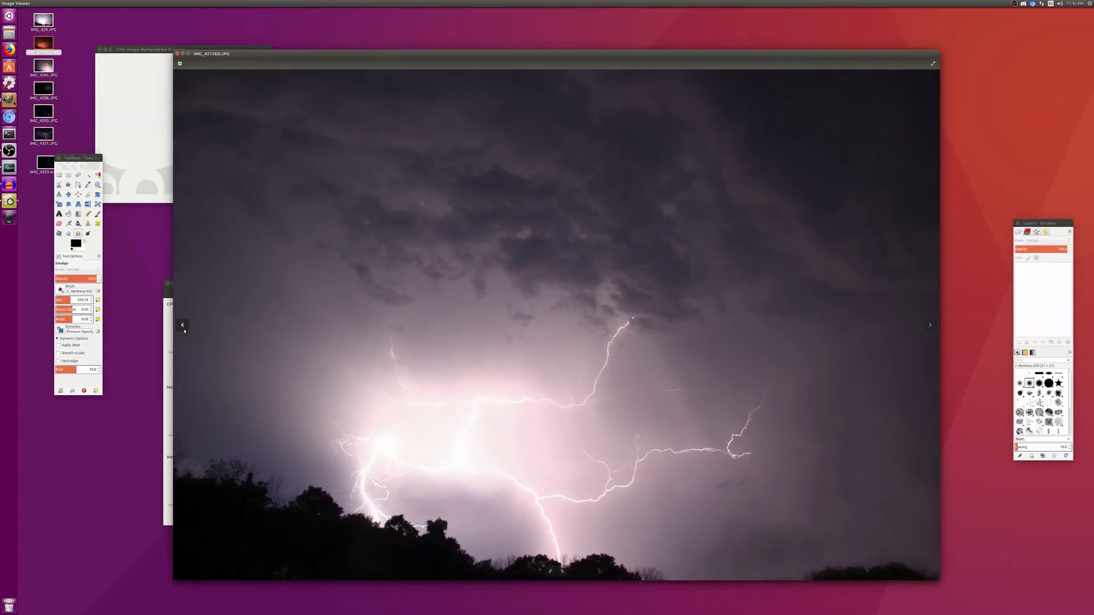
{"action": "left_click", "coordinate": [931, 326]}
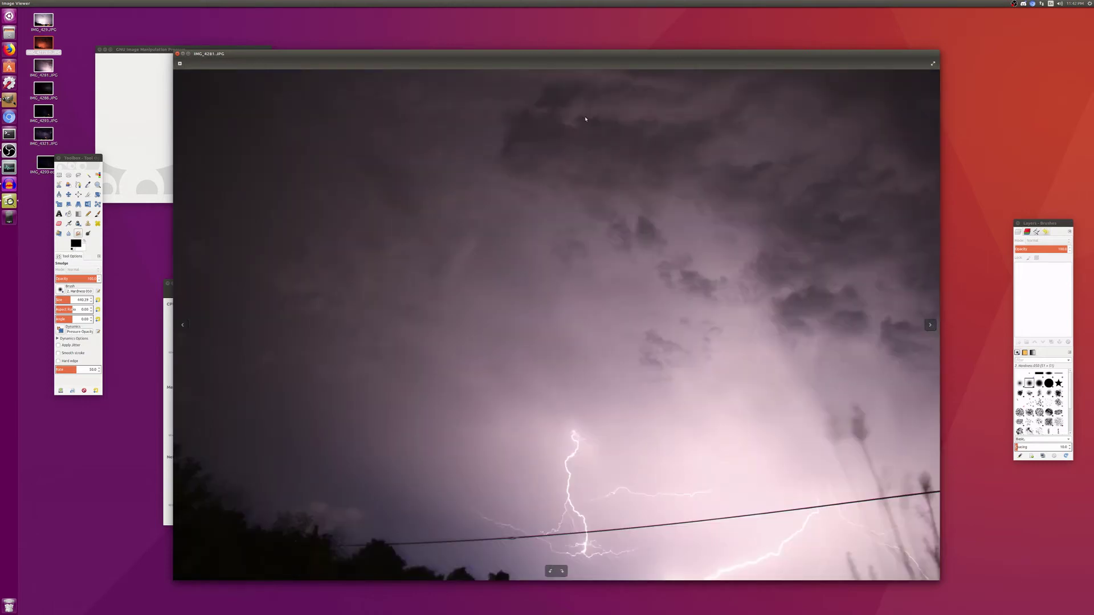
{"action": "left_click", "coordinate": [177, 53]}
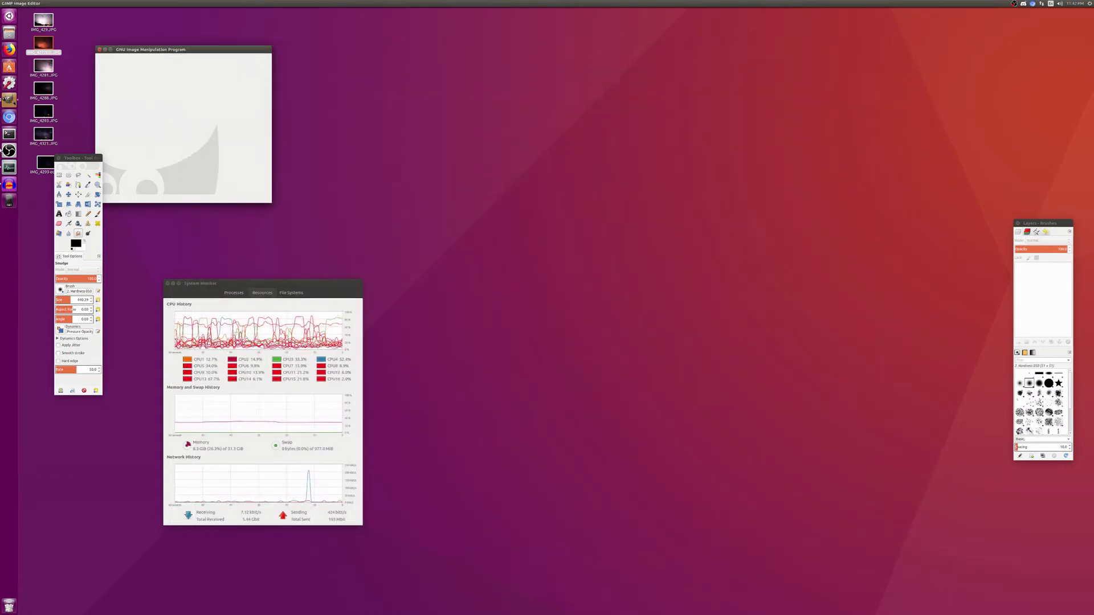
{"action": "double_click", "coordinate": [43, 21]}
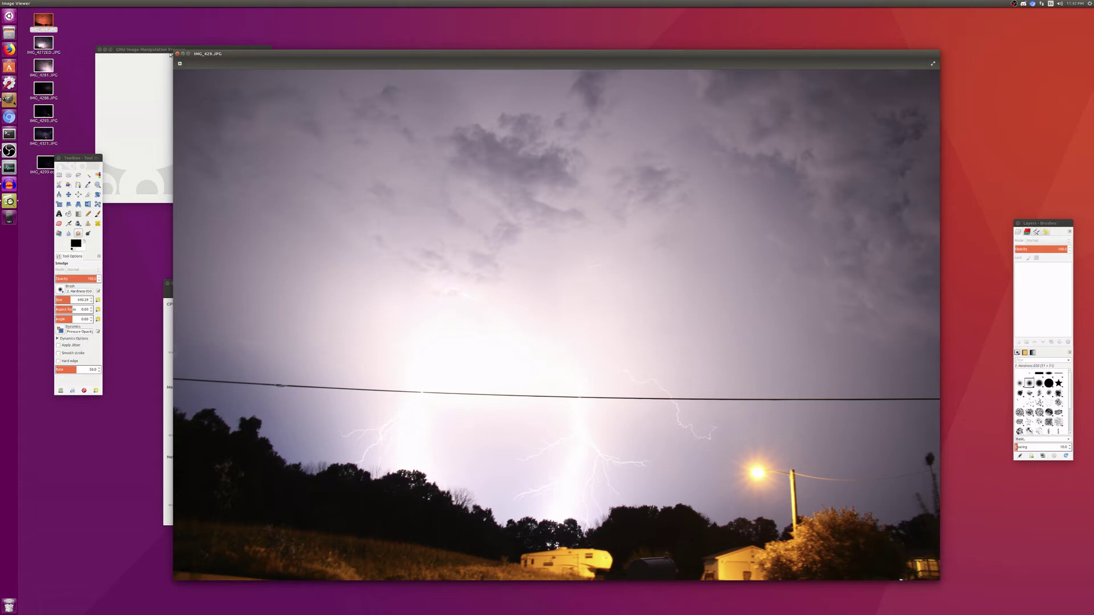
{"action": "left_click", "coordinate": [177, 53]}
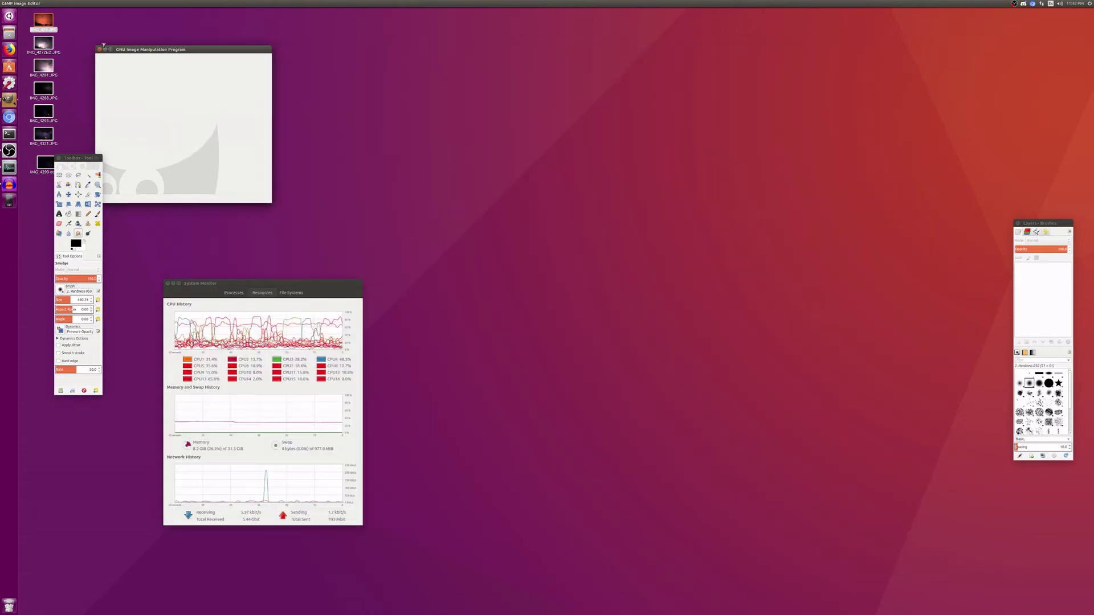
{"action": "left_click_drag", "start_coordinate": [44, 21], "coordinate": [156, 59]}
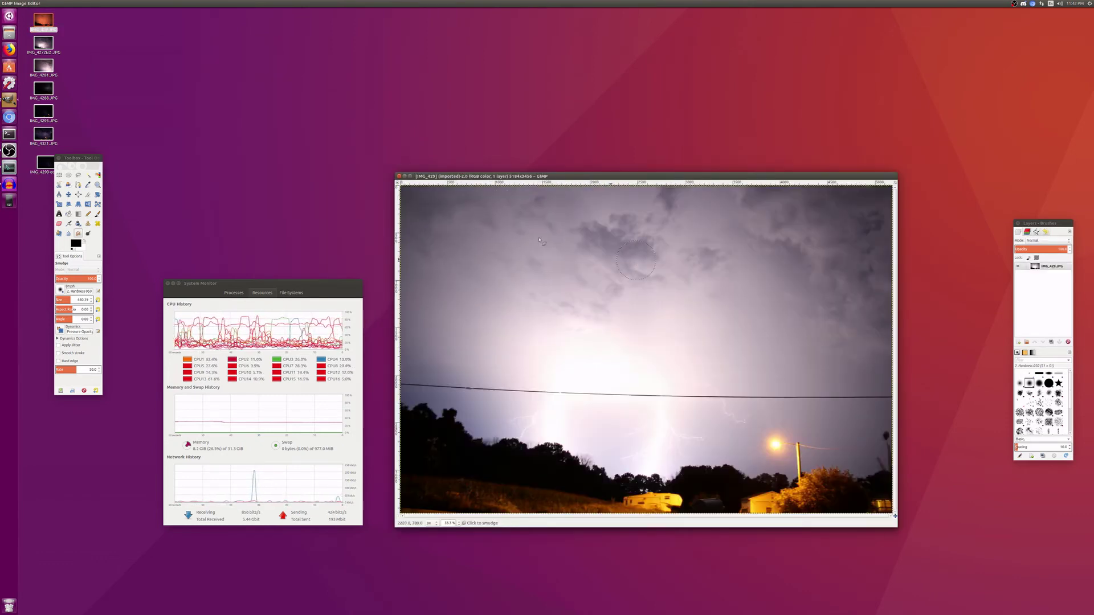
{"action": "left_click", "coordinate": [399, 176]}
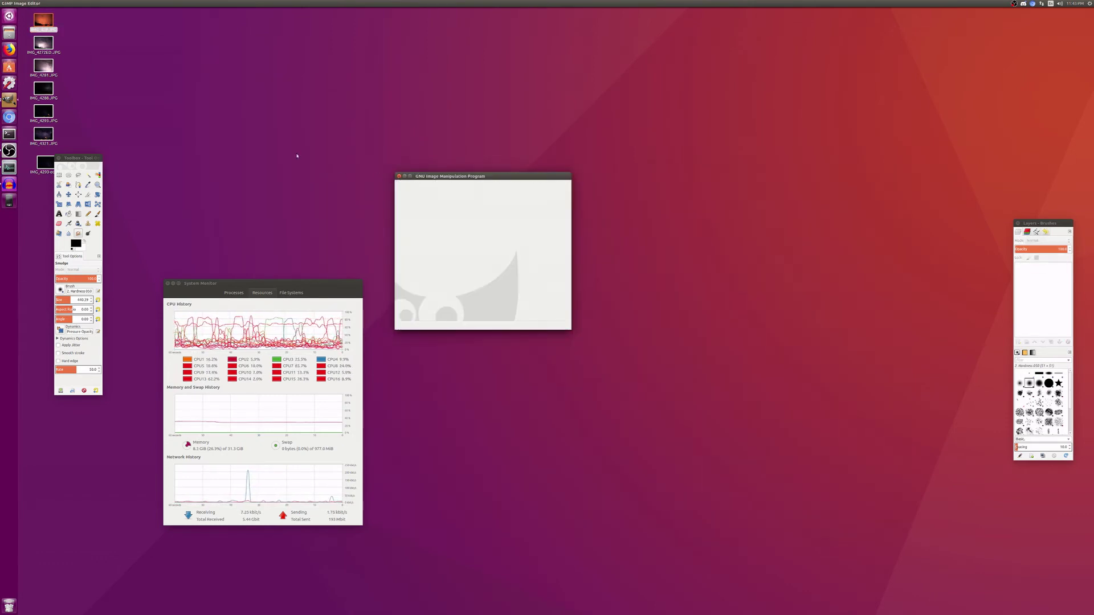
Step: Browse the lightning photos in the image viewer from IMG_4293.JPG through to IMG_4281.JPG, and close the viewer
{"action": "double_click", "coordinate": [43, 111]}
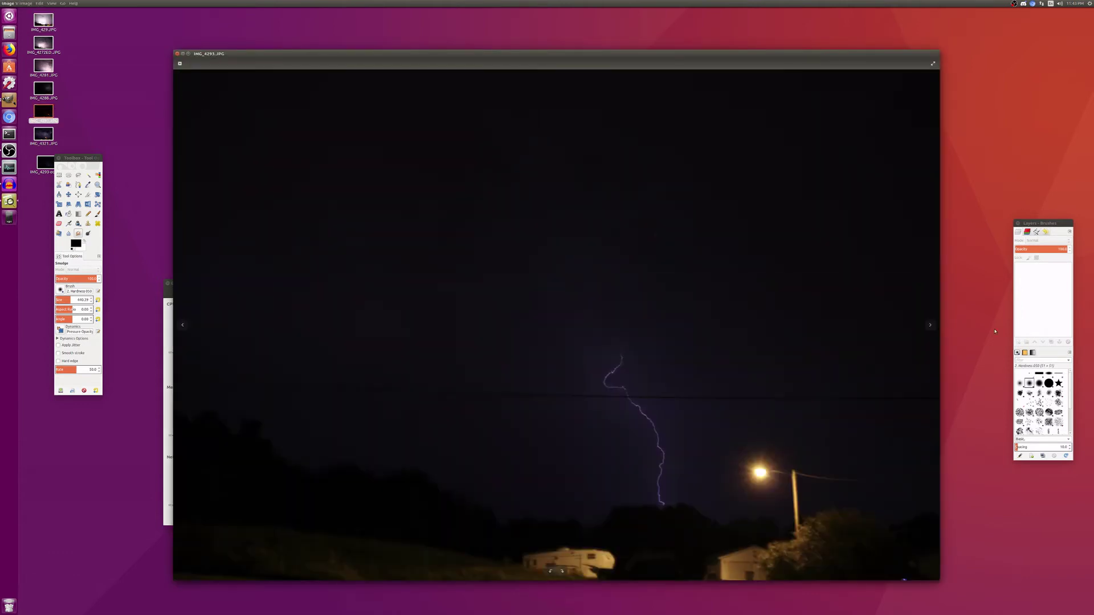
{"action": "left_click", "coordinate": [930, 326]}
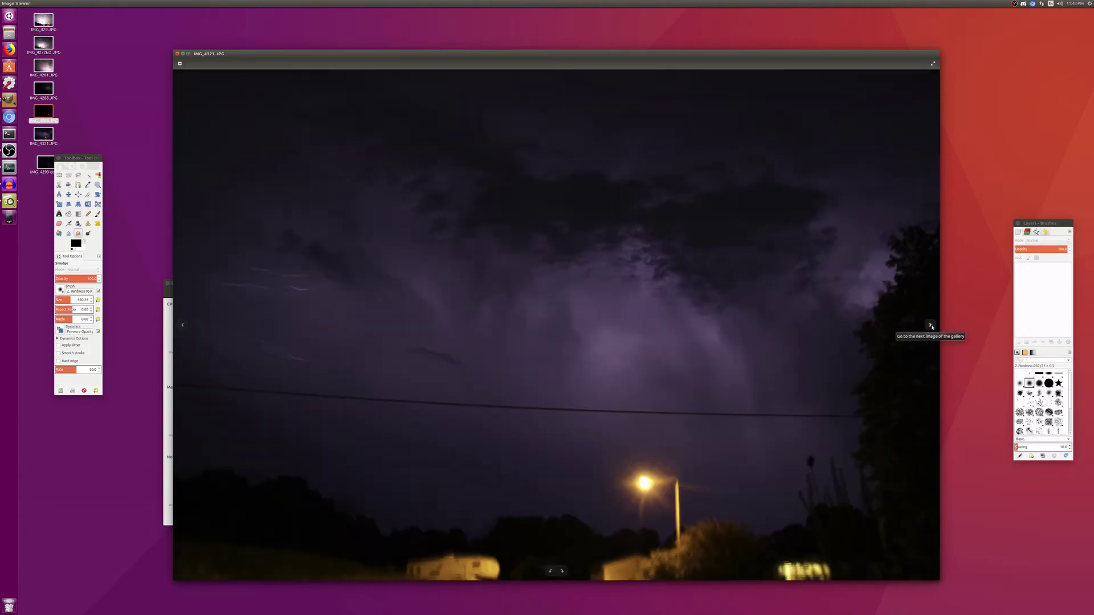
{"action": "left_click", "coordinate": [931, 326]}
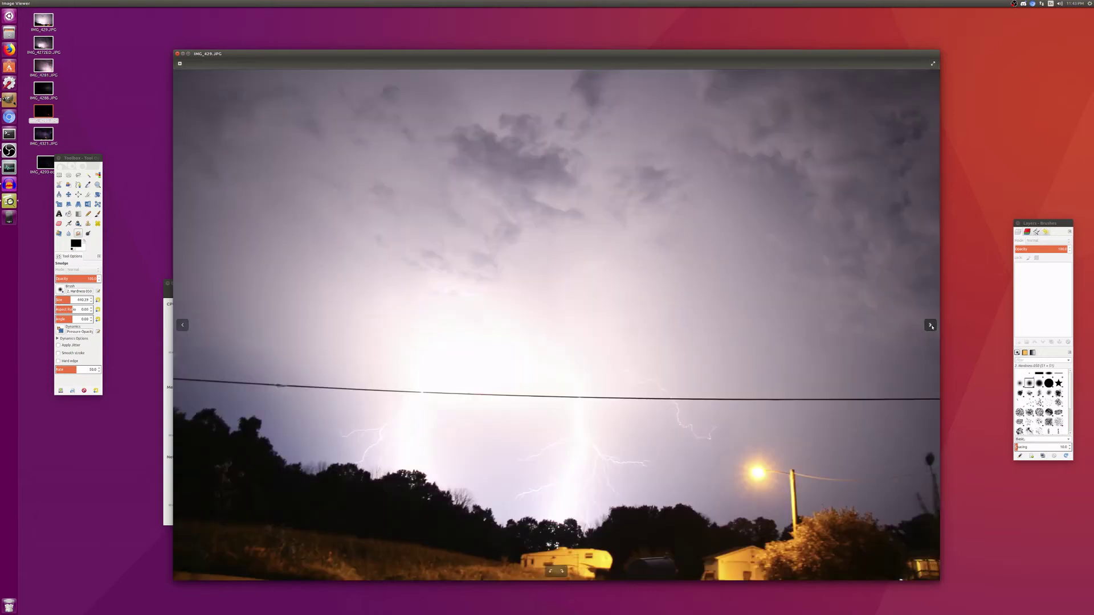
{"action": "left_click", "coordinate": [930, 326]}
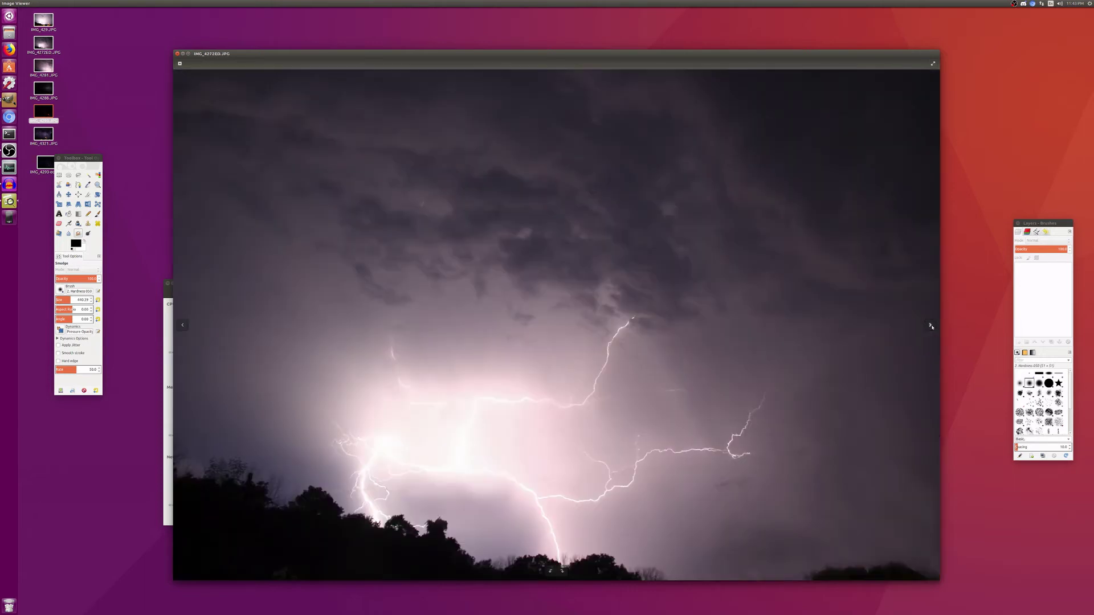
{"action": "left_click", "coordinate": [930, 326]}
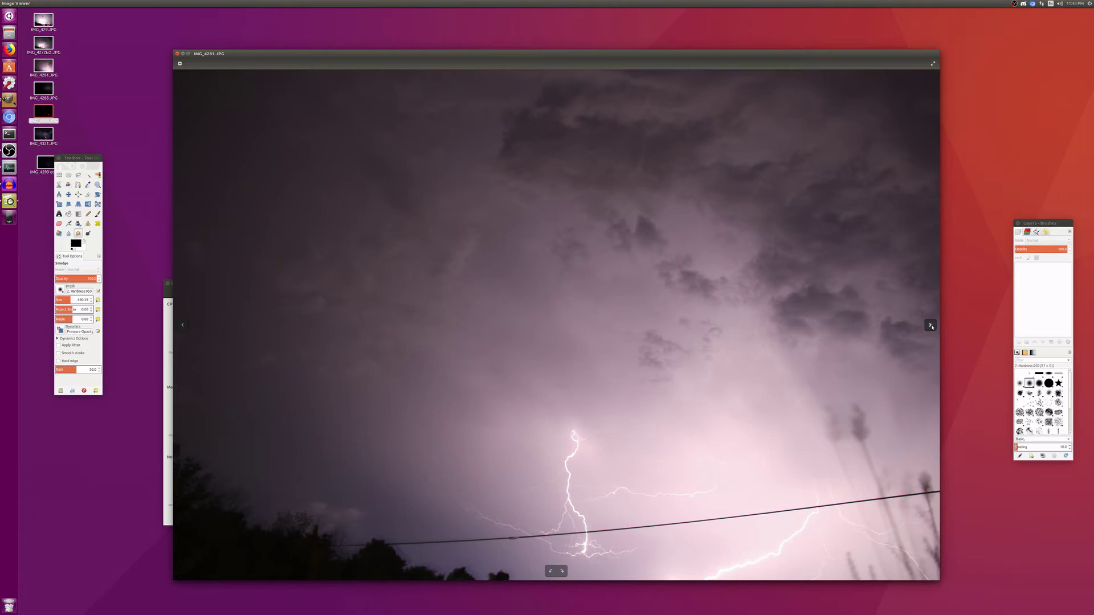
{"action": "left_click", "coordinate": [179, 54]}
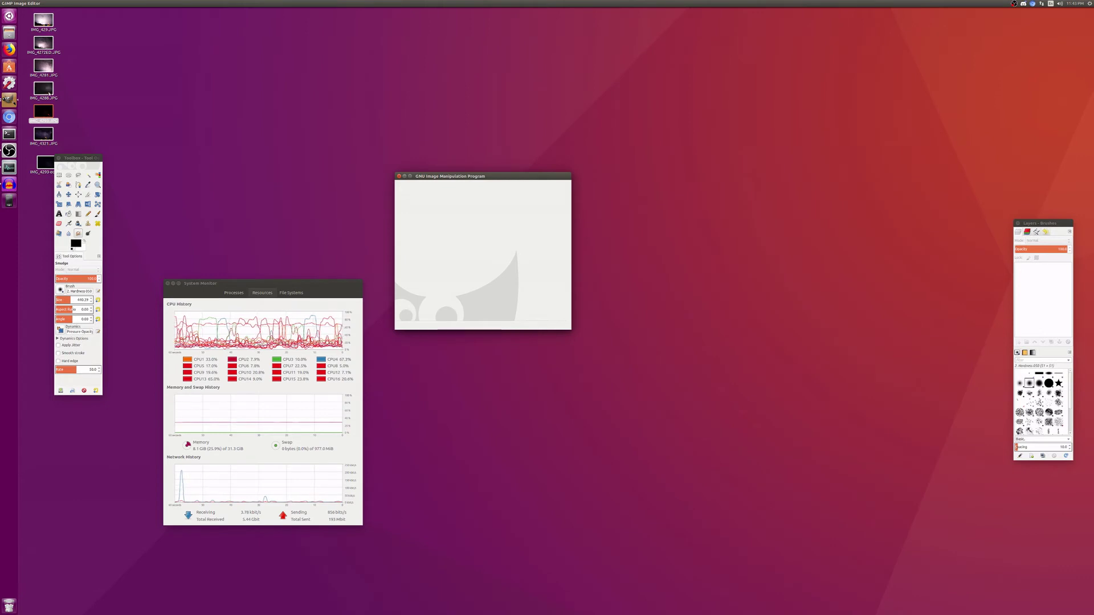
Step: Preview IMG_4281.JPG in the image viewer, load it into GIMP from the desktop, and maximize the image window
{"action": "double_click", "coordinate": [44, 69]}
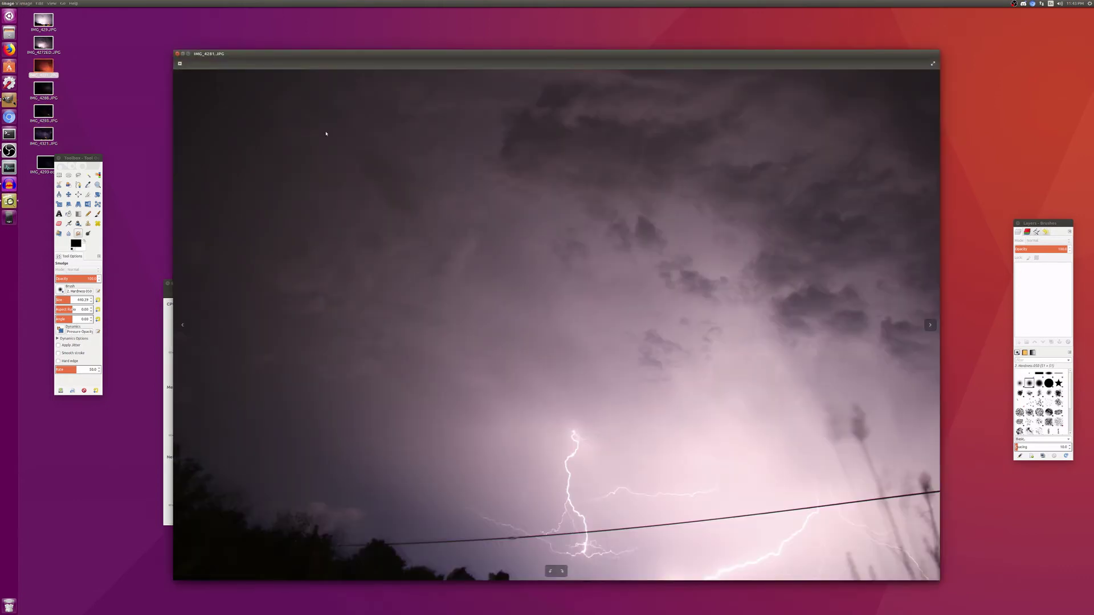
{"action": "left_click", "coordinate": [178, 54]}
{"action": "left_click_drag", "start_coordinate": [44, 68], "coordinate": [485, 221]}
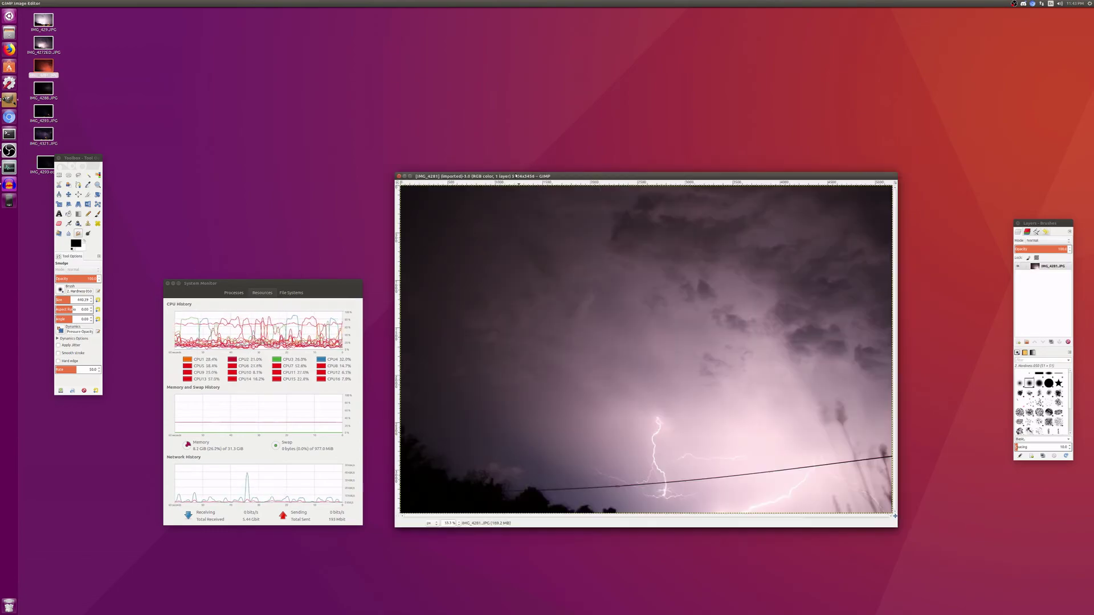
{"action": "double_click", "coordinate": [515, 178]}
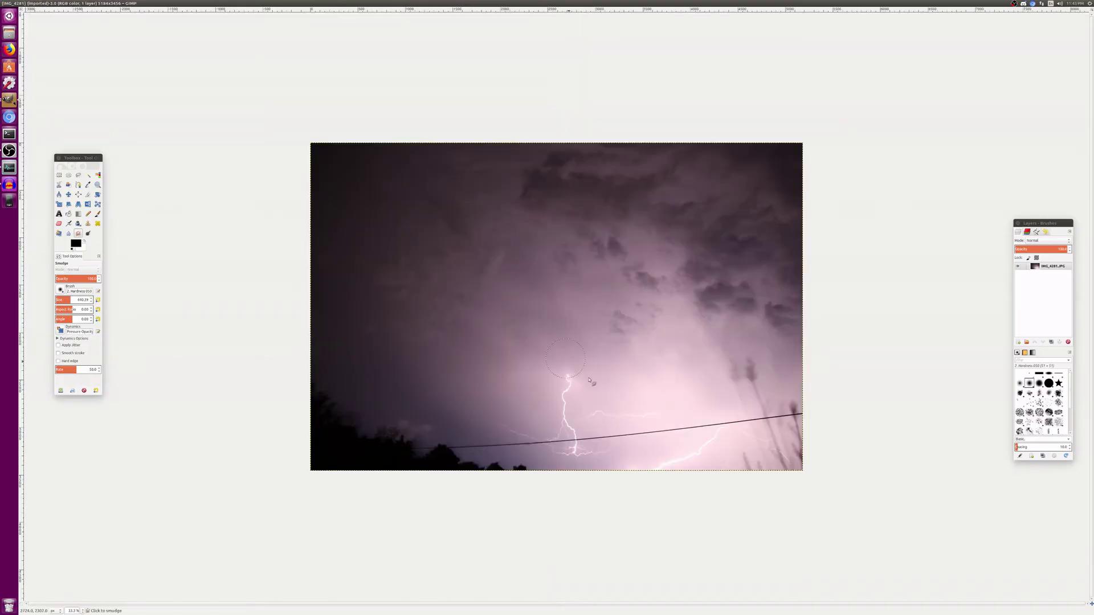
Step: Use the Clone tool with a brush size of about 237 to cover the darker blurred plant head on the right with nearby sky
{"action": "scroll", "coordinate": [641, 425], "scroll_direction": "up", "scroll_amount": 2}
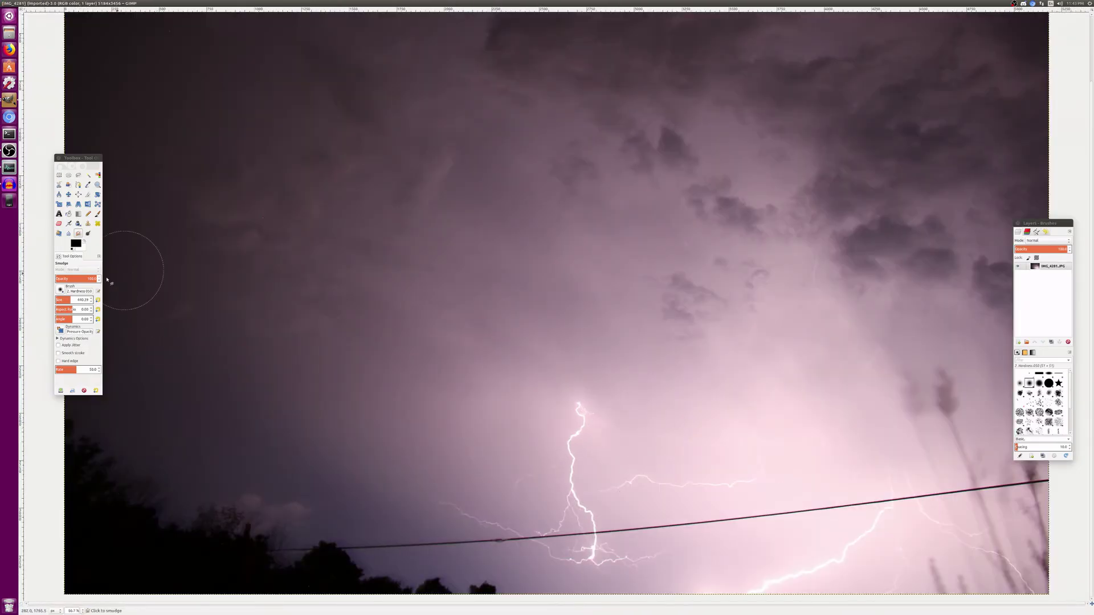
{"action": "left_click", "coordinate": [88, 224]}
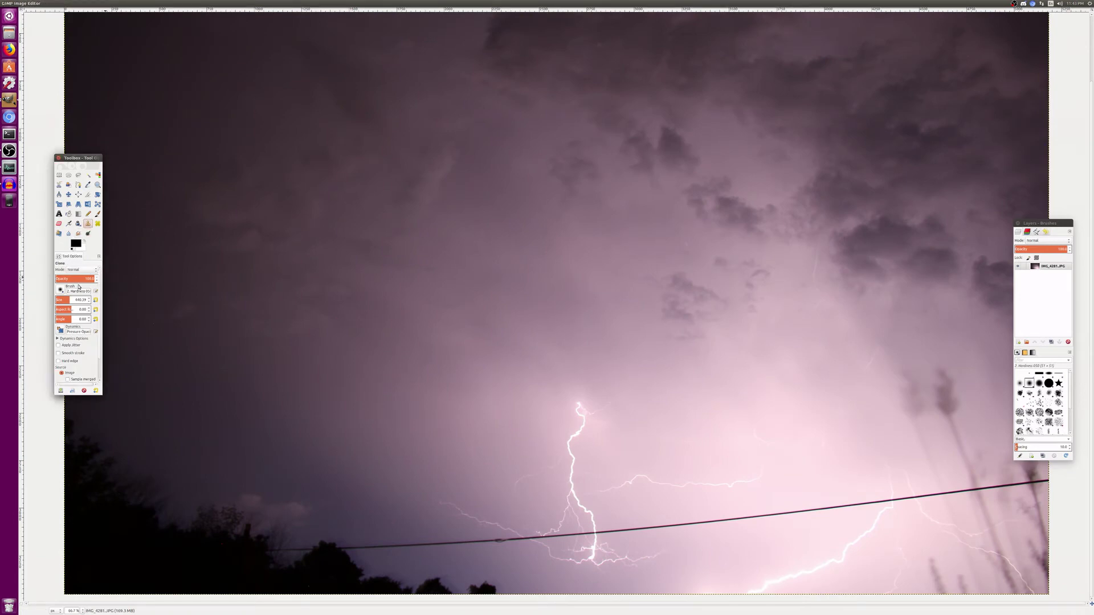
{"action": "left_click", "coordinate": [63, 301]}
{"action": "scroll", "coordinate": [860, 459], "scroll_direction": "up", "scroll_amount": 3}
{"action": "scroll", "coordinate": [835, 478], "scroll_direction": "right", "scroll_amount": 5}
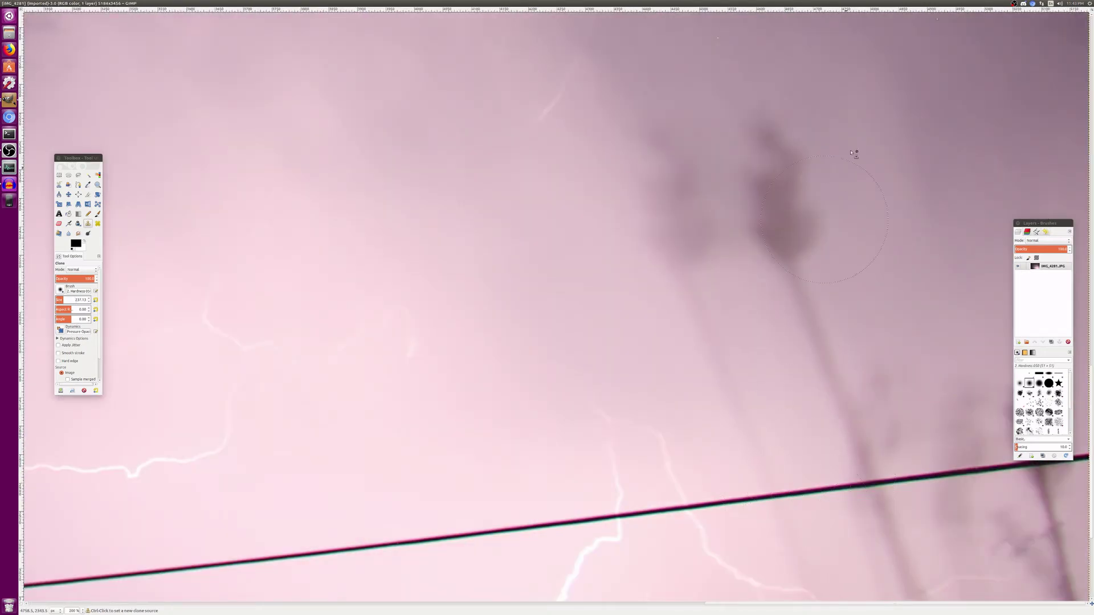
{"action": "left_click", "coordinate": [903, 103], "text": "ctrl"}
{"action": "mouse_move", "coordinate": [828, 125]}
{"action": "left_mouse_down"}
{"action": "mouse_move", "coordinate": [792, 122]}
{"action": "mouse_move", "coordinate": [770, 158]}
{"action": "mouse_move", "coordinate": [772, 206]}
{"action": "mouse_move", "coordinate": [805, 240]}
{"action": "mouse_move", "coordinate": [843, 333]}
{"action": "left_mouse_up"}
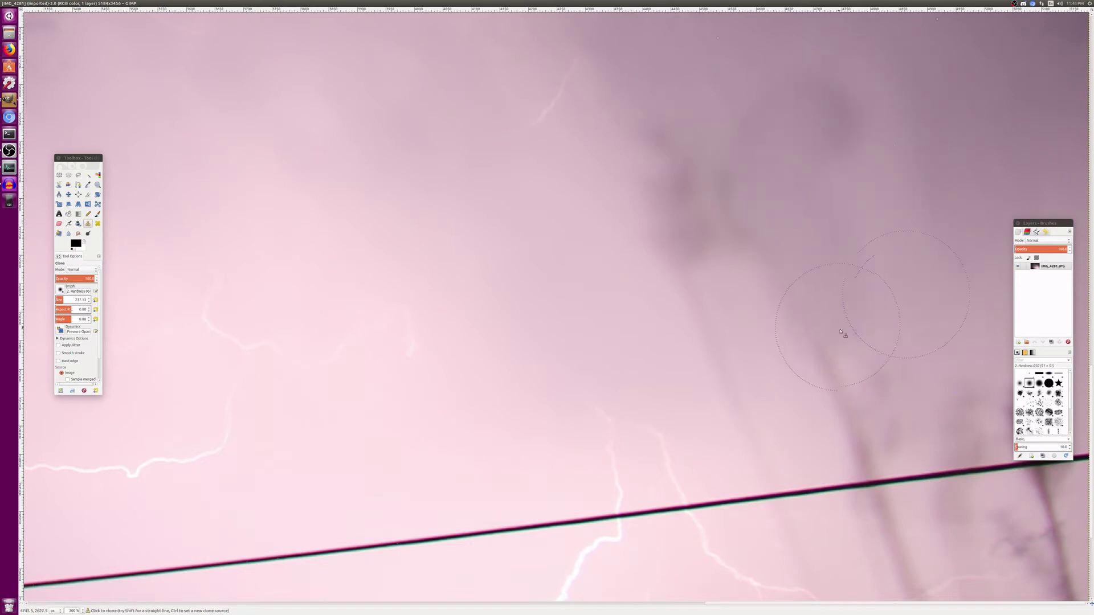
{"action": "left_click", "coordinate": [759, 43], "text": "ctrl"}
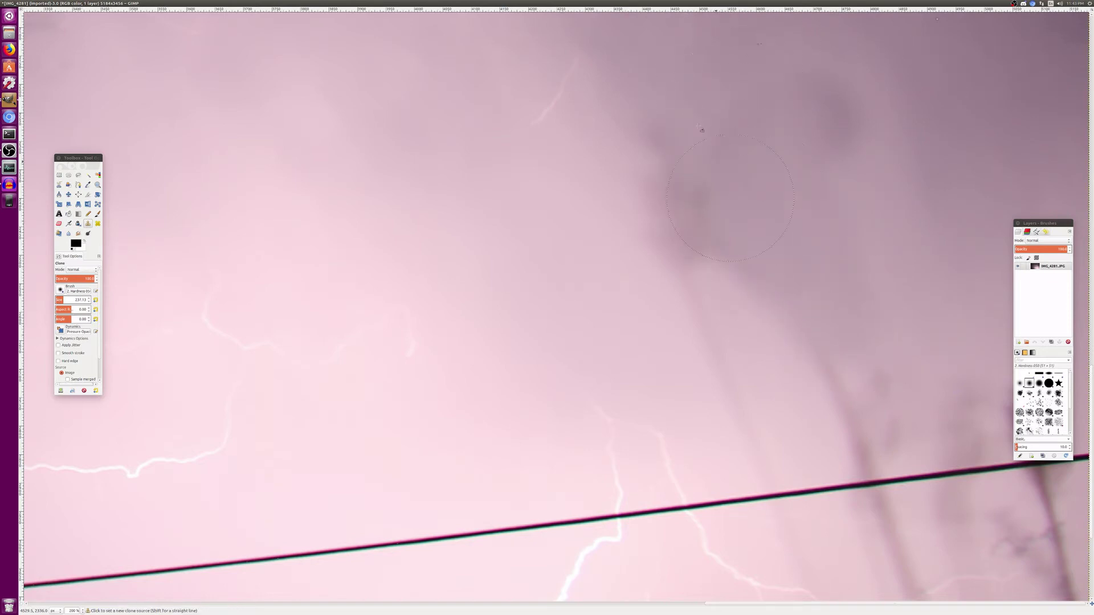
{"action": "left_click", "coordinate": [857, 43], "text": "ctrl"}
{"action": "mouse_move", "coordinate": [651, 79]}
{"action": "left_mouse_down"}
{"action": "mouse_move", "coordinate": [653, 108]}
{"action": "mouse_move", "coordinate": [625, 166]}
{"action": "left_mouse_up"}
{"action": "key", "text": "ctrl+z"}
Step: Sample the lighter sky beside the paler blurred plant and clone it over that plant's head and the stems above the power line
{"action": "left_click", "coordinate": [550, 232], "text": "ctrl"}
{"action": "mouse_move", "coordinate": [586, 225]}
{"action": "left_mouse_down"}
{"action": "mouse_move", "coordinate": [668, 233]}
{"action": "mouse_move", "coordinate": [653, 232]}
{"action": "mouse_move", "coordinate": [633, 198]}
{"action": "mouse_move", "coordinate": [660, 157]}
{"action": "mouse_move", "coordinate": [644, 208]}
{"action": "left_mouse_up"}
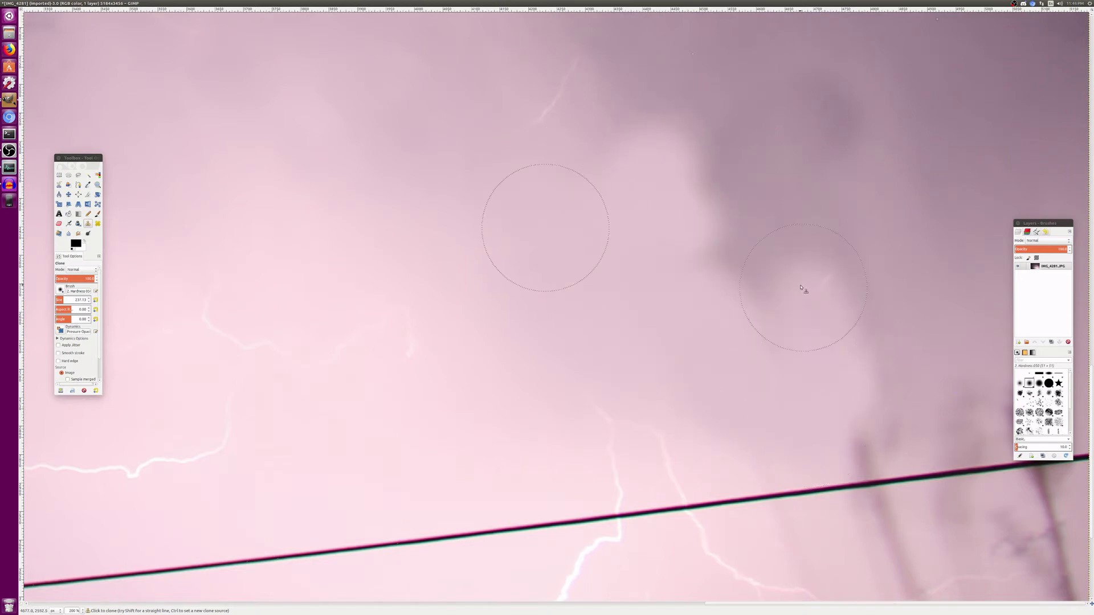
{"action": "left_click_drag", "start_coordinate": [733, 213], "coordinate": [798, 88]}
{"action": "mouse_move", "coordinate": [840, 243]}
{"action": "left_mouse_down"}
{"action": "mouse_move", "coordinate": [830, 279]}
{"action": "mouse_move", "coordinate": [773, 148]}
{"action": "mouse_move", "coordinate": [749, 122]}
{"action": "mouse_move", "coordinate": [767, 125]}
{"action": "mouse_move", "coordinate": [713, 216]}
{"action": "mouse_move", "coordinate": [715, 99]}
{"action": "left_mouse_up"}
Step: Lower the clone opacity to about 75 and brush size to about 173, and clone sky over the stems around the power line
{"action": "left_click", "coordinate": [88, 279]}
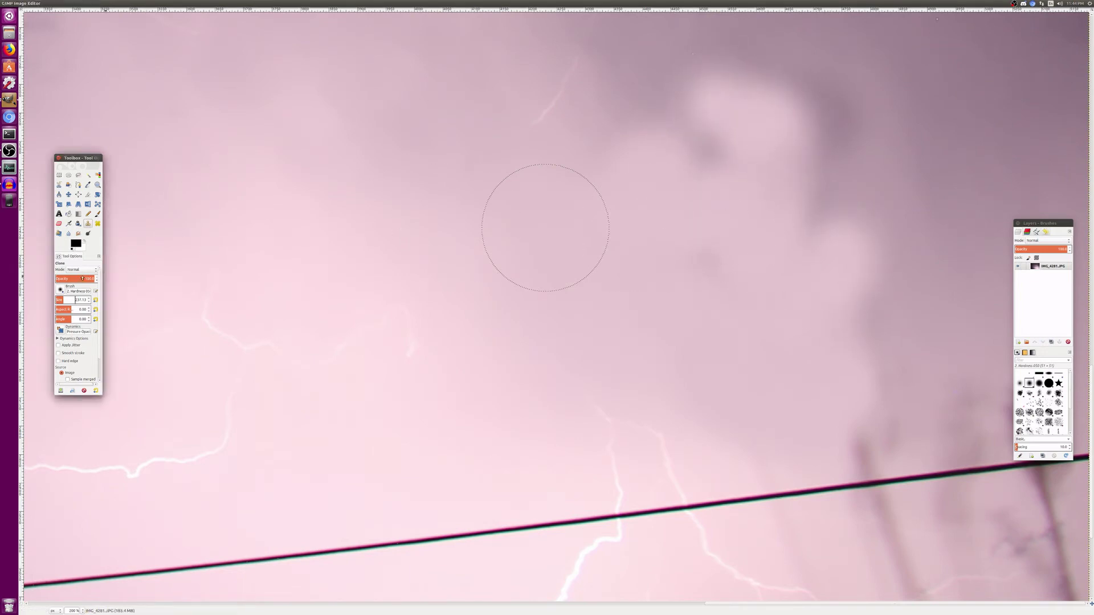
{"action": "left_click", "coordinate": [61, 300]}
{"action": "left_click", "coordinate": [807, 258], "text": "ctrl"}
{"action": "mouse_move", "coordinate": [814, 251]}
{"action": "left_mouse_down"}
{"action": "mouse_move", "coordinate": [810, 160]}
{"action": "mouse_move", "coordinate": [781, 144]}
{"action": "left_mouse_up"}
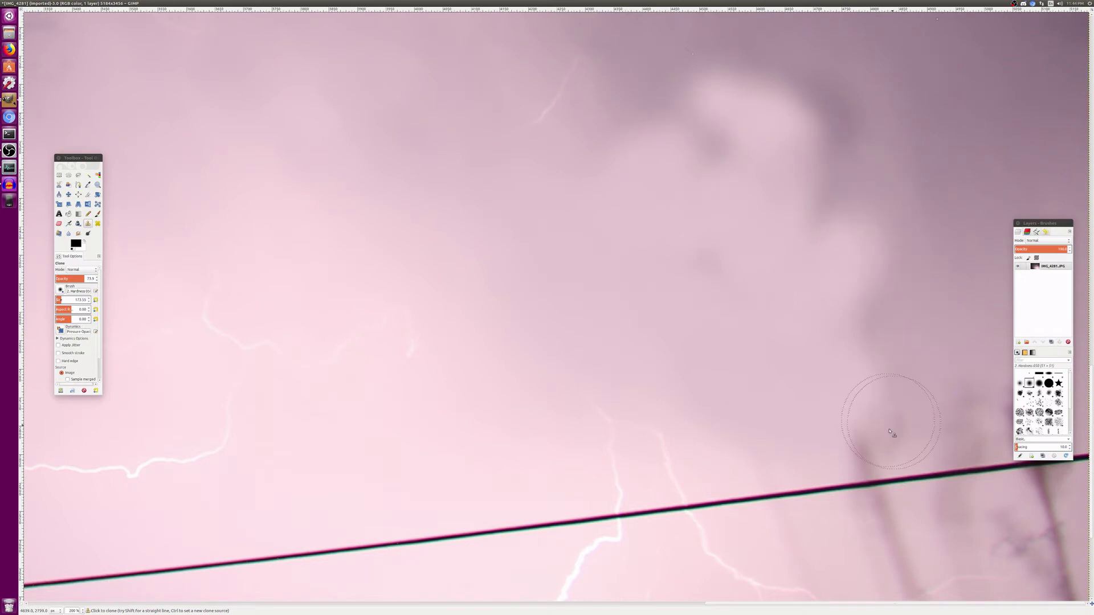
{"action": "mouse_move", "coordinate": [869, 452]}
{"action": "left_mouse_down"}
{"action": "mouse_move", "coordinate": [847, 421]}
{"action": "mouse_move", "coordinate": [832, 421]}
{"action": "mouse_move", "coordinate": [858, 432]}
{"action": "mouse_move", "coordinate": [865, 467]}
{"action": "mouse_move", "coordinate": [905, 447]}
{"action": "left_mouse_up"}
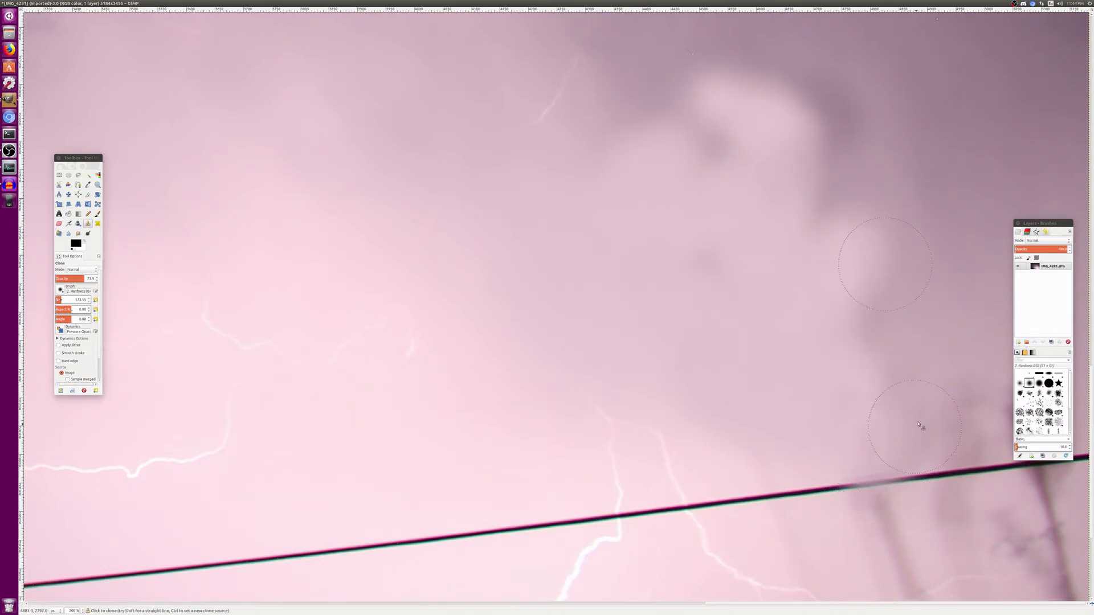
{"action": "mouse_move", "coordinate": [936, 366]}
{"action": "left_mouse_down"}
{"action": "mouse_move", "coordinate": [976, 457]}
{"action": "mouse_move", "coordinate": [879, 518]}
{"action": "mouse_move", "coordinate": [947, 503]}
{"action": "mouse_move", "coordinate": [964, 482]}
{"action": "left_mouse_up"}
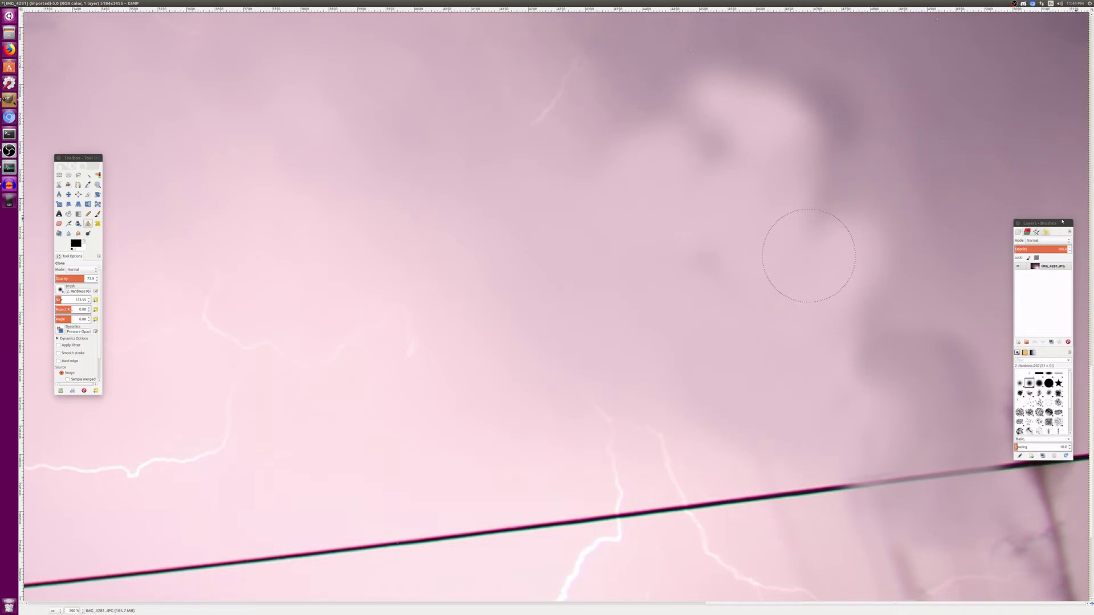
Step: Move the Layers and Brushes dock off the rightmost plant, clone sky over that plant, and undo the last stroke
{"action": "mouse_move", "coordinate": [1062, 222]}
{"action": "left_mouse_down"}
{"action": "mouse_move", "coordinate": [829, 189]}
{"action": "mouse_move", "coordinate": [467, 206]}
{"action": "left_mouse_up"}
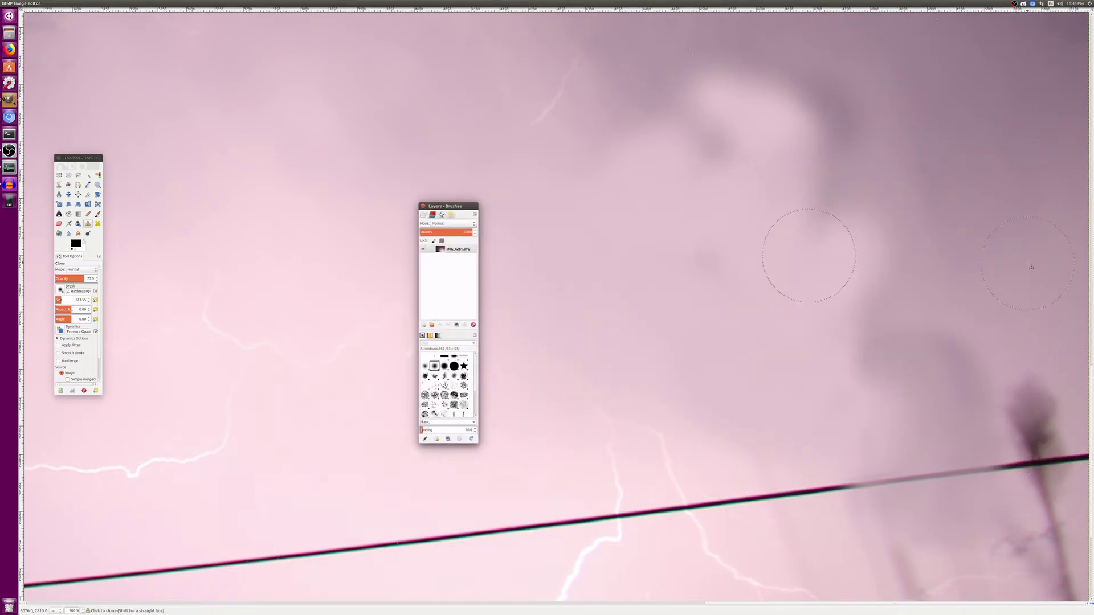
{"action": "left_click", "coordinate": [1019, 311], "text": "ctrl"}
{"action": "left_click_drag", "start_coordinate": [1041, 424], "coordinate": [1022, 476]}
{"action": "mouse_move", "coordinate": [966, 377]}
{"action": "left_mouse_down"}
{"action": "mouse_move", "coordinate": [953, 490]}
{"action": "mouse_move", "coordinate": [870, 481]}
{"action": "mouse_move", "coordinate": [1089, 462]}
{"action": "mouse_move", "coordinate": [1008, 460]}
{"action": "mouse_move", "coordinate": [1070, 466]}
{"action": "mouse_move", "coordinate": [1036, 485]}
{"action": "left_mouse_up"}
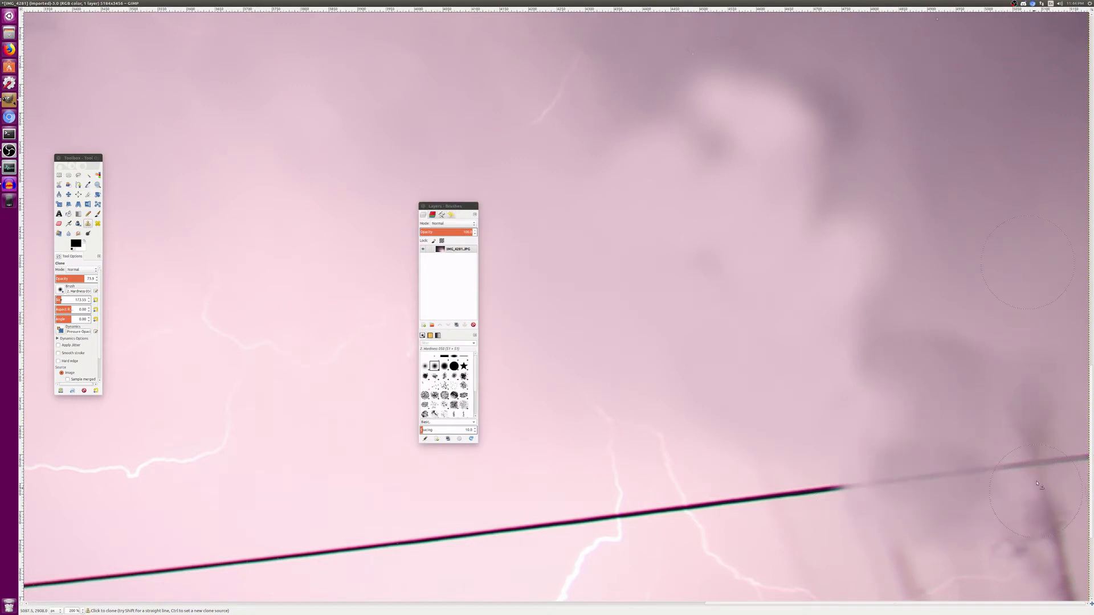
{"action": "left_click", "coordinate": [988, 182], "text": "ctrl"}
{"action": "mouse_move", "coordinate": [1017, 428]}
{"action": "left_mouse_down"}
{"action": "mouse_move", "coordinate": [1054, 518]}
{"action": "mouse_move", "coordinate": [1057, 583]}
{"action": "mouse_move", "coordinate": [1011, 558]}
{"action": "mouse_move", "coordinate": [1056, 512]}
{"action": "mouse_move", "coordinate": [928, 587]}
{"action": "mouse_move", "coordinate": [872, 492]}
{"action": "mouse_move", "coordinate": [912, 478]}
{"action": "left_mouse_up"}
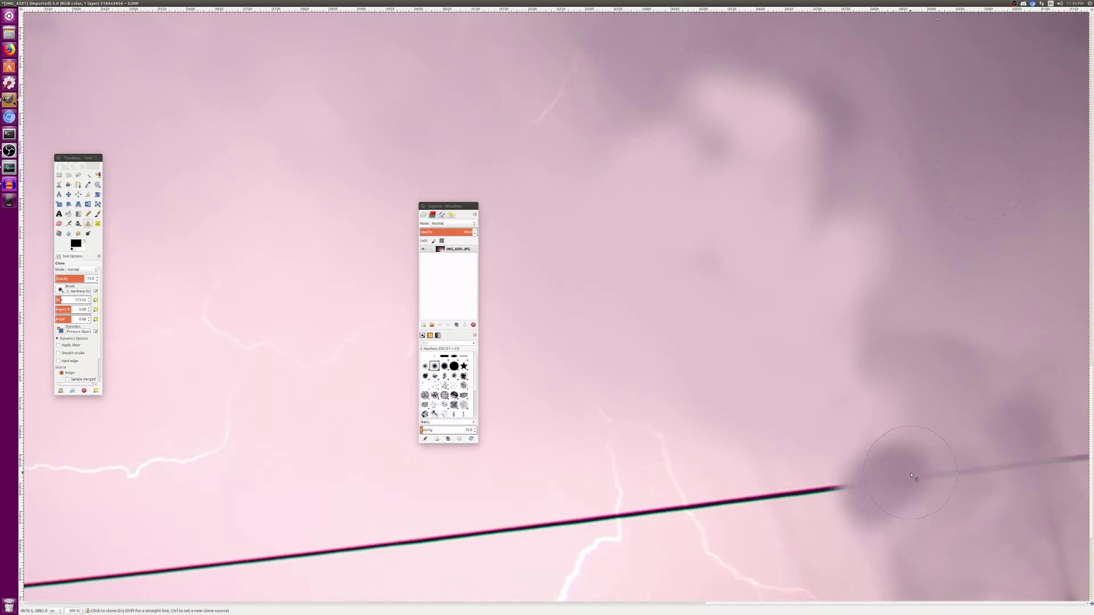
{"action": "key", "text": "ctrl+z"}
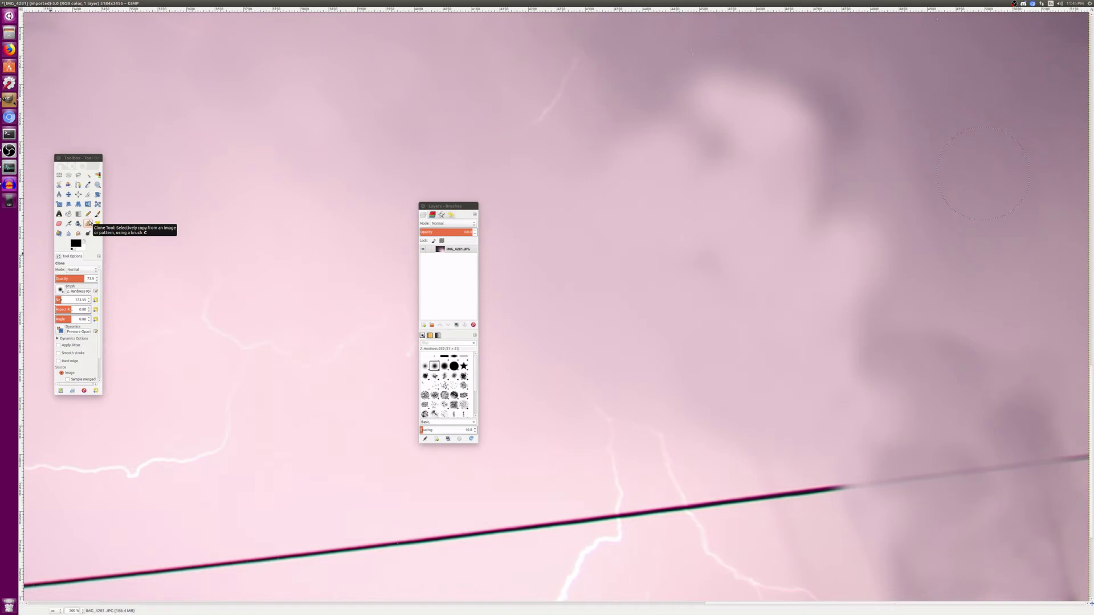
Step: Move the Layers and Brushes dock to the upper-right sky and set the clone opacity and brush size both to 100
{"action": "mouse_move", "coordinate": [434, 205]}
{"action": "left_mouse_down"}
{"action": "mouse_move", "coordinate": [697, 197]}
{"action": "mouse_move", "coordinate": [989, 76]}
{"action": "left_mouse_up"}
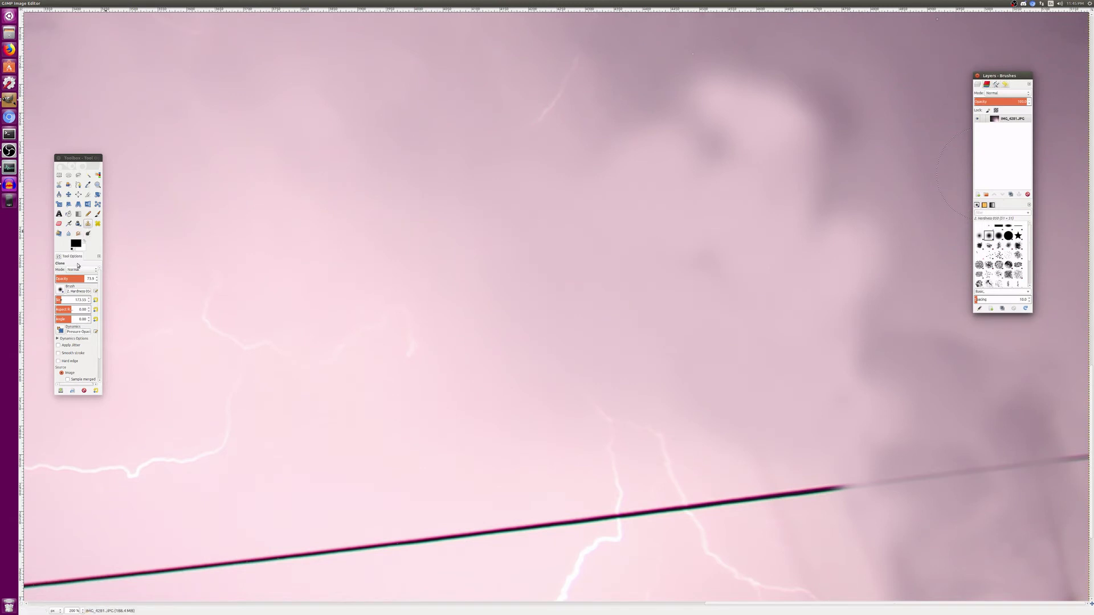
{"action": "left_click_drag", "start_coordinate": [81, 278], "coordinate": [132, 276]}
{"action": "left_click", "coordinate": [134, 271]}
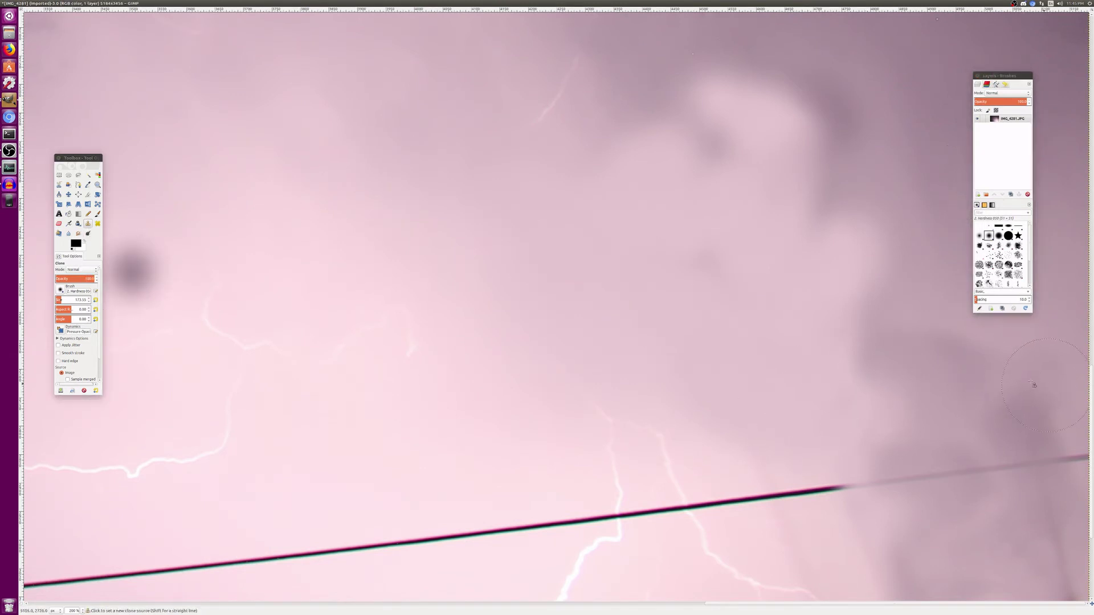
{"action": "left_click", "coordinate": [59, 300]}
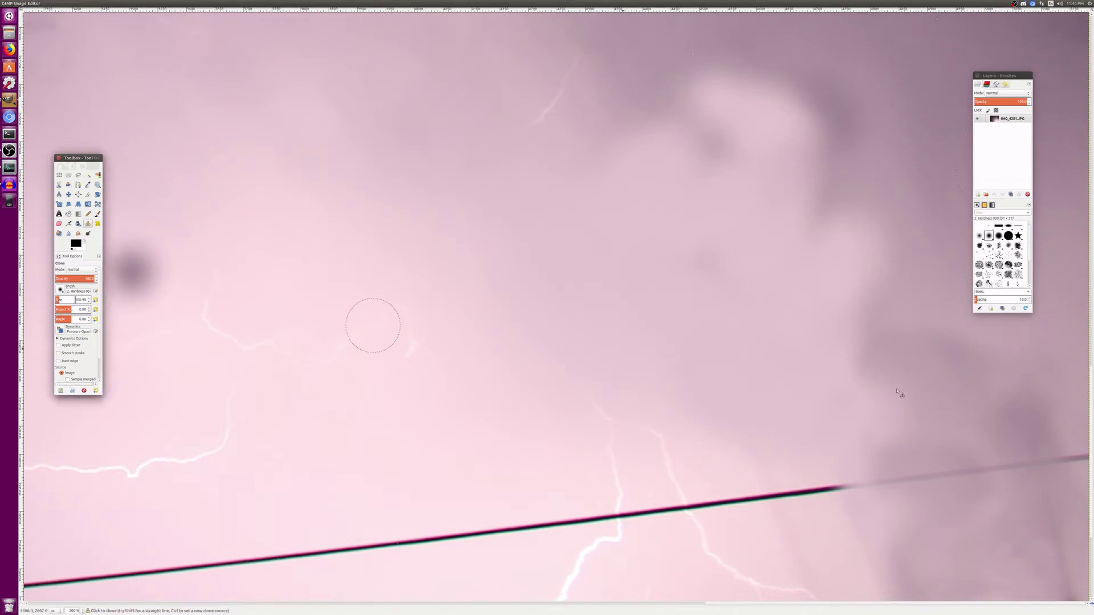
Step: Clone sky over the power line from the photo's right edge leftward, skipping the piece that crosses the right-hand lightning
{"action": "left_click", "coordinate": [1063, 405], "text": "ctrl"}
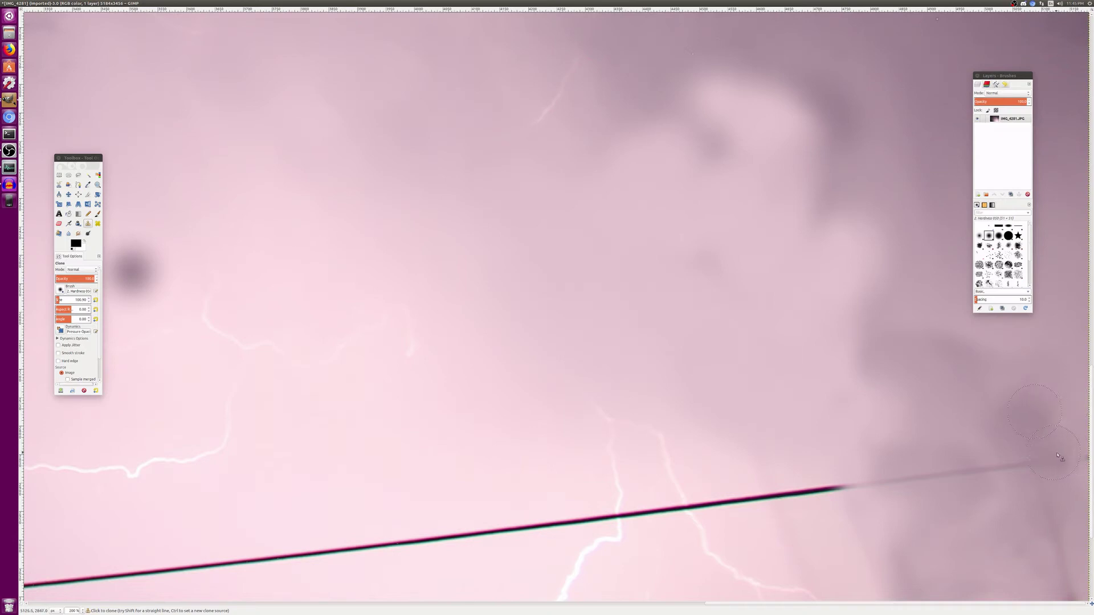
{"action": "left_click_drag", "start_coordinate": [1024, 463], "coordinate": [712, 503]}
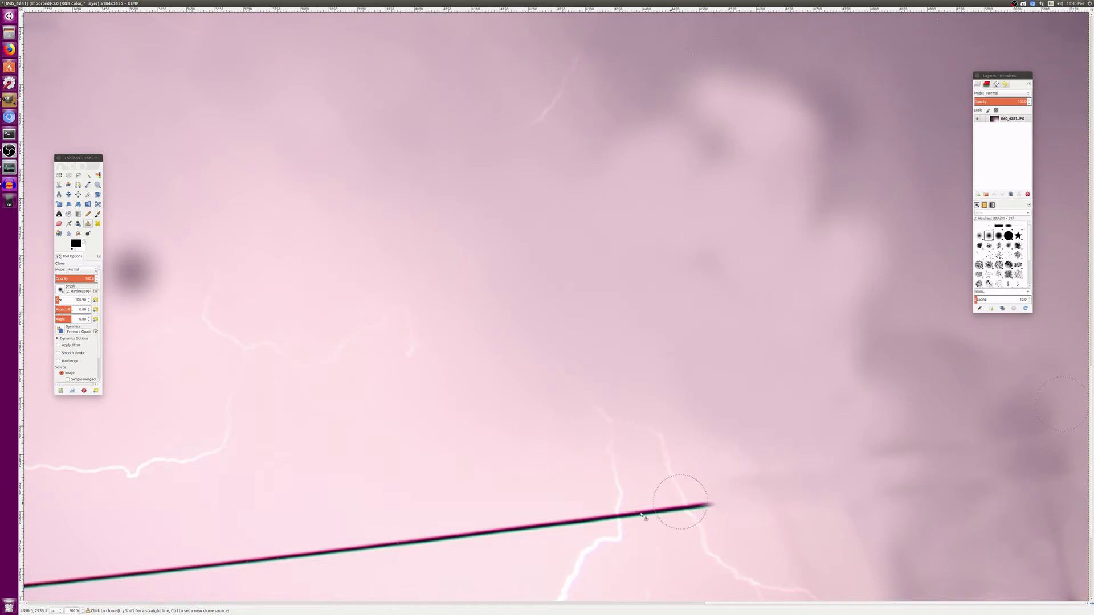
{"action": "left_click_drag", "start_coordinate": [578, 523], "coordinate": [168, 560]}
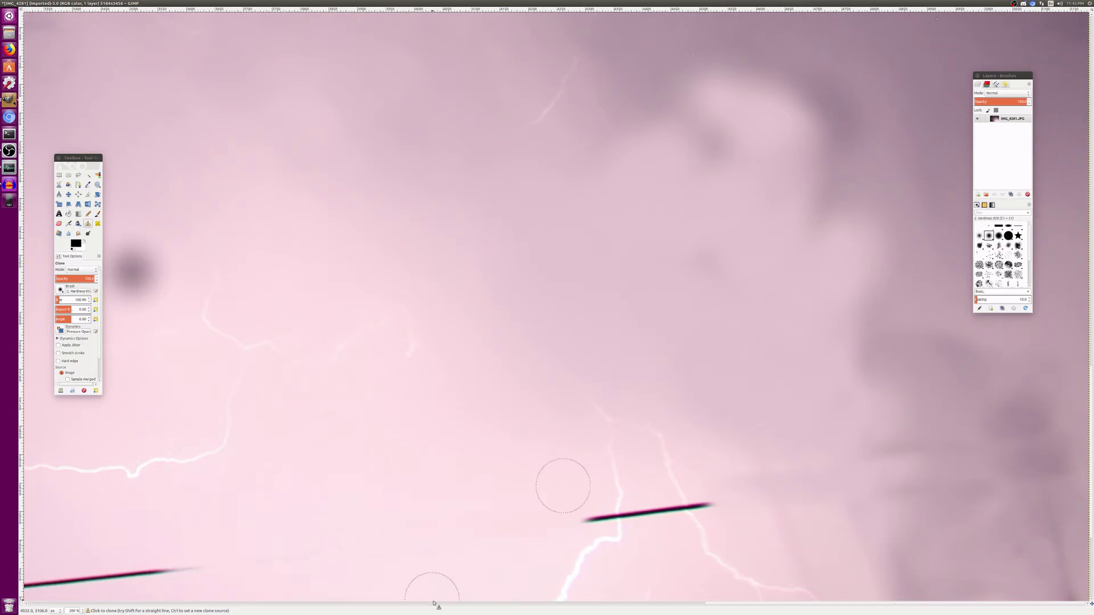
Step: Clone sky over the power line's middle stretch, stopping just right of the main lightning bolt
{"action": "scroll", "coordinate": [712, 609], "scroll_direction": "left", "scroll_amount": 1}
{"action": "scroll", "coordinate": [711, 609], "scroll_direction": "left", "scroll_amount": 2}
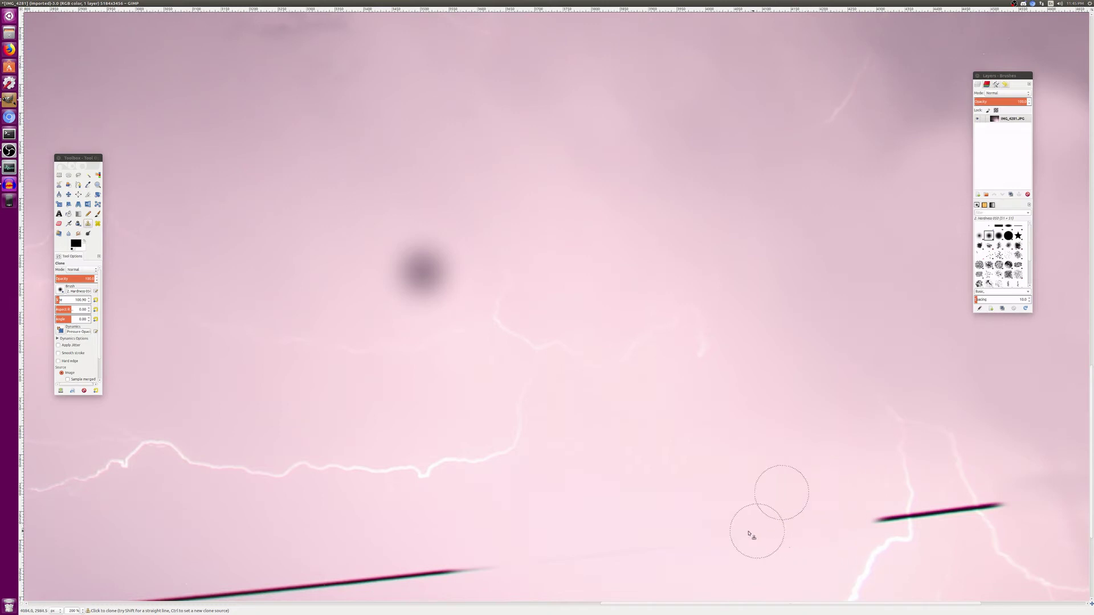
{"action": "left_click_drag", "start_coordinate": [507, 564], "coordinate": [234, 590]}
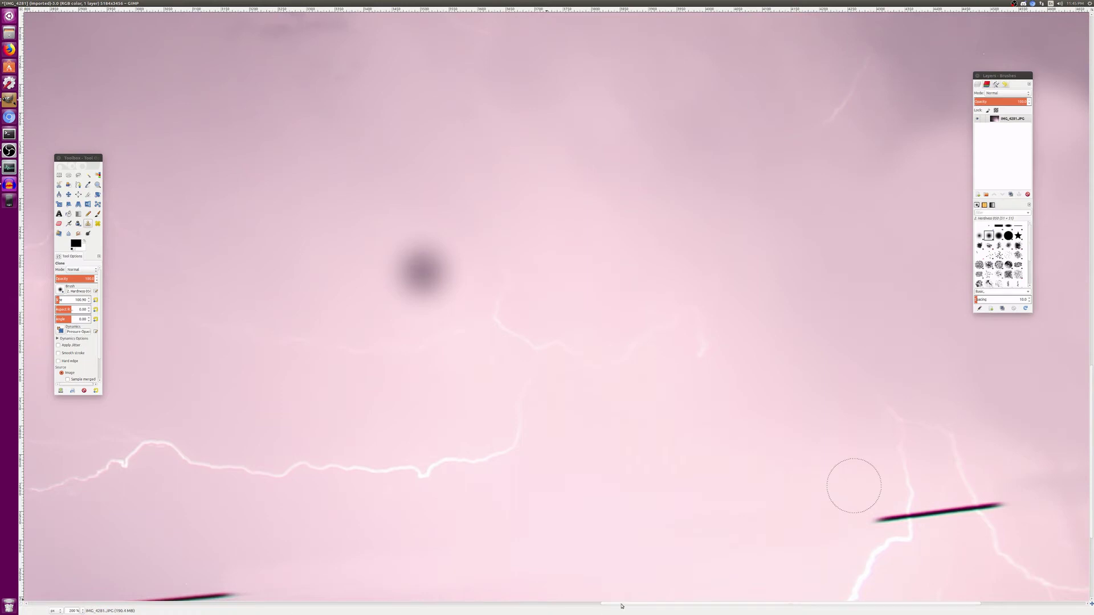
{"action": "left_click_drag", "start_coordinate": [622, 604], "coordinate": [593, 605]}
{"action": "scroll", "coordinate": [716, 477], "scroll_direction": "down", "scroll_amount": 5}
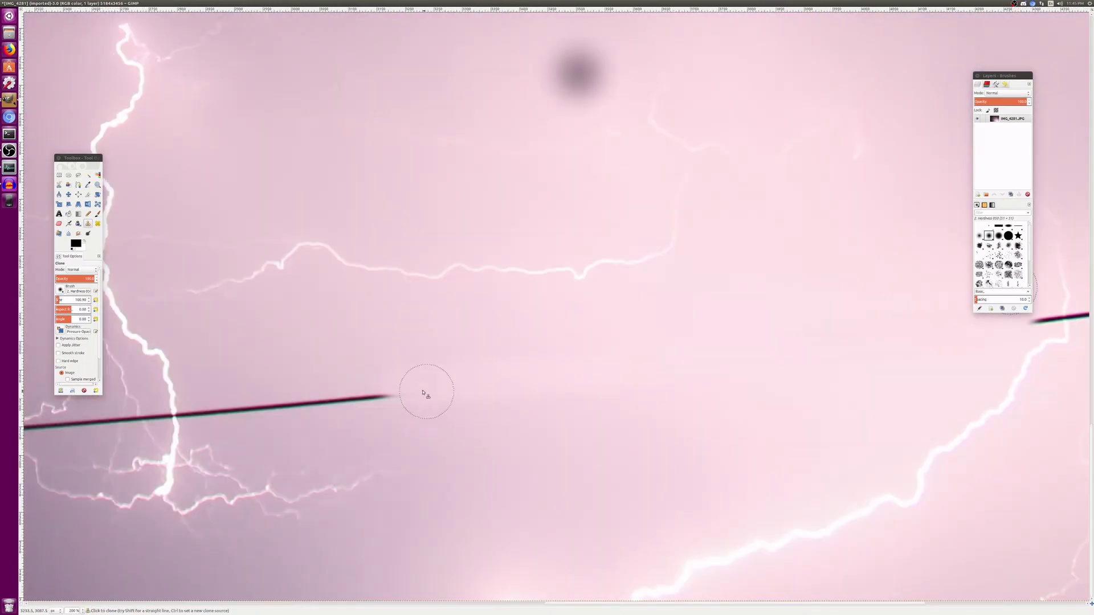
{"action": "left_click_drag", "start_coordinate": [558, 603], "coordinate": [513, 597]}
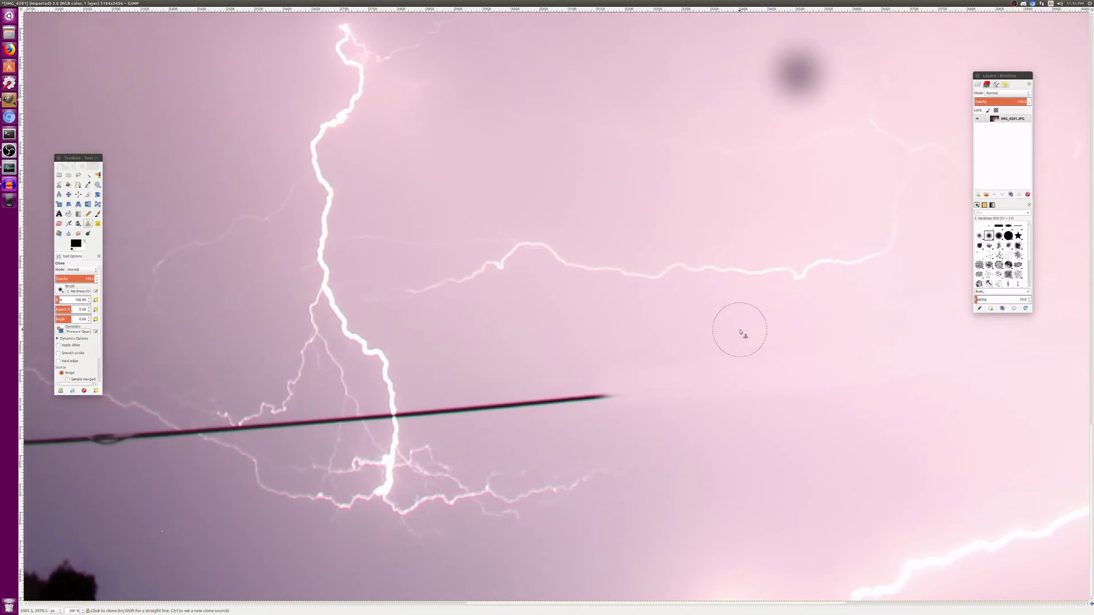
{"action": "left_click", "coordinate": [767, 345], "text": "ctrl"}
{"action": "left_click_drag", "start_coordinate": [781, 380], "coordinate": [441, 411]}
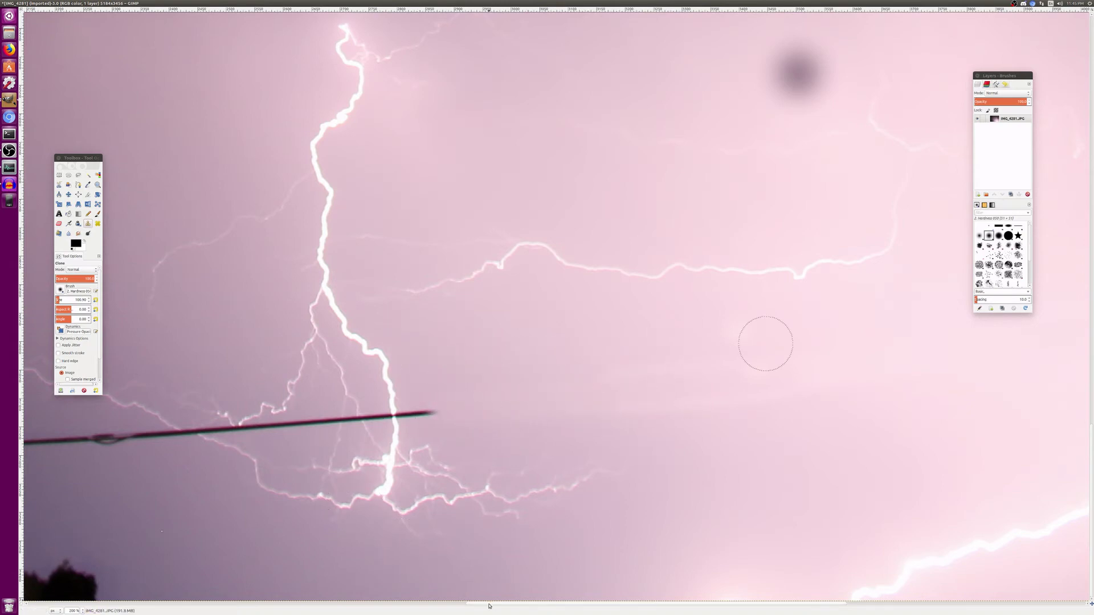
Step: Clone dark sky over the power line from the left treetops to the lightning branch, including the loop on the cable
{"action": "left_click_drag", "start_coordinate": [490, 603], "coordinate": [272, 611]}
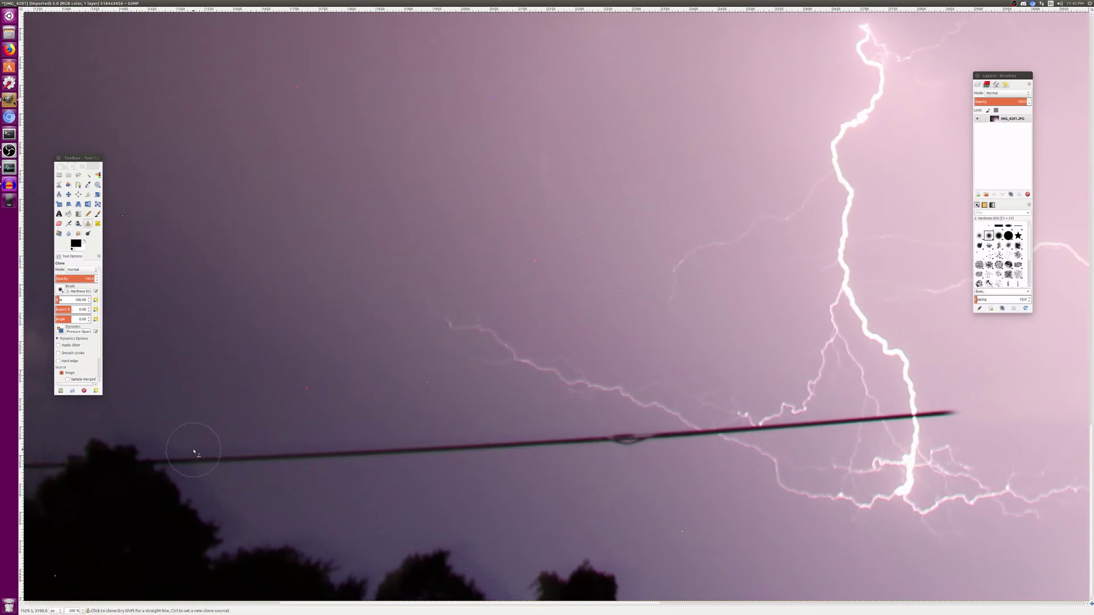
{"action": "left_click", "coordinate": [169, 415], "text": "ctrl"}
{"action": "left_click", "coordinate": [169, 415], "text": "ctrl"}
{"action": "left_click_drag", "start_coordinate": [182, 456], "coordinate": [514, 439]}
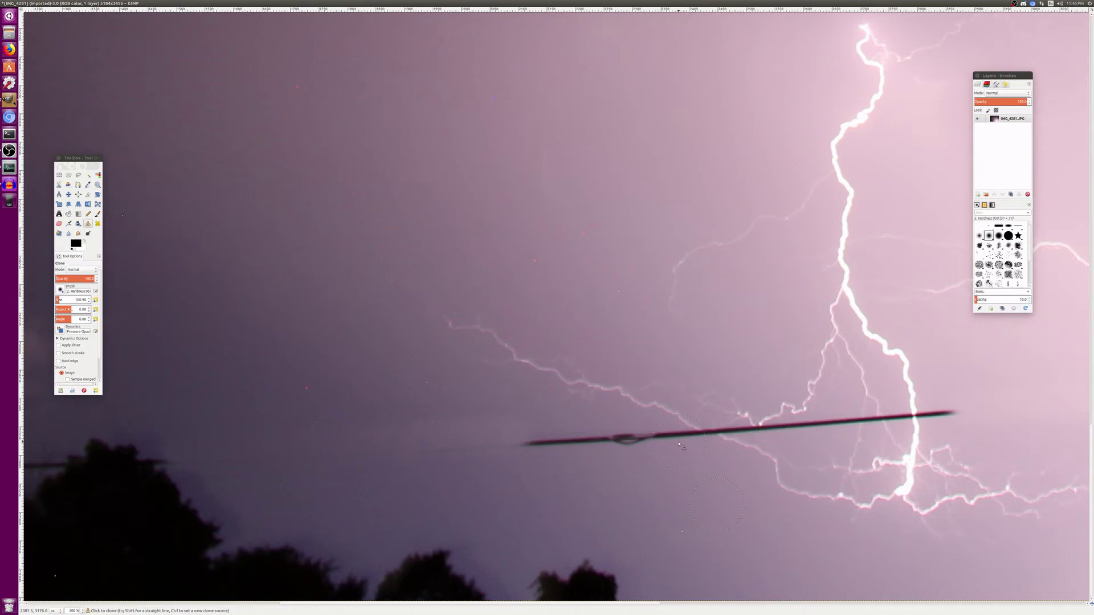
{"action": "left_click_drag", "start_coordinate": [679, 444], "coordinate": [537, 445]}
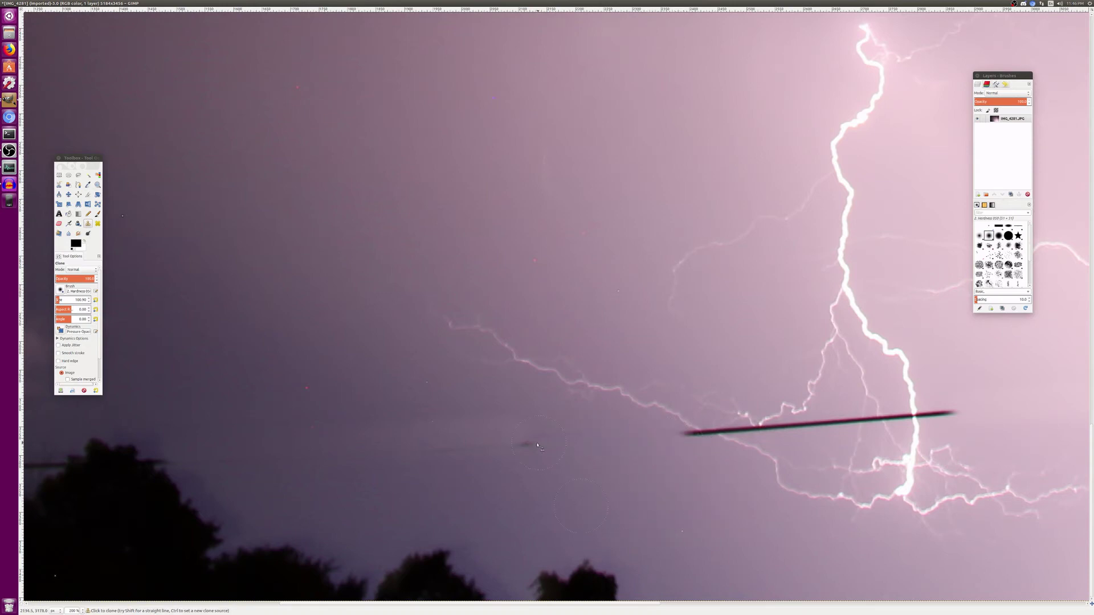
Step: Clone out the short stretch of power line between the trees and its remnant beside the right treetop
{"action": "scroll", "coordinate": [514, 473], "scroll_direction": "left", "scroll_amount": 10}
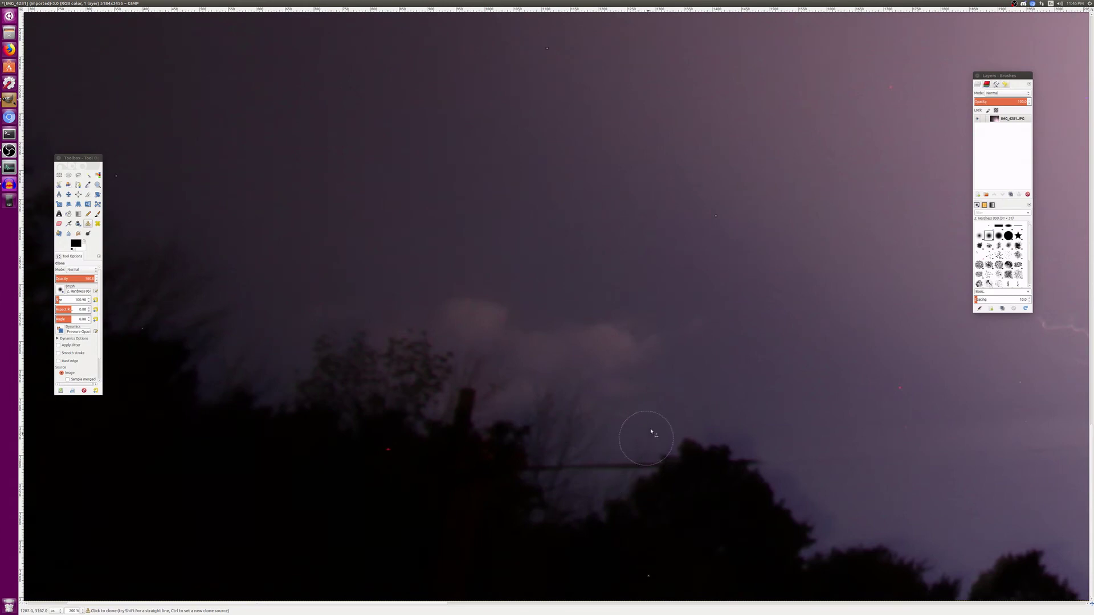
{"action": "left_click", "coordinate": [570, 425], "text": "ctrl"}
{"action": "mouse_move", "coordinate": [560, 460]}
{"action": "left_mouse_down"}
{"action": "mouse_move", "coordinate": [547, 454]}
{"action": "mouse_move", "coordinate": [532, 469]}
{"action": "mouse_move", "coordinate": [592, 465]}
{"action": "left_mouse_up"}
{"action": "left_click", "coordinate": [569, 495], "text": "ctrl"}
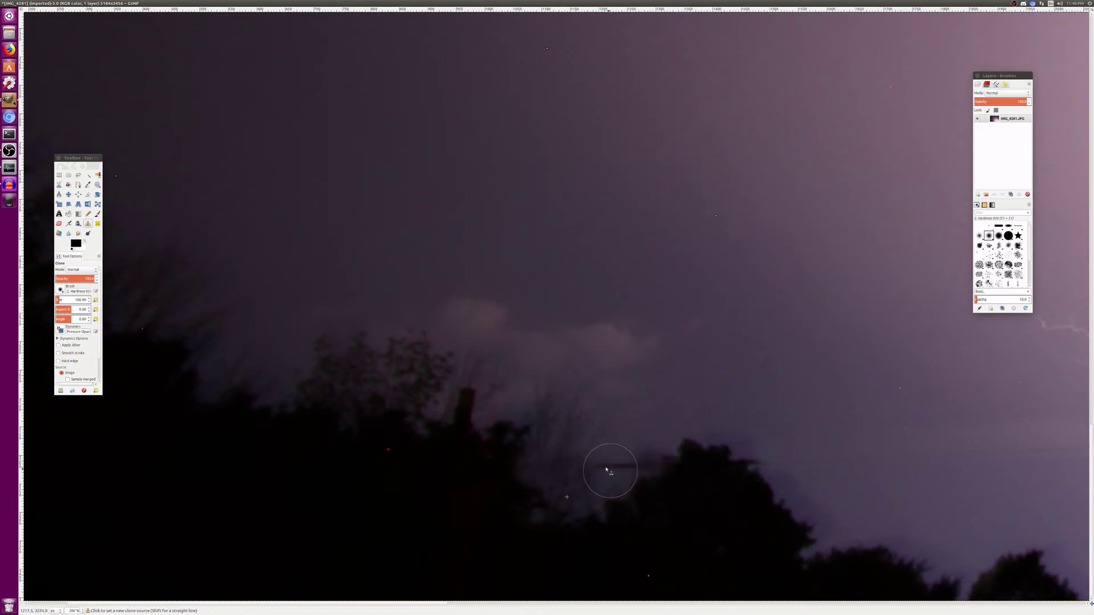
{"action": "left_click", "coordinate": [544, 423], "text": "ctrl"}
{"action": "left_click", "coordinate": [813, 414], "text": "ctrl"}
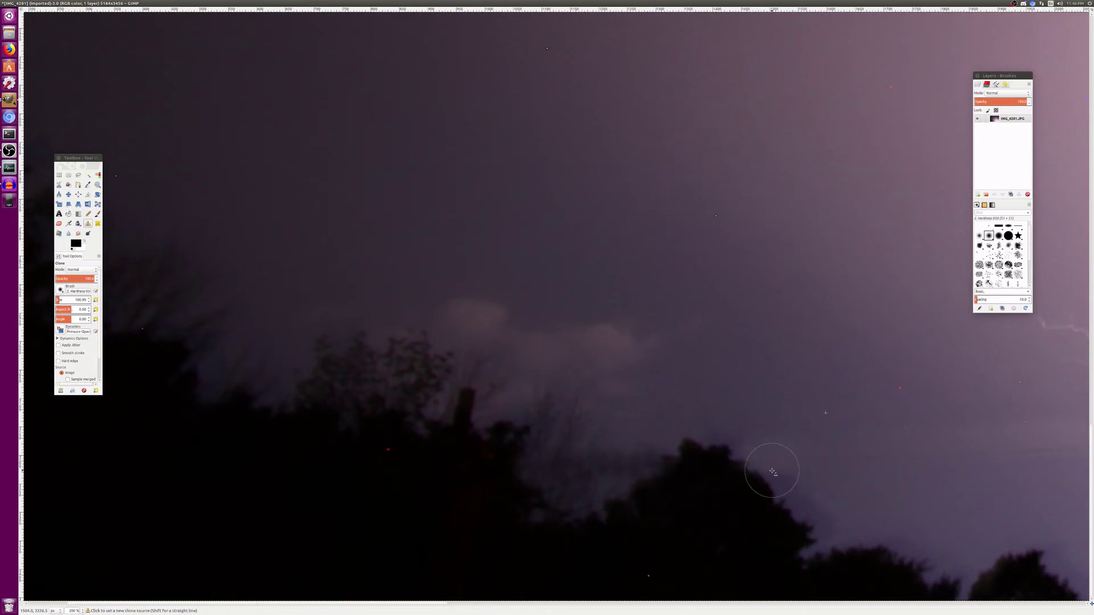
Step: Set the clone brush size to 5 and clone the main lightning bolt across the power line to bridge its gap
{"action": "key", "text": "shift+2"}
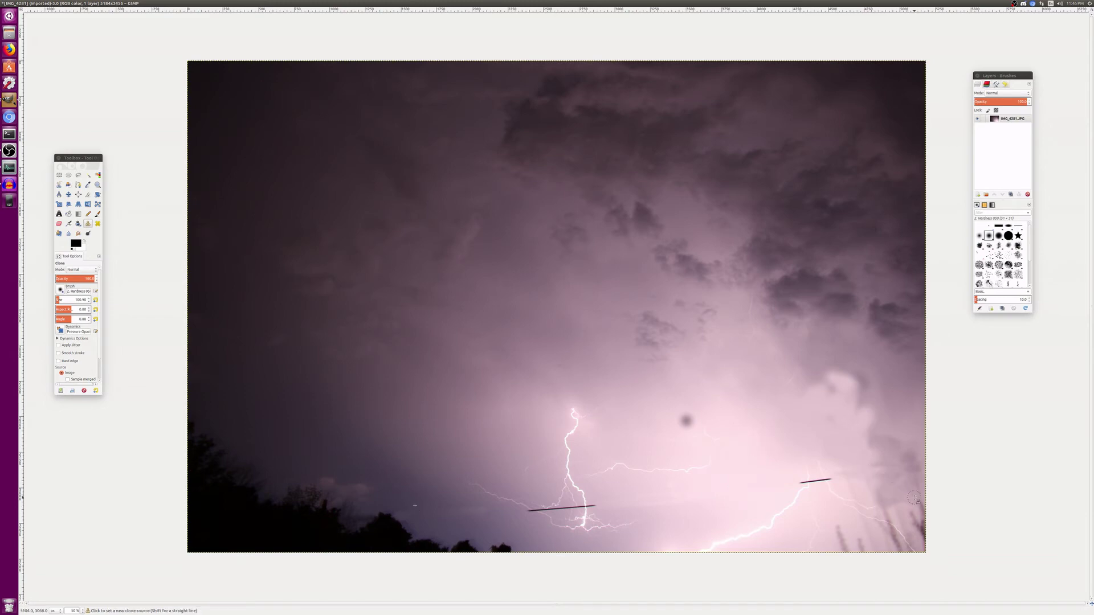
{"action": "scroll", "coordinate": [915, 498], "scroll_direction": "up", "scroll_amount": 3}
{"action": "scroll", "coordinate": [914, 498], "scroll_direction": "down", "scroll_amount": 3}
{"action": "scroll", "coordinate": [680, 488], "scroll_direction": "up", "scroll_amount": 2}
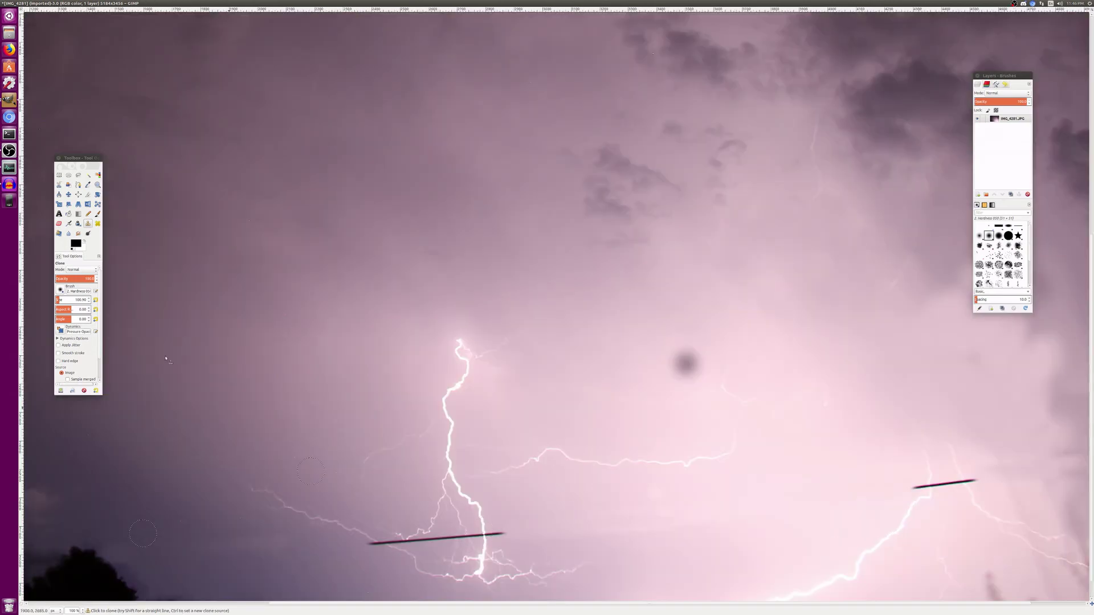
{"action": "left_click", "coordinate": [75, 301]}
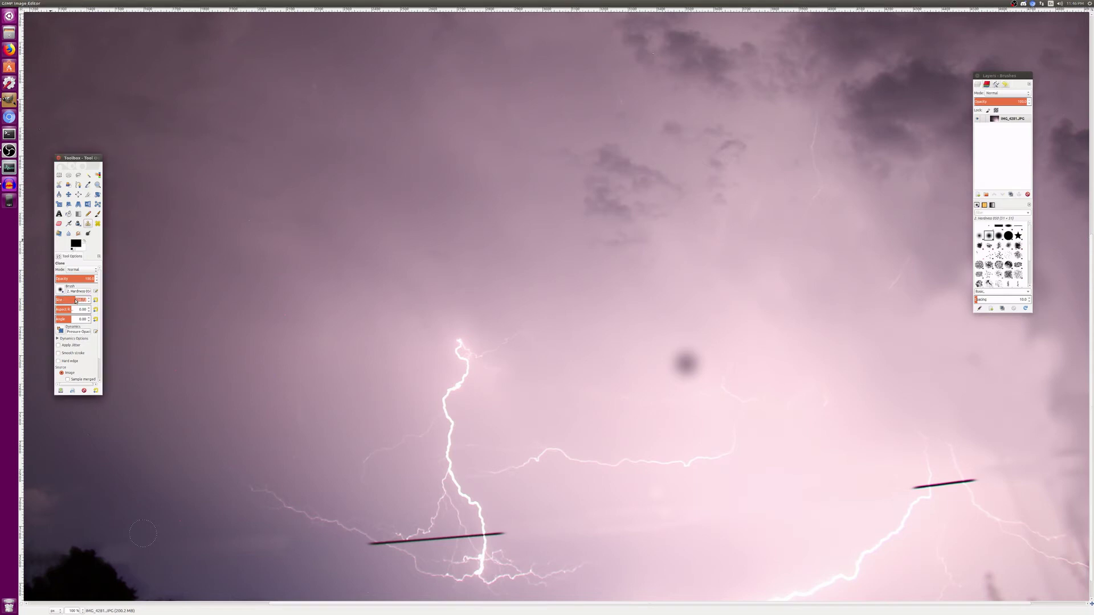
{"action": "type", "text": "5"}
{"action": "key", "text": "Return"}
{"action": "scroll", "coordinate": [443, 518], "scroll_direction": "up", "scroll_amount": 3}
{"action": "scroll", "coordinate": [672, 489], "scroll_direction": "down", "scroll_amount": 5}
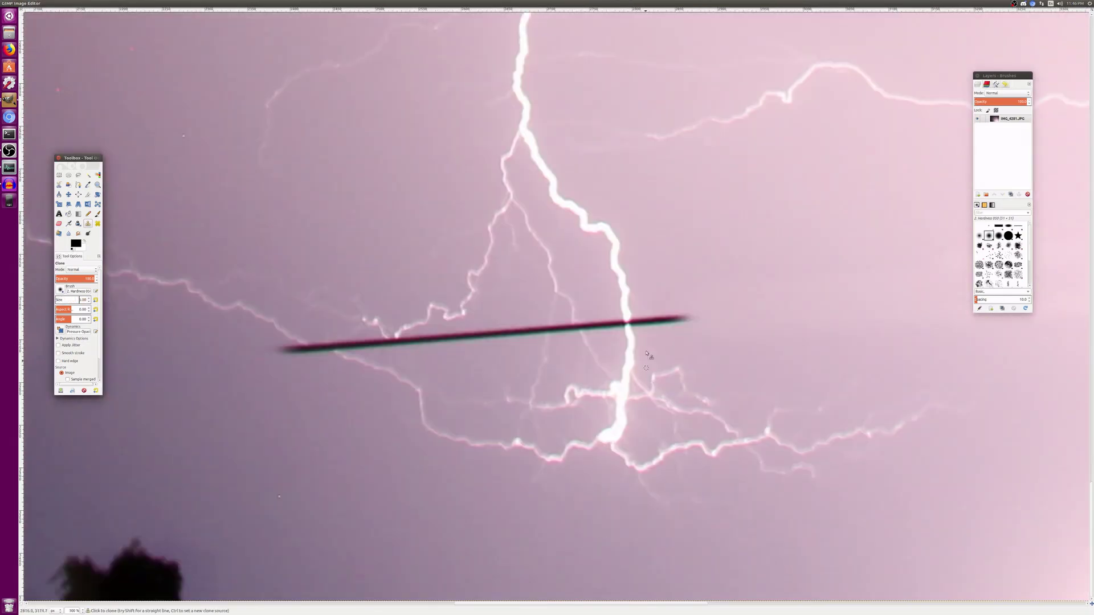
{"action": "scroll", "coordinate": [641, 336], "scroll_direction": "up", "scroll_amount": 3}
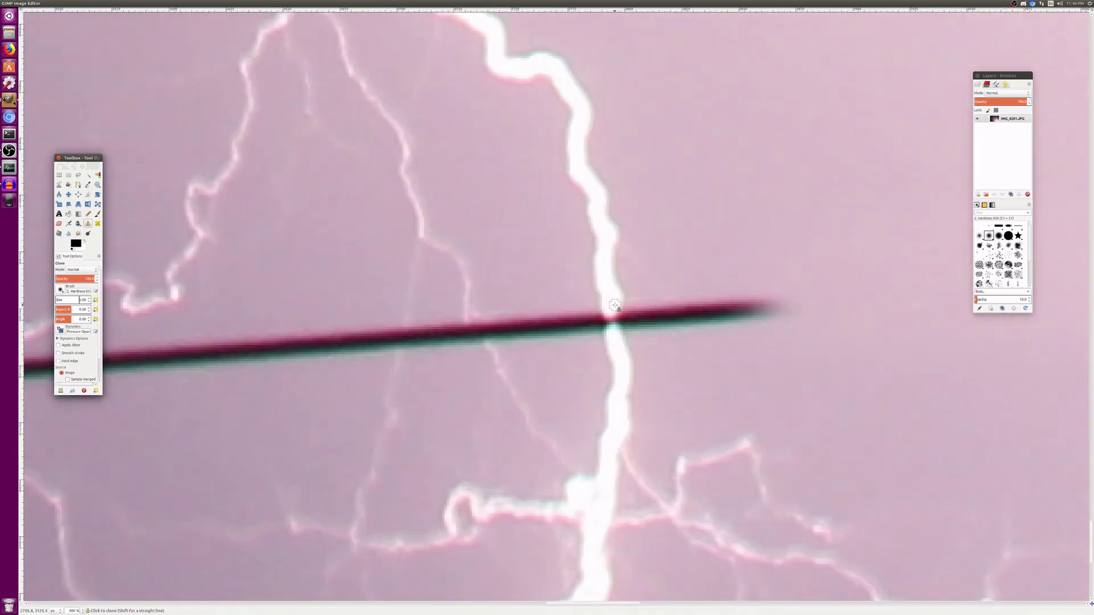
{"action": "scroll", "coordinate": [615, 306], "scroll_direction": "up", "scroll_amount": 2}
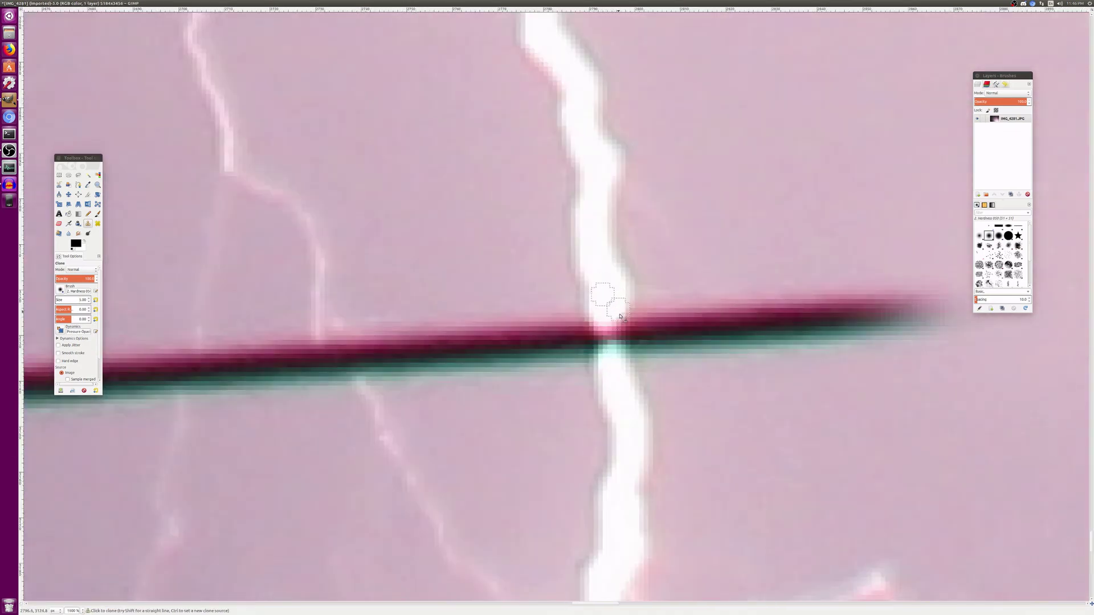
{"action": "mouse_move", "coordinate": [620, 315]}
{"action": "left_mouse_down"}
{"action": "mouse_move", "coordinate": [591, 306]}
{"action": "mouse_move", "coordinate": [592, 335]}
{"action": "mouse_move", "coordinate": [608, 316]}
{"action": "mouse_move", "coordinate": [593, 360]}
{"action": "mouse_move", "coordinate": [619, 324]}
{"action": "mouse_move", "coordinate": [622, 347]}
{"action": "mouse_move", "coordinate": [624, 305]}
{"action": "mouse_move", "coordinate": [603, 357]}
{"action": "left_mouse_up"}
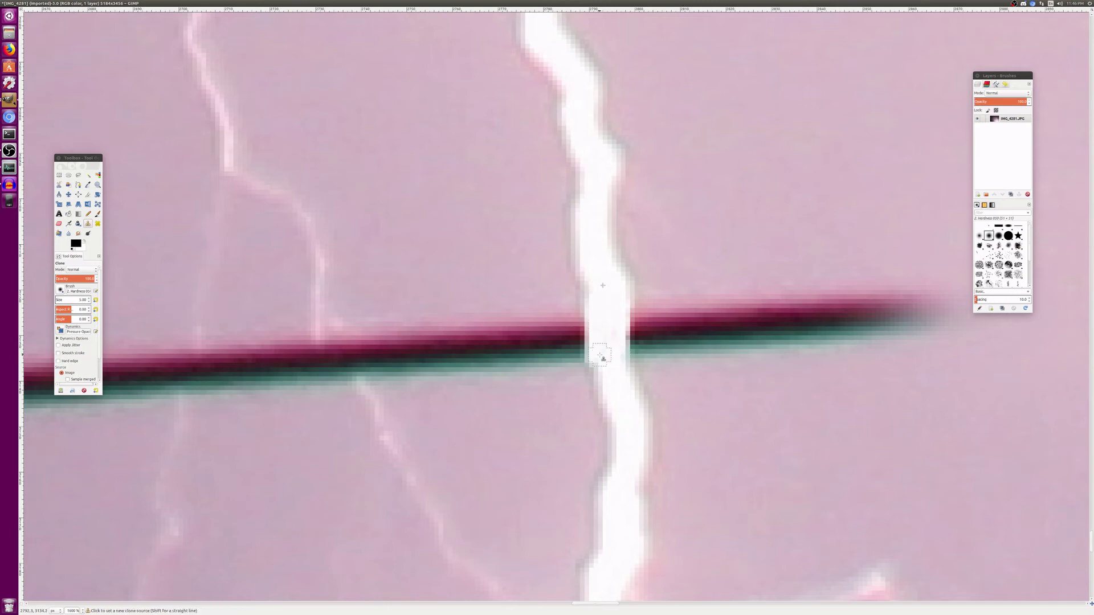
Step: With a smaller clone brush, join the two ends of the V-shaped lightning branch just above the power line
{"action": "scroll", "coordinate": [603, 358], "scroll_direction": "down", "scroll_amount": 2, "text": "ctrl"}
{"action": "scroll", "coordinate": [413, 352], "scroll_direction": "up", "scroll_amount": 3, "text": "ctrl"}
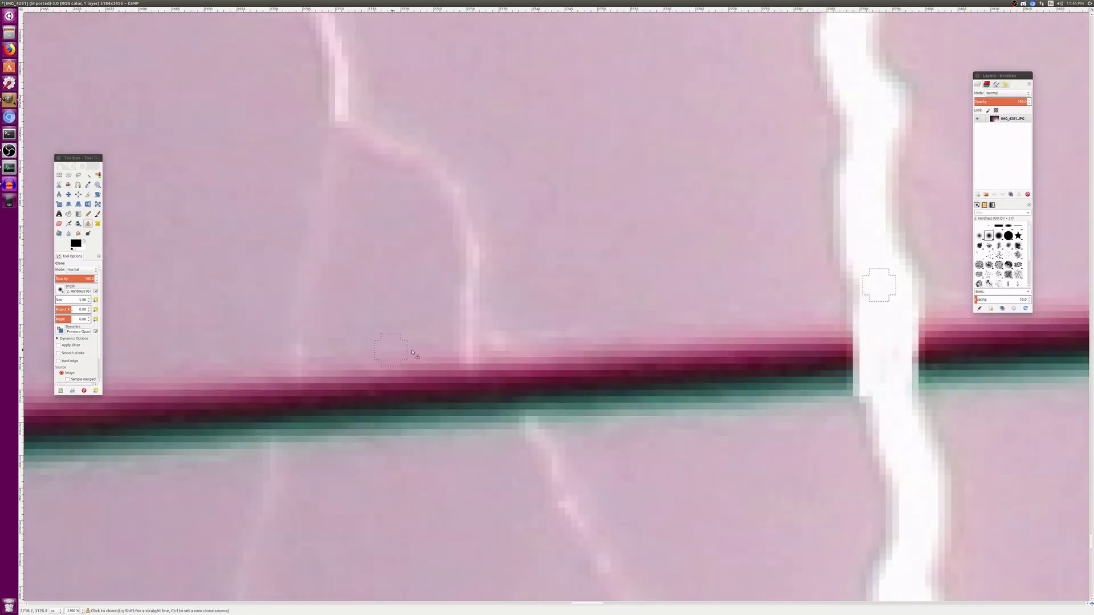
{"action": "scroll", "coordinate": [413, 352], "scroll_direction": "down", "scroll_amount": 3, "text": "ctrl"}
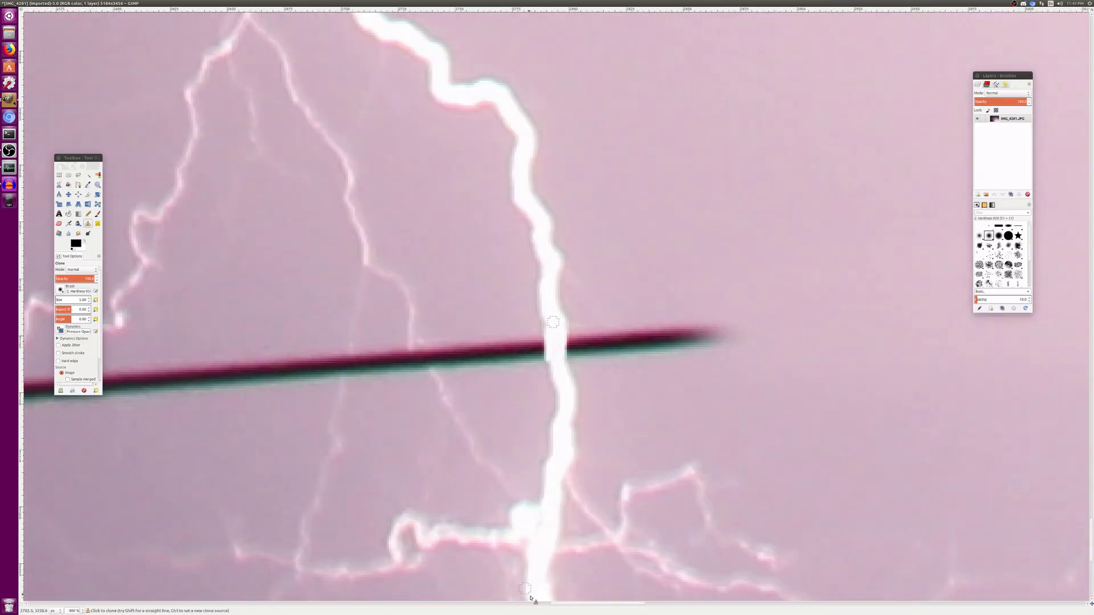
{"action": "left_click_drag", "start_coordinate": [584, 604], "coordinate": [515, 604]}
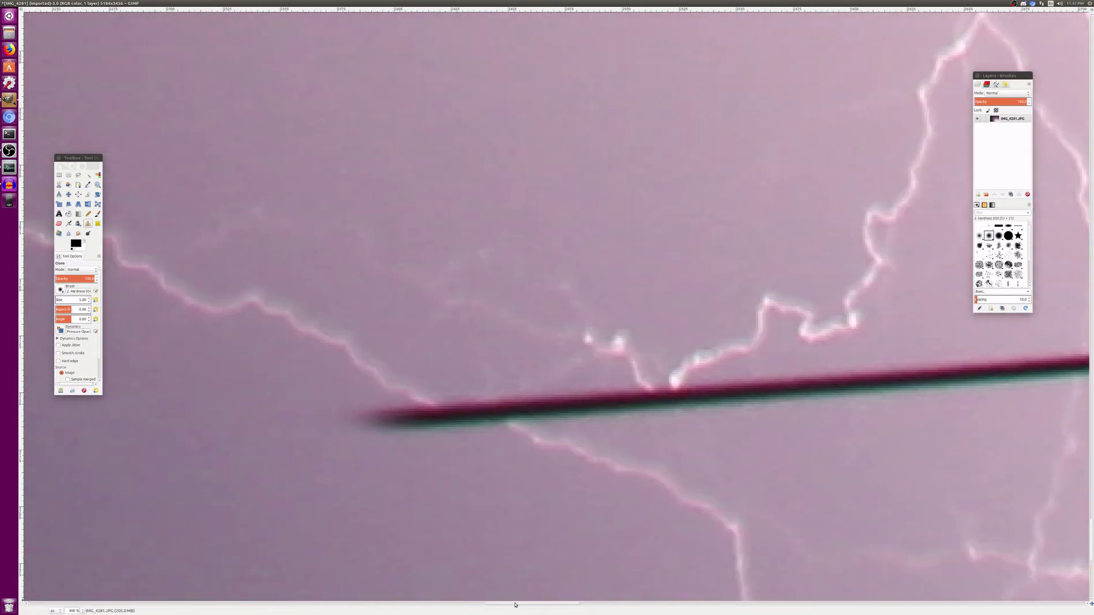
{"action": "scroll", "coordinate": [684, 407], "scroll_direction": "up", "scroll_amount": 2, "text": "ctrl"}
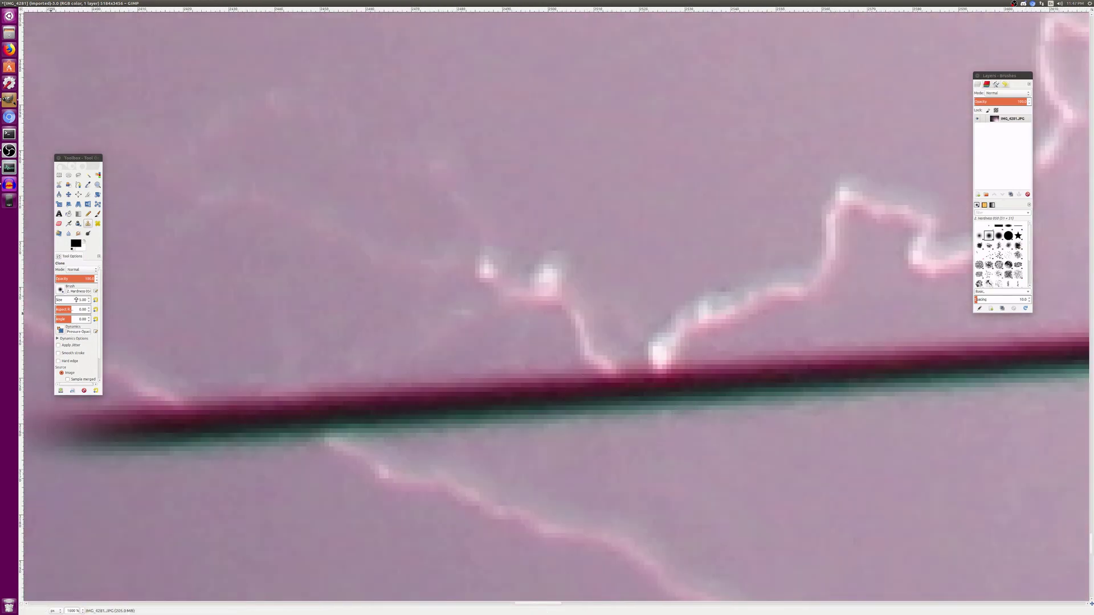
{"action": "left_click", "coordinate": [76, 300]}
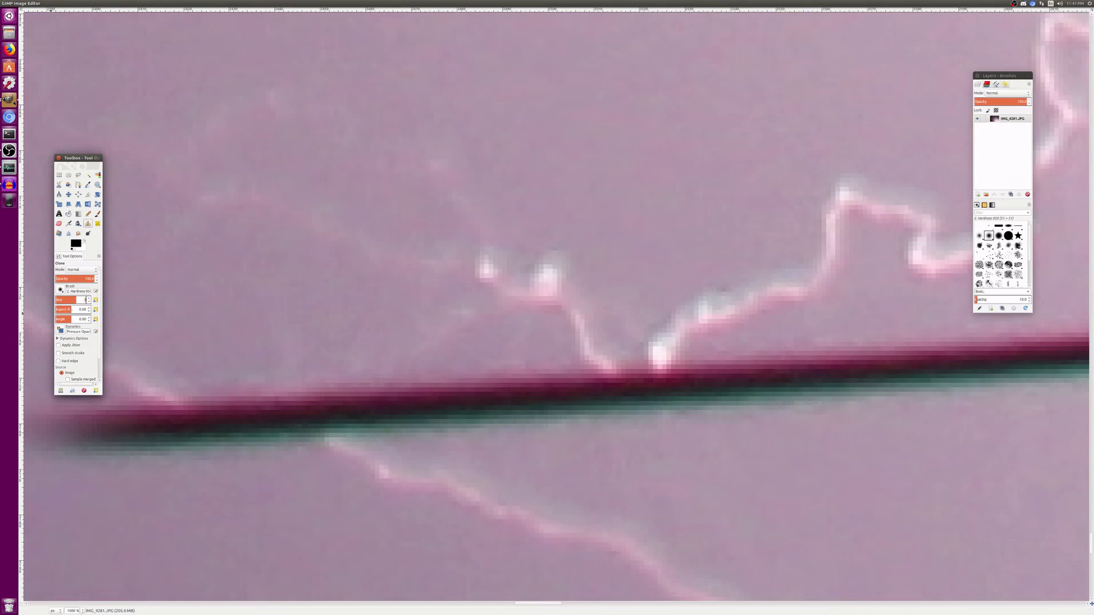
{"action": "type", "text": "1"}
{"action": "key", "text": "Return"}
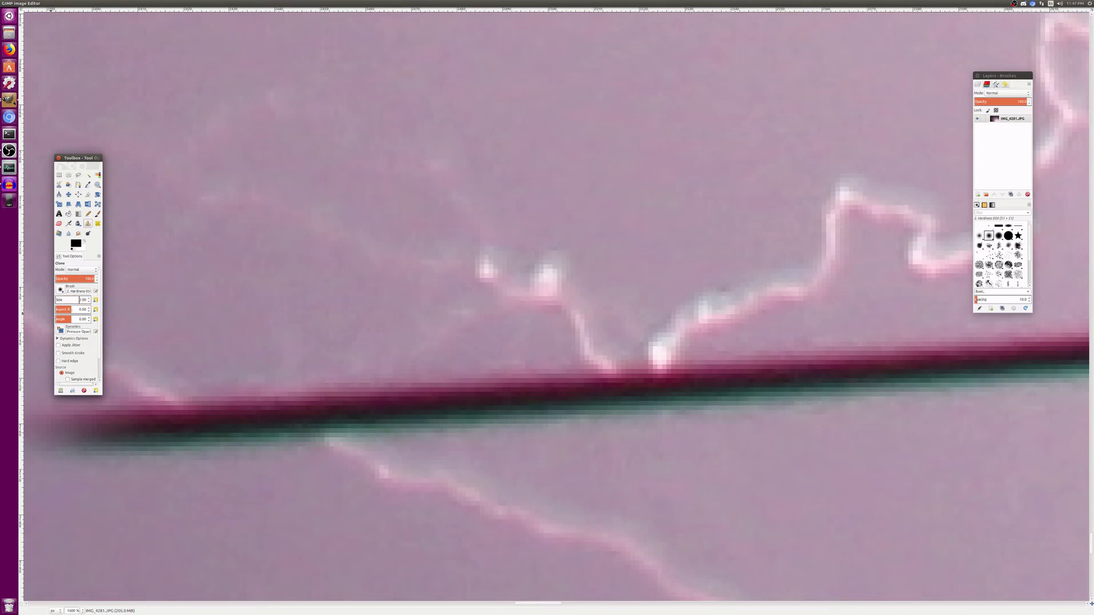
{"action": "left_click", "coordinate": [663, 356], "text": "ctrl"}
{"action": "mouse_move", "coordinate": [662, 367]}
{"action": "left_mouse_down"}
{"action": "mouse_move", "coordinate": [654, 378]}
{"action": "mouse_move", "coordinate": [606, 367]}
{"action": "left_mouse_up"}
{"action": "key", "text": "ctrl+z"}
{"action": "left_click", "coordinate": [619, 363]}
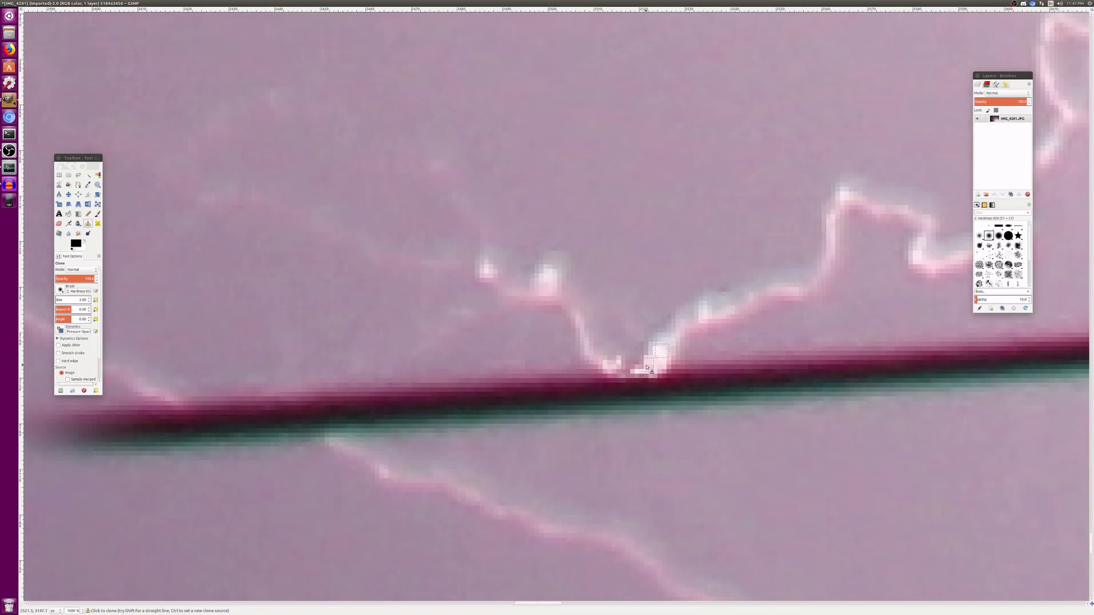
{"action": "left_click_drag", "start_coordinate": [646, 368], "coordinate": [627, 368]}
Step: Set the clone brush size to 1 and clone bits of the far-left lightning branch where the power line interrupts it
{"action": "scroll", "coordinate": [502, 421], "scroll_direction": "down", "scroll_amount": 2}
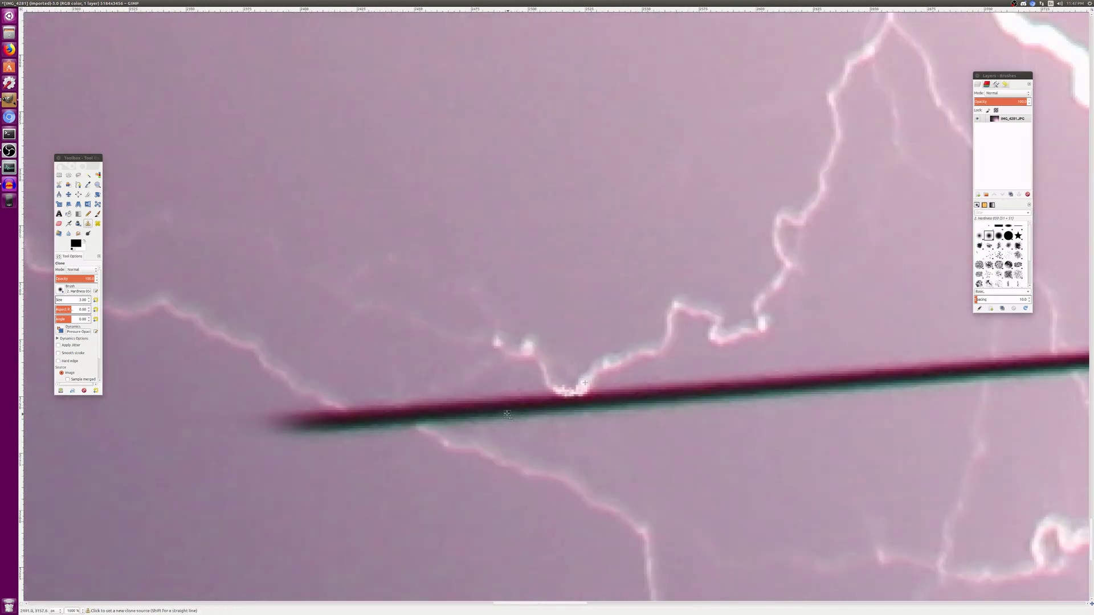
{"action": "left_click", "coordinate": [78, 300]}
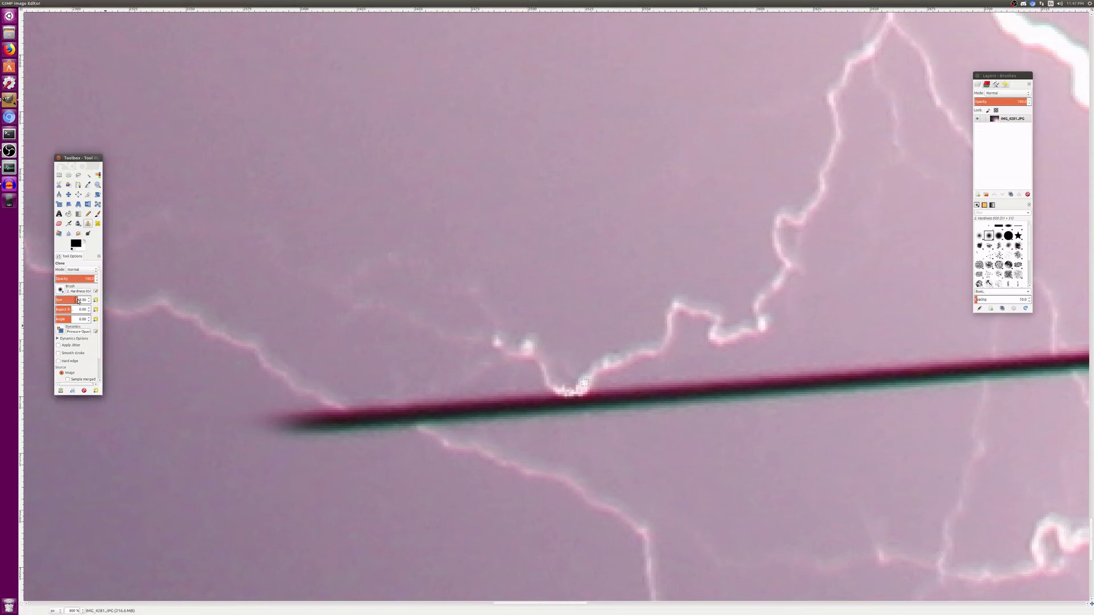
{"action": "type", "text": "1"}
{"action": "key", "text": "Return"}
{"action": "scroll", "coordinate": [291, 402], "scroll_direction": "up", "scroll_amount": 3}
{"action": "left_click", "coordinate": [401, 408]}
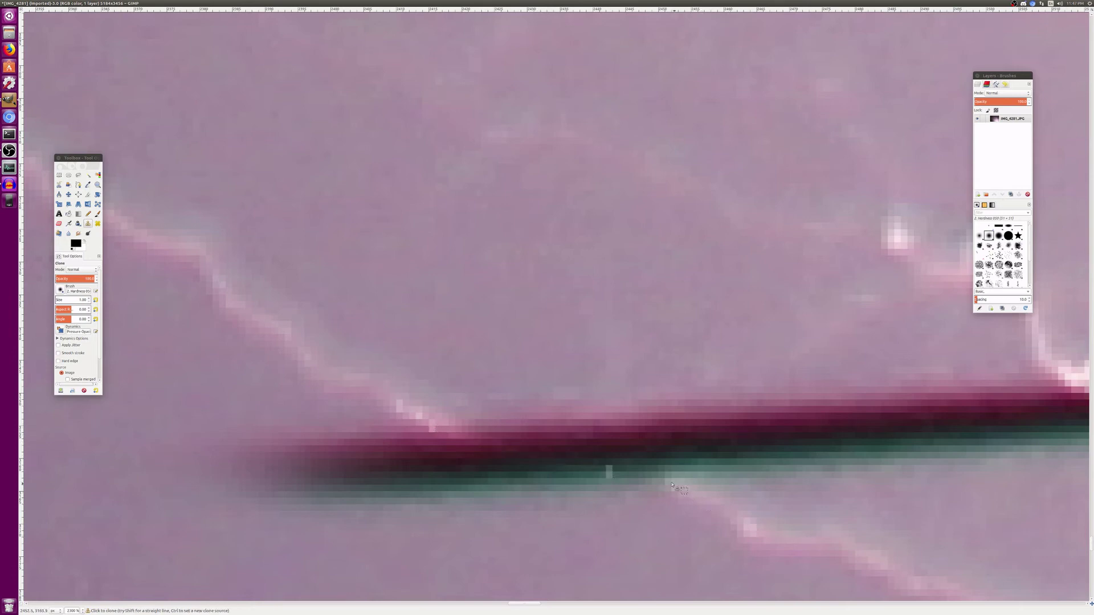
{"action": "left_click_drag", "start_coordinate": [666, 481], "coordinate": [608, 454]}
Step: Set the clone brush size to 10 and clone sky over the power line's stub just right of the main lightning bolt
{"action": "scroll", "coordinate": [538, 402], "scroll_direction": "down", "scroll_amount": 4}
{"action": "scroll", "coordinate": [541, 402], "scroll_direction": "down", "scroll_amount": 4}
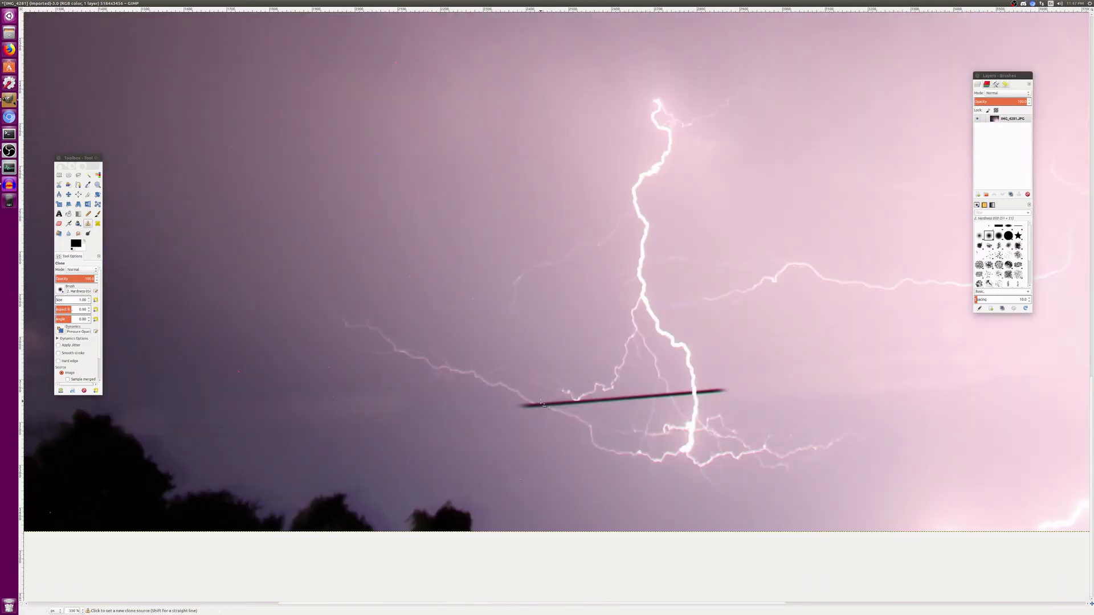
{"action": "scroll", "coordinate": [543, 404], "scroll_direction": "down", "scroll_amount": 8}
{"action": "scroll", "coordinate": [663, 531], "scroll_direction": "up", "scroll_amount": 7}
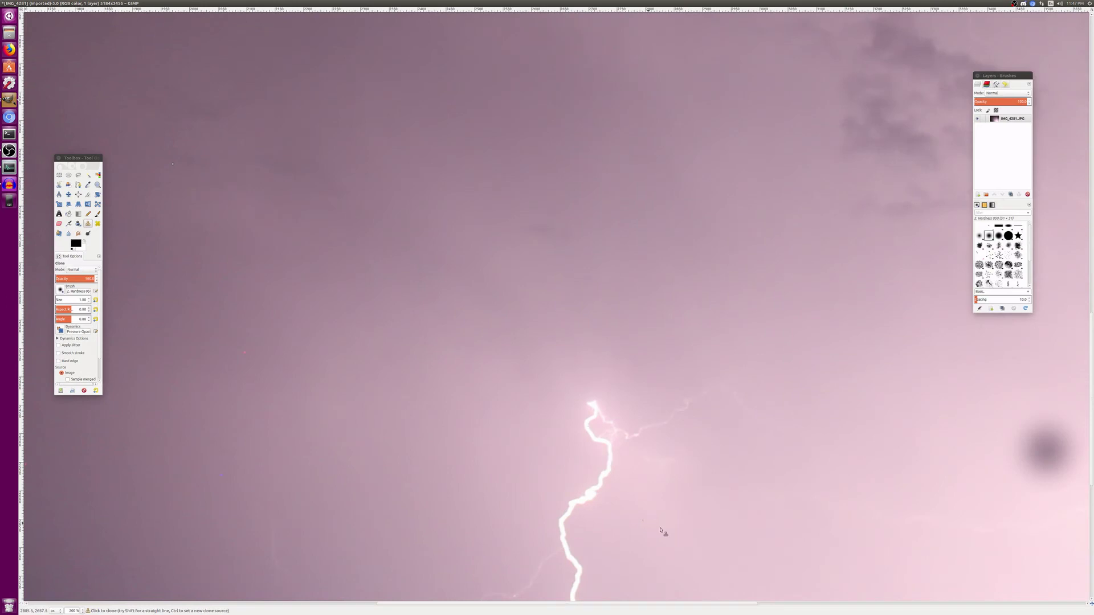
{"action": "scroll", "coordinate": [762, 378], "scroll_direction": "down", "scroll_amount": 5}
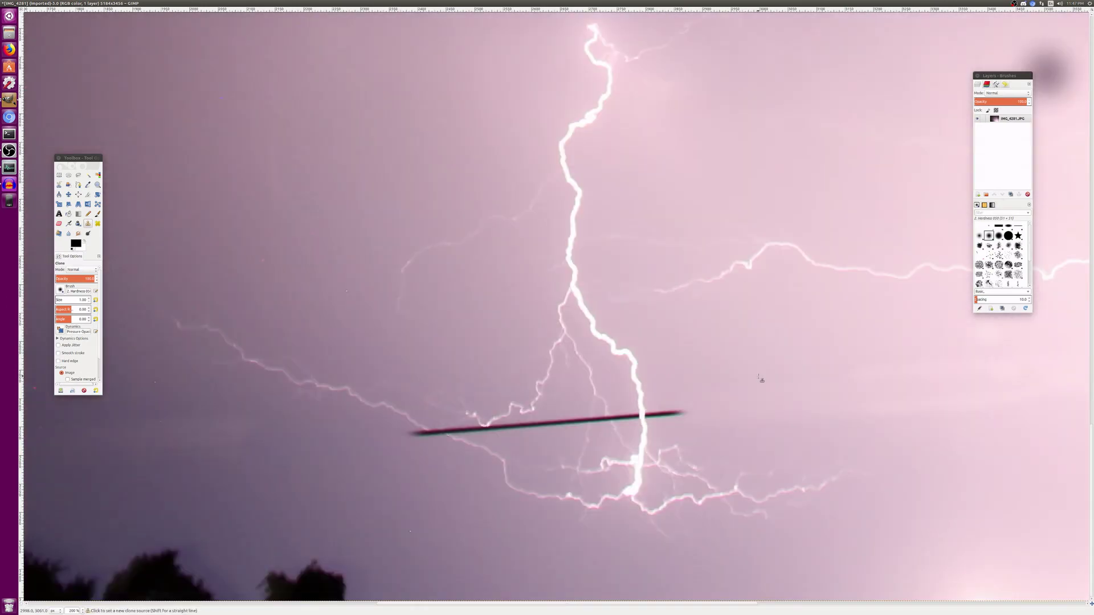
{"action": "scroll", "coordinate": [660, 420], "scroll_direction": "up", "scroll_amount": 3}
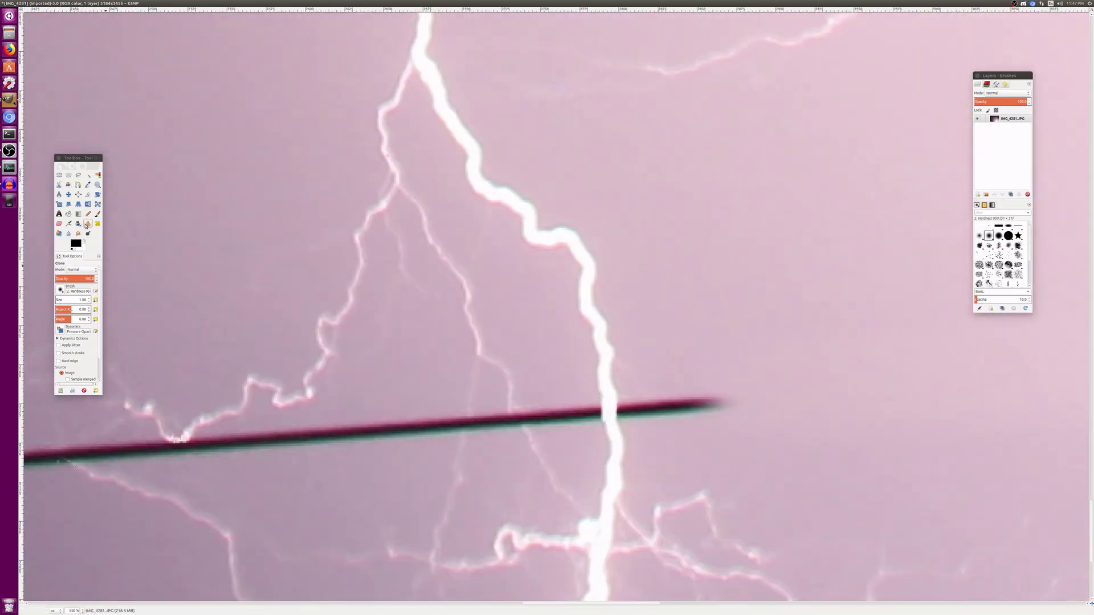
{"action": "left_click", "coordinate": [88, 224]}
{"action": "left_click", "coordinate": [67, 300]}
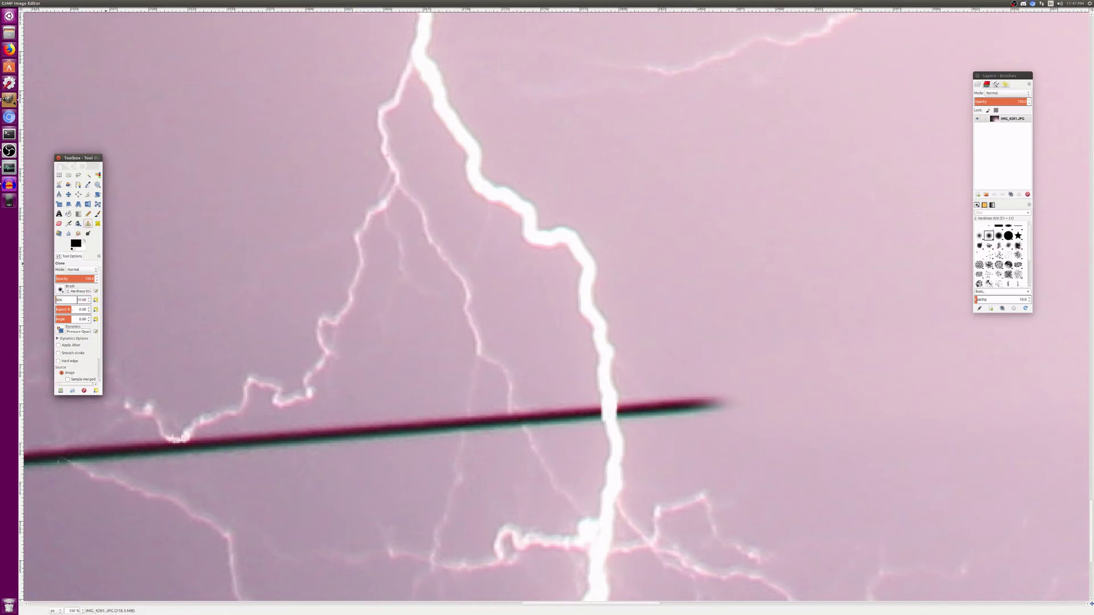
{"action": "left_click", "coordinate": [696, 366], "text": "ctrl"}
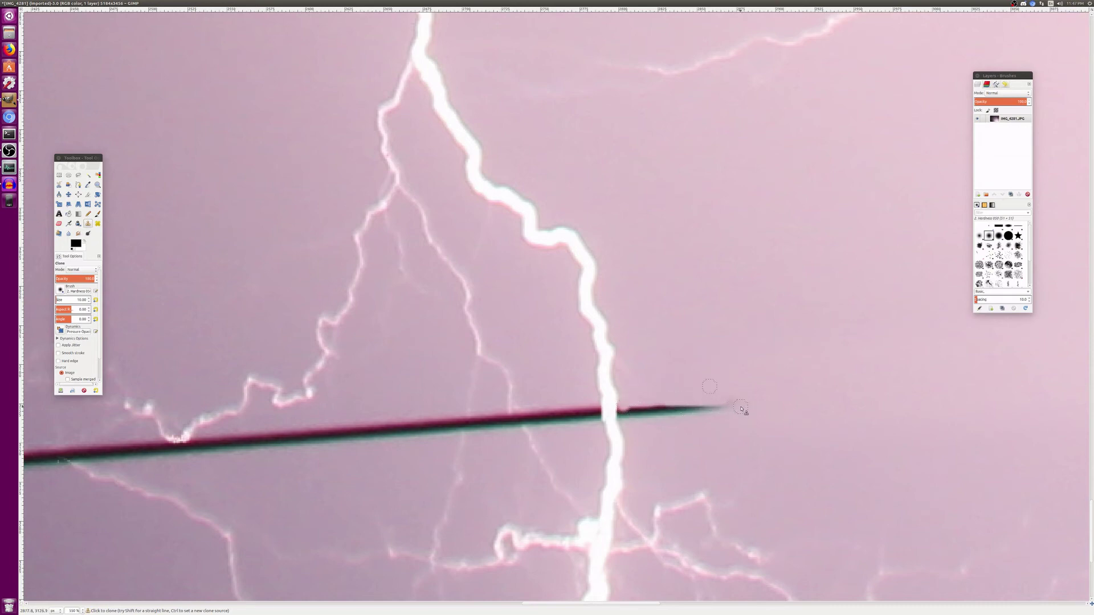
{"action": "mouse_move", "coordinate": [718, 408]}
{"action": "left_mouse_down"}
{"action": "mouse_move", "coordinate": [638, 409]}
{"action": "mouse_move", "coordinate": [660, 415]}
{"action": "mouse_move", "coordinate": [631, 415]}
{"action": "left_mouse_up"}
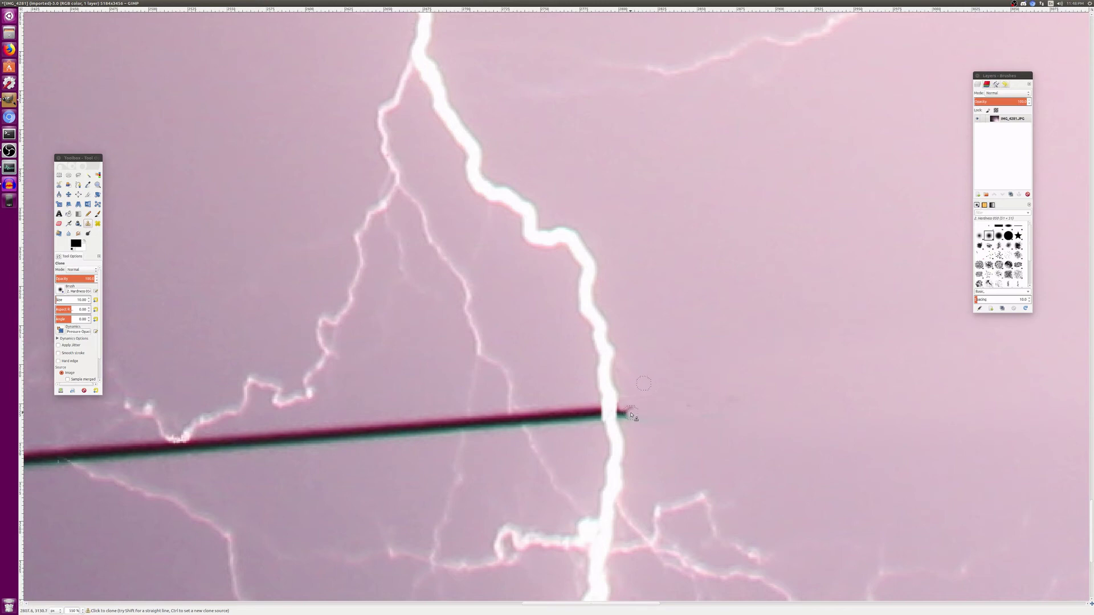
{"action": "left_click", "coordinate": [704, 435], "text": "ctrl"}
{"action": "left_click_drag", "start_coordinate": [636, 422], "coordinate": [623, 419]}
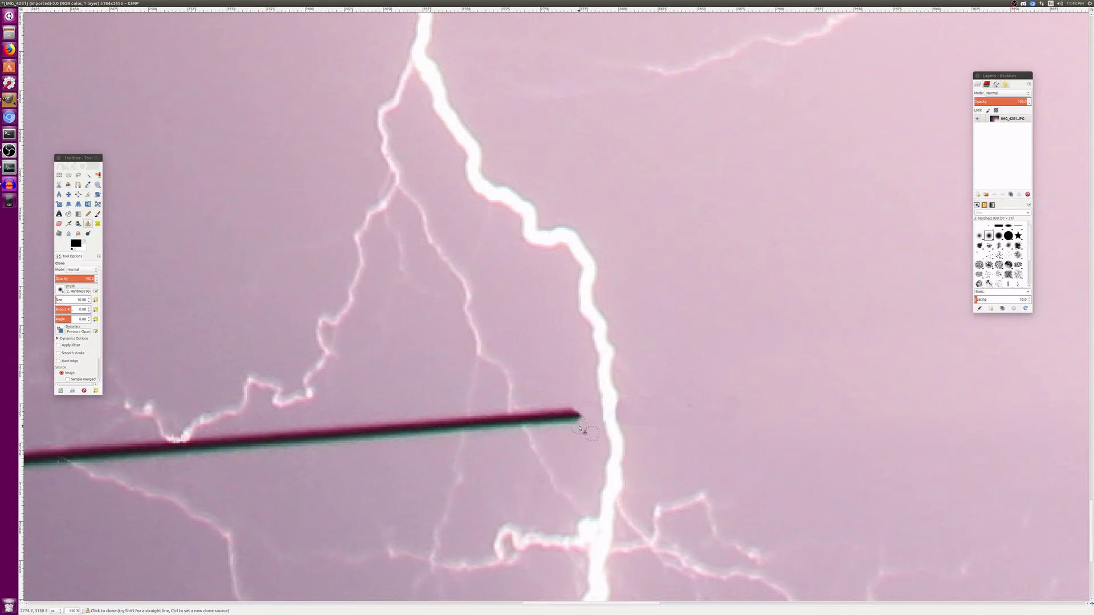
Step: Clone sky over the power line from just left of the main bolt to the faint second branch, keeping the thin branches continuous
{"action": "mouse_move", "coordinate": [580, 427]}
{"action": "left_mouse_down"}
{"action": "mouse_move", "coordinate": [534, 425]}
{"action": "mouse_move", "coordinate": [581, 425]}
{"action": "mouse_move", "coordinate": [533, 422]}
{"action": "mouse_move", "coordinate": [581, 418]}
{"action": "mouse_move", "coordinate": [537, 418]}
{"action": "left_mouse_up"}
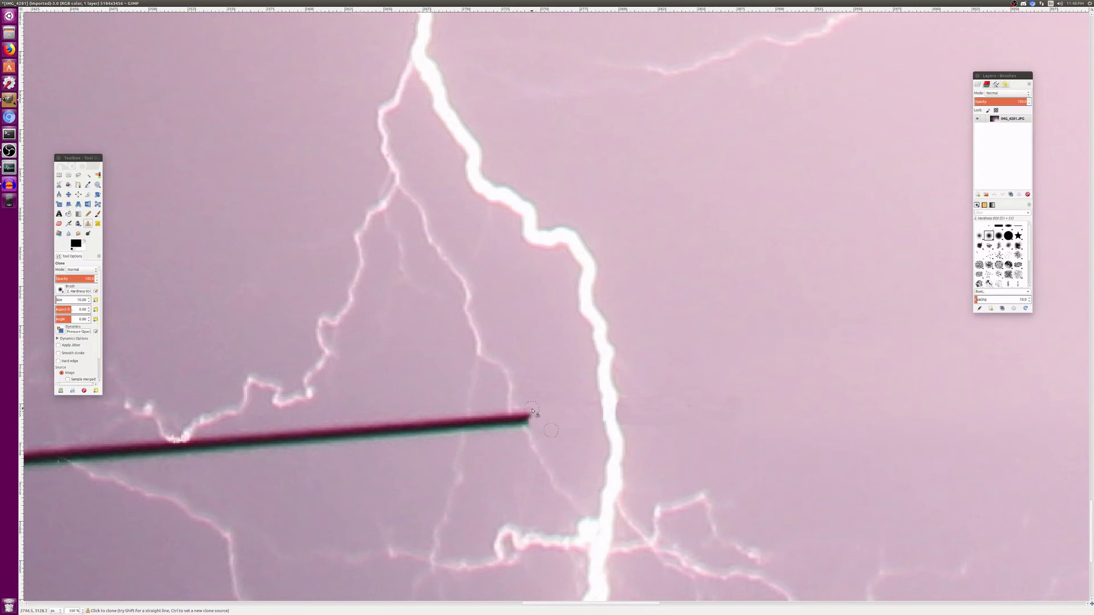
{"action": "left_click_drag", "start_coordinate": [533, 430], "coordinate": [521, 415]}
{"action": "left_click_drag", "start_coordinate": [517, 425], "coordinate": [497, 419]}
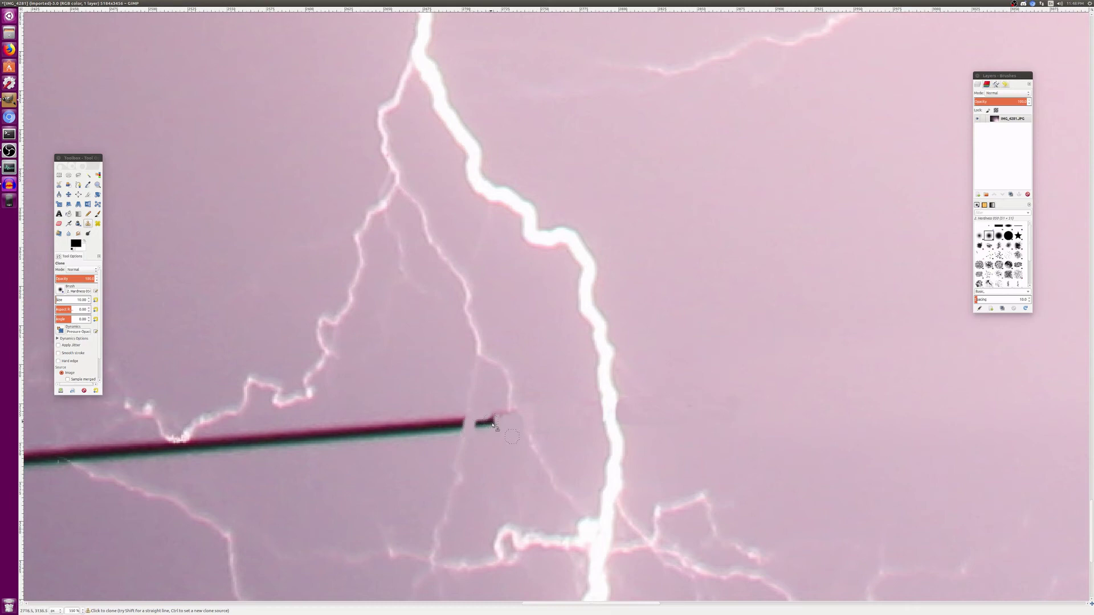
{"action": "mouse_move", "coordinate": [493, 424]}
{"action": "left_mouse_down"}
{"action": "mouse_move", "coordinate": [484, 422]}
{"action": "mouse_move", "coordinate": [505, 415]}
{"action": "mouse_move", "coordinate": [476, 434]}
{"action": "left_mouse_up"}
{"action": "scroll", "coordinate": [453, 438], "scroll_direction": "left", "scroll_amount": 5}
{"action": "key", "text": "ctrl"}
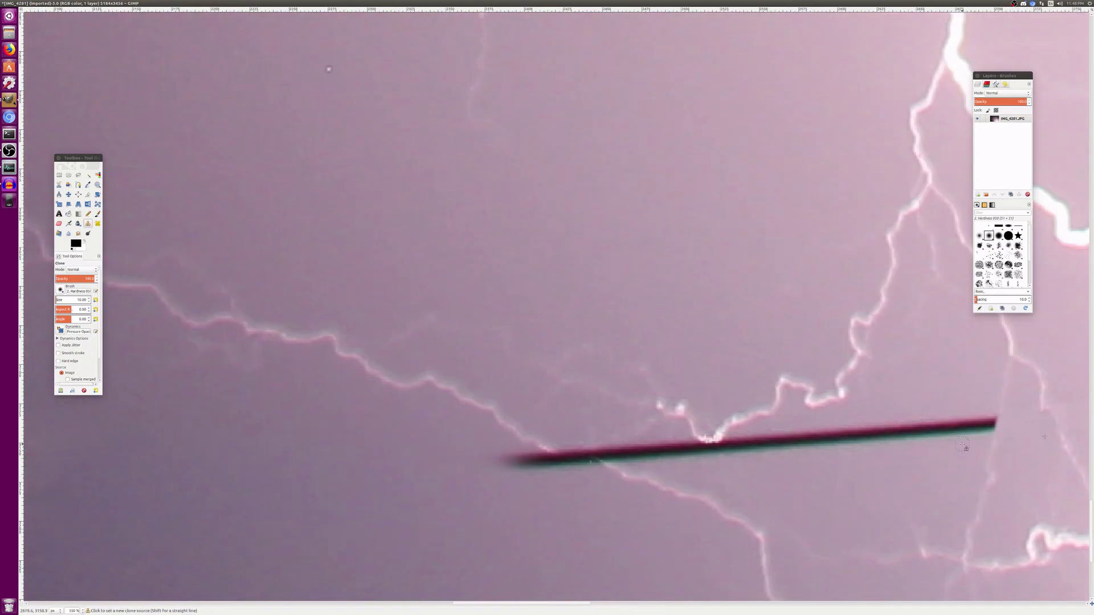
{"action": "scroll", "coordinate": [989, 436], "scroll_direction": "right", "scroll_amount": 5}
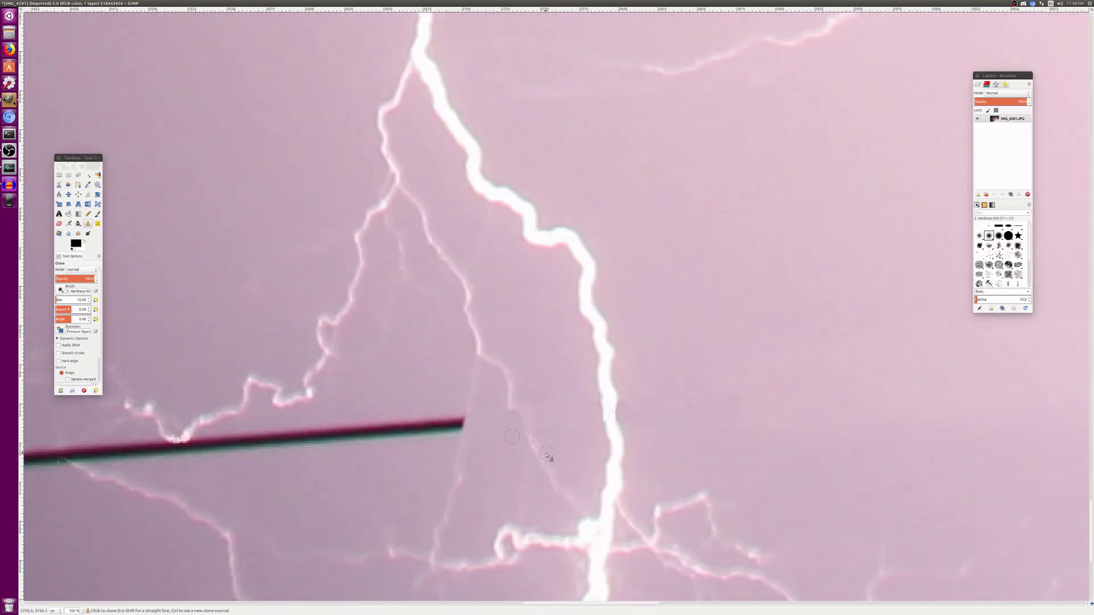
Step: Clone sky over the power line between the faint thin branch and the V-shaped lightning branch, covering its lower and upper edges
{"action": "mouse_move", "coordinate": [456, 442]}
{"action": "left_mouse_down"}
{"action": "mouse_move", "coordinate": [462, 420]}
{"action": "mouse_move", "coordinate": [438, 437]}
{"action": "mouse_move", "coordinate": [139, 461]}
{"action": "left_mouse_up"}
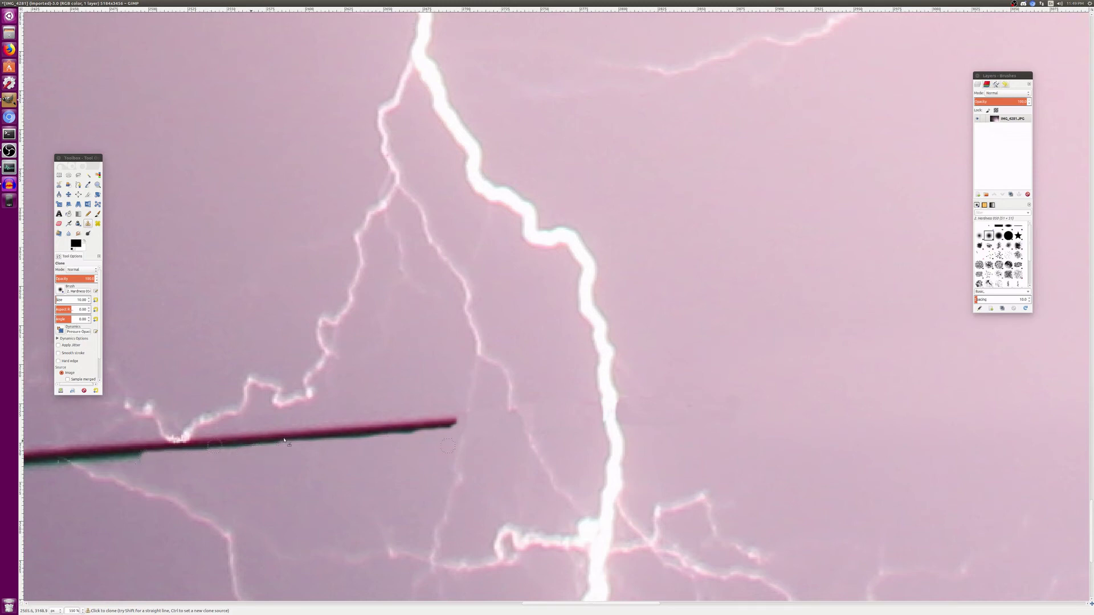
{"action": "left_click", "coordinate": [451, 402], "text": "ctrl"}
{"action": "mouse_move", "coordinate": [458, 420]}
{"action": "left_mouse_down"}
{"action": "mouse_move", "coordinate": [256, 433]}
{"action": "mouse_move", "coordinate": [180, 452]}
{"action": "left_mouse_up"}
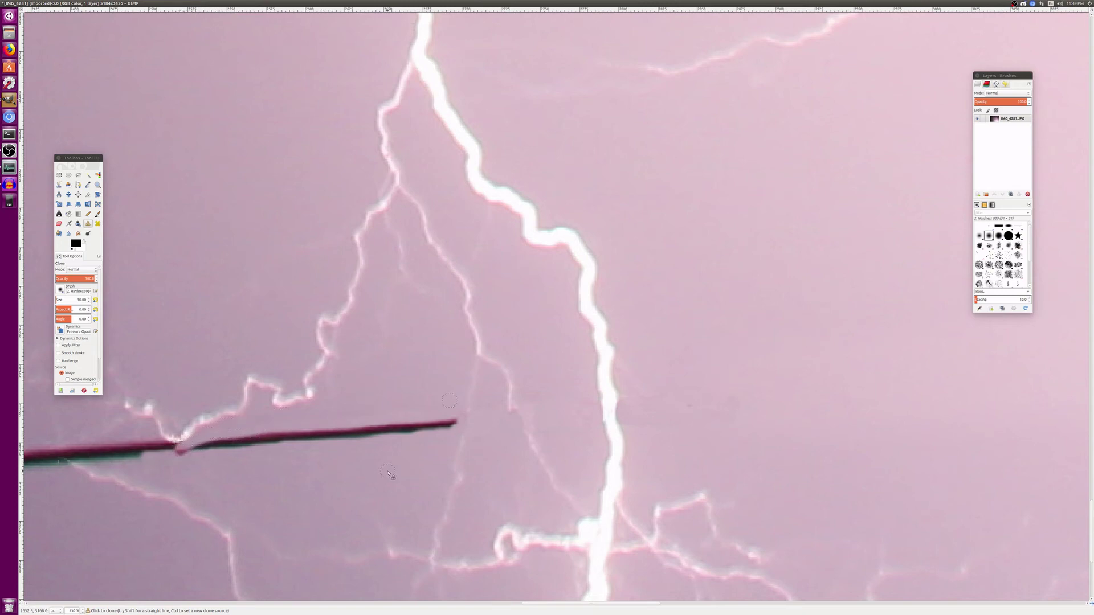
{"action": "mouse_move", "coordinate": [460, 423]}
{"action": "left_mouse_down"}
{"action": "mouse_move", "coordinate": [265, 436]}
{"action": "mouse_move", "coordinate": [175, 457]}
{"action": "mouse_move", "coordinate": [444, 424]}
{"action": "left_mouse_up"}
{"action": "left_click", "coordinate": [259, 468], "text": "ctrl"}
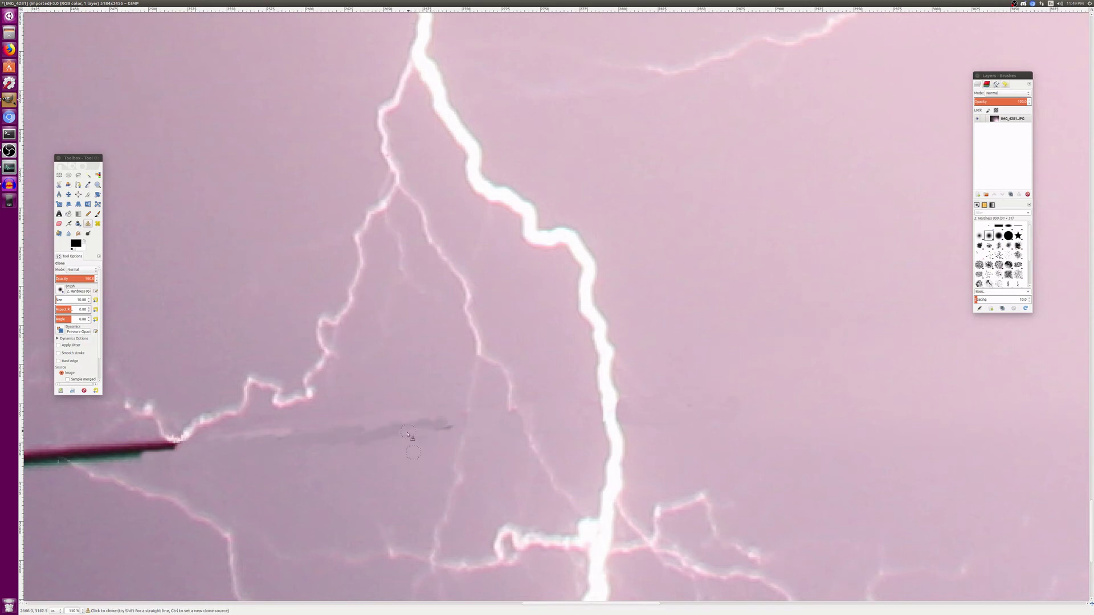
Step: Clone clean sky over the dark smudges left along the removed power line between the thin branch and the V-shaped branch
{"action": "left_click_drag", "start_coordinate": [381, 436], "coordinate": [429, 423]}
{"action": "left_click", "coordinate": [250, 441], "text": "ctrl"}
{"action": "left_click", "coordinate": [253, 435]}
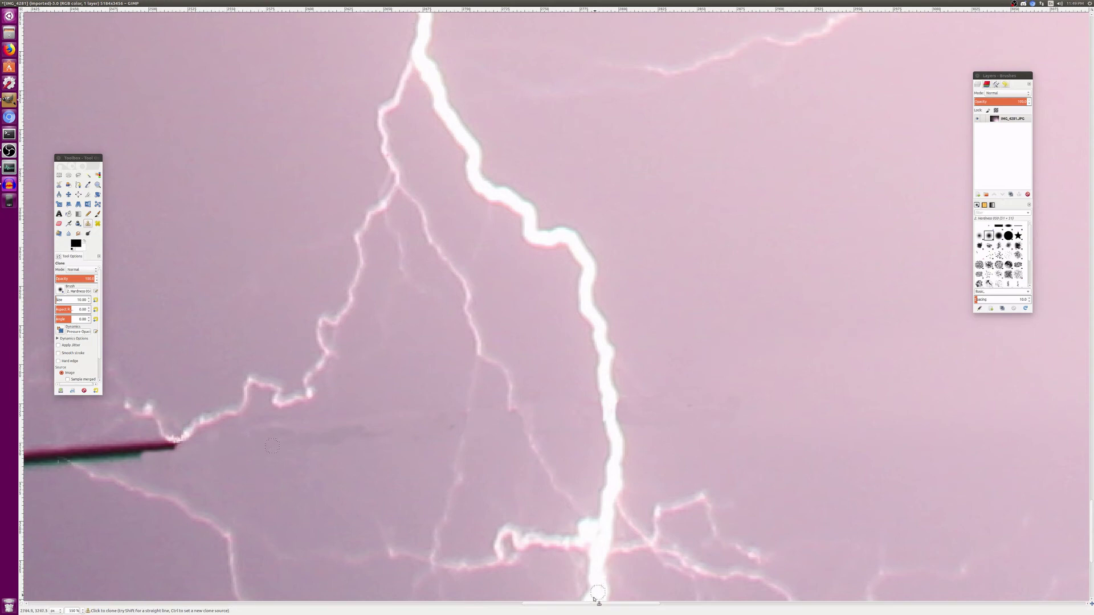
Step: Clone sky over the power line from the V-shaped lightning branch past the long left branch, covering its upper and lower edges
{"action": "left_click_drag", "start_coordinate": [593, 603], "coordinate": [541, 596]}
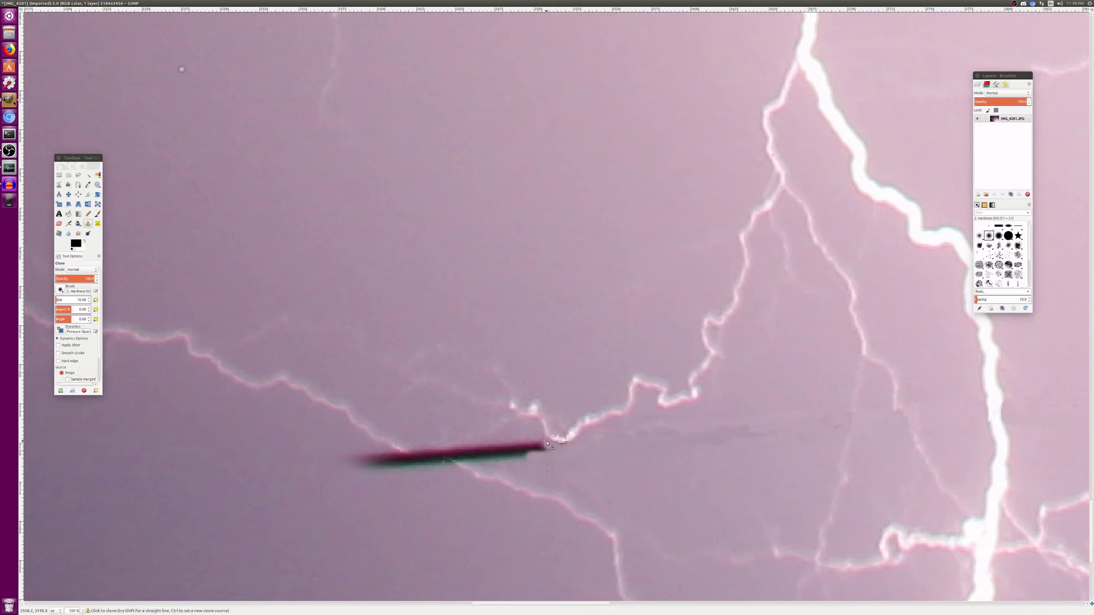
{"action": "mouse_move", "coordinate": [541, 448]}
{"action": "left_mouse_down"}
{"action": "mouse_move", "coordinate": [493, 463]}
{"action": "mouse_move", "coordinate": [416, 451]}
{"action": "mouse_move", "coordinate": [536, 446]}
{"action": "mouse_move", "coordinate": [463, 455]}
{"action": "mouse_move", "coordinate": [506, 456]}
{"action": "left_mouse_up"}
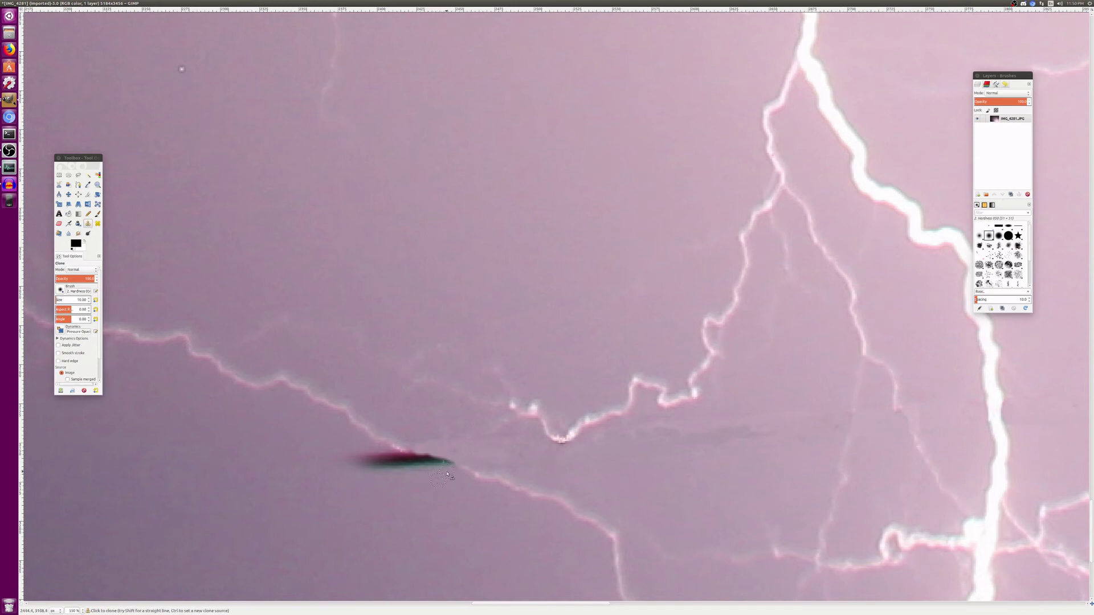
{"action": "left_click_drag", "start_coordinate": [446, 471], "coordinate": [382, 477]}
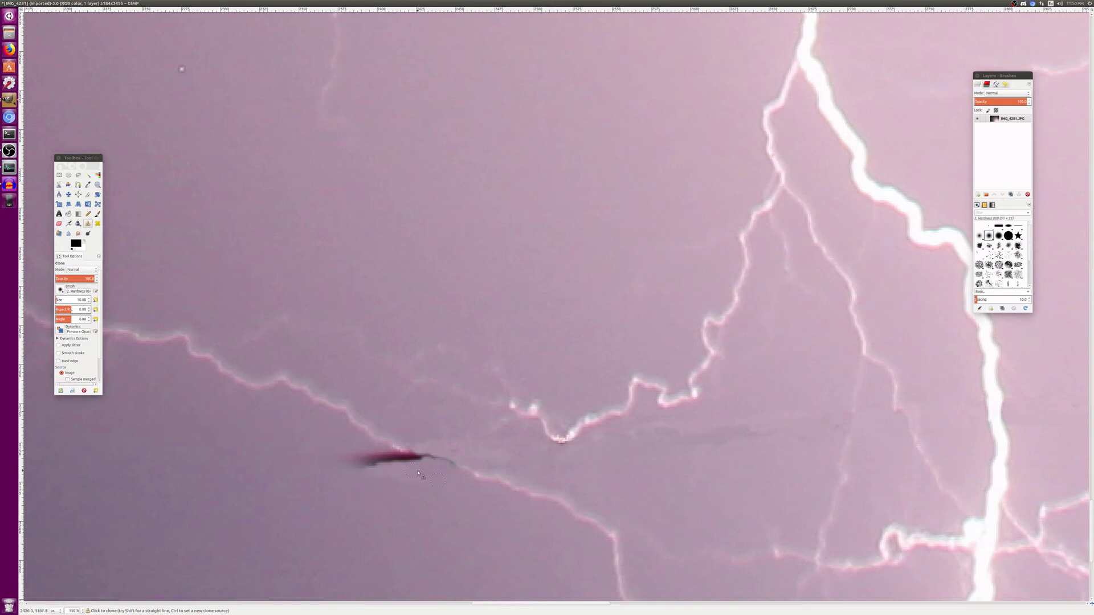
{"action": "mouse_move", "coordinate": [382, 474]}
{"action": "left_mouse_down"}
{"action": "mouse_move", "coordinate": [349, 458]}
{"action": "mouse_move", "coordinate": [390, 464]}
{"action": "mouse_move", "coordinate": [368, 464]}
{"action": "mouse_move", "coordinate": [393, 475]}
{"action": "mouse_move", "coordinate": [325, 469]}
{"action": "mouse_move", "coordinate": [357, 460]}
{"action": "mouse_move", "coordinate": [347, 469]}
{"action": "mouse_move", "coordinate": [362, 473]}
{"action": "mouse_move", "coordinate": [354, 467]}
{"action": "mouse_move", "coordinate": [411, 456]}
{"action": "mouse_move", "coordinate": [393, 454]}
{"action": "mouse_move", "coordinate": [383, 461]}
{"action": "mouse_move", "coordinate": [418, 459]}
{"action": "mouse_move", "coordinate": [377, 467]}
{"action": "mouse_move", "coordinate": [425, 465]}
{"action": "left_mouse_up"}
{"action": "left_click", "coordinate": [325, 469], "text": "ctrl"}
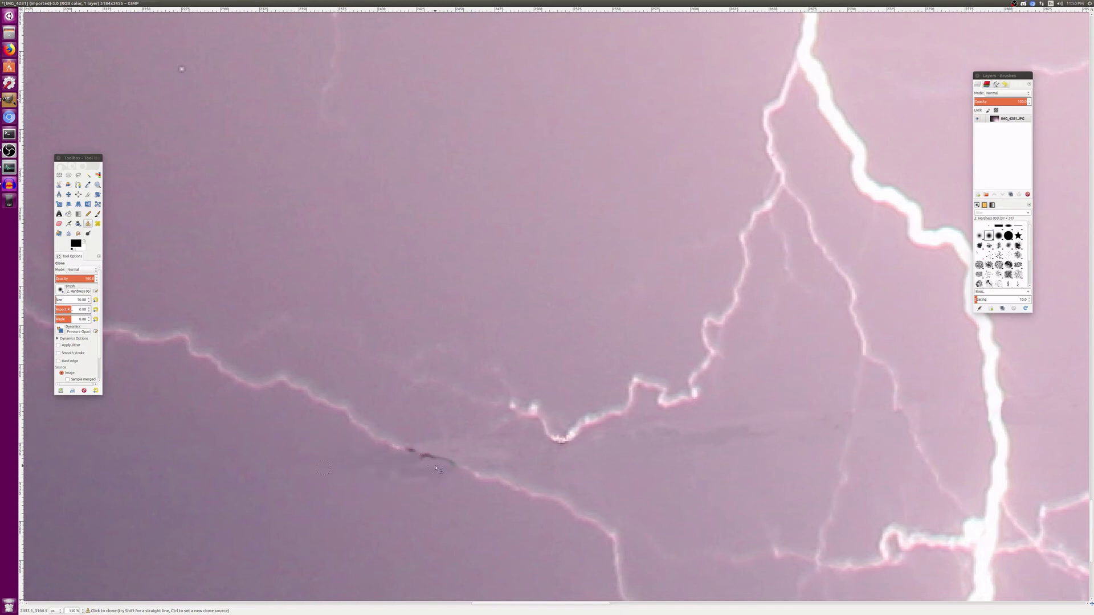
{"action": "left_click", "coordinate": [405, 463], "text": "ctrl"}
{"action": "scroll", "coordinate": [476, 453], "scroll_direction": "down", "scroll_amount": 4}
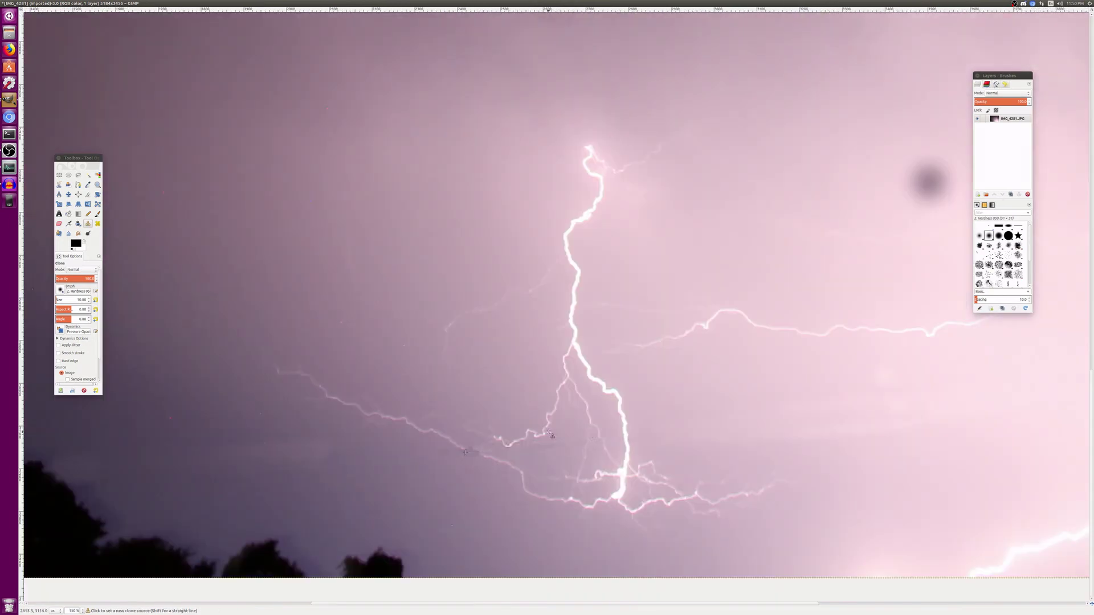
{"action": "scroll", "coordinate": [630, 438], "scroll_direction": "right", "scroll_amount": 2}
{"action": "scroll", "coordinate": [666, 430], "scroll_direction": "down", "scroll_amount": 3}
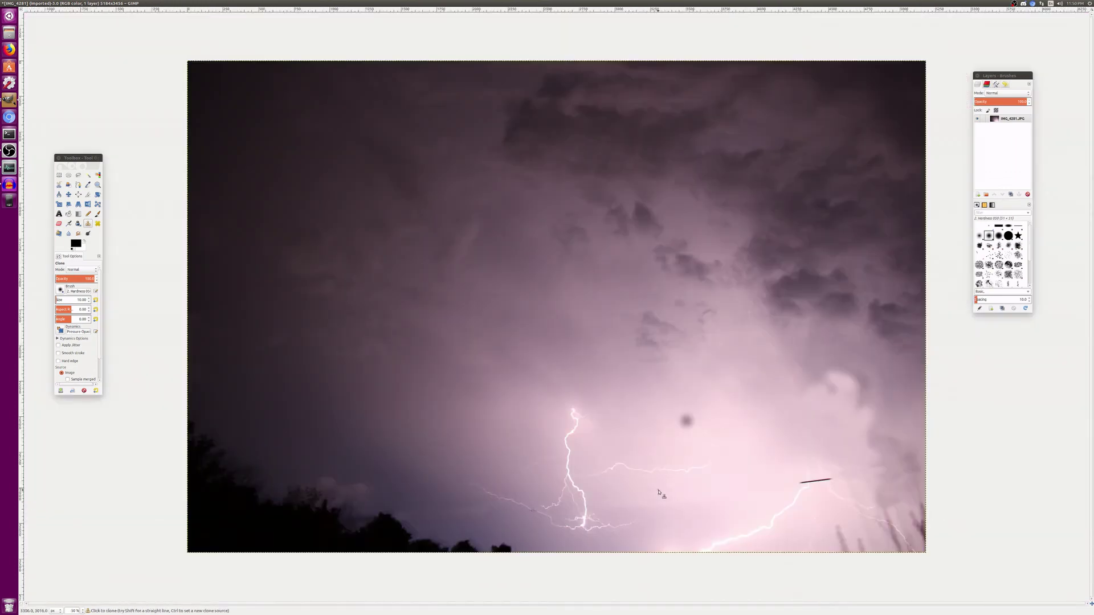
Step: Switch to OBS to check the recording status, then return to the maximized lightning photo window in GIMP
{"action": "mouse_move", "coordinate": [800, 2]}
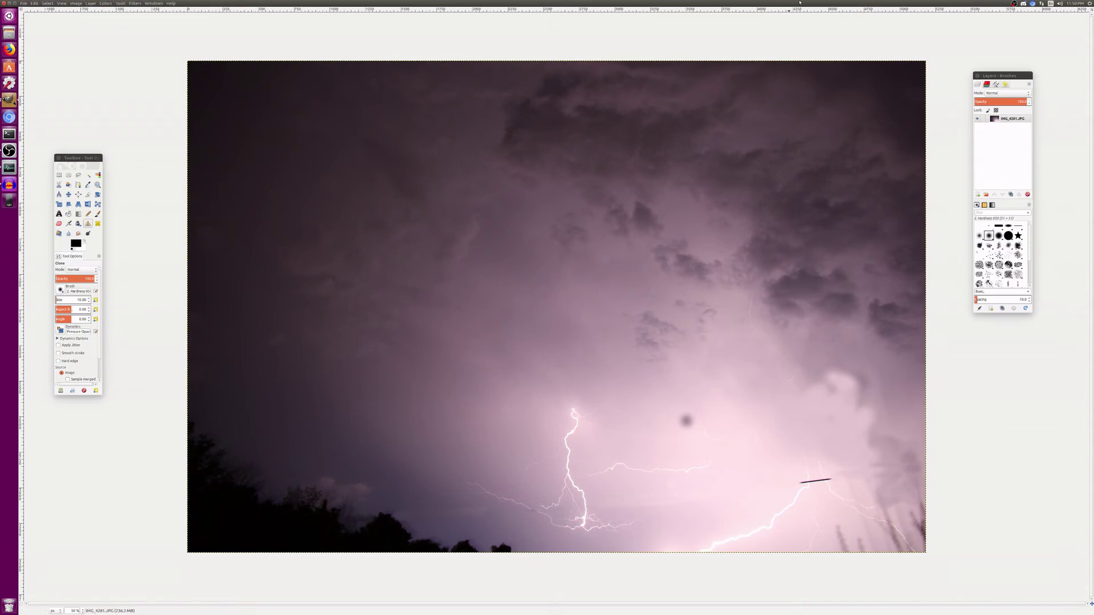
{"action": "left_click_drag", "start_coordinate": [806, 14], "coordinate": [785, 149]}
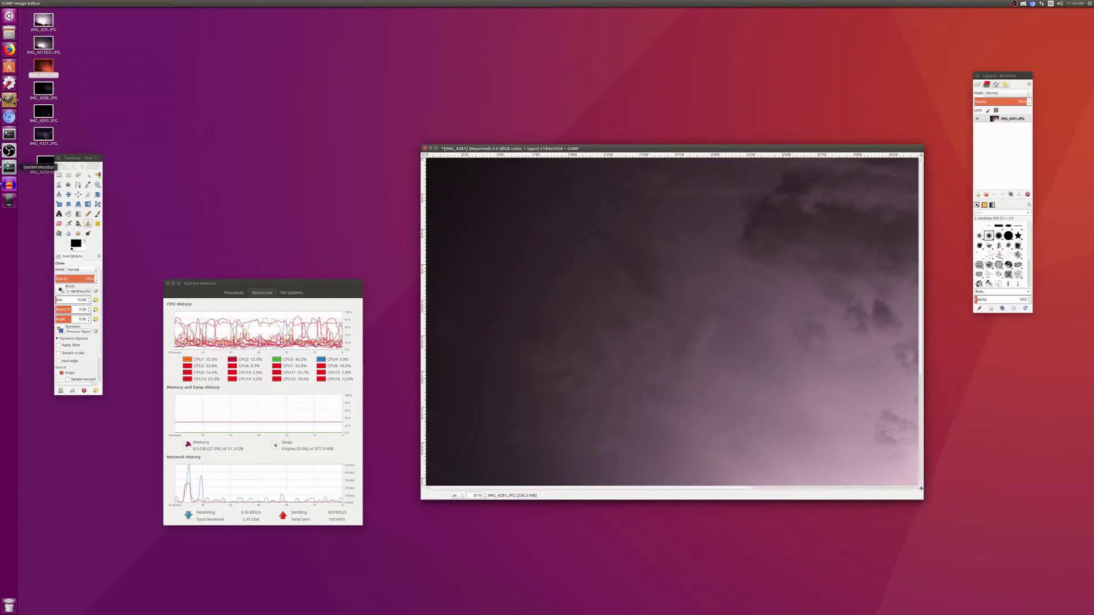
{"action": "left_click", "coordinate": [9, 150]}
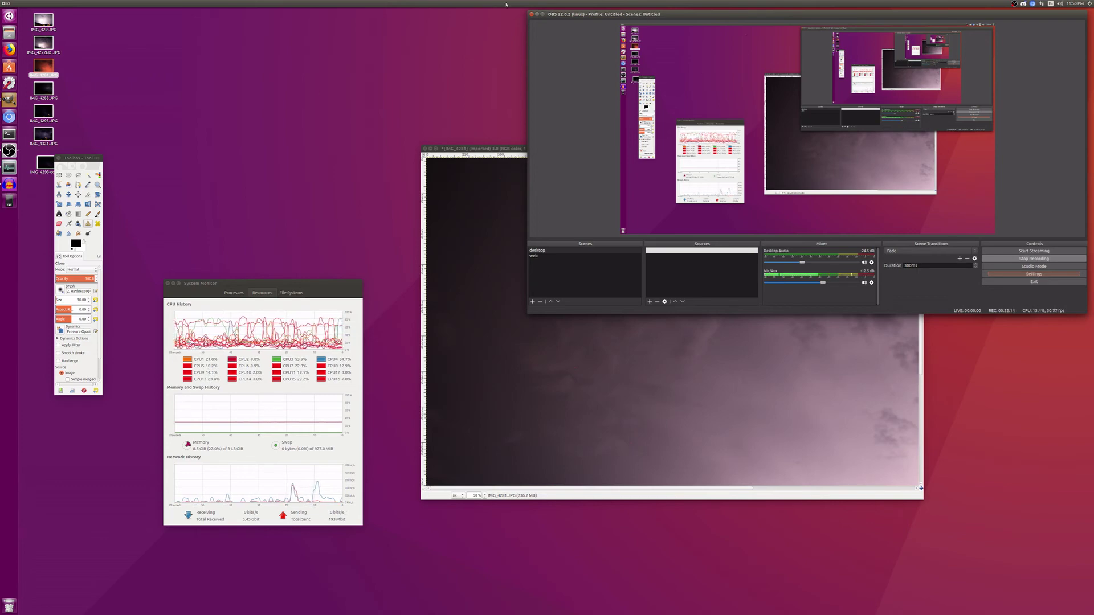
{"action": "left_click_drag", "start_coordinate": [686, 20], "coordinate": [648, 147]}
{"action": "left_click", "coordinate": [500, 142]}
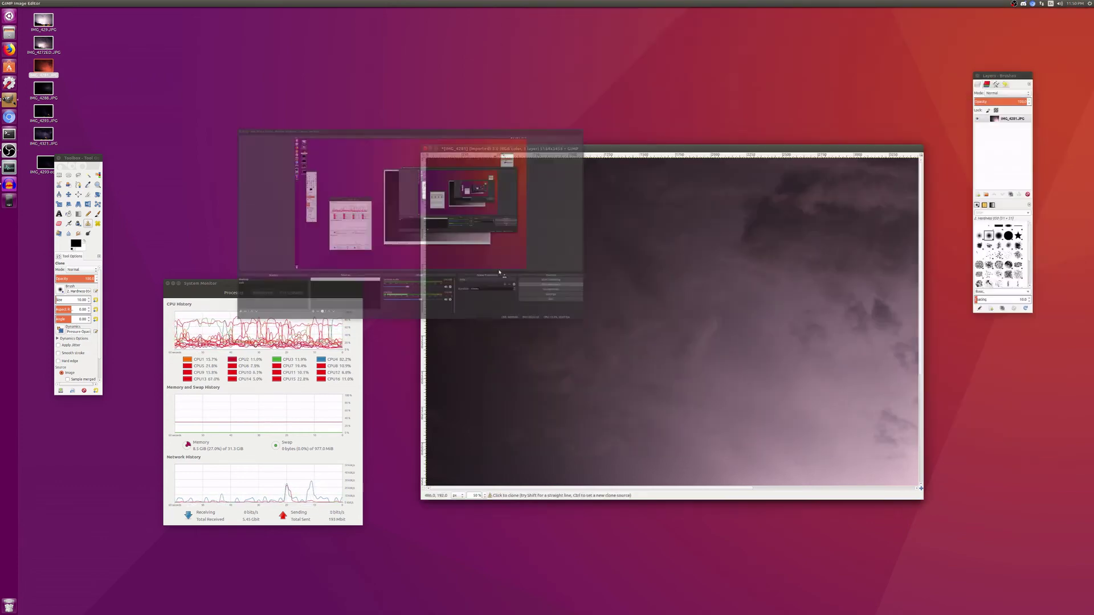
{"action": "key", "text": "ctrl+super+Up"}
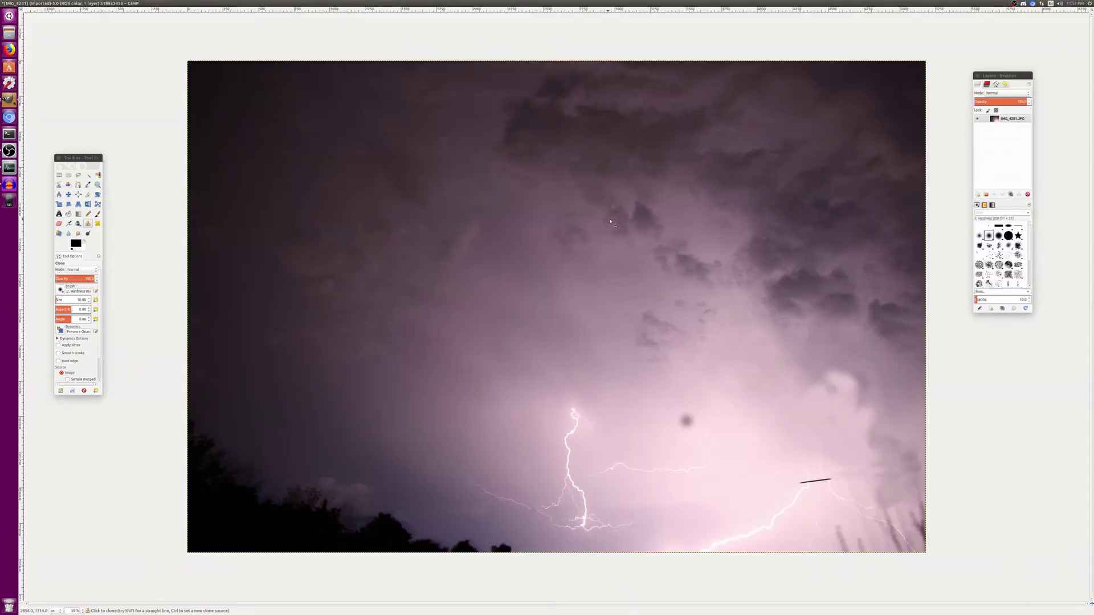
Step: Look up the recorded video file in the Videos folder of the file manager, then return to GIMP
{"action": "left_click", "coordinate": [9, 32]}
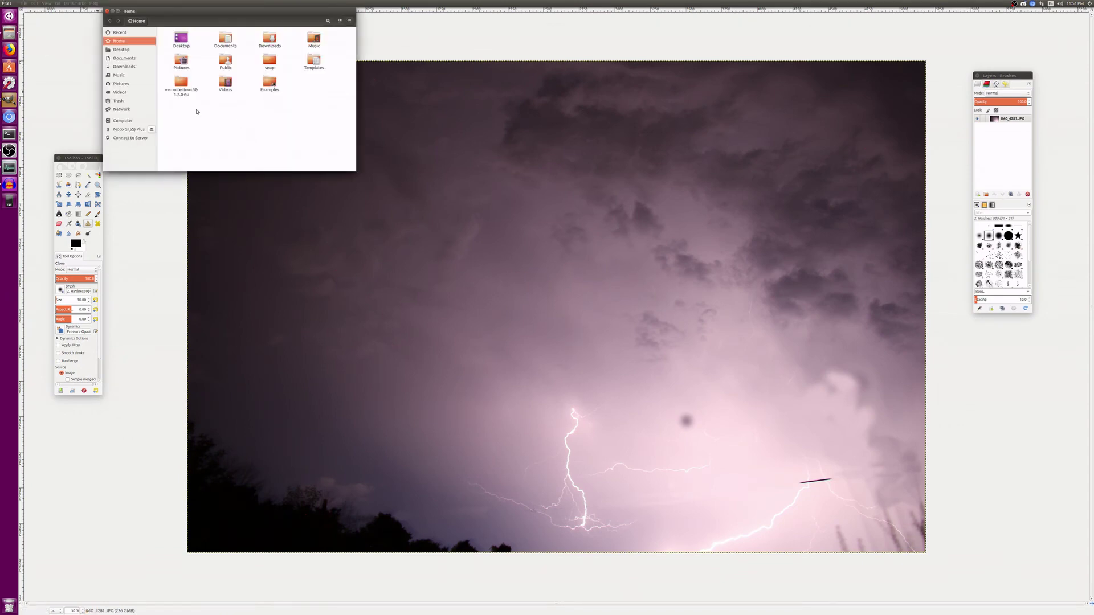
{"action": "left_click", "coordinate": [121, 92]}
{"action": "left_click", "coordinate": [181, 39]}
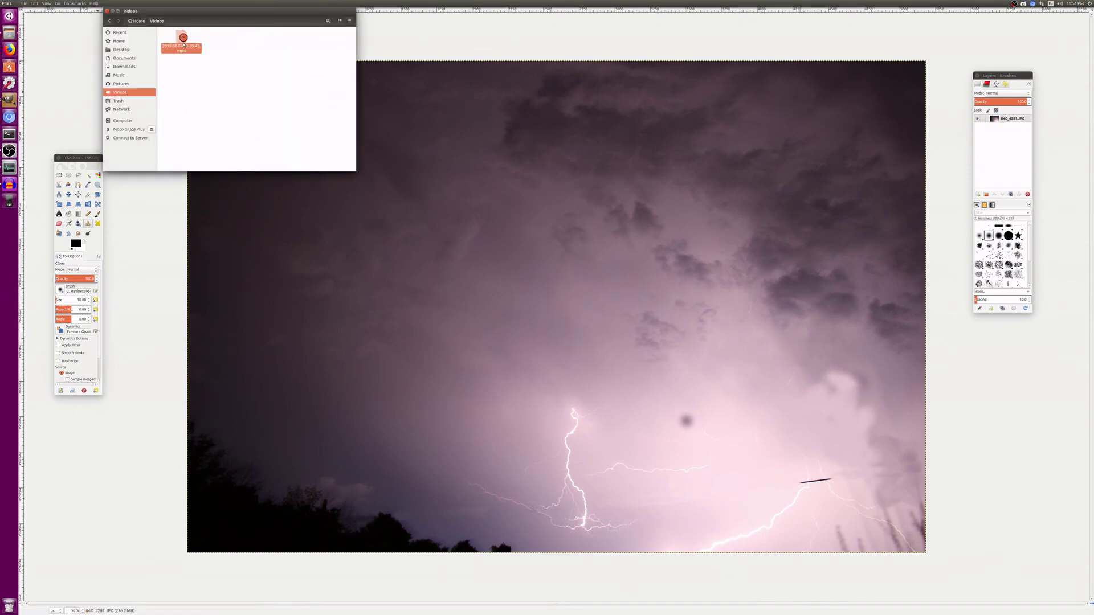
{"action": "left_click", "coordinate": [240, 81]}
{"action": "left_click", "coordinate": [181, 39]}
{"action": "left_click", "coordinate": [479, 269]}
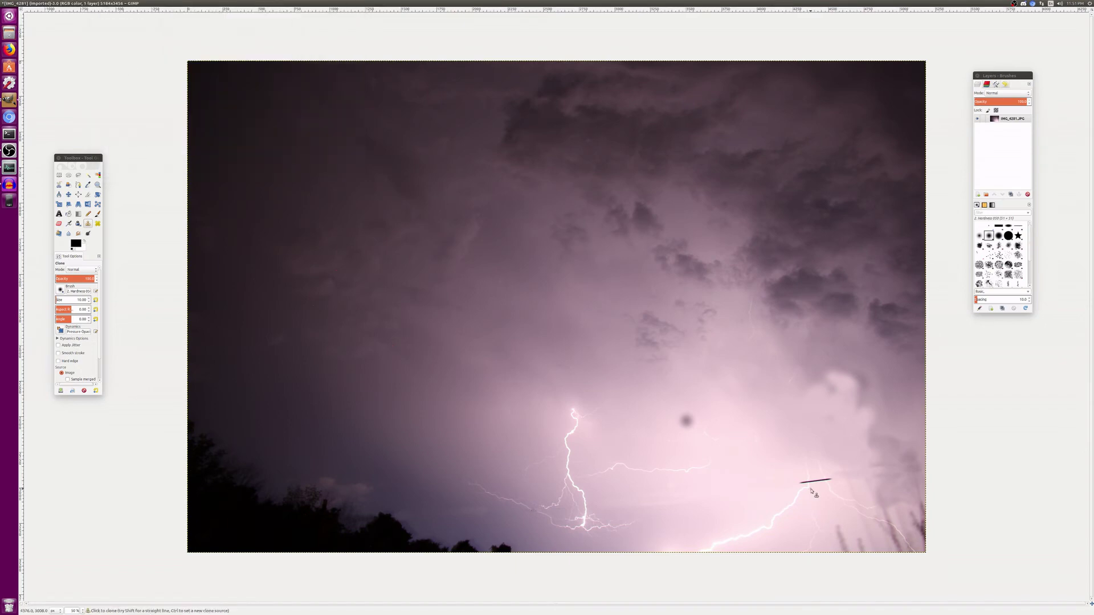
Step: Clone sky over the remaining power line segment just left of where it crosses the right-hand thin lightning branch
{"action": "scroll", "coordinate": [812, 488], "scroll_direction": "up", "scroll_amount": 1}
{"action": "scroll", "coordinate": [781, 456], "scroll_direction": "up", "scroll_amount": 3}
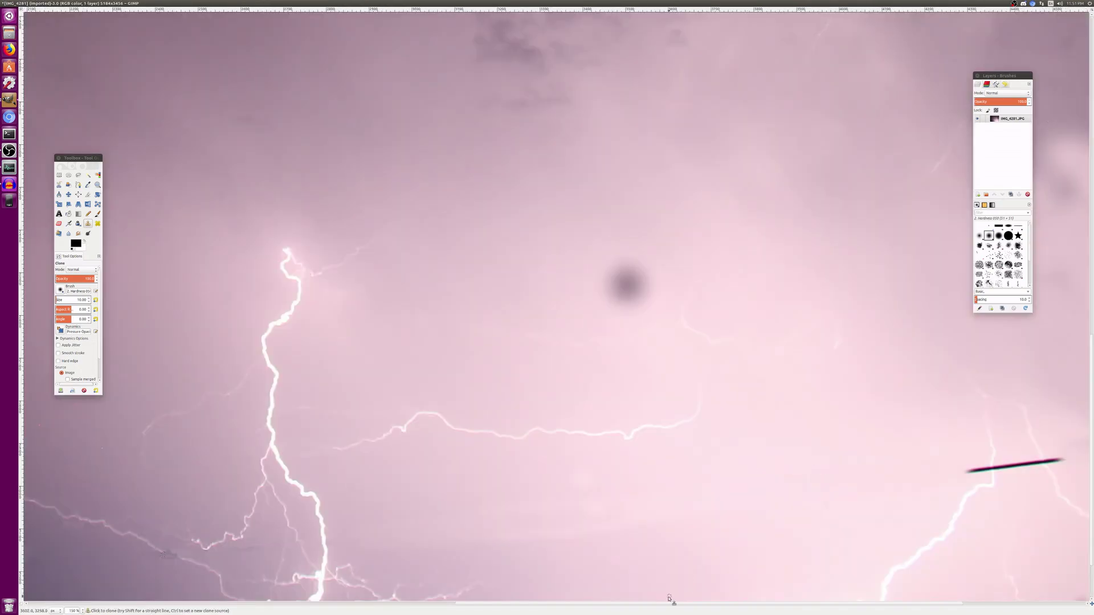
{"action": "left_click_drag", "start_coordinate": [655, 605], "coordinate": [812, 601]}
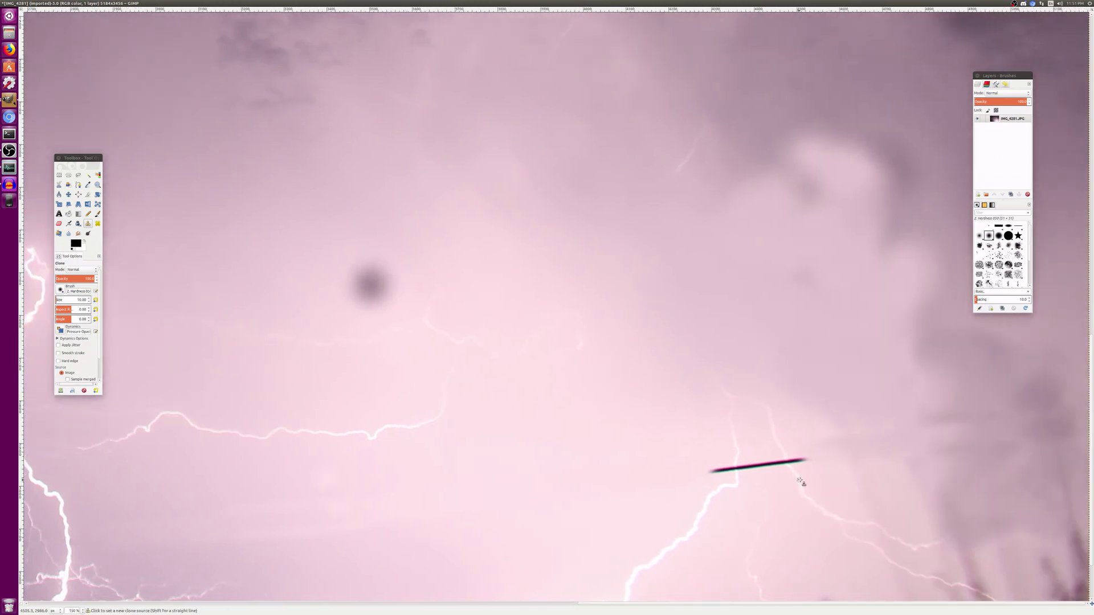
{"action": "scroll", "coordinate": [801, 481], "scroll_direction": "up", "scroll_amount": 3}
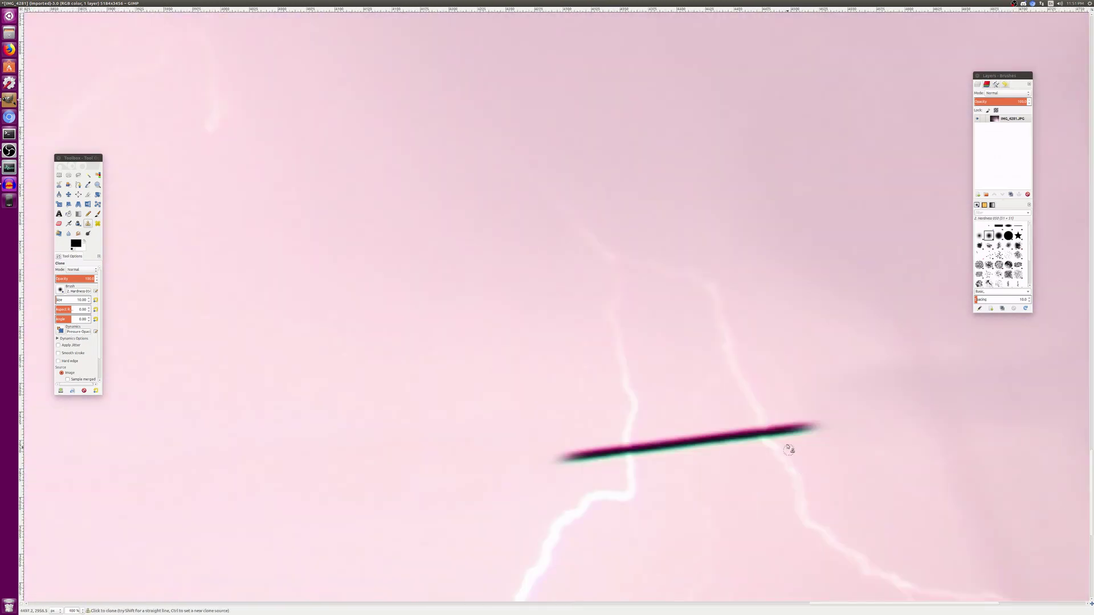
{"action": "left_click", "coordinate": [737, 419], "text": "ctrl"}
{"action": "left_click", "coordinate": [753, 430]}
{"action": "left_click_drag", "start_coordinate": [751, 435], "coordinate": [749, 432]}
{"action": "left_click", "coordinate": [758, 438]}
{"action": "left_click", "coordinate": [759, 436]}
Step: Clone sky over the power line between the two lightning branches, undoing a bad stroke and cleaning up the leftover streaks
{"action": "left_click", "coordinate": [638, 465], "text": "ctrl"}
{"action": "mouse_move", "coordinate": [632, 445]}
{"action": "left_mouse_down"}
{"action": "mouse_move", "coordinate": [760, 439]}
{"action": "mouse_move", "coordinate": [745, 435]}
{"action": "left_mouse_up"}
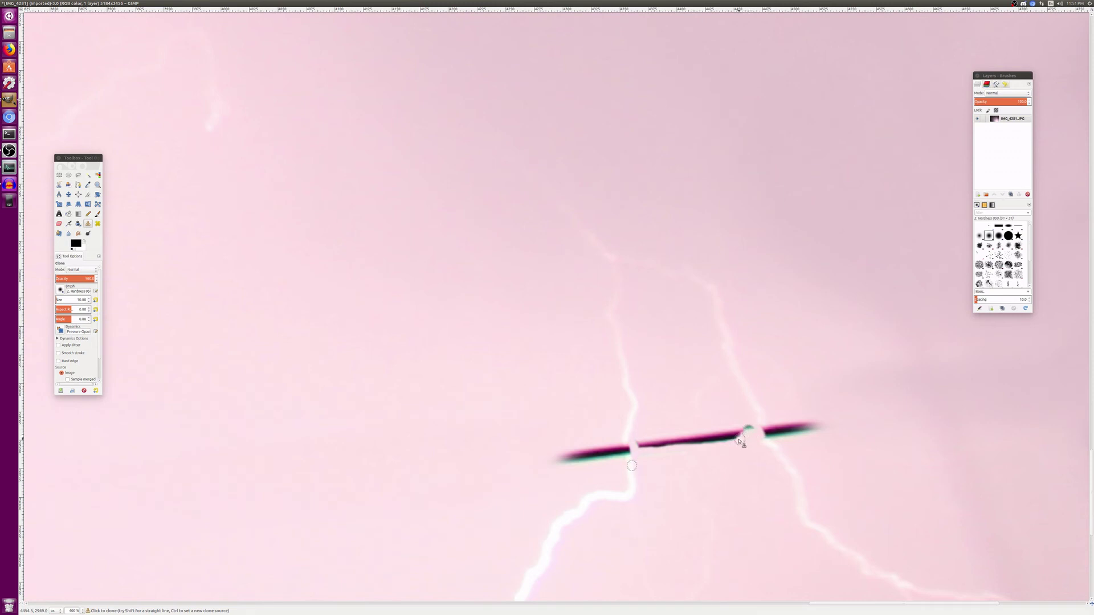
{"action": "key", "text": "ctrl+z"}
{"action": "left_click", "coordinate": [746, 446], "text": "ctrl"}
{"action": "left_click", "coordinate": [742, 439]}
{"action": "mouse_move", "coordinate": [741, 438]}
{"action": "left_mouse_down"}
{"action": "mouse_move", "coordinate": [651, 455]}
{"action": "mouse_move", "coordinate": [639, 444]}
{"action": "mouse_move", "coordinate": [750, 429]}
{"action": "mouse_move", "coordinate": [714, 435]}
{"action": "left_mouse_up"}
{"action": "left_click", "coordinate": [685, 416], "text": "ctrl"}
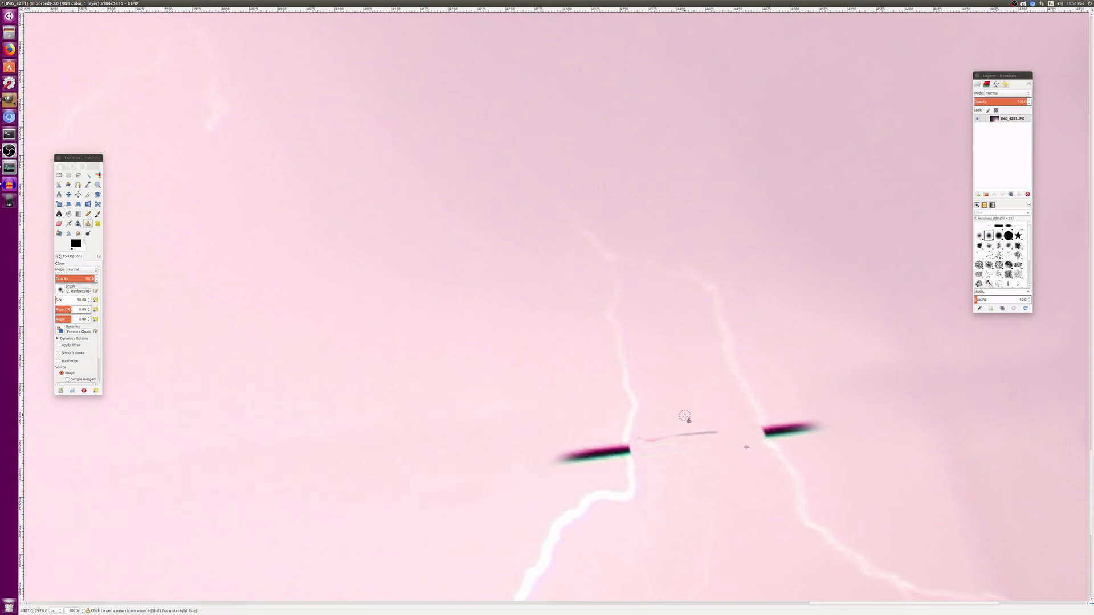
{"action": "left_click_drag", "start_coordinate": [639, 439], "coordinate": [720, 441]}
{"action": "mouse_move", "coordinate": [644, 447]}
{"action": "left_mouse_down"}
{"action": "mouse_move", "coordinate": [648, 461]}
{"action": "mouse_move", "coordinate": [658, 457]}
{"action": "left_mouse_up"}
Step: Clone sky over the power line's end to the right of the right-hand lightning branch, stopping at the branch
{"action": "left_click", "coordinate": [784, 445], "text": "ctrl"}
{"action": "mouse_move", "coordinate": [770, 420]}
{"action": "left_mouse_down"}
{"action": "mouse_move", "coordinate": [775, 432]}
{"action": "mouse_move", "coordinate": [811, 431]}
{"action": "mouse_move", "coordinate": [794, 420]}
{"action": "left_mouse_up"}
{"action": "left_click", "coordinate": [823, 414], "text": "ctrl"}
{"action": "left_click", "coordinate": [794, 430]}
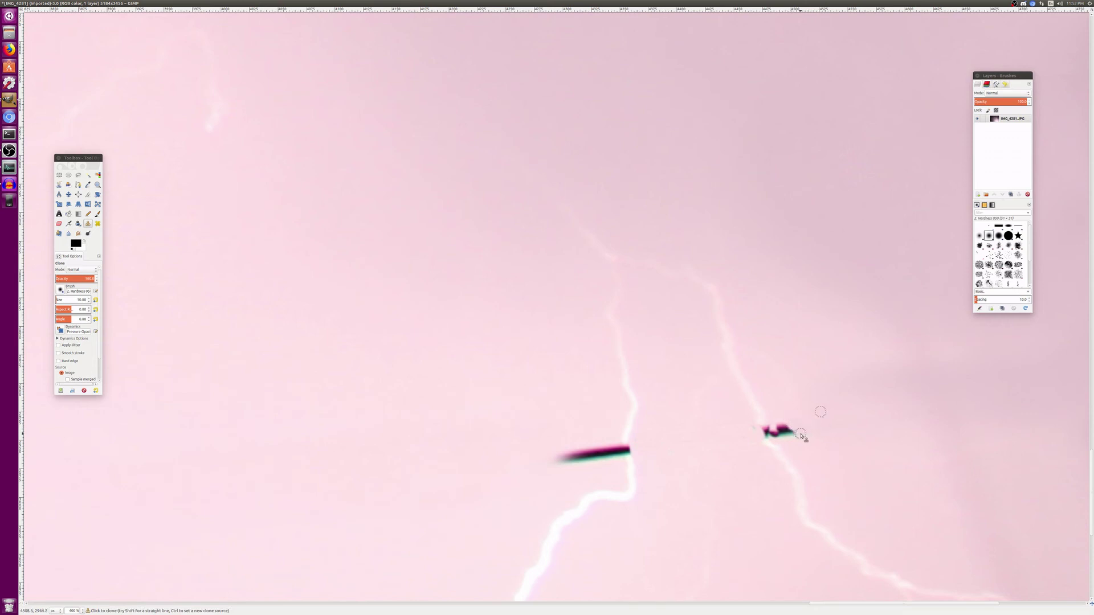
{"action": "left_click", "coordinate": [785, 426]}
{"action": "left_click_drag", "start_coordinate": [789, 436], "coordinate": [773, 433]}
{"action": "left_click", "coordinate": [784, 428]}
{"action": "left_click", "coordinate": [782, 430]}
{"action": "left_click", "coordinate": [782, 437]}
Step: Clone sky over the power line's end to the left of the brighter left-hand lightning branch, covering both edges
{"action": "mouse_move", "coordinate": [606, 460]}
{"action": "left_mouse_down"}
{"action": "mouse_move", "coordinate": [552, 470]}
{"action": "mouse_move", "coordinate": [559, 450]}
{"action": "left_mouse_up"}
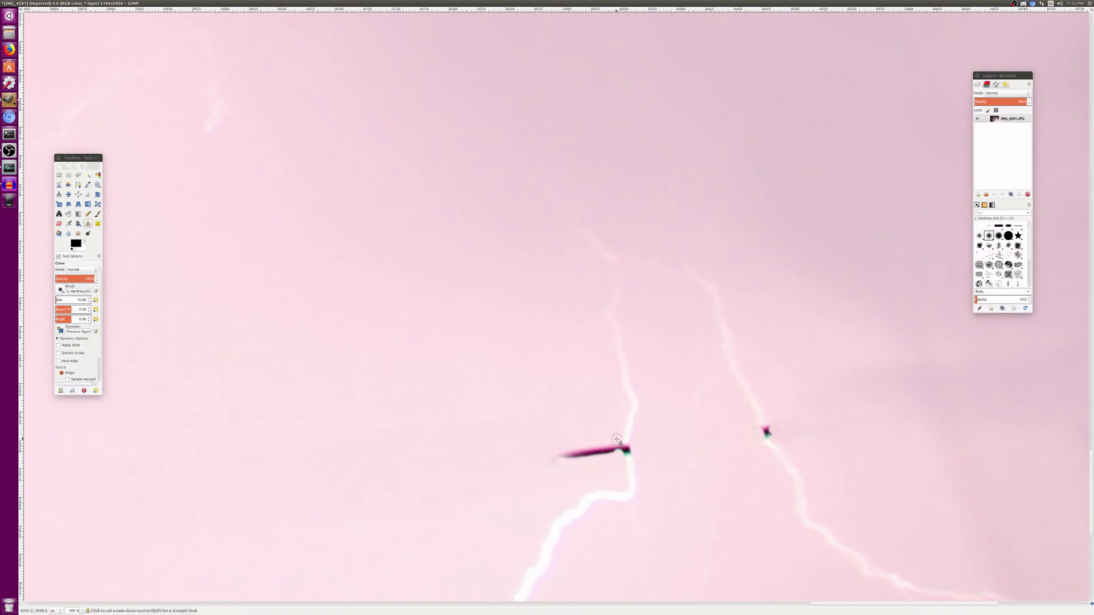
{"action": "mouse_move", "coordinate": [620, 451]}
{"action": "left_mouse_down"}
{"action": "mouse_move", "coordinate": [562, 447]}
{"action": "mouse_move", "coordinate": [615, 452]}
{"action": "mouse_move", "coordinate": [557, 457]}
{"action": "mouse_move", "coordinate": [566, 467]}
{"action": "left_mouse_up"}
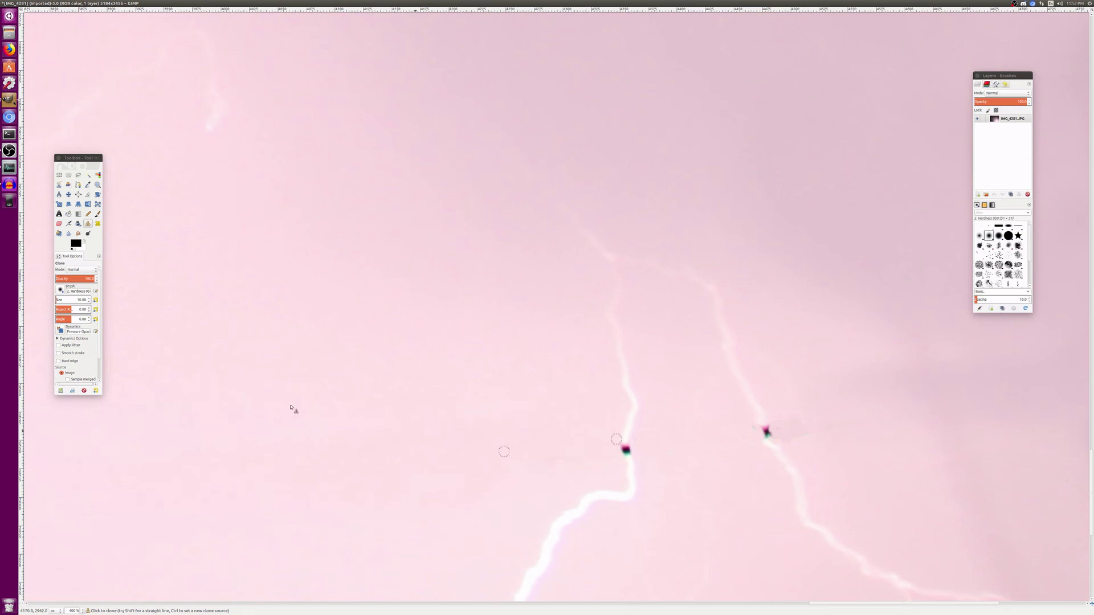
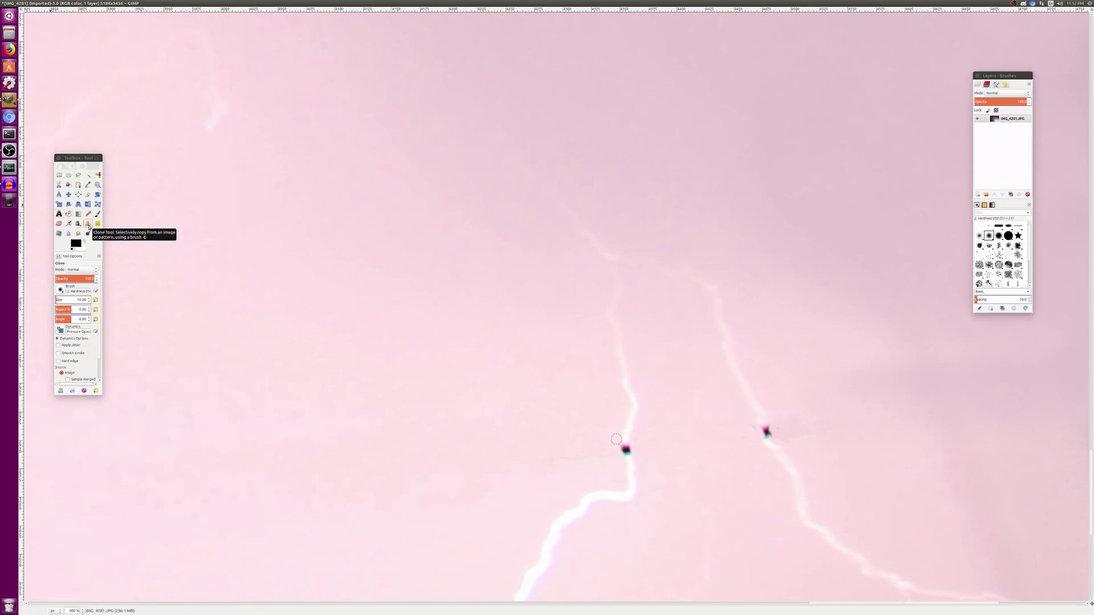
Step: Clone lightning over the dark power line remnants on both right-hand lightning branches with a 3-pixel brush to reconnect them
{"action": "left_click", "coordinate": [89, 226]}
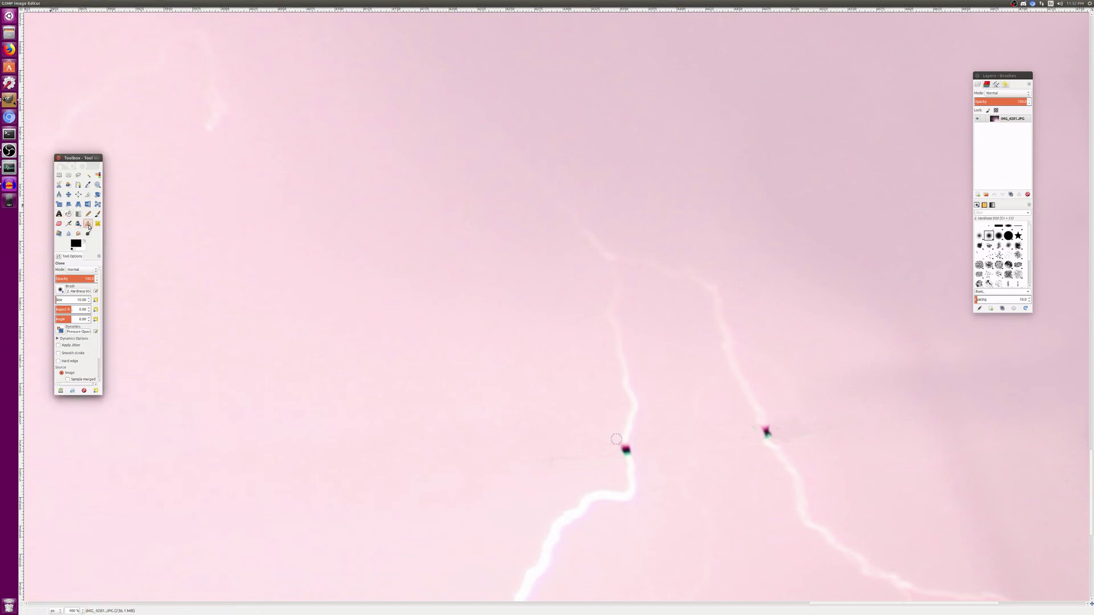
{"action": "left_click", "coordinate": [72, 301]}
{"action": "left_click", "coordinate": [84, 299]}
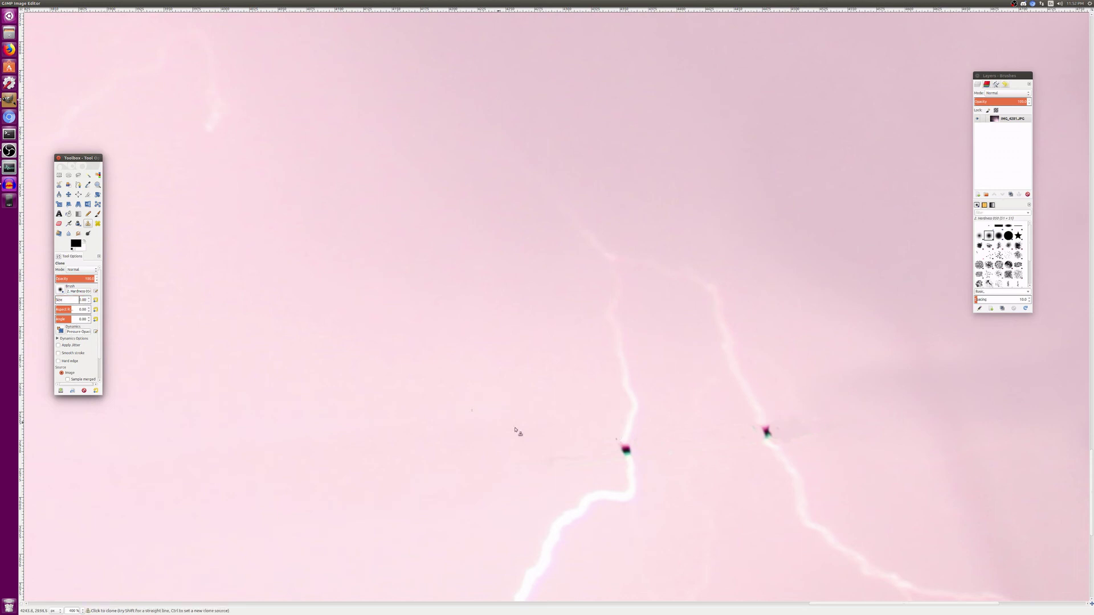
{"action": "left_click", "coordinate": [630, 454]}
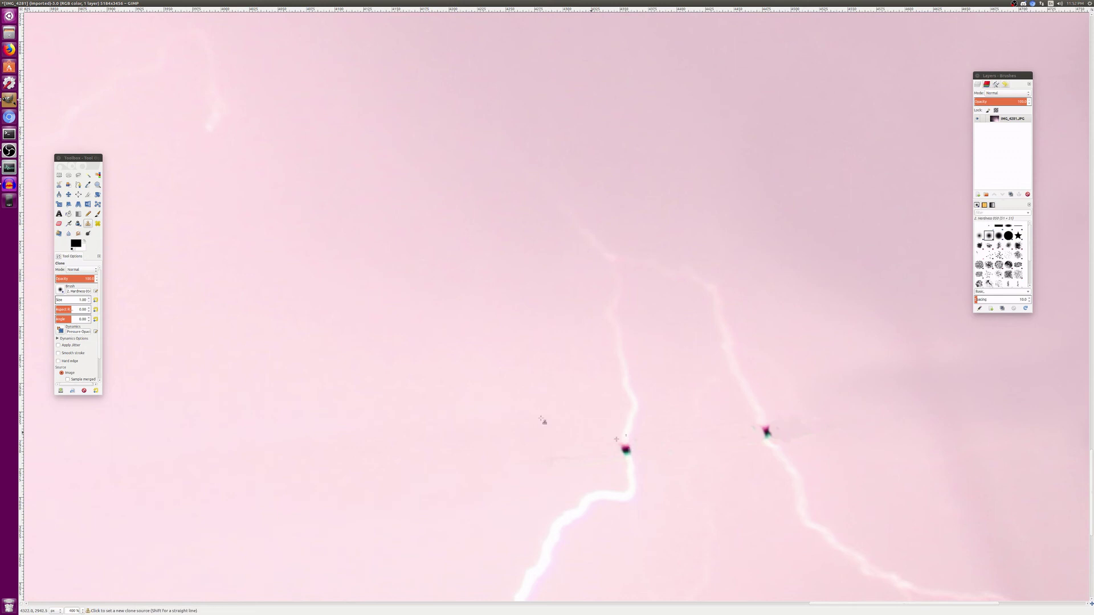
{"action": "left_click", "coordinate": [75, 301]}
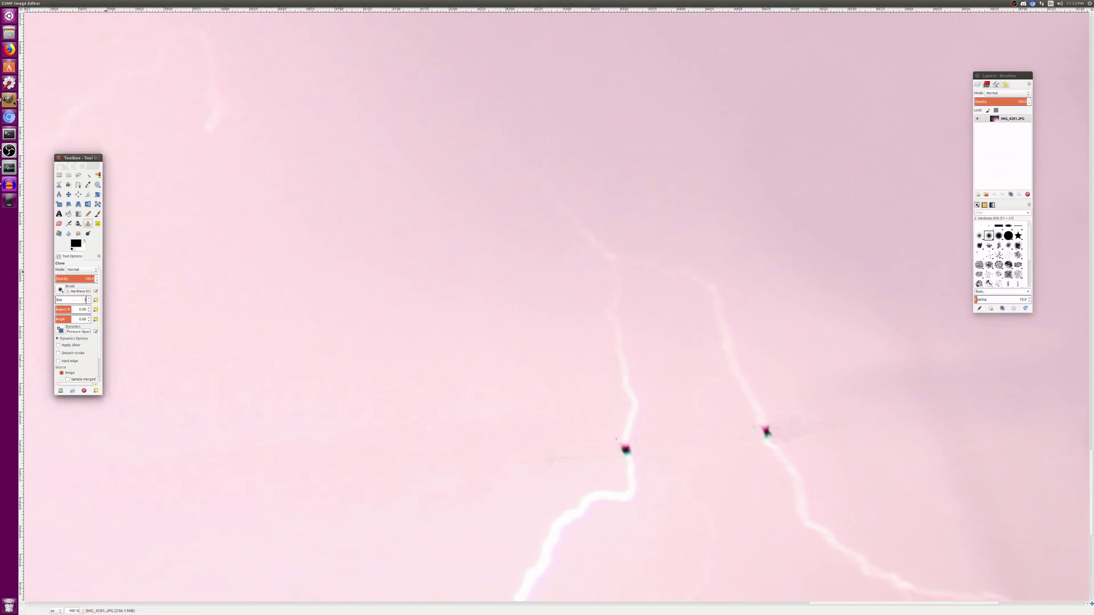
{"action": "left_click", "coordinate": [629, 430], "text": "ctrl"}
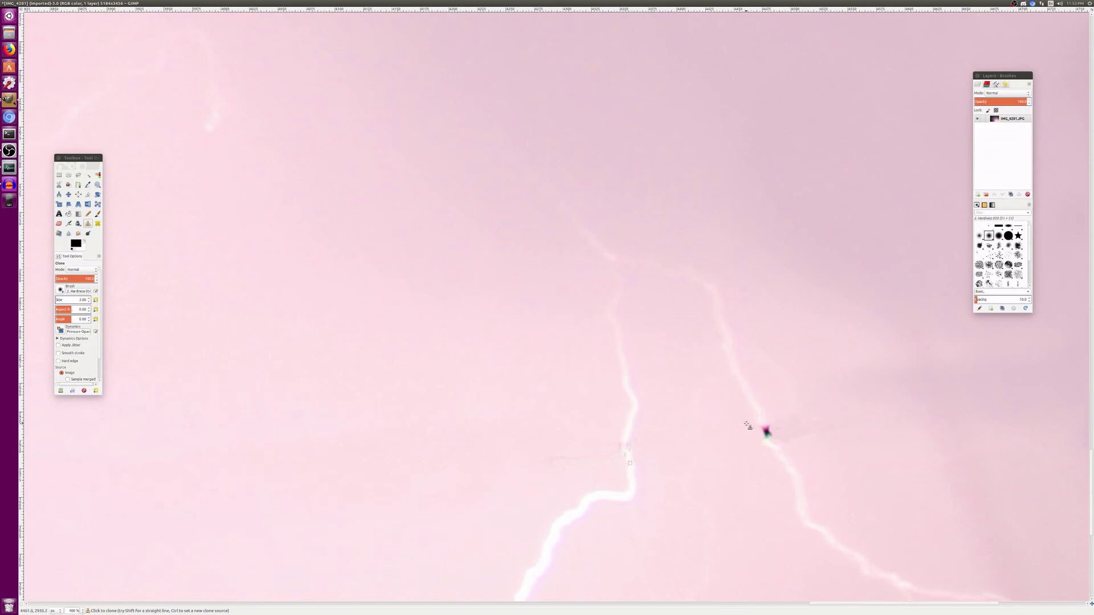
{"action": "left_click", "coordinate": [761, 421], "text": "ctrl"}
{"action": "left_click_drag", "start_coordinate": [765, 427], "coordinate": [770, 432]}
Step: Clone sky over the two short plant stems below the thin right-hand lightning branch using a larger brush at reduced opacity, undoing a stray stroke
{"action": "key", "text": "1"}
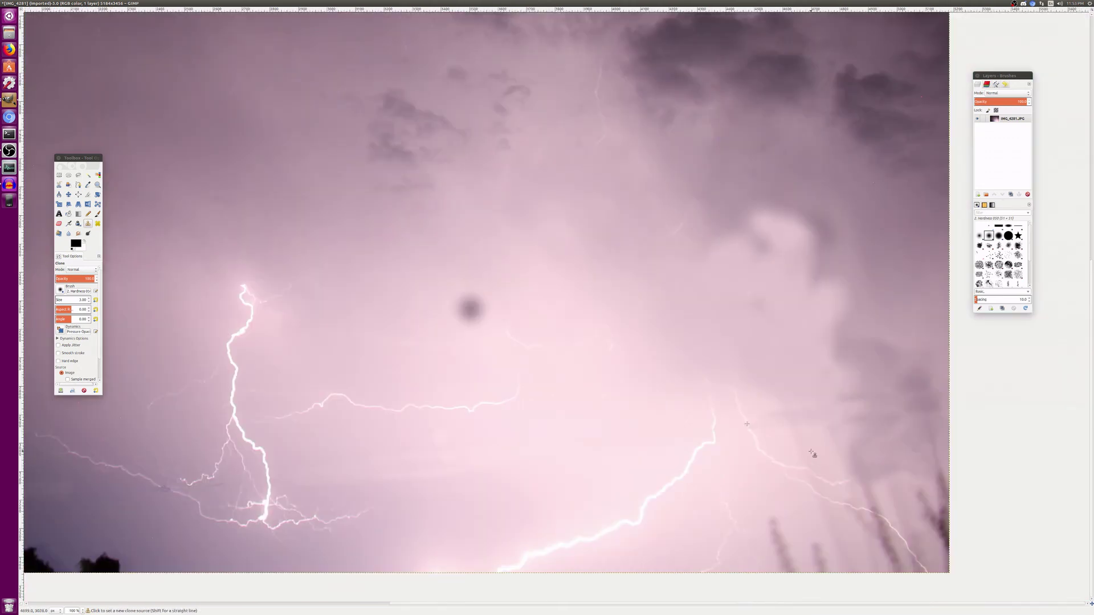
{"action": "key", "text": "minus"}
{"action": "key", "text": "minus"}
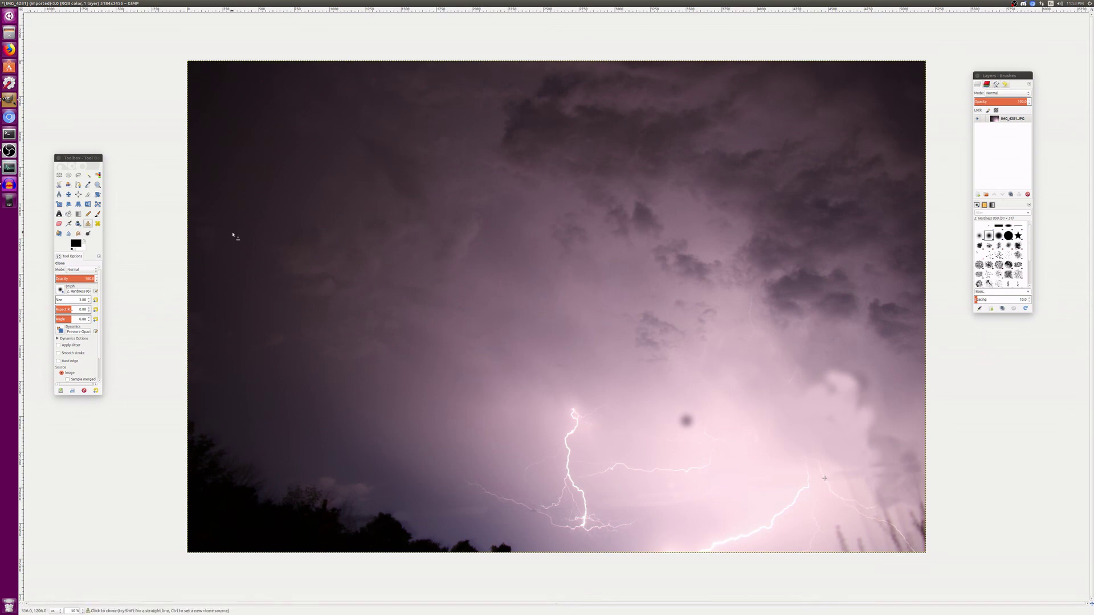
{"action": "left_click", "coordinate": [91, 224]}
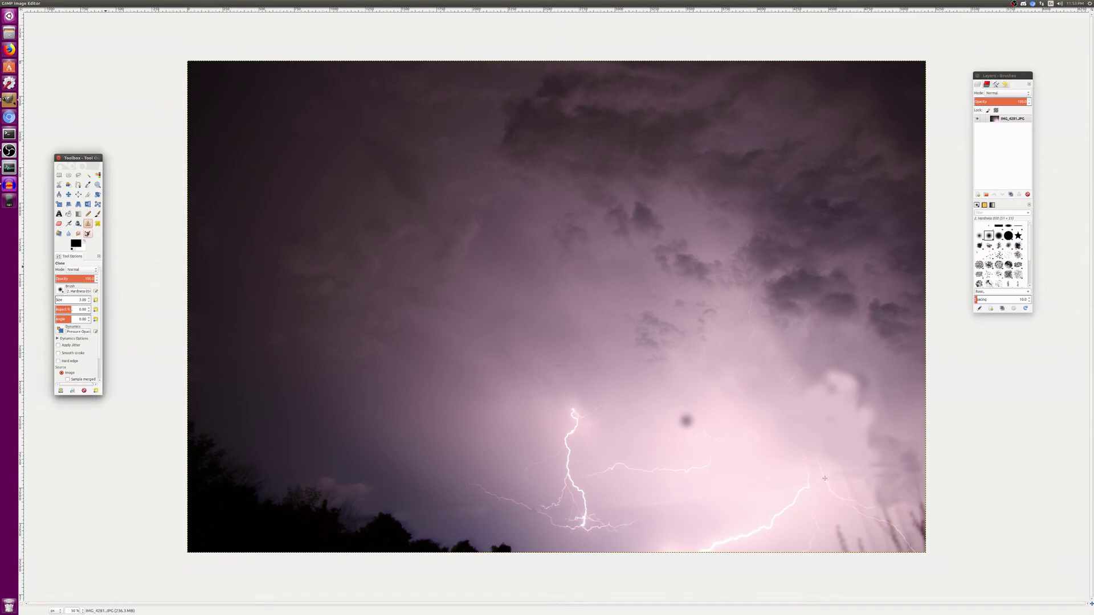
{"action": "left_click", "coordinate": [74, 280]}
{"action": "left_click", "coordinate": [85, 278]}
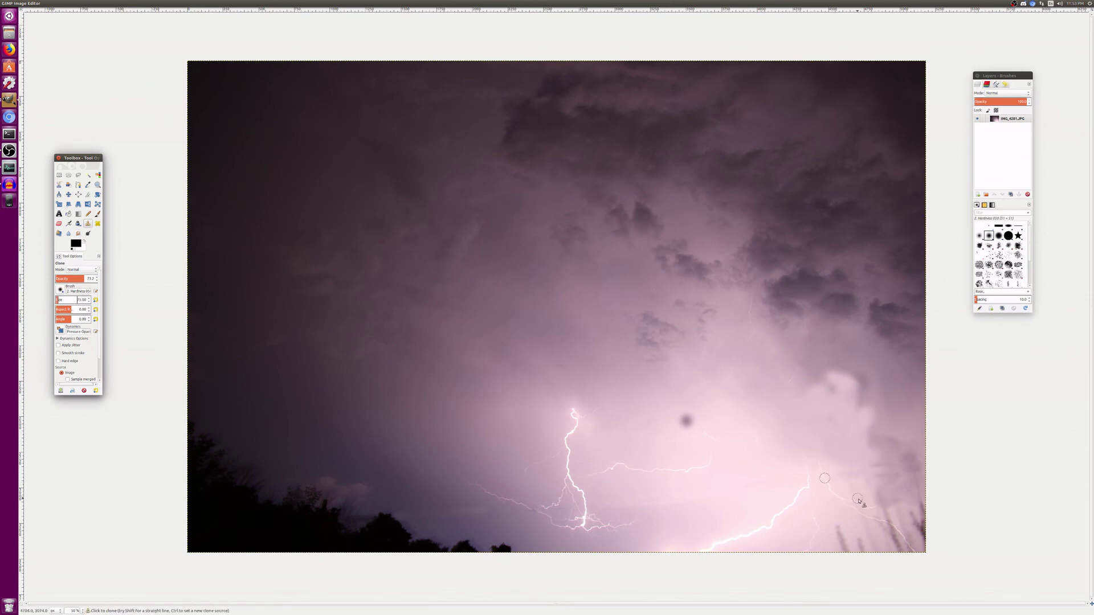
{"action": "scroll", "coordinate": [886, 513], "scroll_direction": "up", "scroll_amount": 2, "text": "ctrl"}
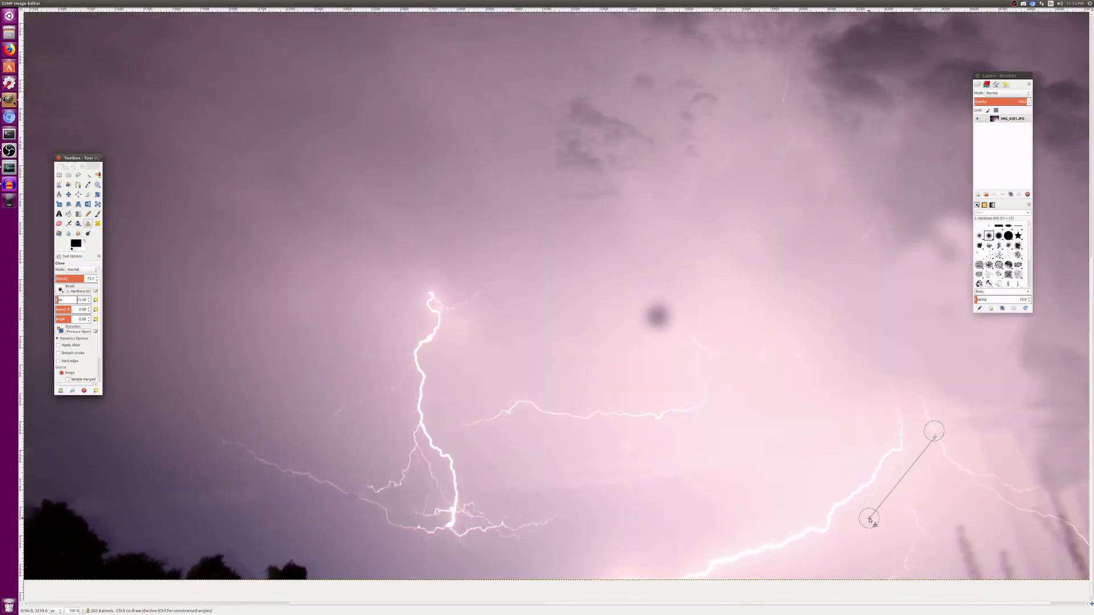
{"action": "scroll", "coordinate": [867, 519], "scroll_direction": "up", "scroll_amount": 1, "text": "ctrl"}
{"action": "scroll", "coordinate": [867, 518], "scroll_direction": "up", "scroll_amount": 1, "text": "ctrl"}
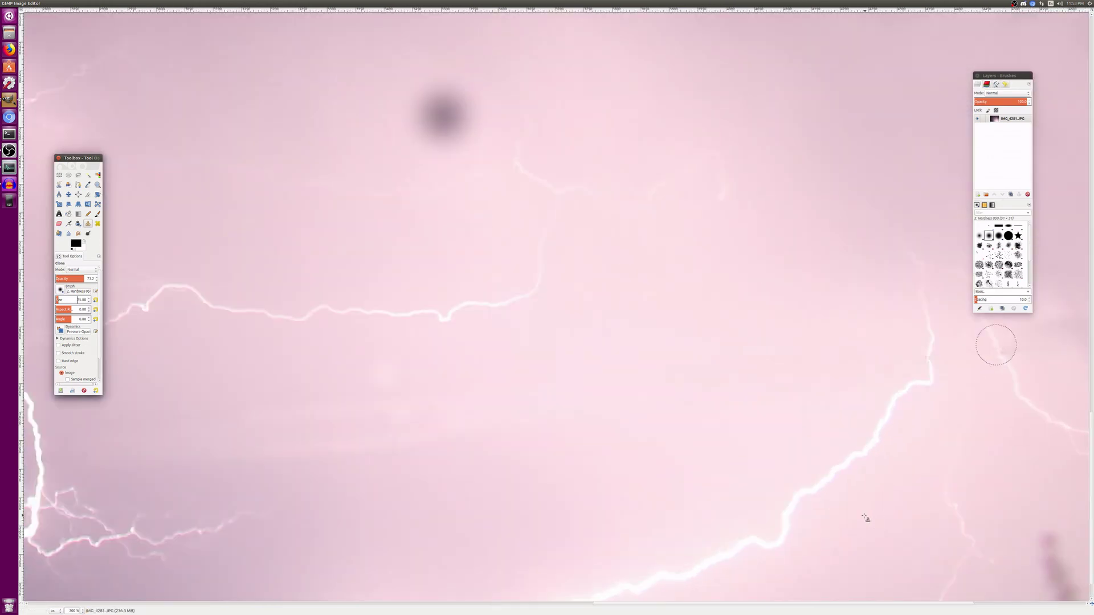
{"action": "scroll", "coordinate": [867, 519], "scroll_direction": "down", "scroll_amount": 2, "text": "ctrl"}
{"action": "scroll", "coordinate": [867, 520], "scroll_direction": "right", "scroll_amount": 1}
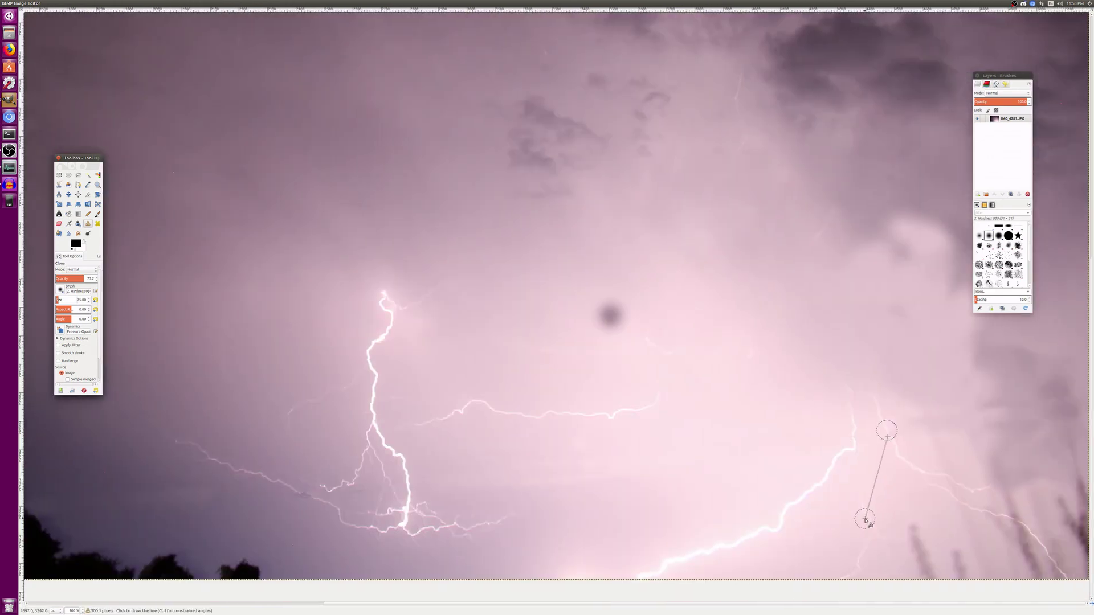
{"action": "left_click", "coordinate": [903, 511], "text": "ctrl"}
{"action": "mouse_move", "coordinate": [908, 520]}
{"action": "left_mouse_down"}
{"action": "mouse_move", "coordinate": [918, 545]}
{"action": "mouse_move", "coordinate": [925, 514]}
{"action": "mouse_move", "coordinate": [916, 534]}
{"action": "mouse_move", "coordinate": [929, 572]}
{"action": "mouse_move", "coordinate": [951, 547]}
{"action": "mouse_move", "coordinate": [953, 563]}
{"action": "mouse_move", "coordinate": [957, 546]}
{"action": "mouse_move", "coordinate": [960, 571]}
{"action": "mouse_move", "coordinate": [967, 531]}
{"action": "mouse_move", "coordinate": [997, 563]}
{"action": "mouse_move", "coordinate": [1002, 550]}
{"action": "mouse_move", "coordinate": [974, 573]}
{"action": "mouse_move", "coordinate": [985, 565]}
{"action": "mouse_move", "coordinate": [917, 570]}
{"action": "left_mouse_up"}
{"action": "left_click", "coordinate": [925, 514], "text": "ctrl"}
{"action": "key", "text": "ctrl+z"}
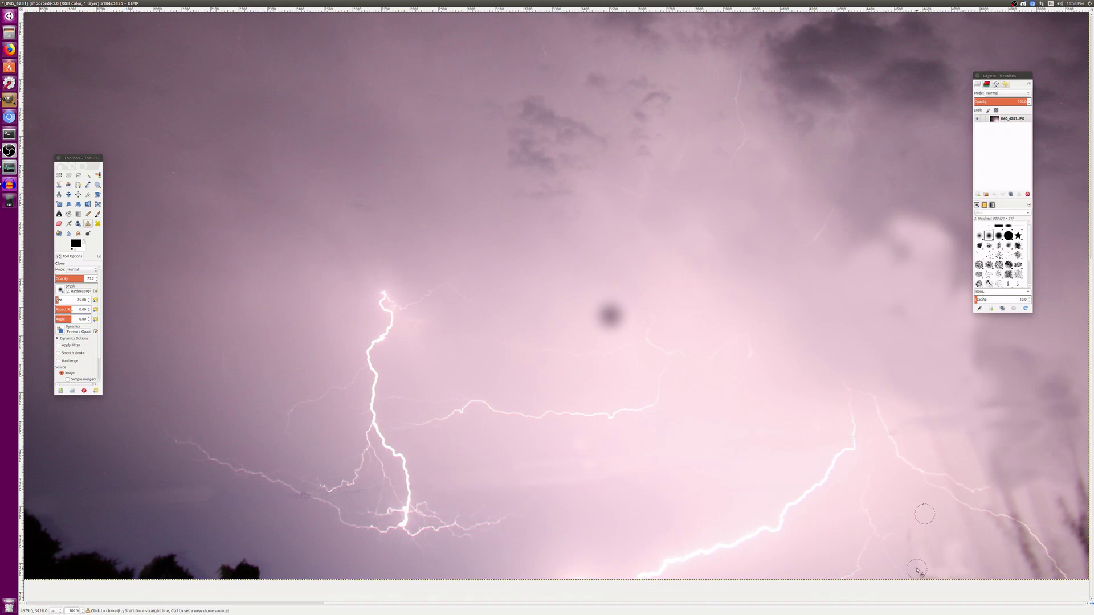
Step: Clone sky over the plant stems around the thin right-hand lightning branch near the photo's lower-right corner
{"action": "left_click", "coordinate": [996, 543], "text": "ctrl"}
{"action": "mouse_move", "coordinate": [1031, 571]}
{"action": "left_mouse_down"}
{"action": "mouse_move", "coordinate": [1022, 535]}
{"action": "mouse_move", "coordinate": [985, 526]}
{"action": "left_mouse_up"}
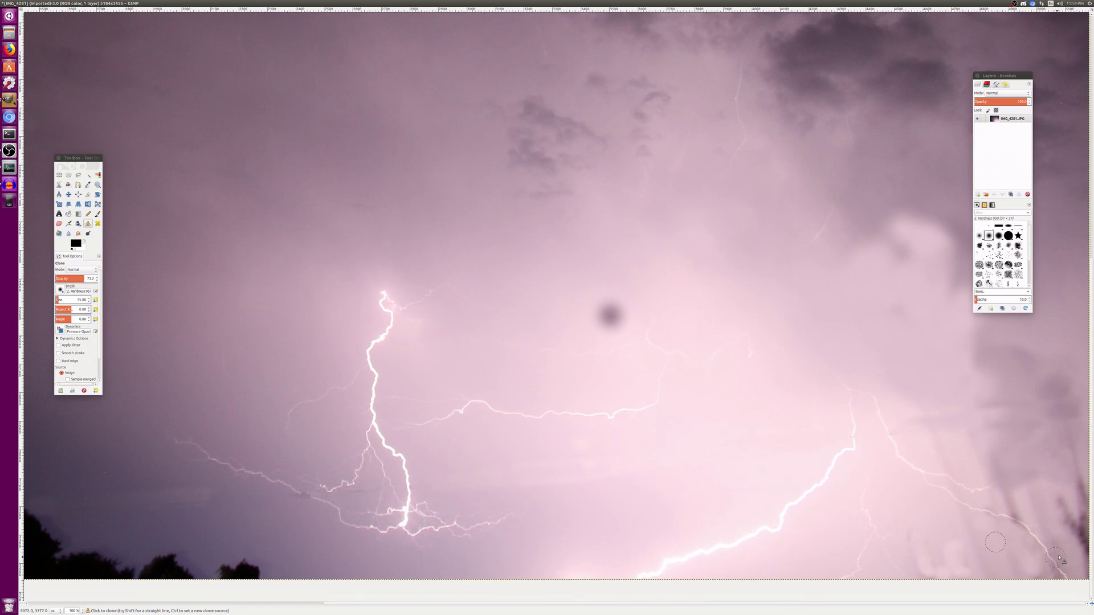
{"action": "left_click", "coordinate": [980, 463], "text": "ctrl"}
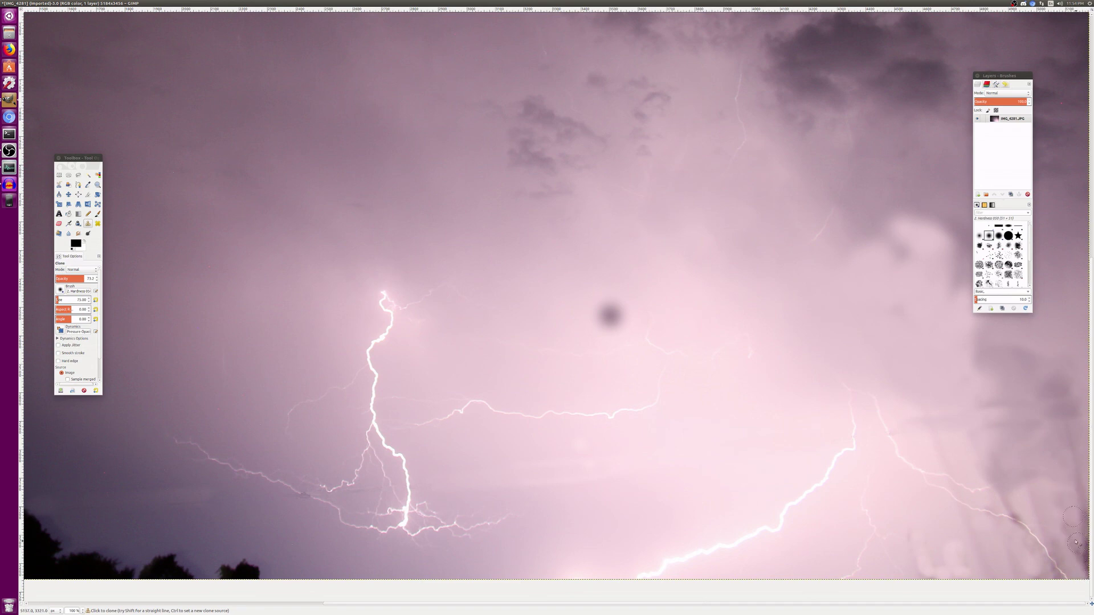
Step: Enlarge the Dodge/Burn brush and dodge the bright cloud patch above the right-hand lightning
{"action": "scroll", "coordinate": [1040, 473], "scroll_direction": "down", "scroll_amount": 3}
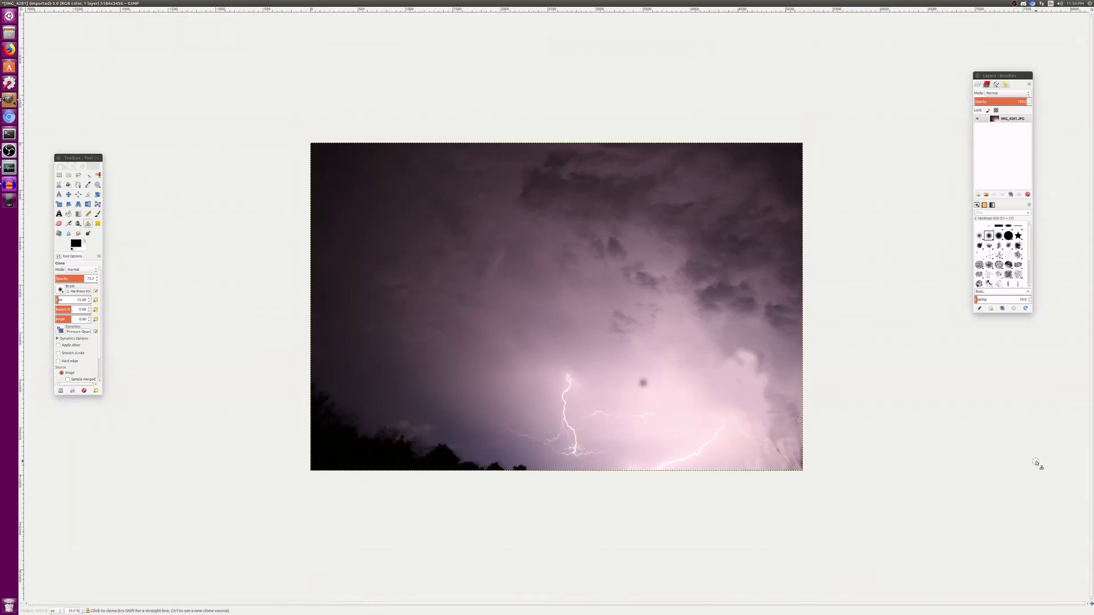
{"action": "scroll", "coordinate": [940, 456], "scroll_direction": "up", "scroll_amount": 2}
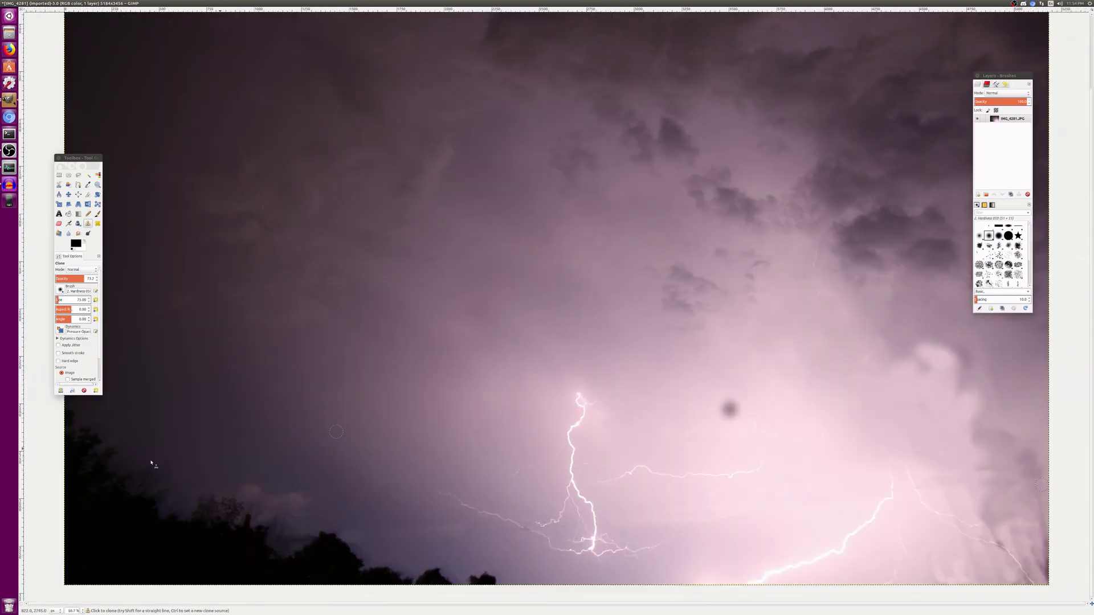
{"action": "left_click", "coordinate": [88, 233]}
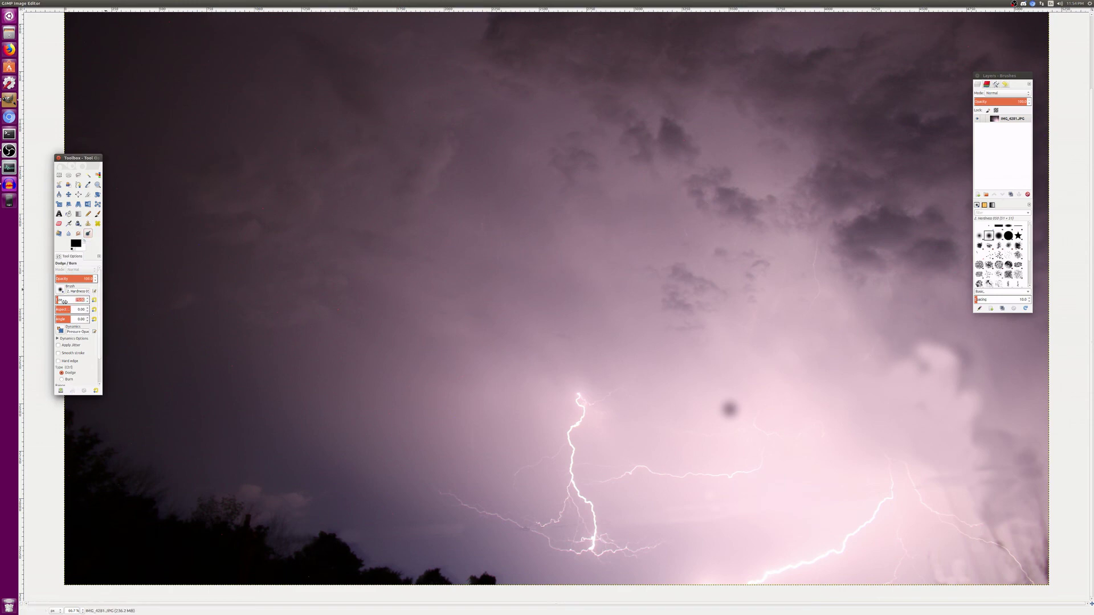
{"action": "left_click_drag", "start_coordinate": [79, 300], "coordinate": [65, 300]}
{"action": "left_click_drag", "start_coordinate": [916, 340], "coordinate": [938, 365]}
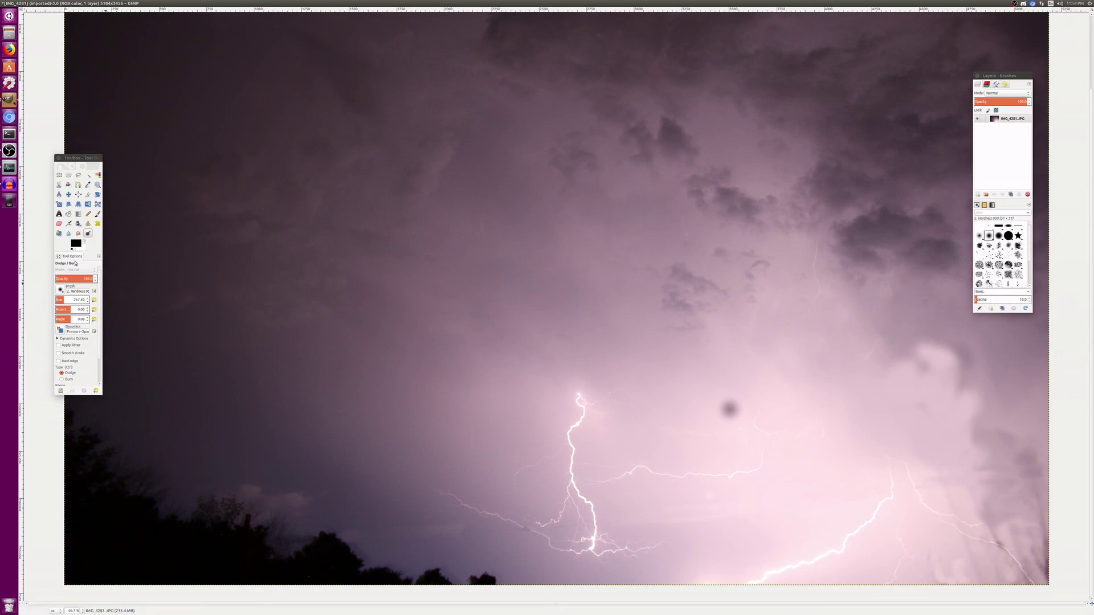
Step: Smudge the bright cloud patch and plant streaks along the photo's right side, and soften the round dark spot in the sky
{"action": "left_click", "coordinate": [78, 234]}
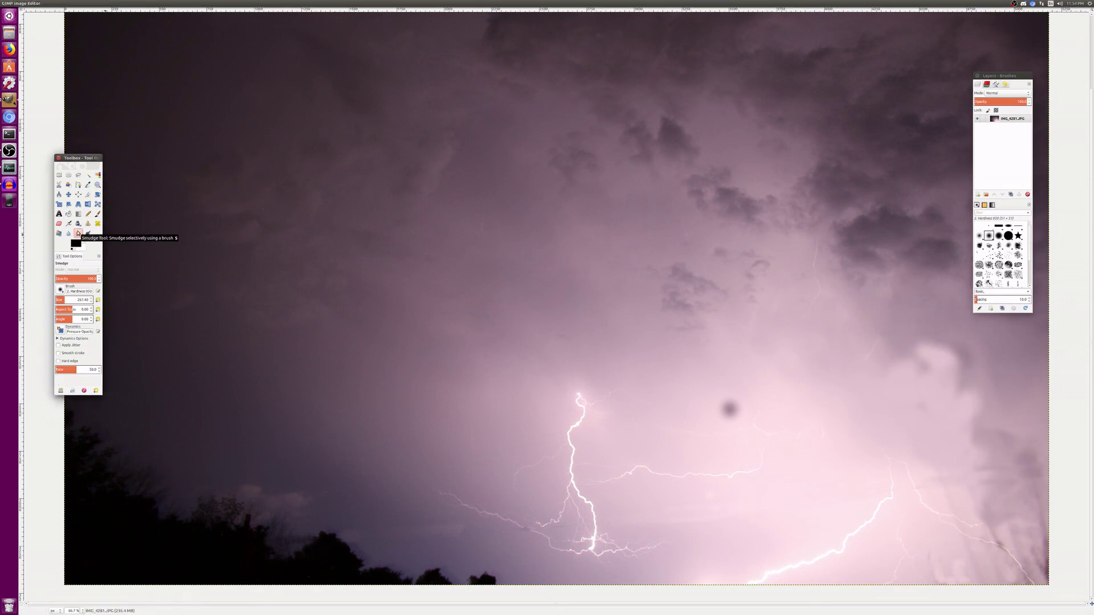
{"action": "left_click", "coordinate": [963, 350]}
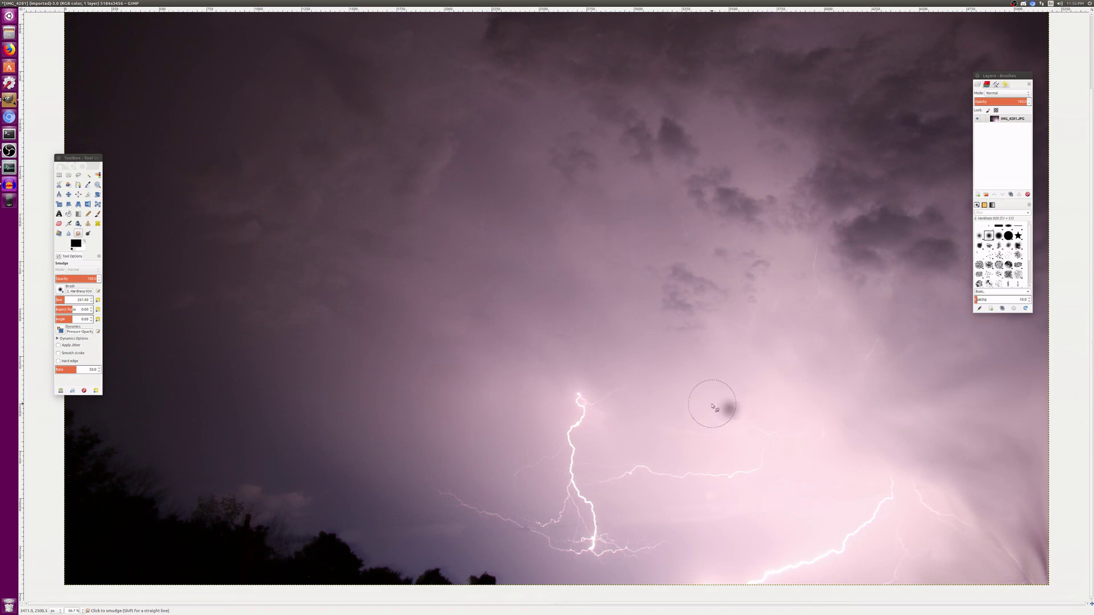
{"action": "mouse_move", "coordinate": [718, 415]}
{"action": "left_mouse_down"}
{"action": "mouse_move", "coordinate": [736, 384]}
{"action": "mouse_move", "coordinate": [729, 408]}
{"action": "mouse_move", "coordinate": [733, 393]}
{"action": "mouse_move", "coordinate": [684, 386]}
{"action": "mouse_move", "coordinate": [723, 401]}
{"action": "mouse_move", "coordinate": [666, 373]}
{"action": "mouse_move", "coordinate": [717, 409]}
{"action": "mouse_move", "coordinate": [658, 389]}
{"action": "mouse_move", "coordinate": [713, 410]}
{"action": "mouse_move", "coordinate": [679, 423]}
{"action": "mouse_move", "coordinate": [775, 378]}
{"action": "mouse_move", "coordinate": [760, 399]}
{"action": "mouse_move", "coordinate": [735, 396]}
{"action": "mouse_move", "coordinate": [708, 364]}
{"action": "mouse_move", "coordinate": [748, 418]}
{"action": "left_mouse_up"}
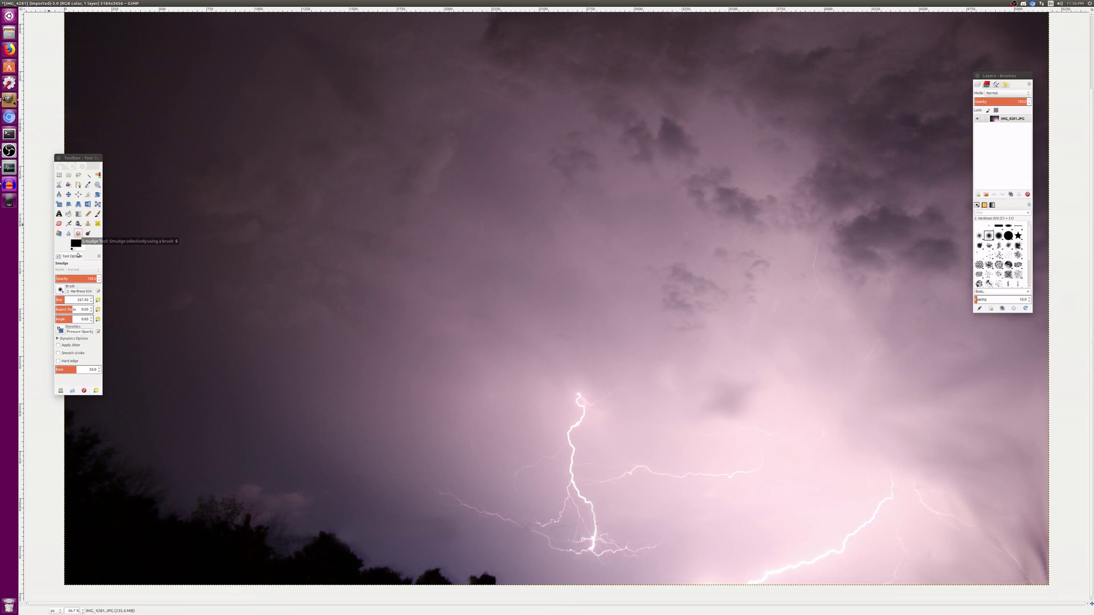
Step: Reduce the Smudge brush size and check the thin lightning branch left of the central bolt up close
{"action": "left_click", "coordinate": [73, 300]}
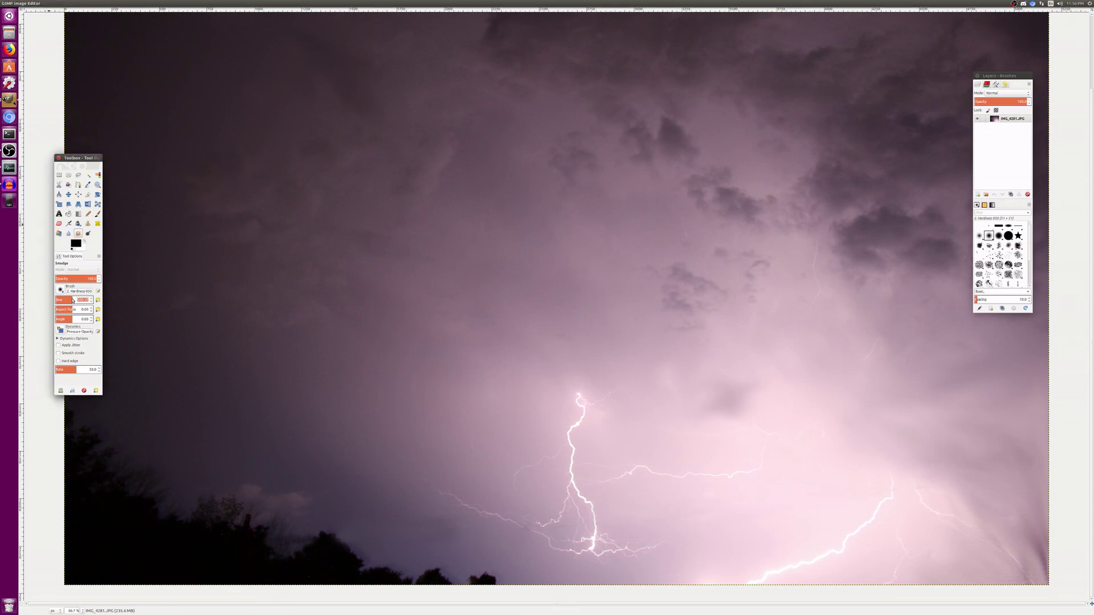
{"action": "key", "text": "Return"}
{"action": "scroll", "coordinate": [566, 522], "scroll_direction": "up", "scroll_amount": 2}
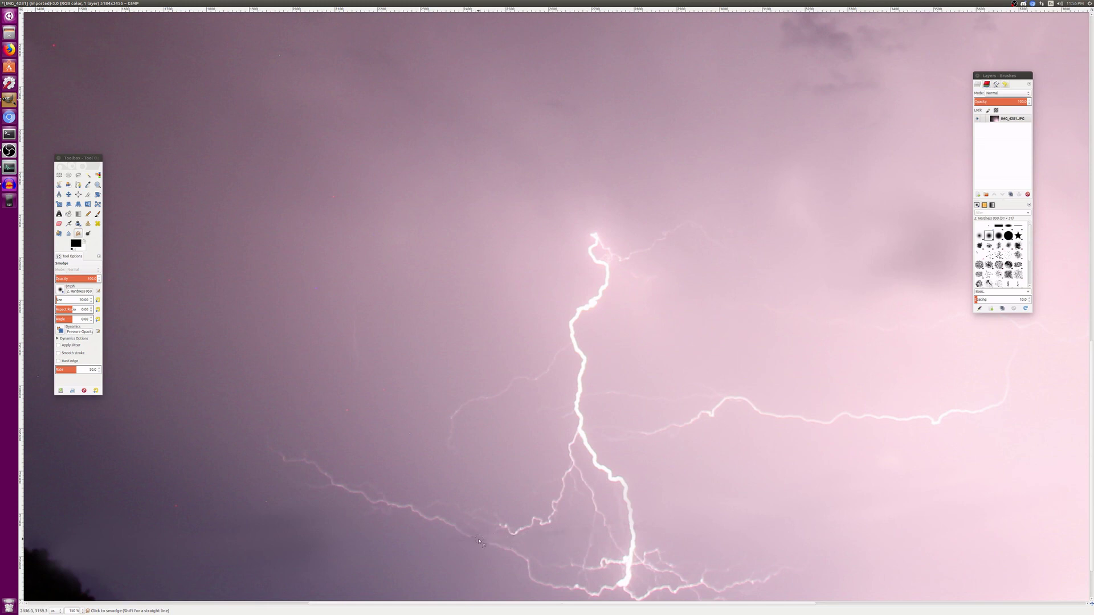
{"action": "scroll", "coordinate": [705, 389], "scroll_direction": "down", "scroll_amount": 3}
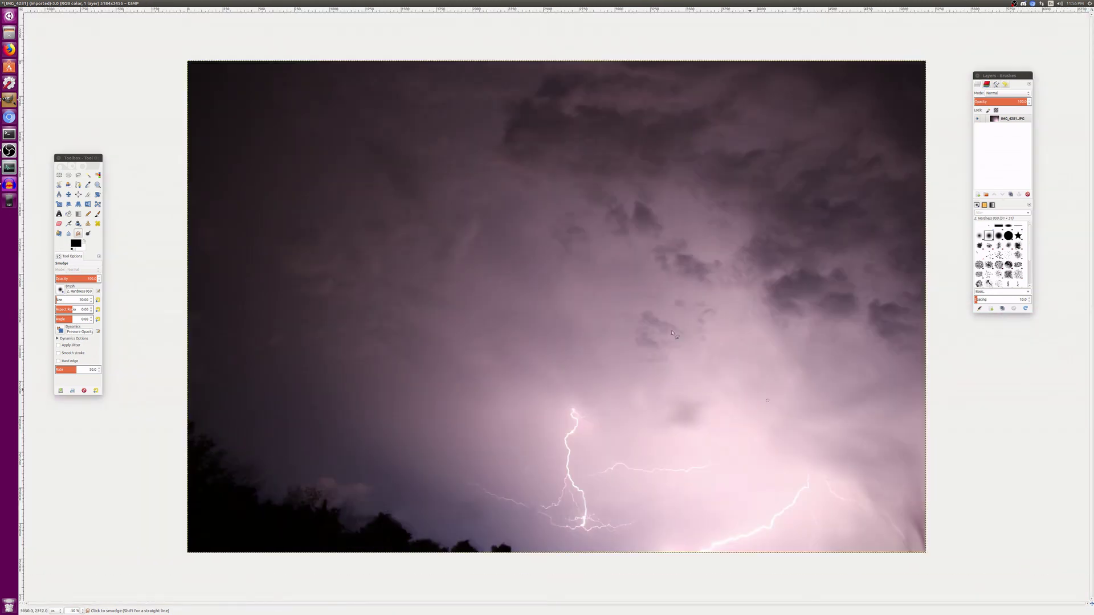
Step: Export the retouched photo to the Desktop as IMG_4281-ed.JPG with the offered JPEG settings
{"action": "left_click", "coordinate": [24, 4]}
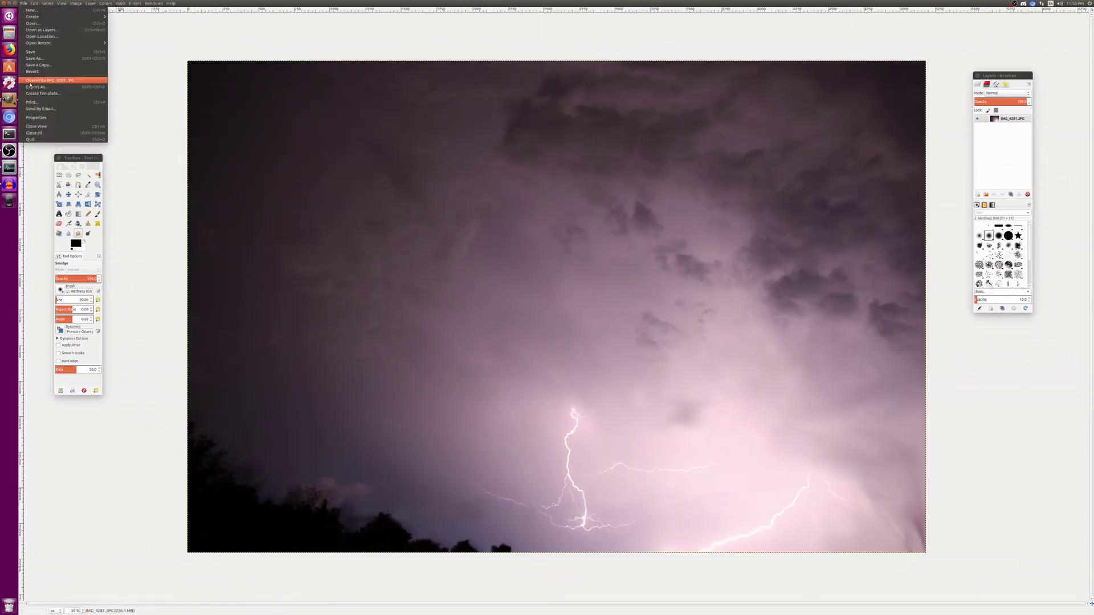
{"action": "left_click", "coordinate": [34, 87]}
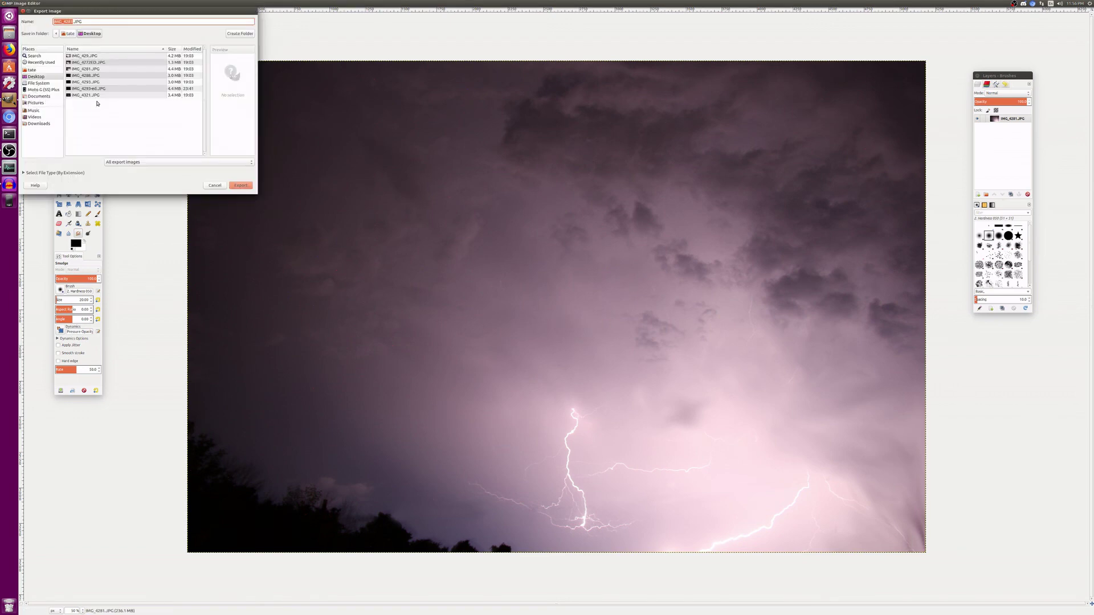
{"action": "key", "text": "Right"}
{"action": "type", "text": "-ed"}
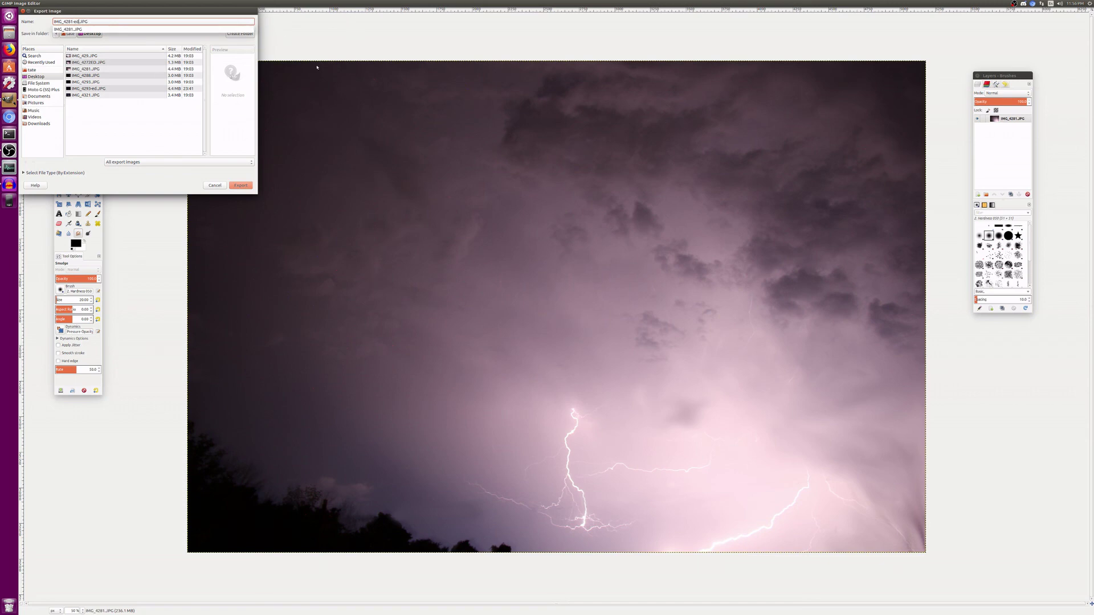
{"action": "left_click", "coordinate": [233, 185]}
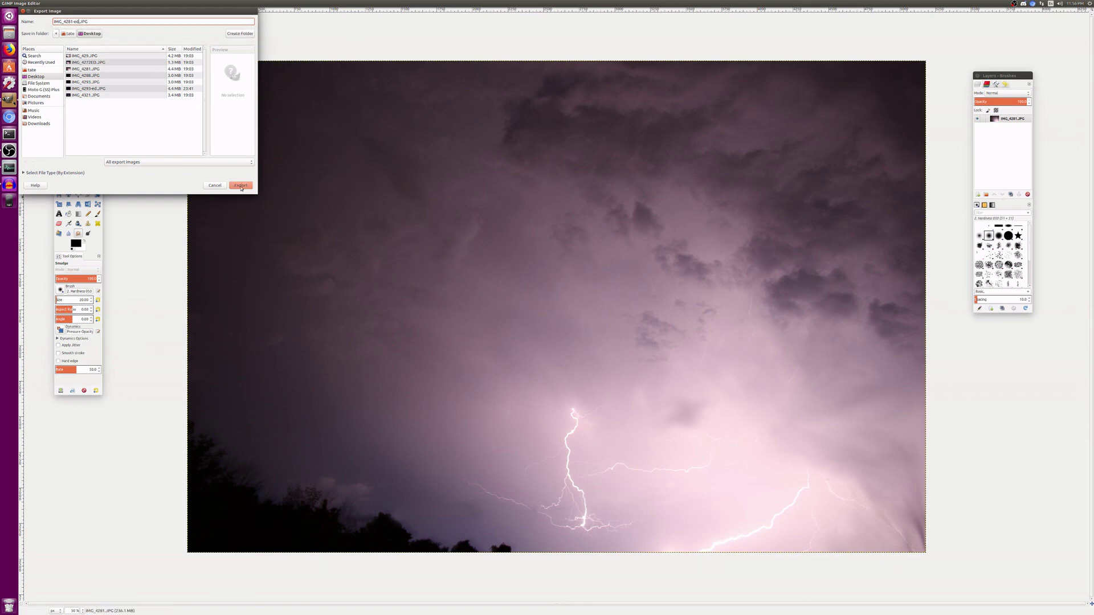
{"action": "left_click", "coordinate": [239, 185]}
{"action": "key", "text": "Return"}
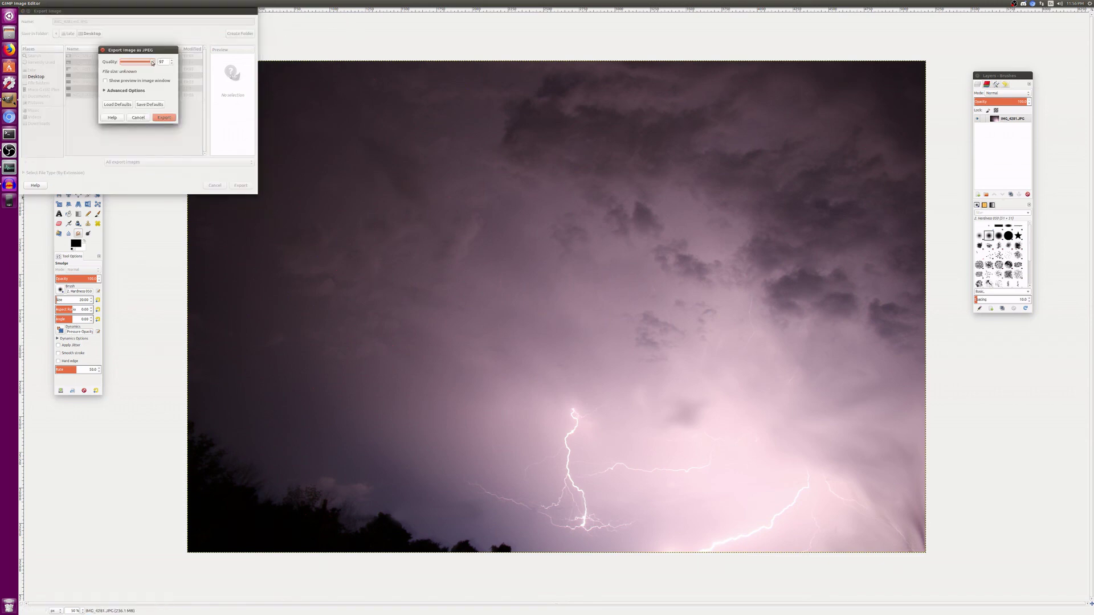
{"action": "left_click", "coordinate": [158, 118]}
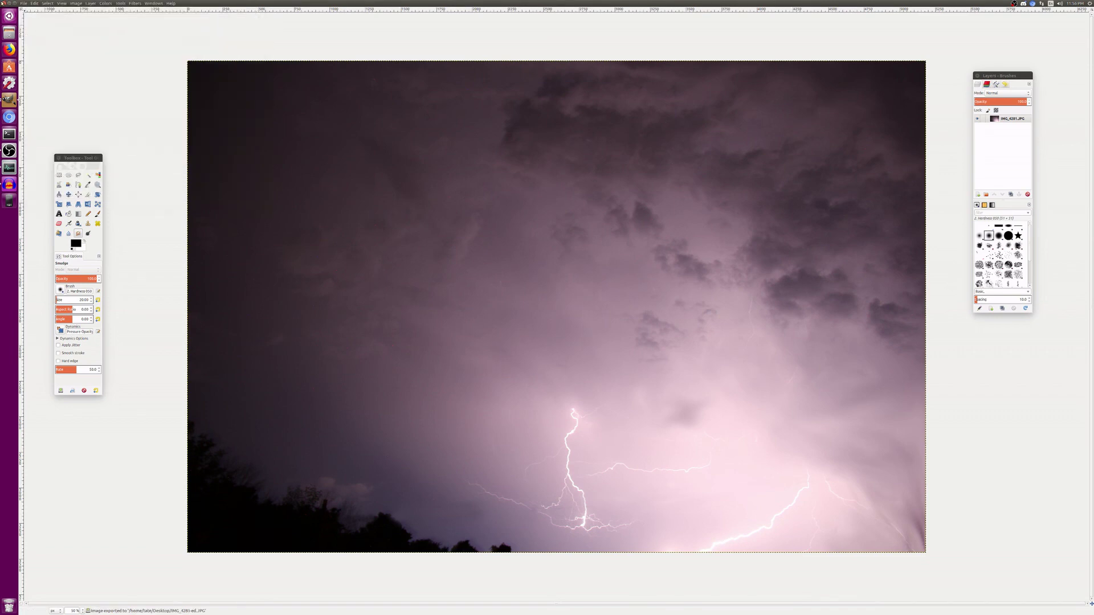
Step: Close the image without saving the project and quit GIMP
{"action": "left_click", "coordinate": [3, 3]}
{"action": "left_click", "coordinate": [532, 350]}
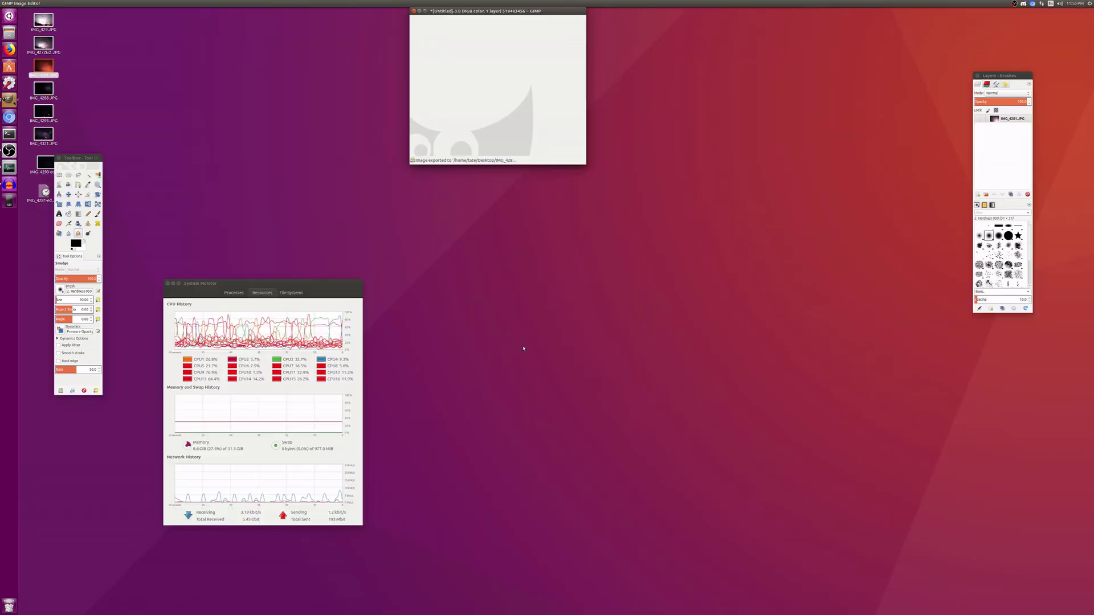
{"action": "left_click", "coordinate": [414, 11]}
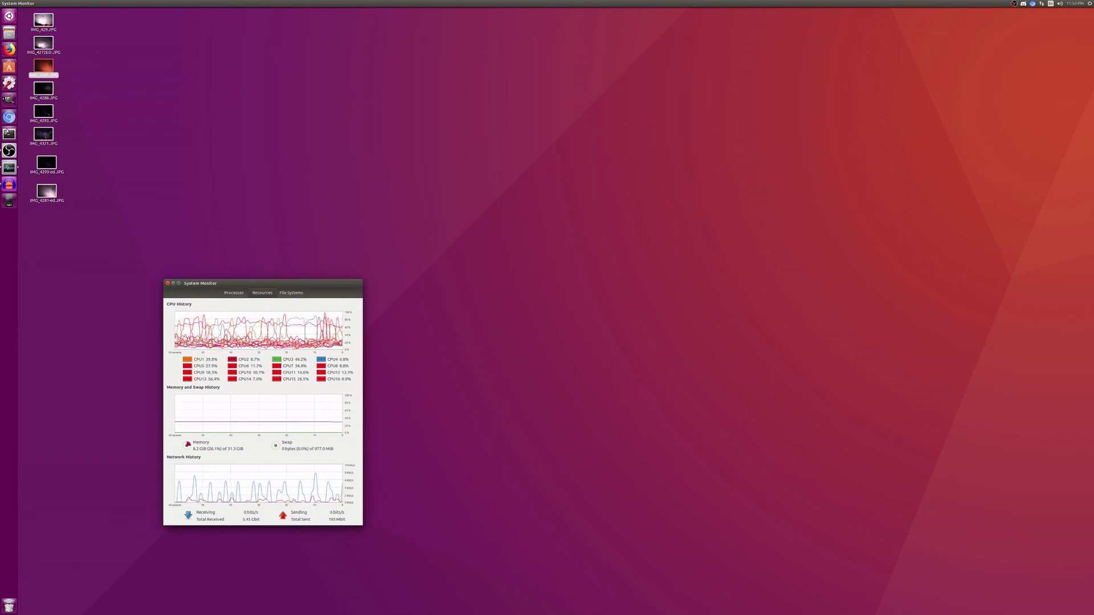
Step: Open the original IMG_4281.JPG from the desktop in Shotwell and snap its window to the right half of the screen
{"action": "double_click", "coordinate": [50, 68]}
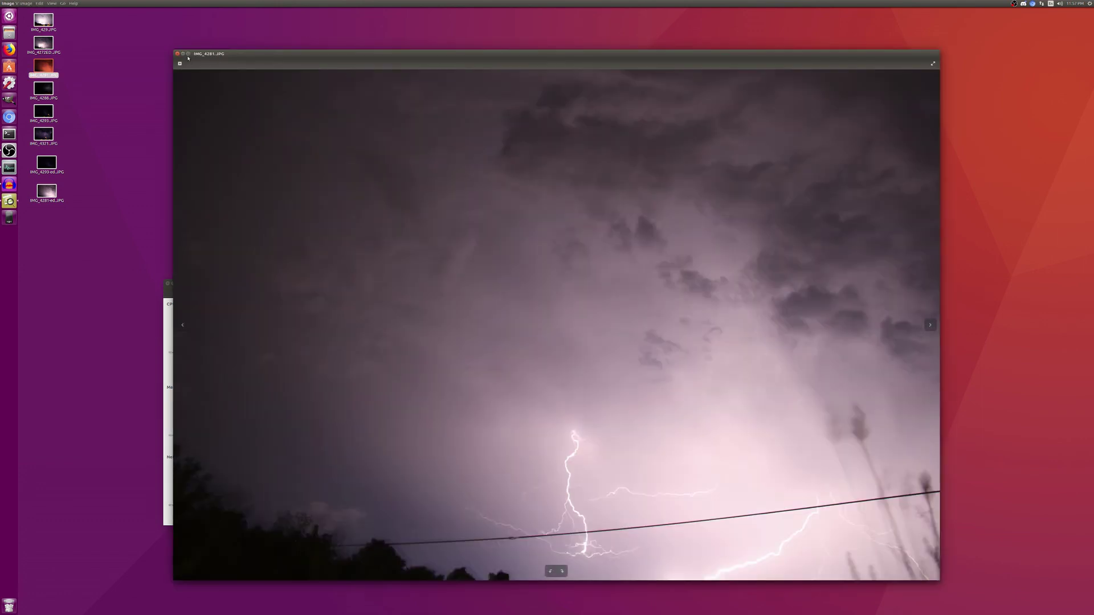
{"action": "left_click", "coordinate": [178, 53]}
{"action": "right_click", "coordinate": [51, 69]}
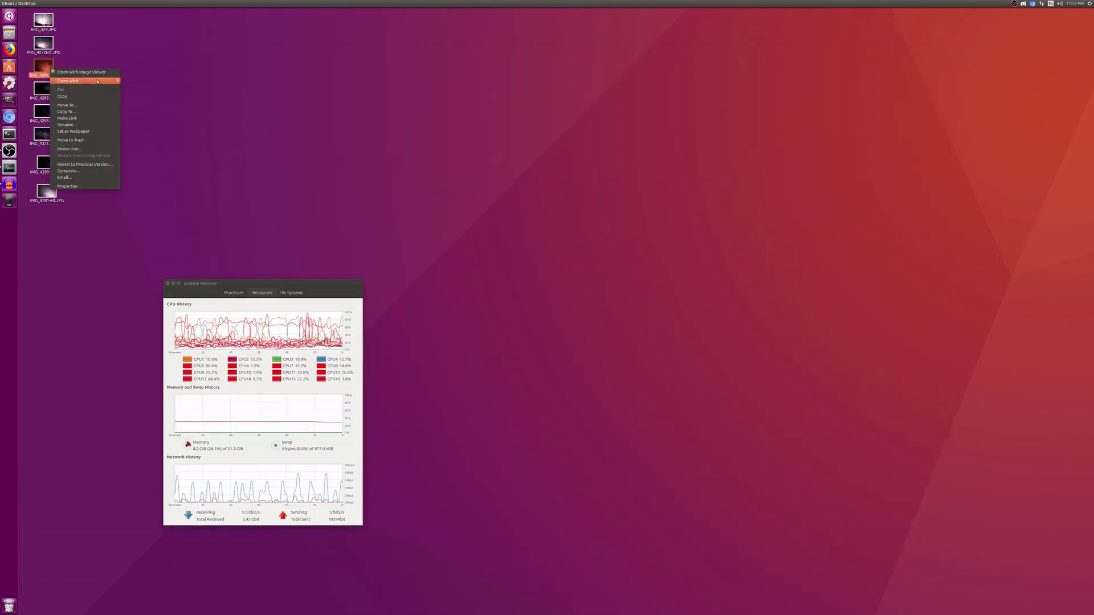
{"action": "mouse_move", "coordinate": [102, 81]}
{"action": "left_click", "coordinate": [143, 107]}
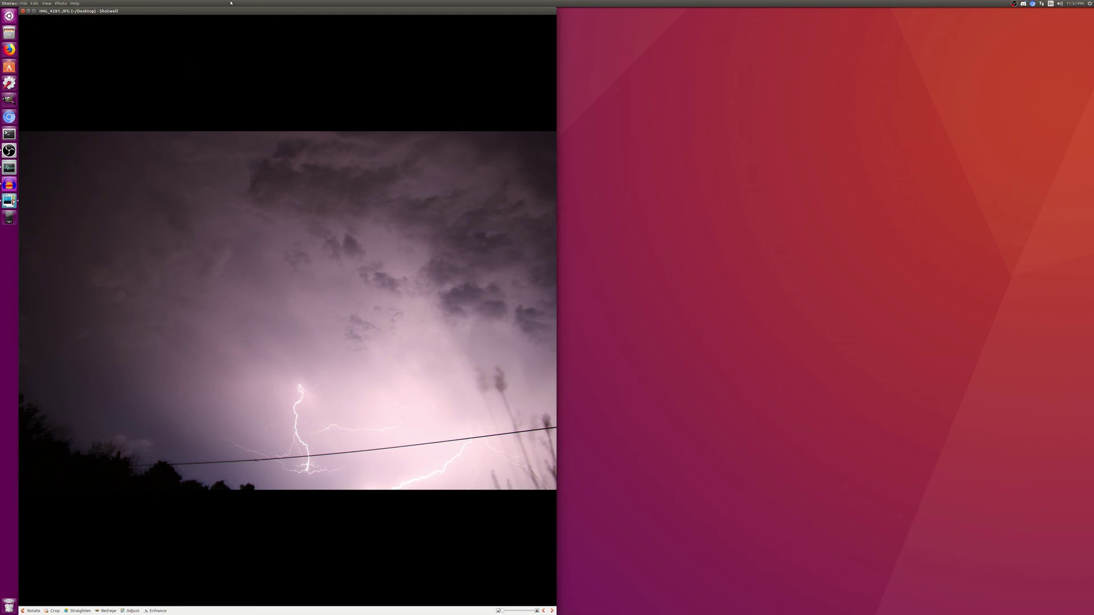
{"action": "left_click_drag", "start_coordinate": [231, 3], "coordinate": [1093, 11]}
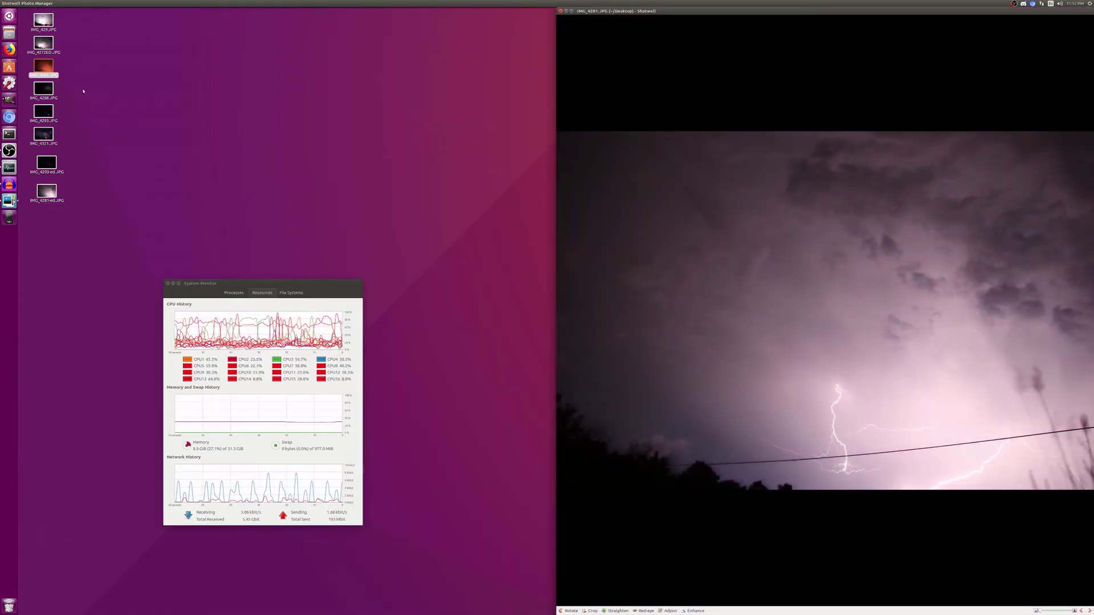
Step: Open the retouched IMG_4281-ed.JPG in Image Viewer and snap it to the left half to compare it with the original
{"action": "left_click", "coordinate": [51, 194]}
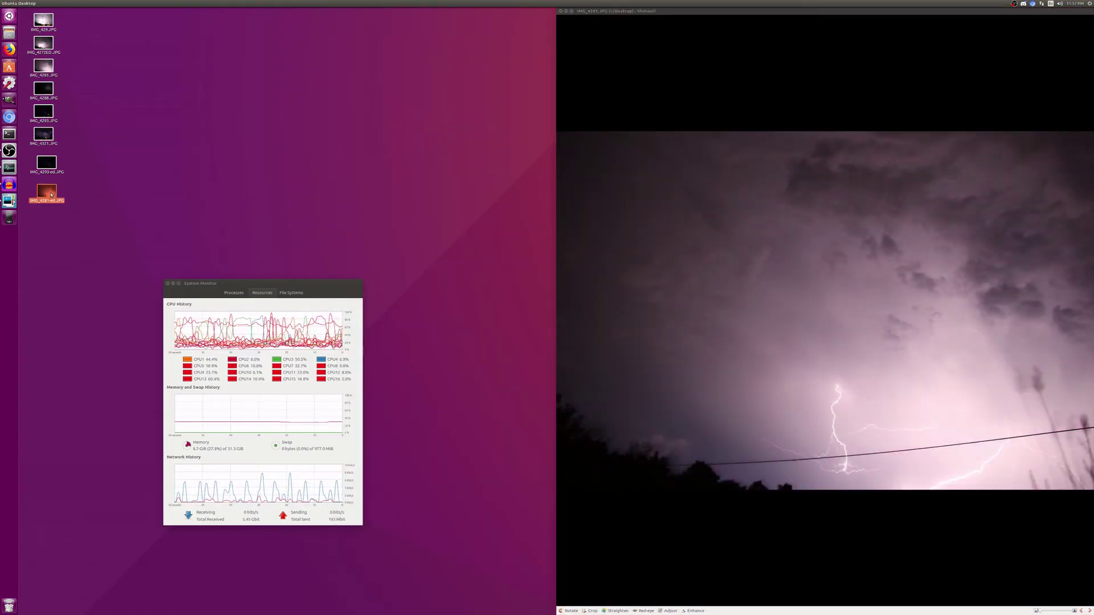
{"action": "double_click", "coordinate": [51, 194]}
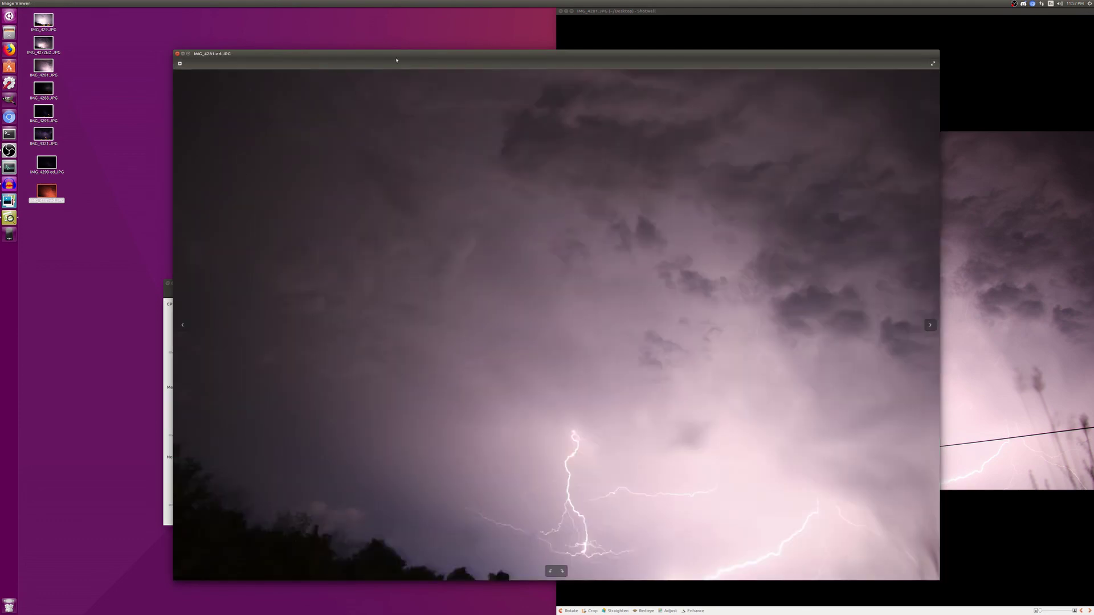
{"action": "left_click_drag", "start_coordinate": [722, 65], "coordinate": [9, 36]}
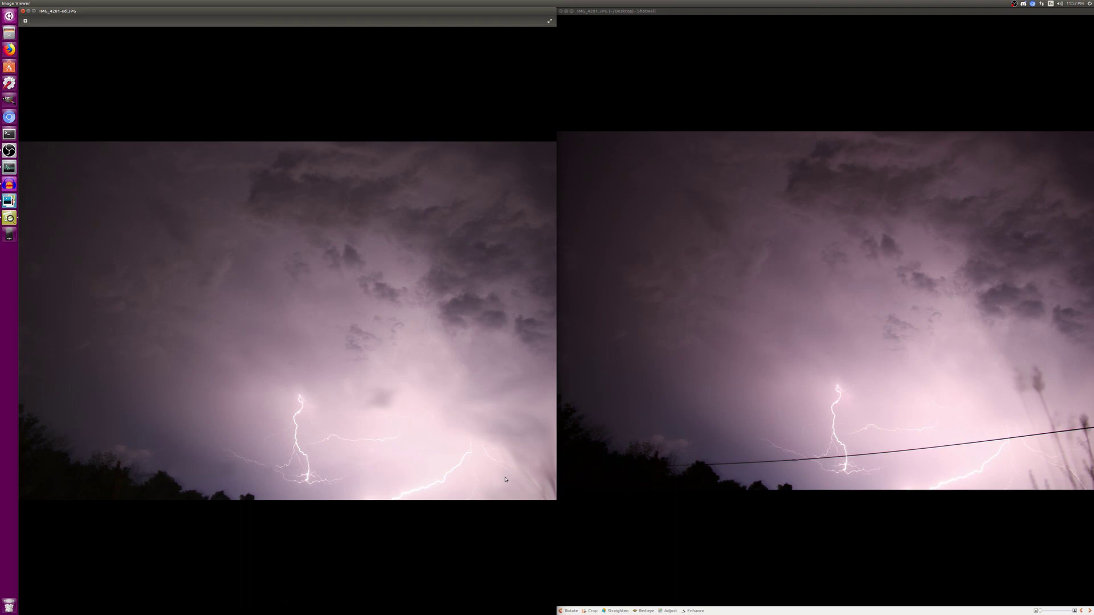
Step: Close both the retouched and the original photo windows and switch to OBS
{"action": "left_click", "coordinate": [23, 11]}
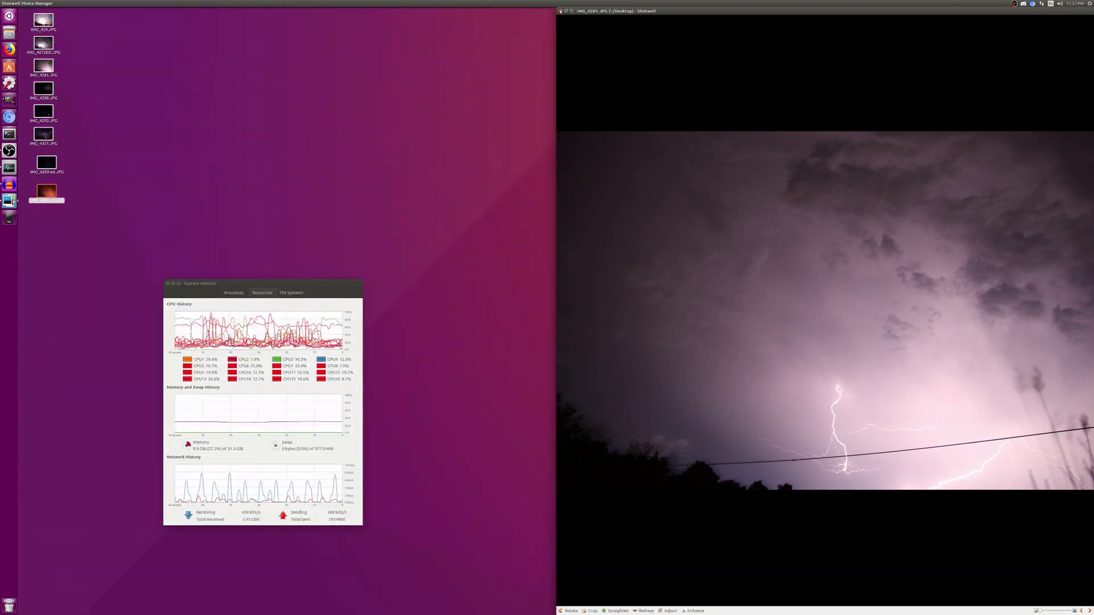
{"action": "left_click", "coordinate": [560, 11]}
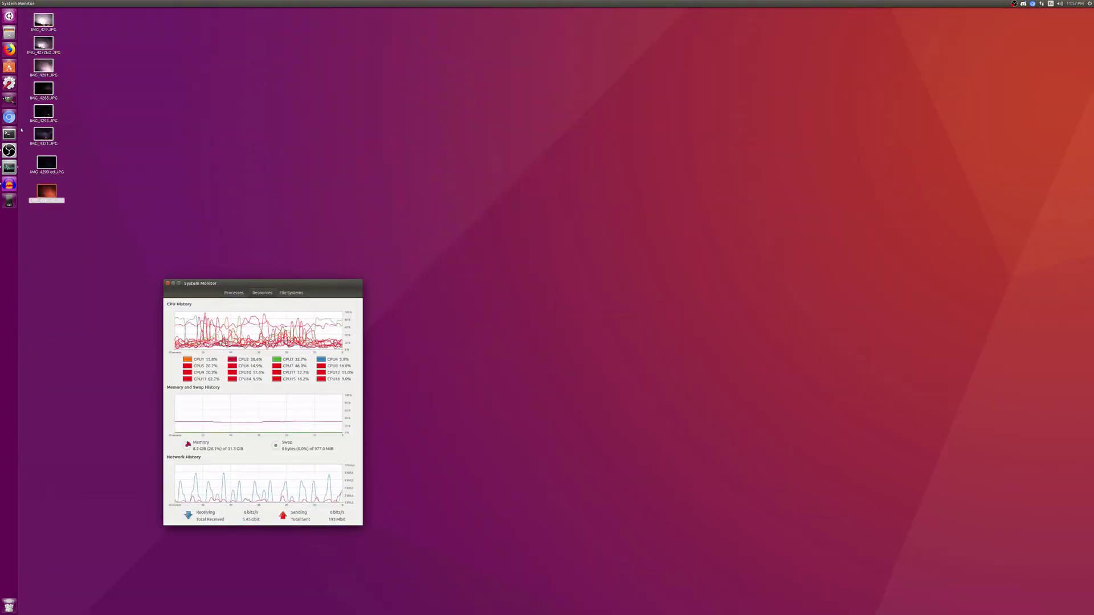
{"action": "left_click", "coordinate": [9, 150]}
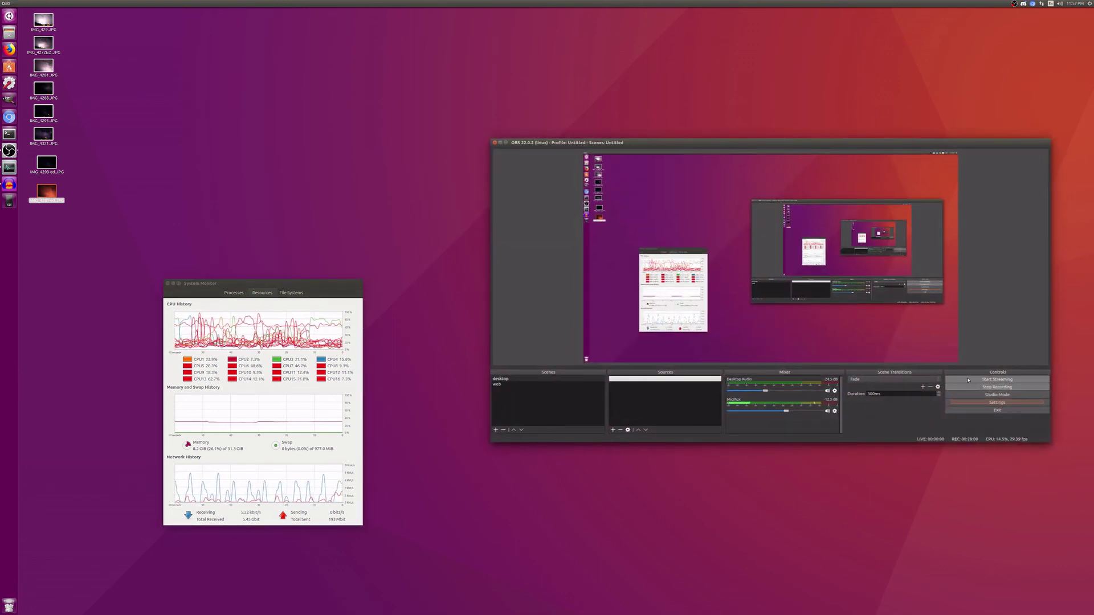